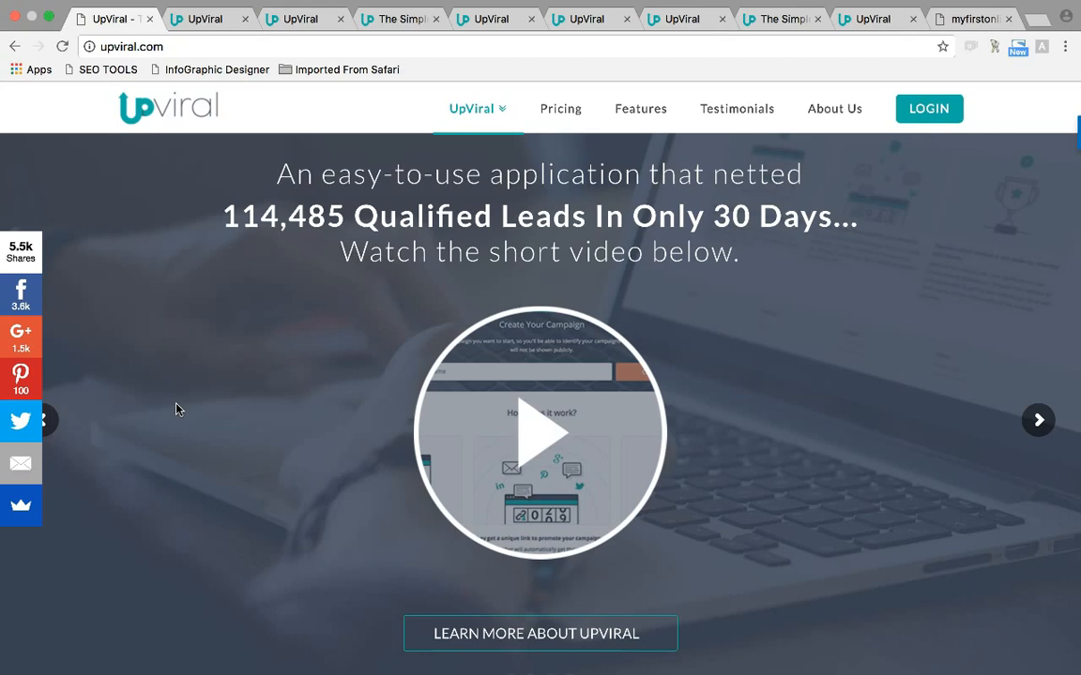
Look over the UpViral homepage from the intro video to the footer, including the site's UpViral submenu
{"action": "scroll", "coordinate": [176, 409], "scroll_direction": "down", "scroll_amount": 3}
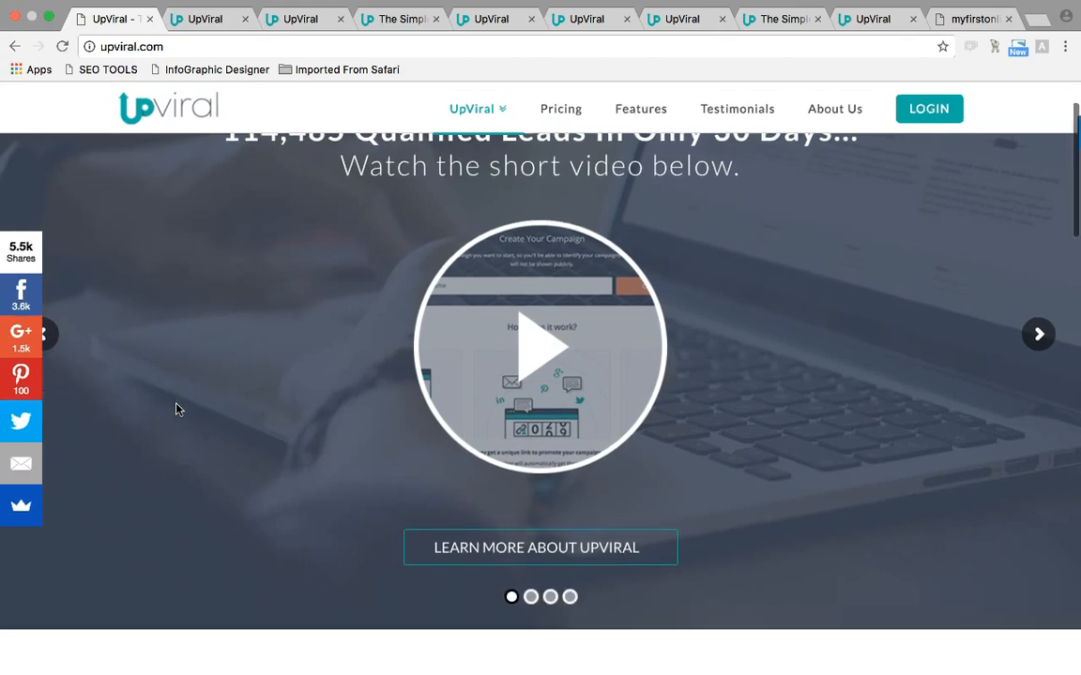
{"action": "scroll", "coordinate": [176, 409], "scroll_direction": "up", "scroll_amount": 3}
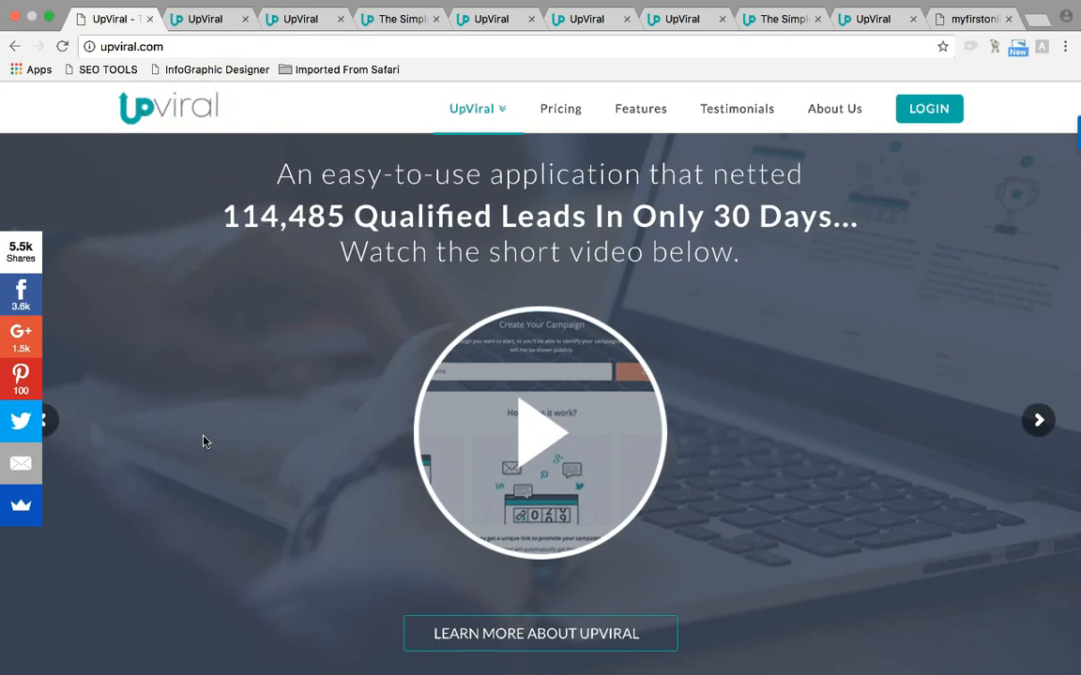
{"action": "scroll", "coordinate": [204, 441], "scroll_direction": "down", "scroll_amount": 8}
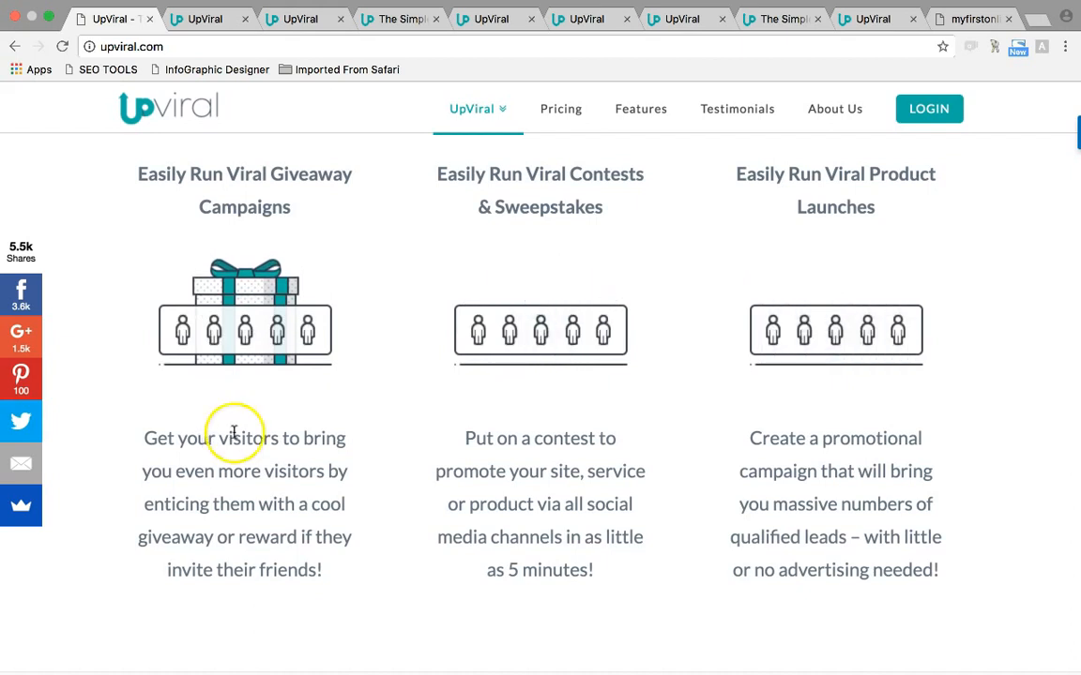
{"action": "scroll", "coordinate": [393, 405], "scroll_direction": "up", "scroll_amount": 1}
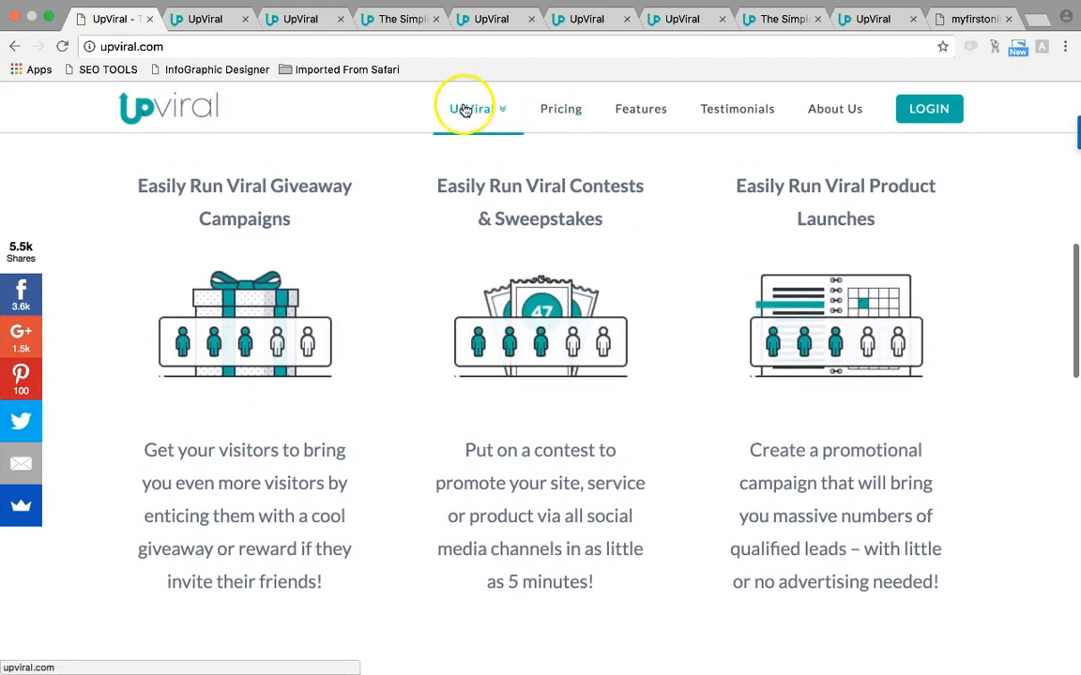
{"action": "mouse_move", "coordinate": [507, 125]}
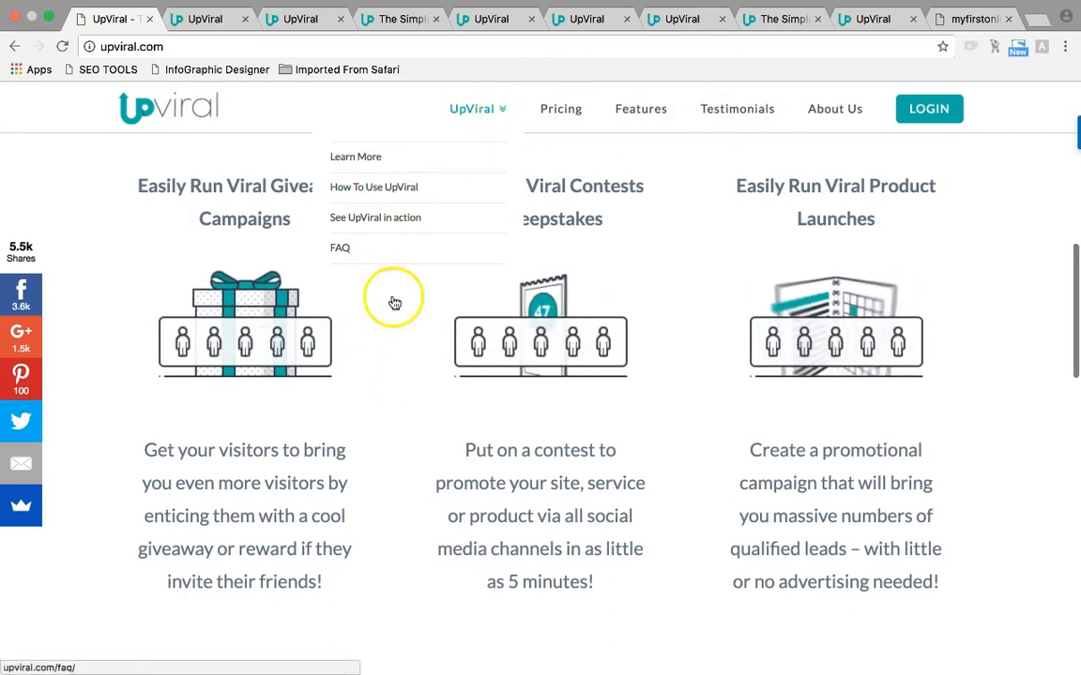
{"action": "scroll", "coordinate": [395, 390], "scroll_direction": "down", "scroll_amount": 10}
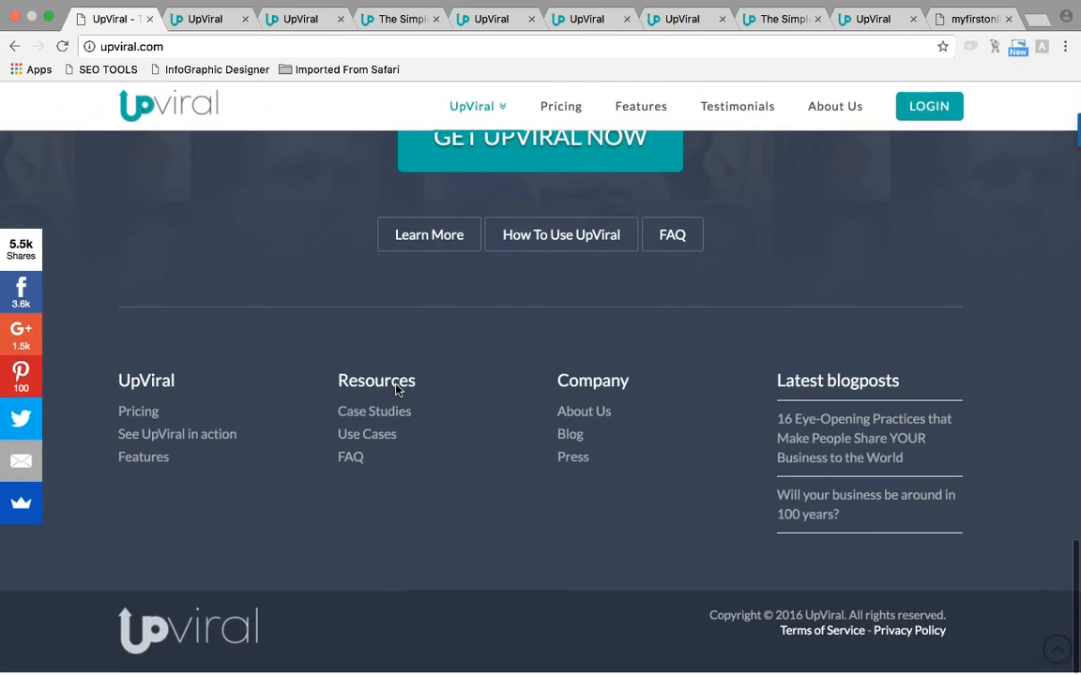
{"action": "scroll", "coordinate": [458, 466], "scroll_direction": "up", "scroll_amount": 10}
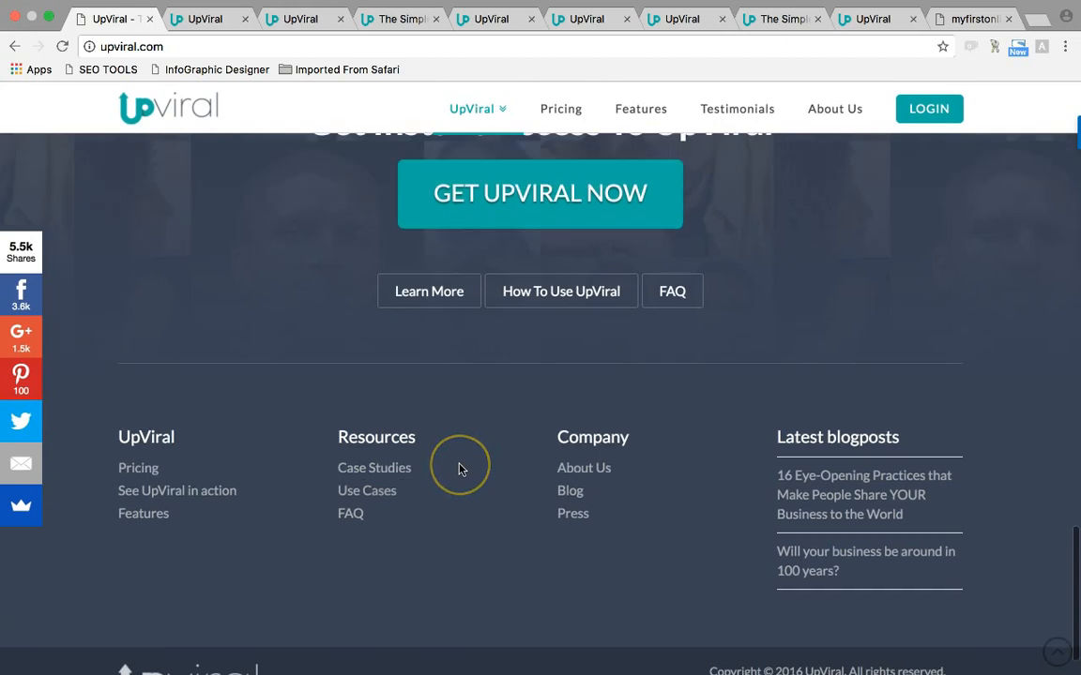
{"action": "scroll", "coordinate": [459, 469], "scroll_direction": "up", "scroll_amount": 6}
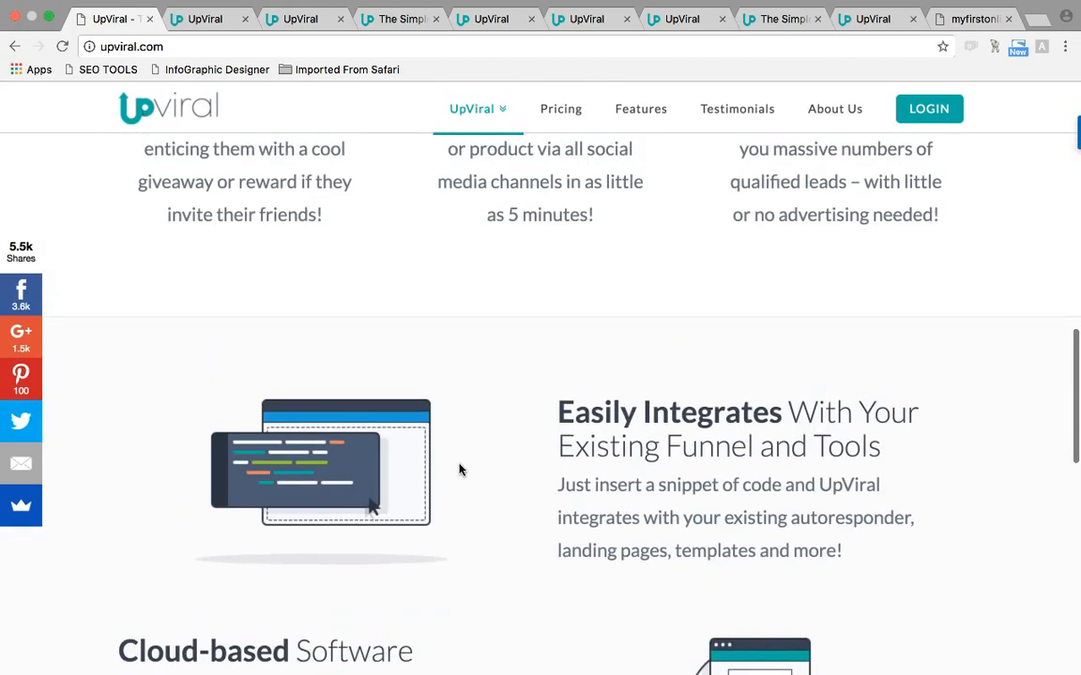
{"action": "left_click", "coordinate": [399, 430]}
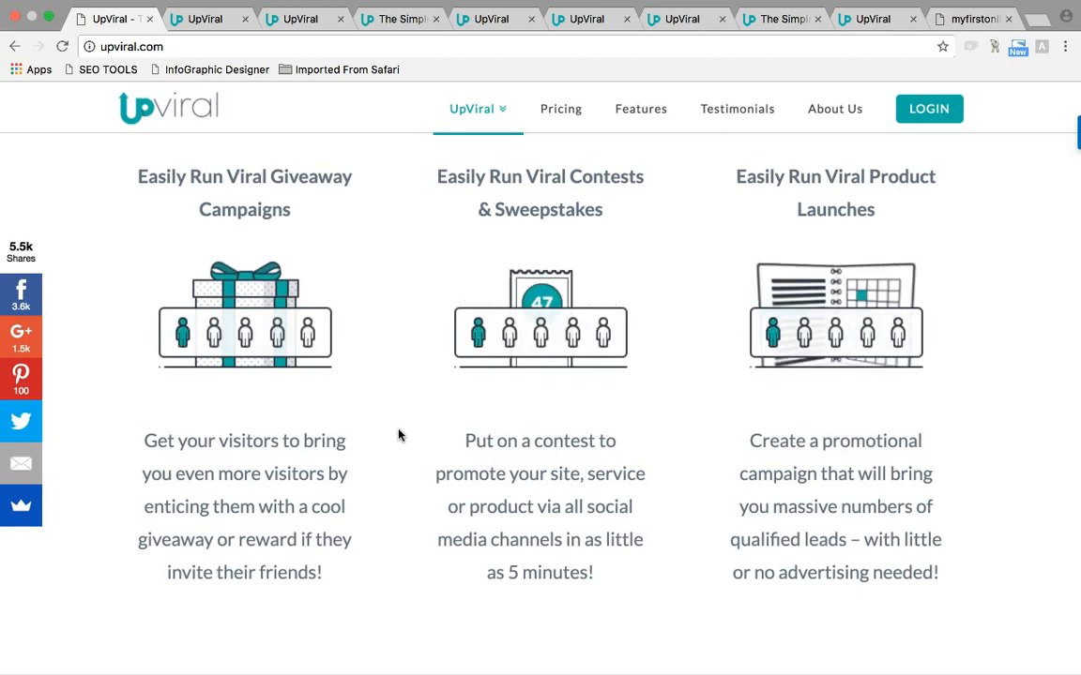
Examine the Cloud-based Software section on the homepage, including its list of compatible platforms, and the integration section above it
{"action": "scroll", "coordinate": [398, 435], "scroll_direction": "down", "scroll_amount": 10}
{"action": "left_click_drag", "start_coordinate": [127, 372], "coordinate": [429, 373]}
{"action": "left_click", "coordinate": [431, 372]}
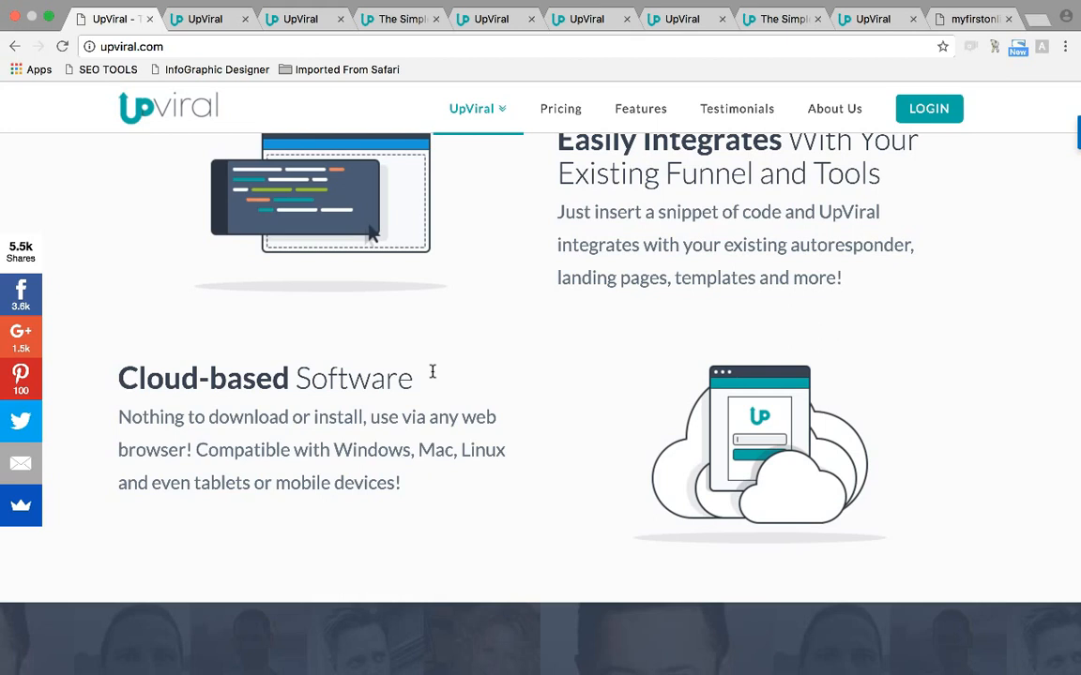
{"action": "left_click", "coordinate": [516, 379]}
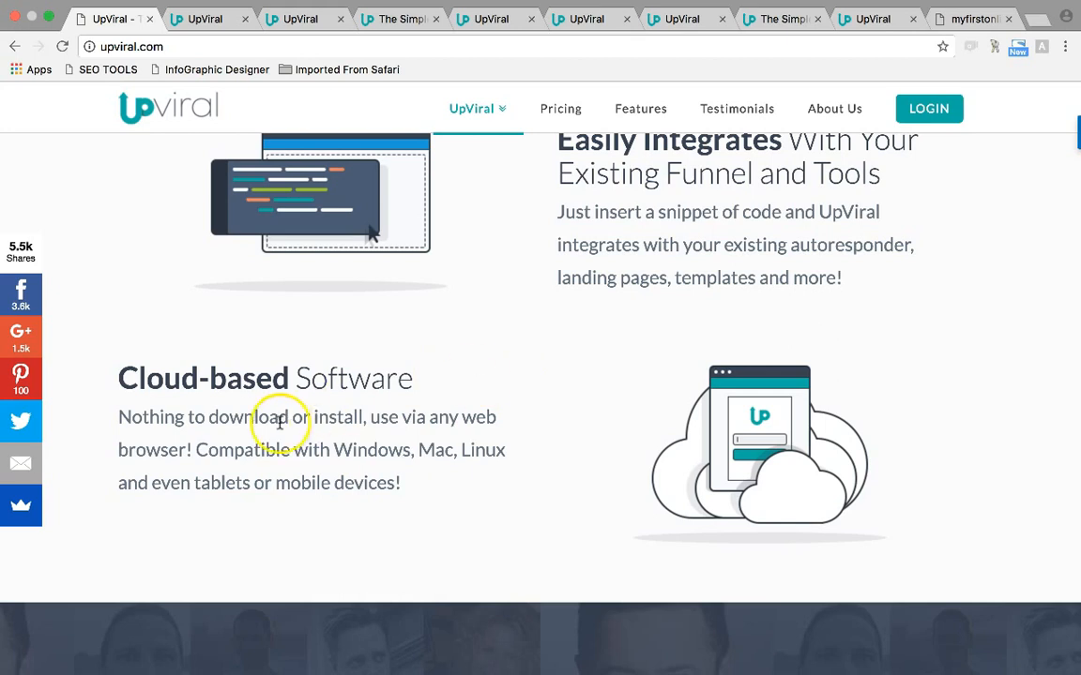
{"action": "left_click_drag", "start_coordinate": [333, 450], "coordinate": [517, 451]}
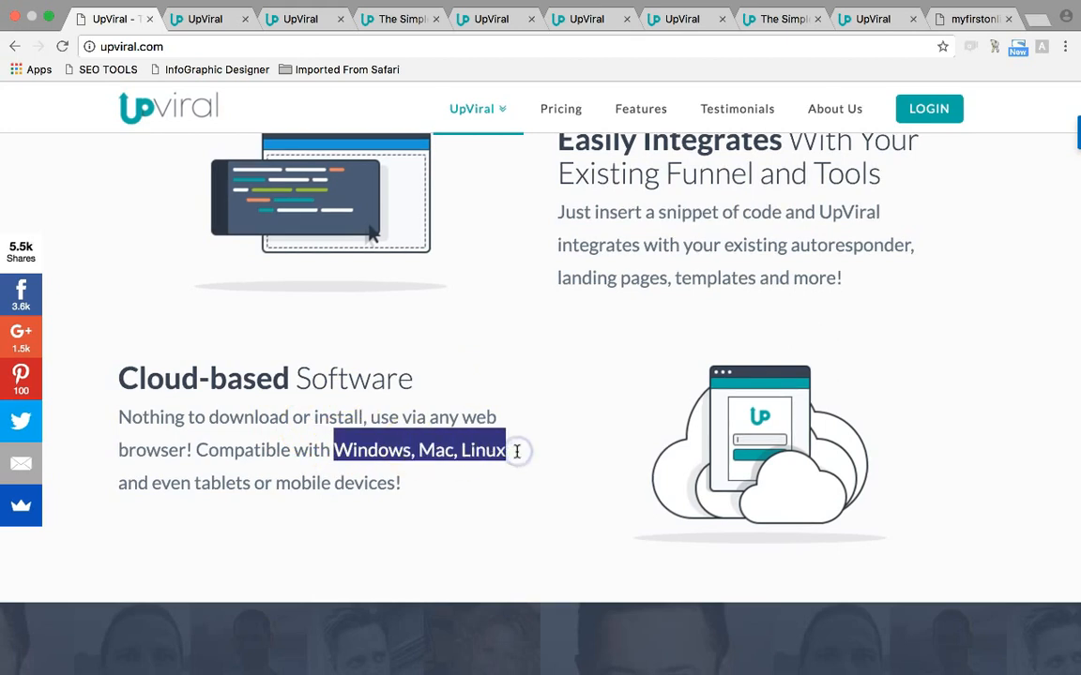
{"action": "left_click", "coordinate": [517, 451]}
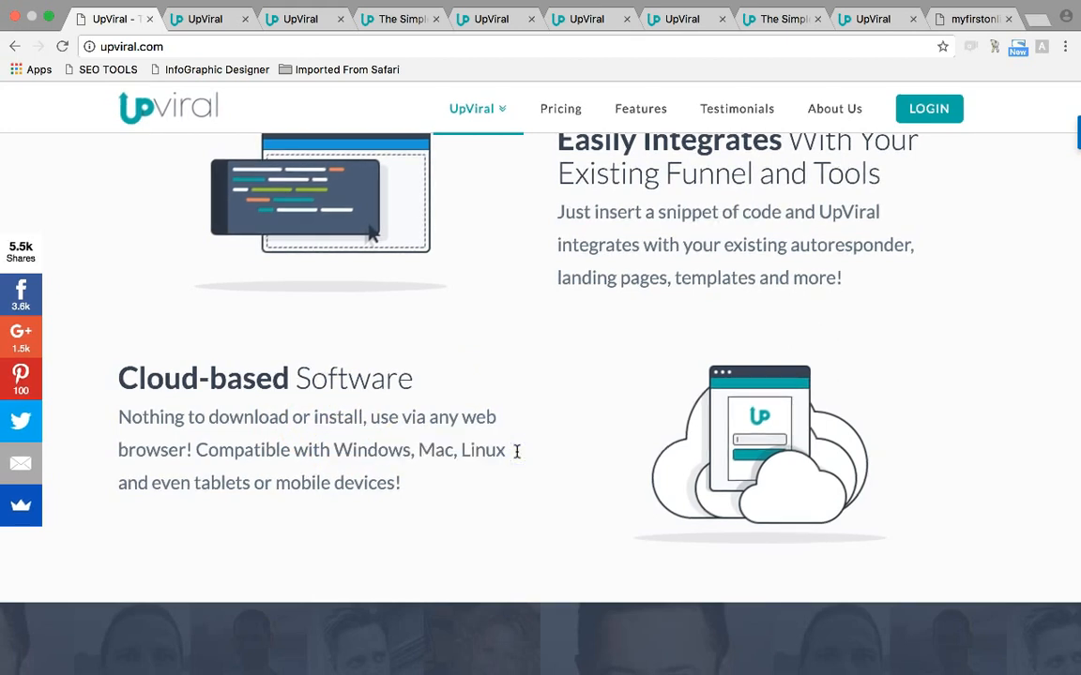
{"action": "scroll", "coordinate": [505, 391], "scroll_direction": "up", "scroll_amount": 2}
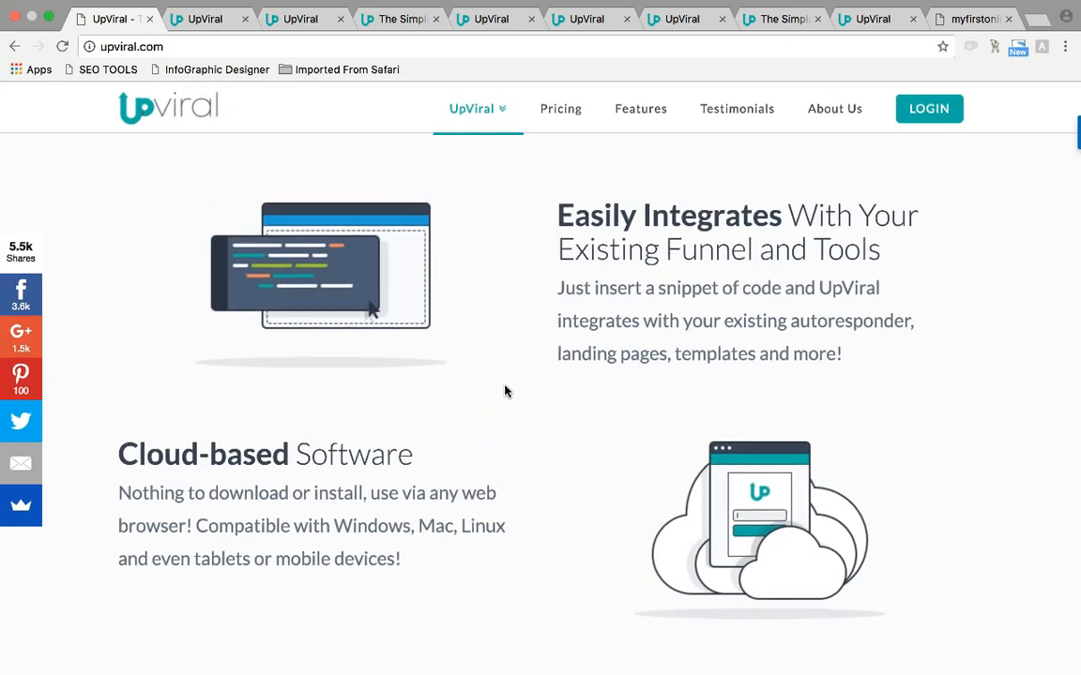
{"action": "scroll", "coordinate": [505, 391], "scroll_direction": "up", "scroll_amount": 4}
{"action": "scroll", "coordinate": [504, 391], "scroll_direction": "down", "scroll_amount": 2}
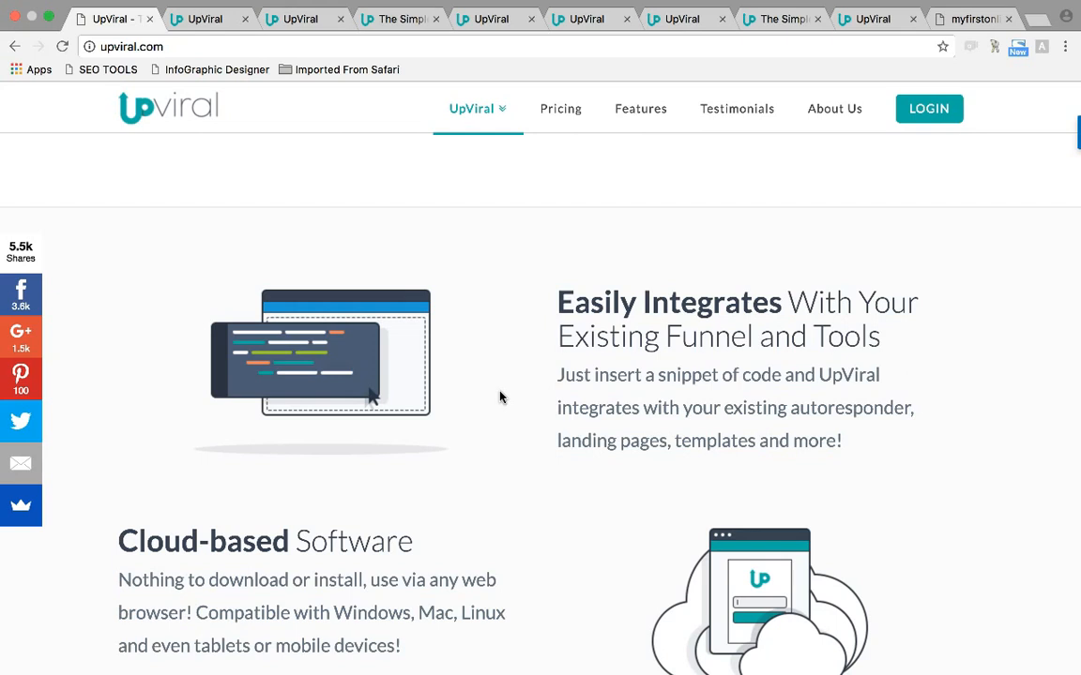
Review the homepage's viral giveaway campaigns feature, highlighting its heading
{"action": "scroll", "coordinate": [500, 396], "scroll_direction": "up", "scroll_amount": 5}
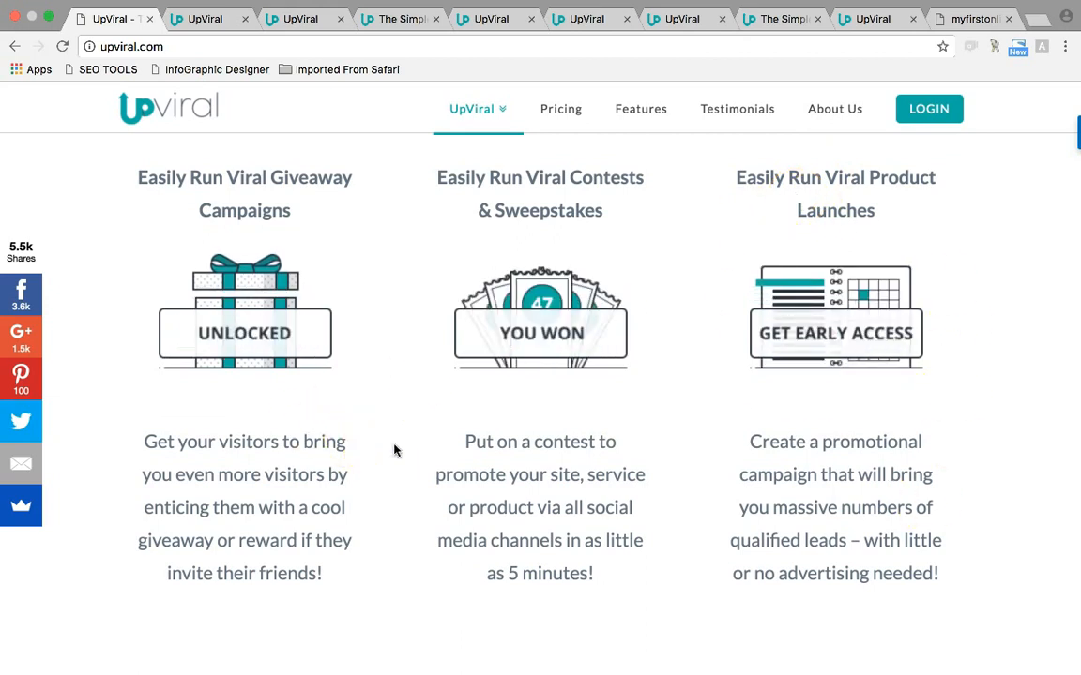
{"action": "left_click_drag", "start_coordinate": [149, 177], "coordinate": [359, 193]}
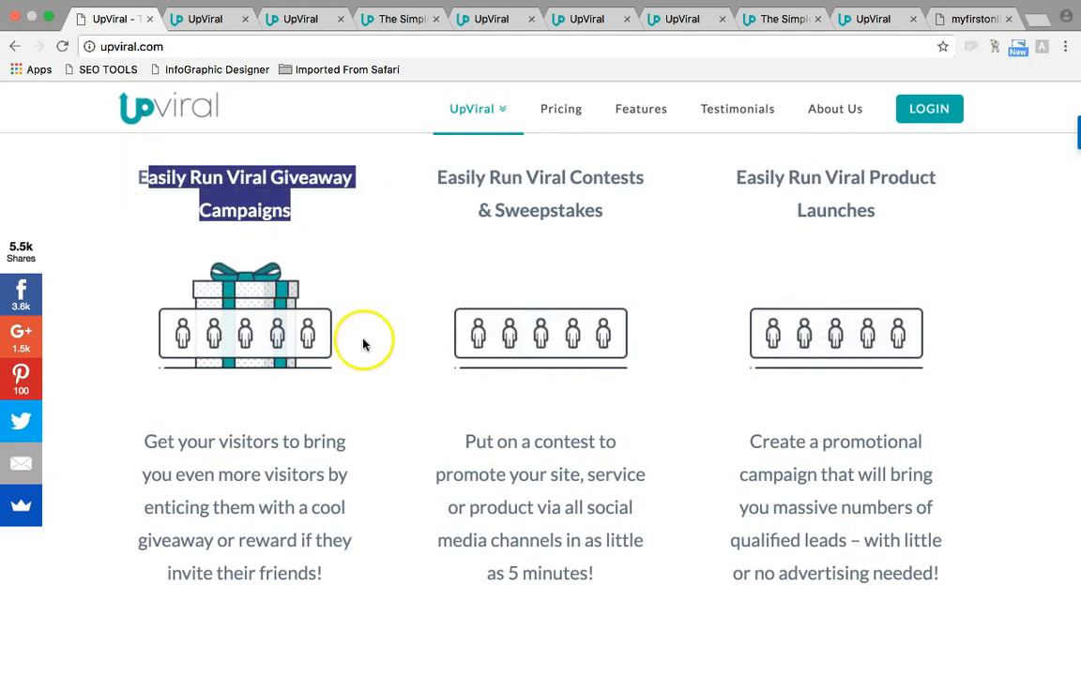
{"action": "left_click", "coordinate": [374, 371]}
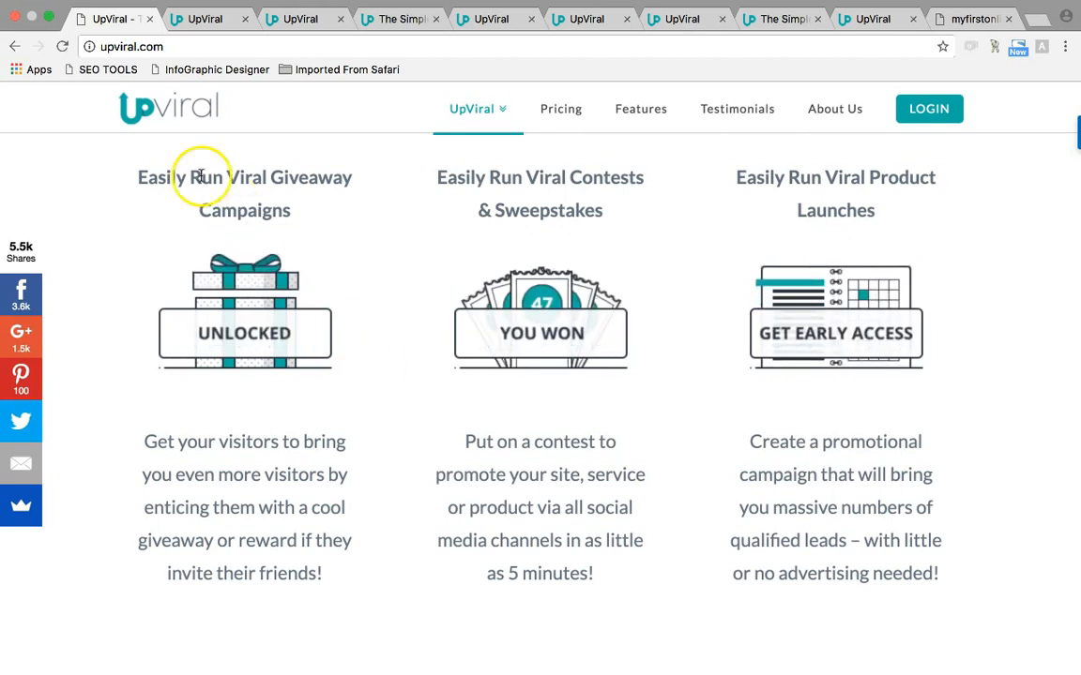
{"action": "left_click_drag", "start_coordinate": [147, 182], "coordinate": [367, 221]}
{"action": "left_click", "coordinate": [374, 302]}
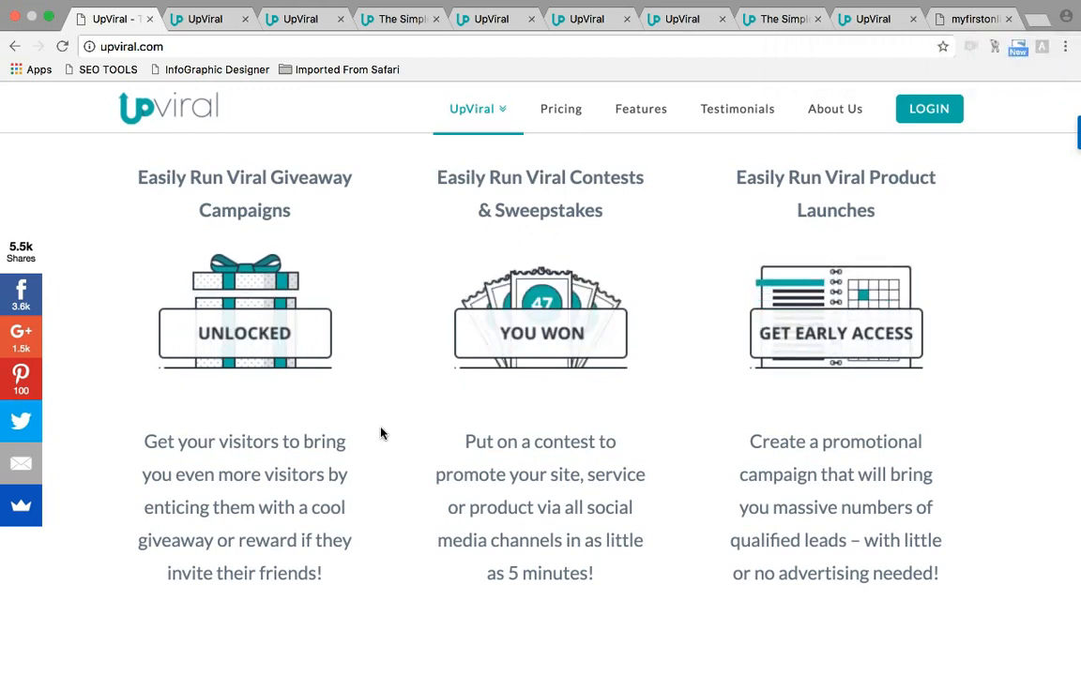
Review the viral contests and sweepstakes and viral product launches features against giveaway campaigns, highlighting their headings
{"action": "left_click_drag", "start_coordinate": [436, 180], "coordinate": [686, 224]}
{"action": "left_click", "coordinate": [677, 226]}
{"action": "left_click_drag", "start_coordinate": [616, 210], "coordinate": [525, 179]}
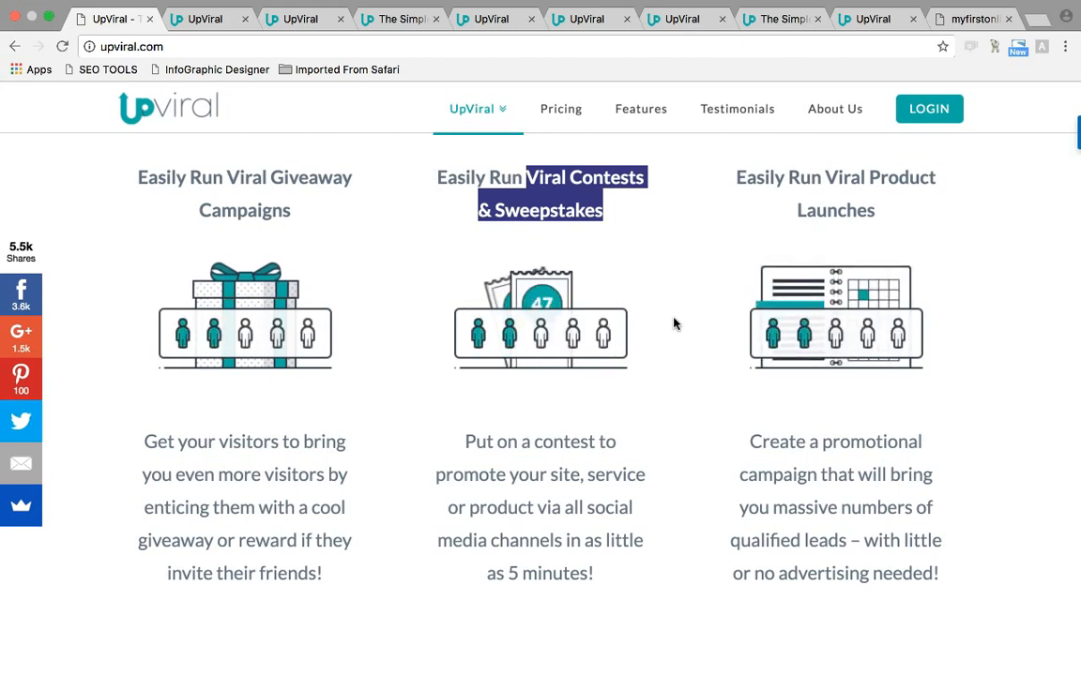
{"action": "left_click", "coordinate": [673, 323]}
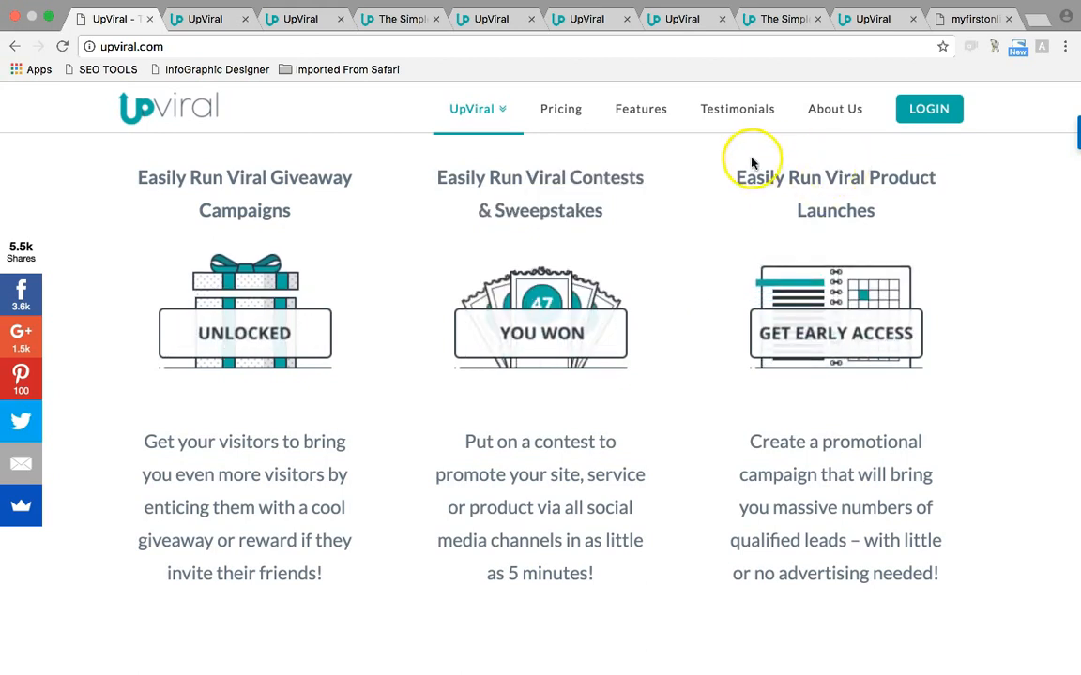
{"action": "left_click_drag", "start_coordinate": [793, 166], "coordinate": [888, 203]}
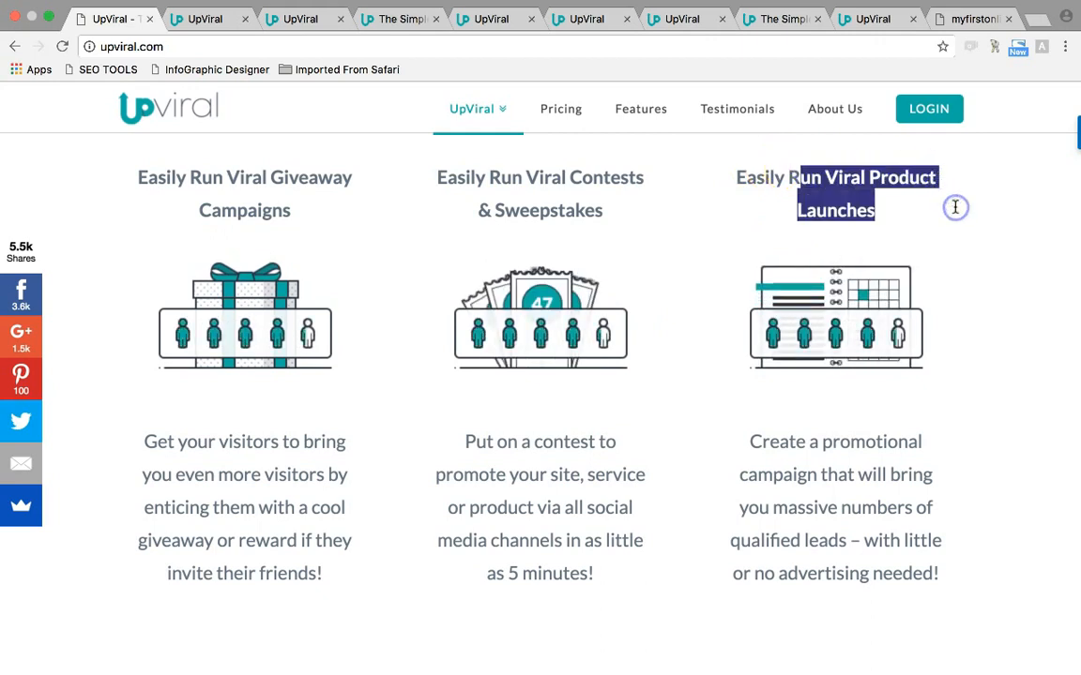
{"action": "left_click", "coordinate": [983, 369]}
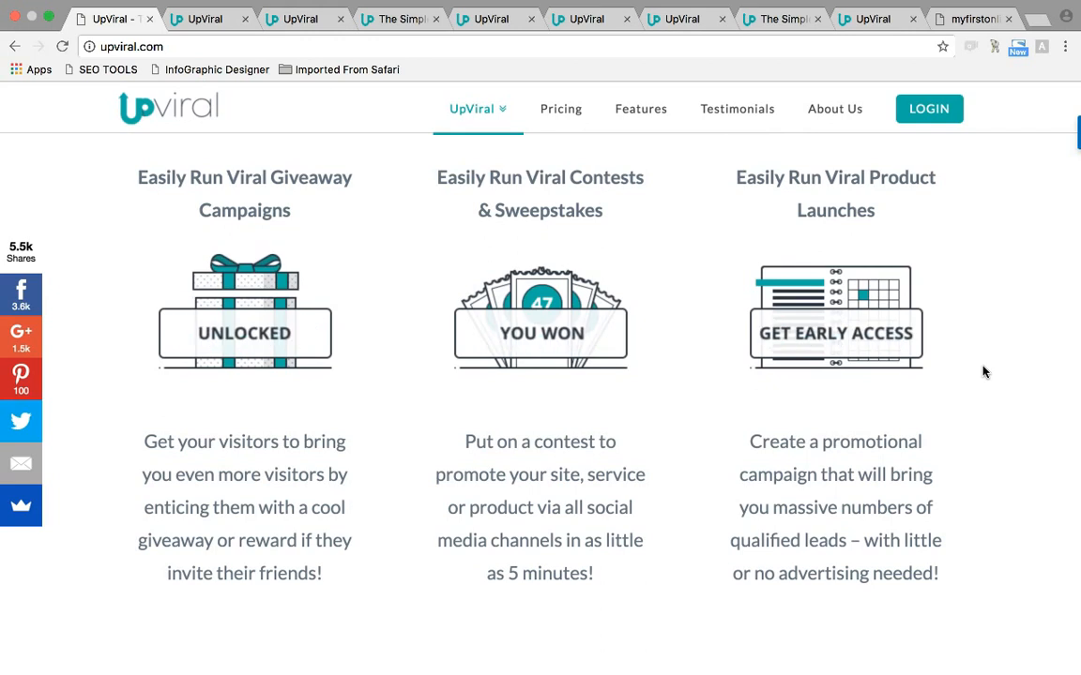
{"action": "left_click_drag", "start_coordinate": [532, 197], "coordinate": [591, 200]}
{"action": "left_click", "coordinate": [611, 204]}
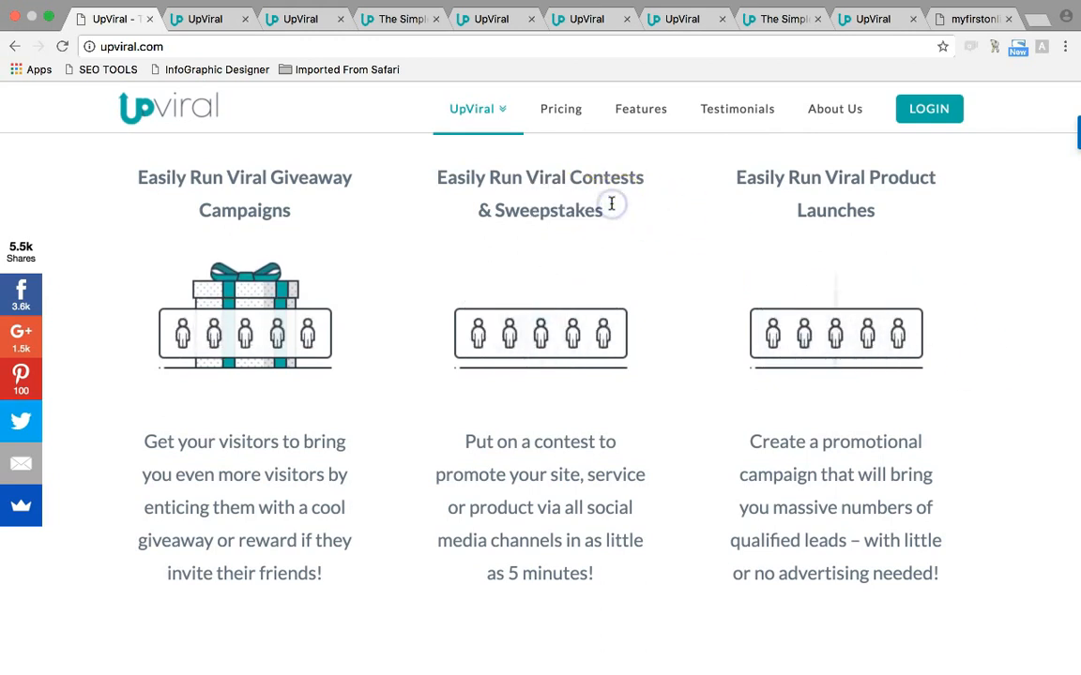
{"action": "left_click_drag", "start_coordinate": [257, 208], "coordinate": [325, 216]}
{"action": "left_click", "coordinate": [379, 249]}
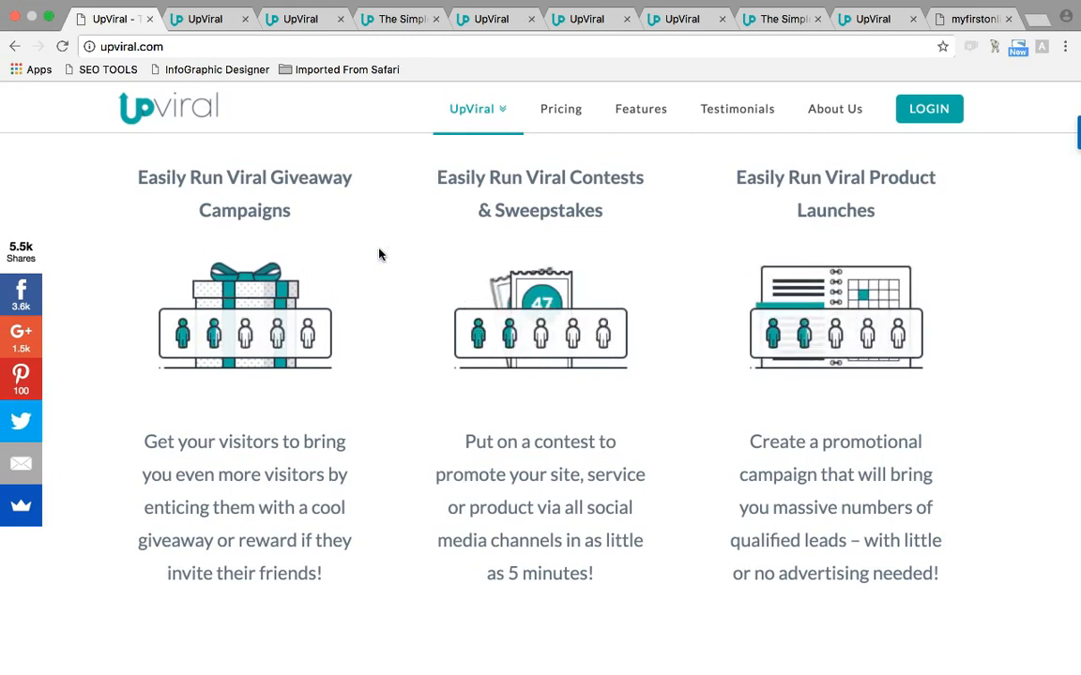
Open the footer's Case Studies and Use Cases links in new tabs and switch to the Use Cases page
{"action": "scroll", "coordinate": [380, 253], "scroll_direction": "down", "scroll_amount": 15}
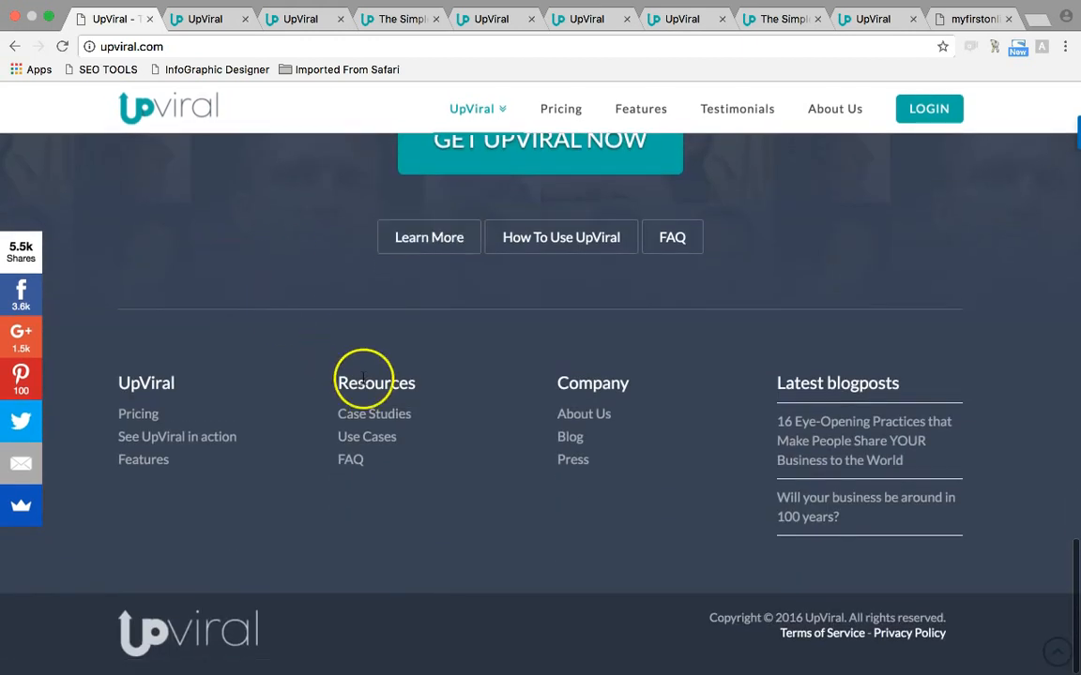
{"action": "left_click", "coordinate": [384, 421]}
{"action": "right_click", "coordinate": [384, 421]}
{"action": "left_click", "coordinate": [390, 423]}
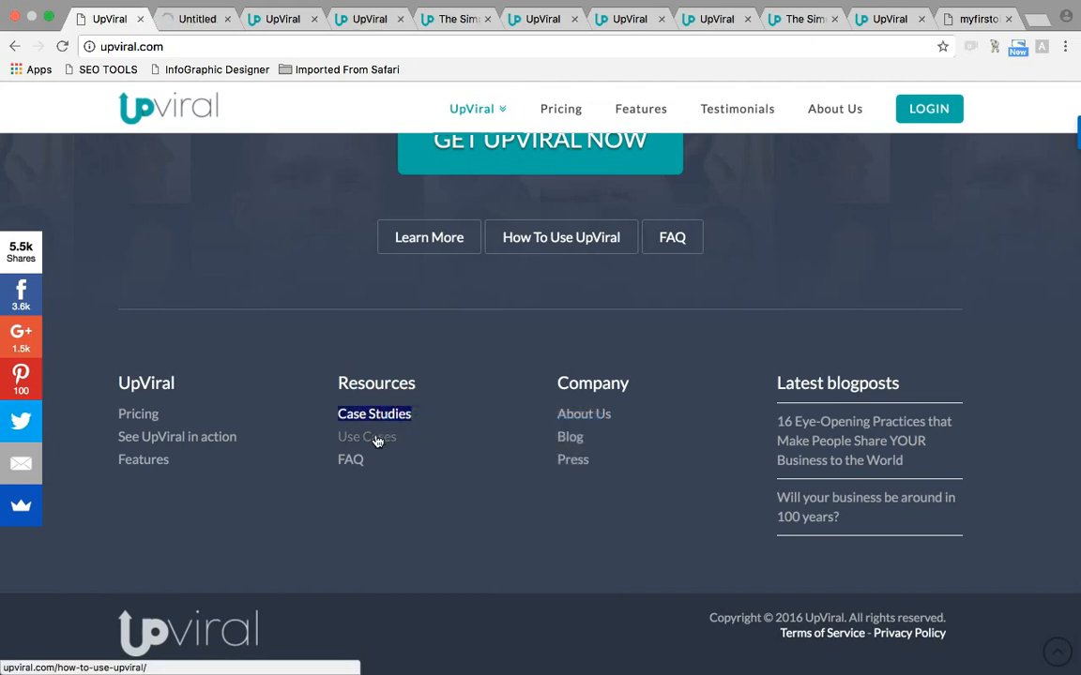
{"action": "right_click", "coordinate": [376, 441]}
{"action": "left_click", "coordinate": [469, 443]}
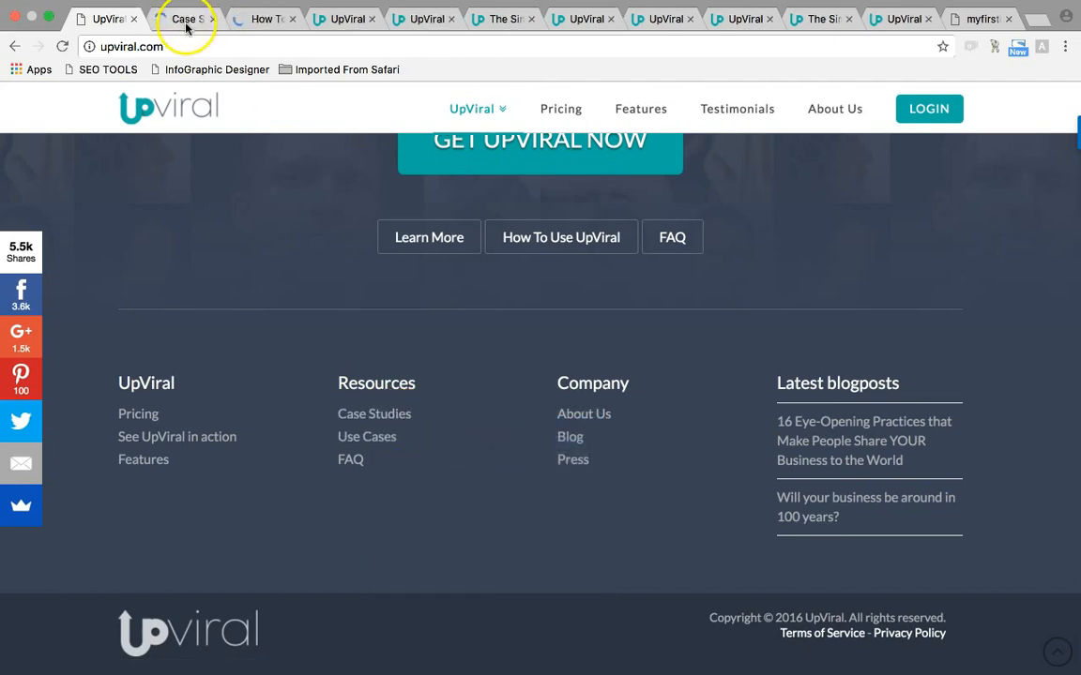
{"action": "left_click", "coordinate": [256, 17]}
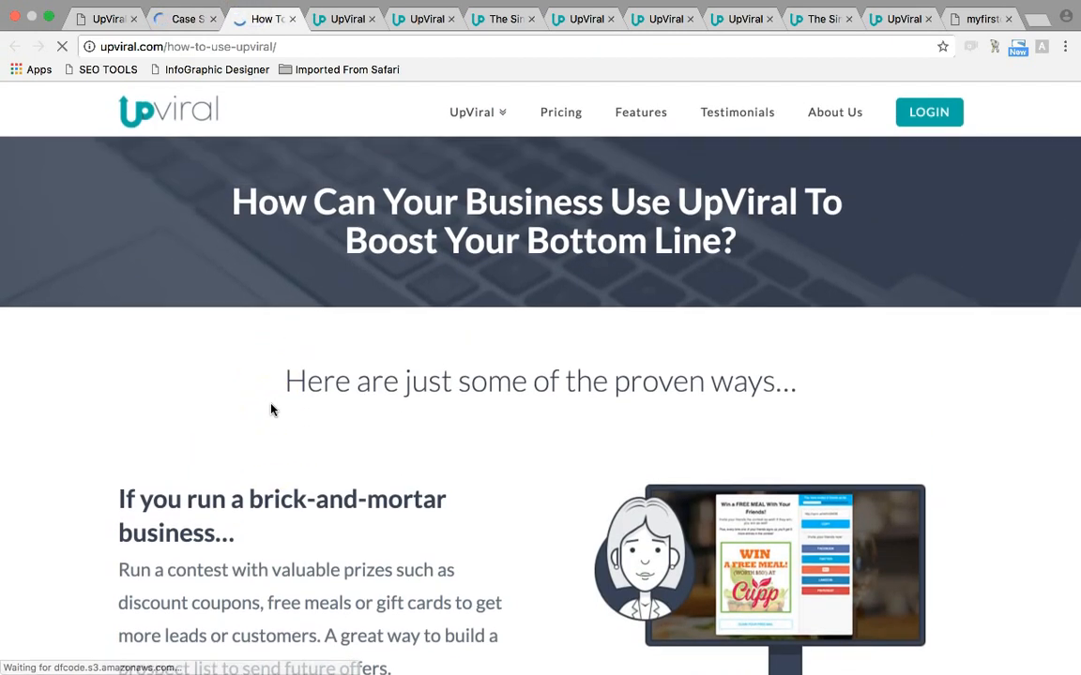
Examine the brick-and-mortar business and online merchant use cases on the How To Use UpViral page
{"action": "scroll", "coordinate": [94, 427], "scroll_direction": "down", "scroll_amount": 3}
{"action": "left_click", "coordinate": [531, 439]}
{"action": "scroll", "coordinate": [530, 437], "scroll_direction": "down", "scroll_amount": 3}
{"action": "scroll", "coordinate": [531, 438], "scroll_direction": "down", "scroll_amount": 1}
{"action": "scroll", "coordinate": [531, 437], "scroll_direction": "up", "scroll_amount": 4}
{"action": "left_click", "coordinate": [518, 432]}
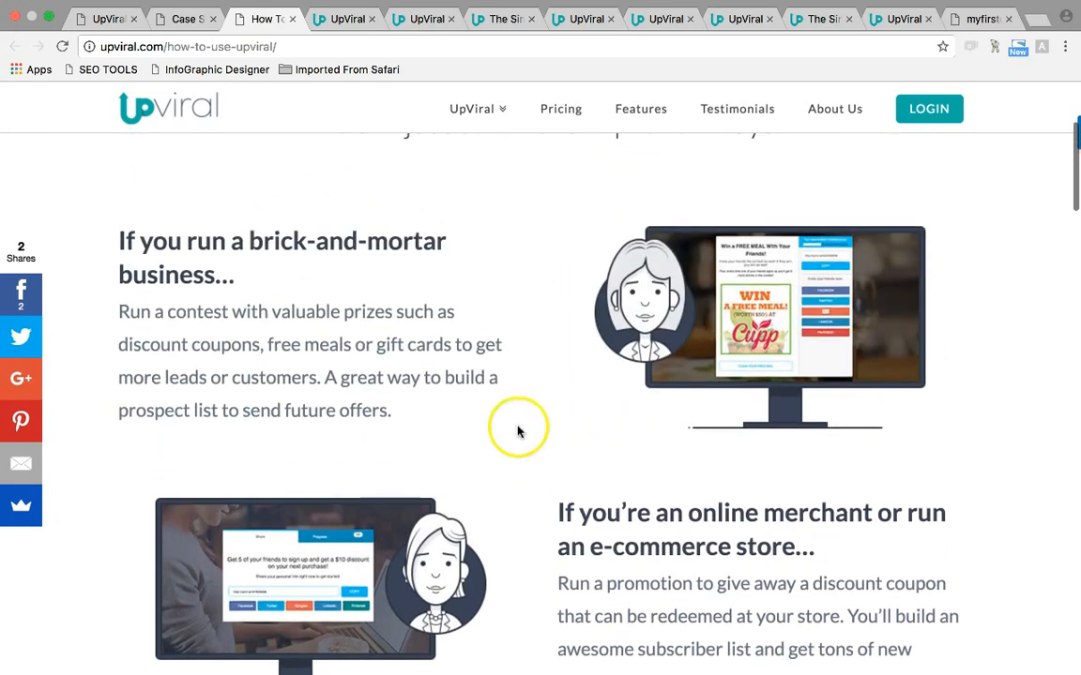
{"action": "scroll", "coordinate": [569, 428], "scroll_direction": "down", "scroll_amount": 3}
{"action": "left_click", "coordinate": [570, 427]}
{"action": "scroll", "coordinate": [530, 403], "scroll_direction": "up", "scroll_amount": 1}
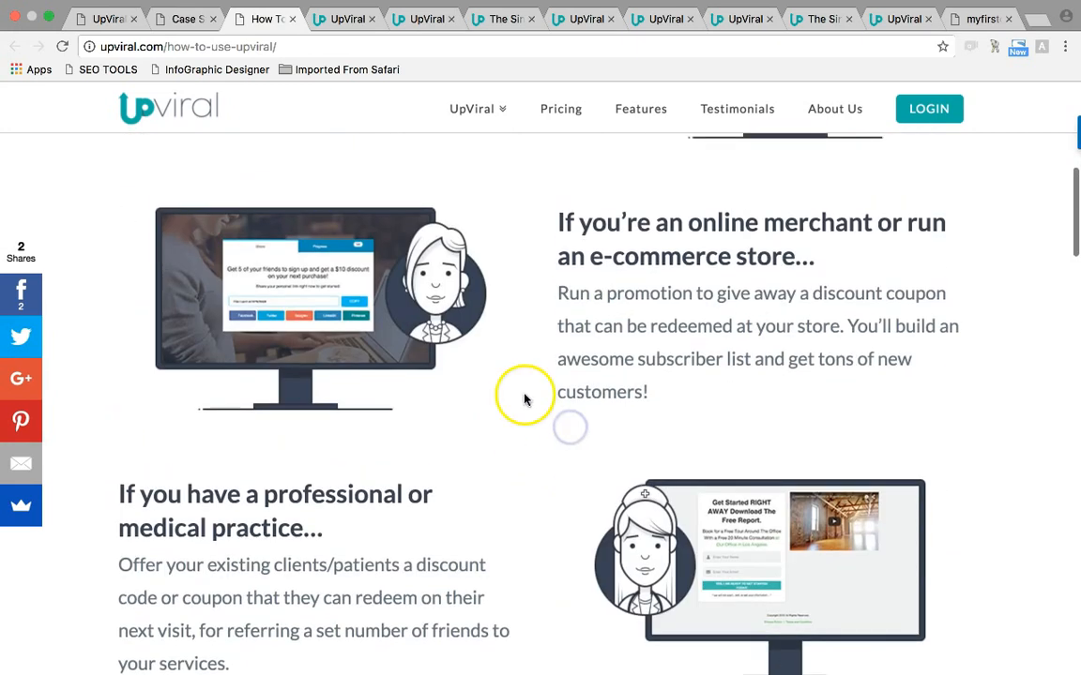
{"action": "scroll", "coordinate": [524, 399], "scroll_direction": "up", "scroll_amount": 4}
Highlight the online merchant use case heading and read on to the medical practice and niche blog use cases
{"action": "scroll", "coordinate": [537, 479], "scroll_direction": "down", "scroll_amount": 4}
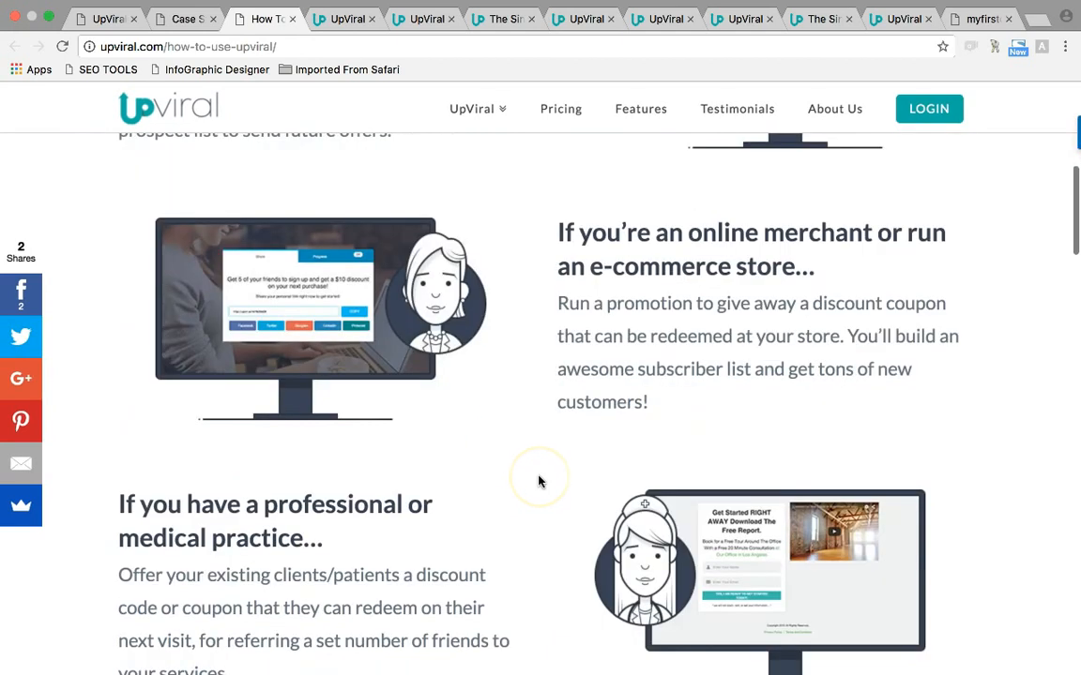
{"action": "scroll", "coordinate": [539, 481], "scroll_direction": "down", "scroll_amount": 1}
{"action": "left_click_drag", "start_coordinate": [537, 215], "coordinate": [593, 224]}
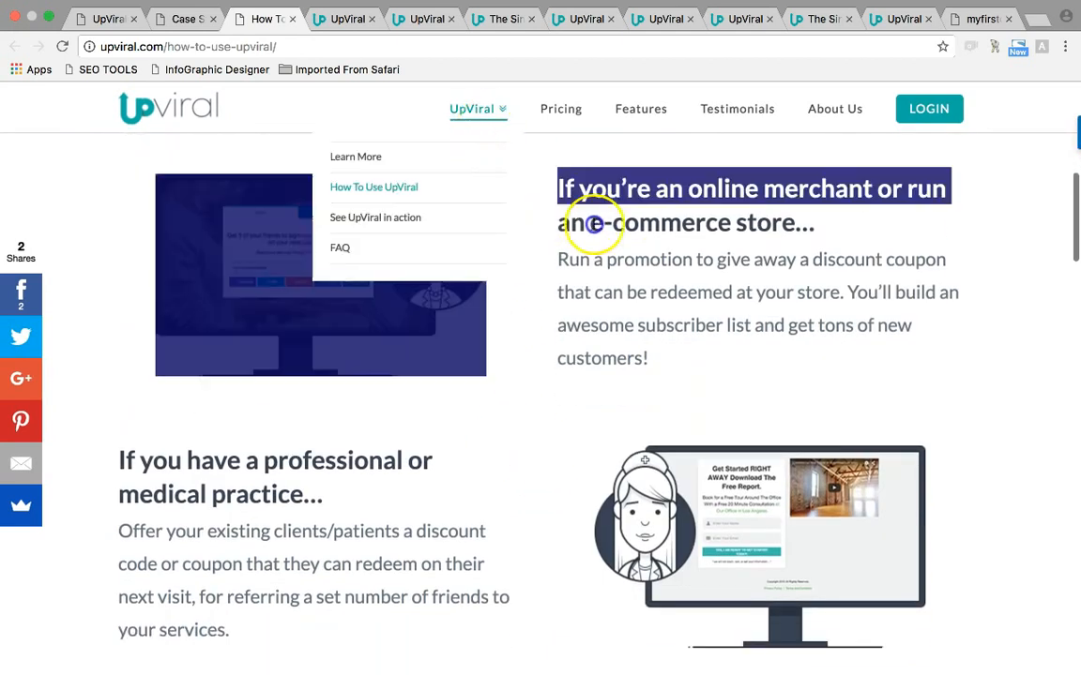
{"action": "left_click", "coordinate": [567, 319]}
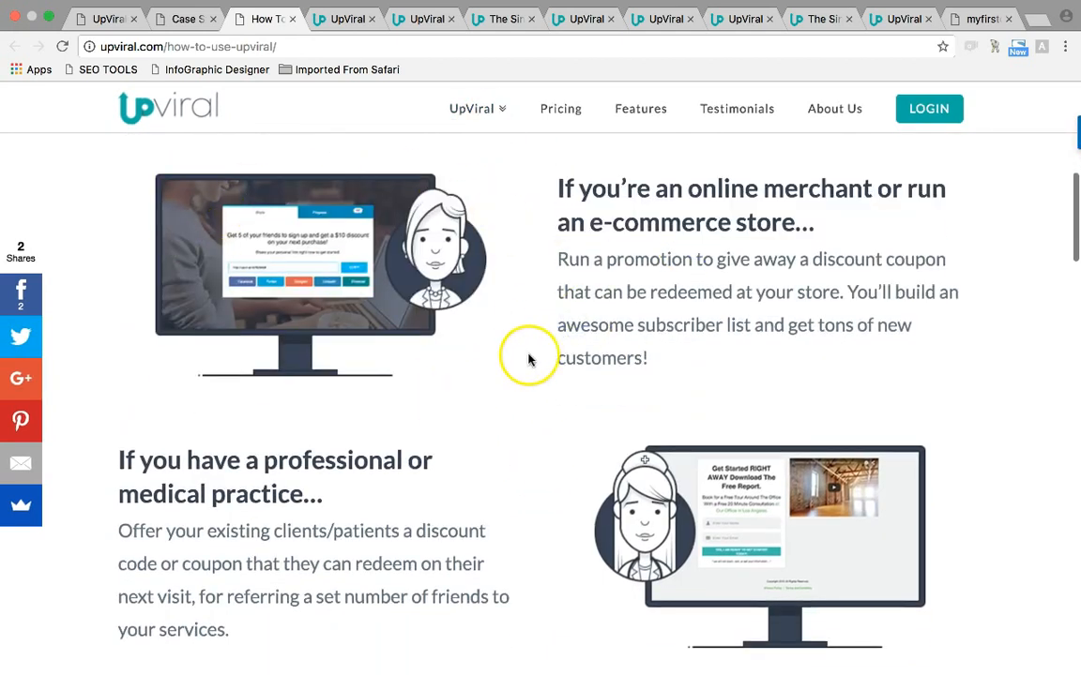
{"action": "scroll", "coordinate": [528, 360], "scroll_direction": "down", "scroll_amount": 5}
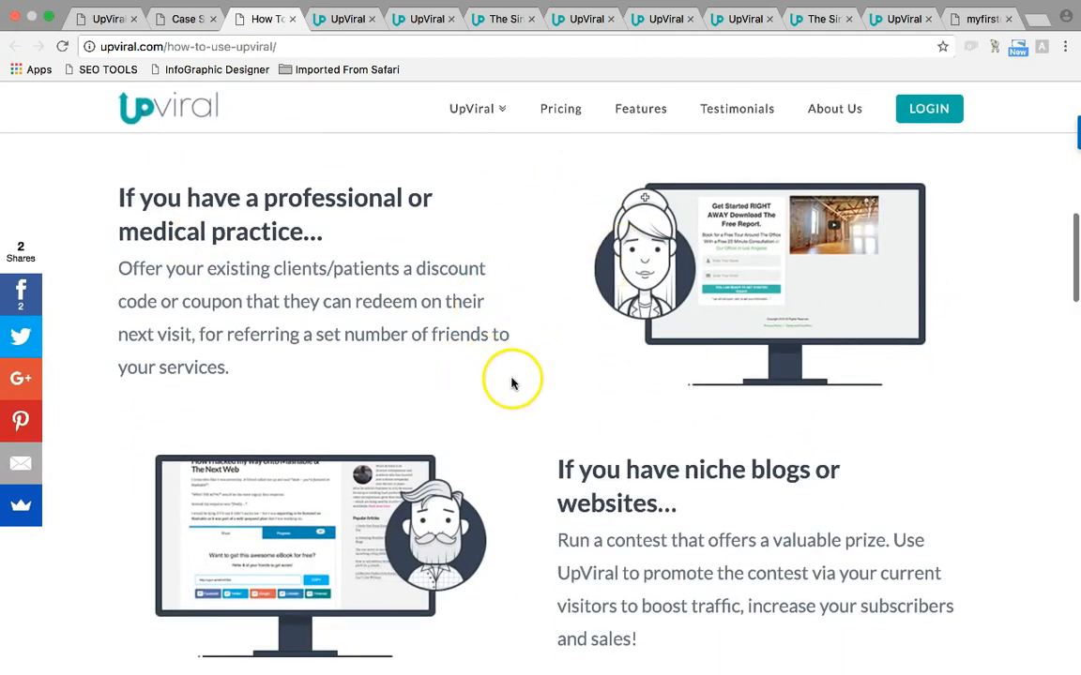
Highlight the professional or medical practice use case text and the niche blogs or websites heading while reading both
{"action": "left_click_drag", "start_coordinate": [492, 378], "coordinate": [217, 307]}
{"action": "left_click", "coordinate": [536, 405]}
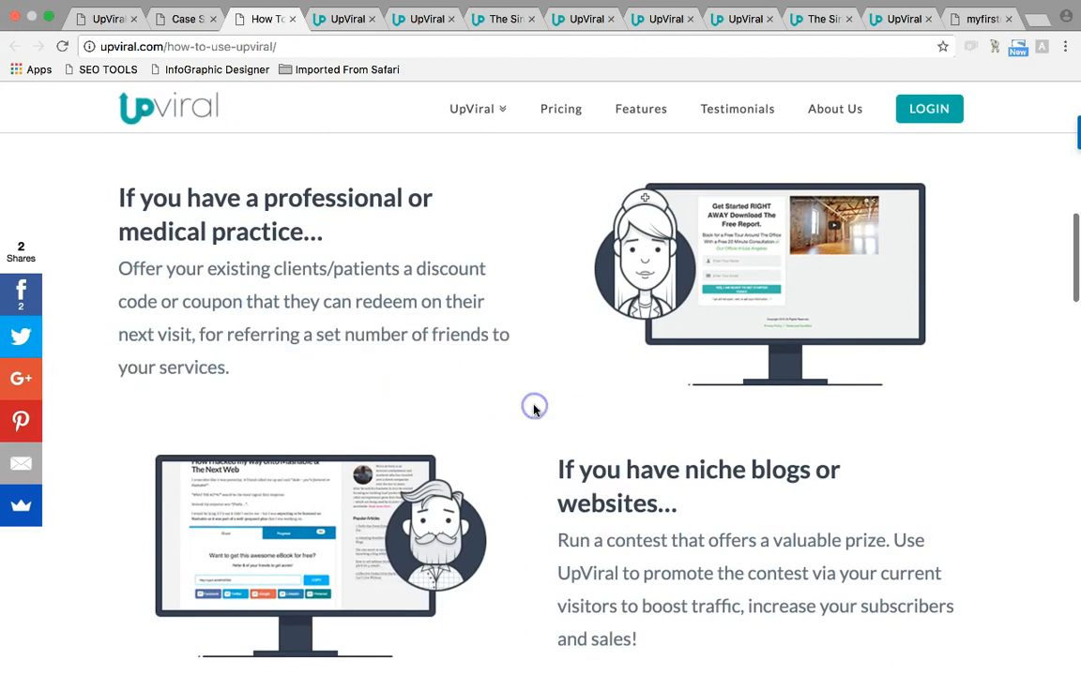
{"action": "scroll", "coordinate": [536, 405], "scroll_direction": "down", "scroll_amount": 5}
{"action": "left_click_drag", "start_coordinate": [540, 186], "coordinate": [705, 246]}
{"action": "left_click", "coordinate": [567, 306]}
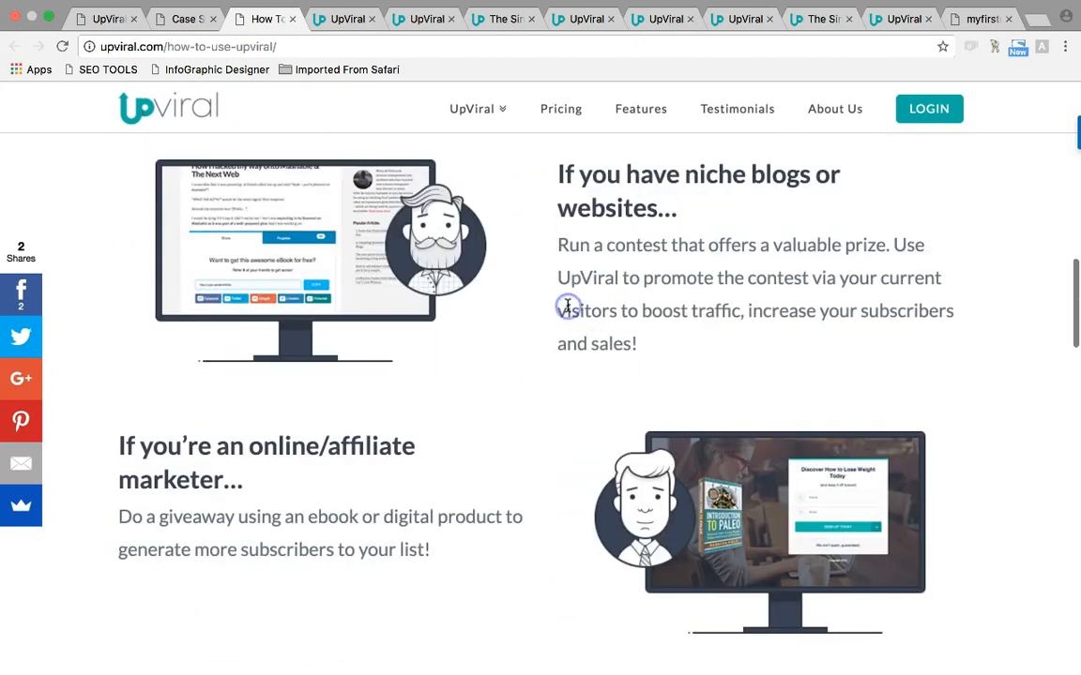
Read the online/affiliate marketer and PPC marketer use cases and skim the customer testimonials below them
{"action": "scroll", "coordinate": [568, 306], "scroll_direction": "down", "scroll_amount": 4}
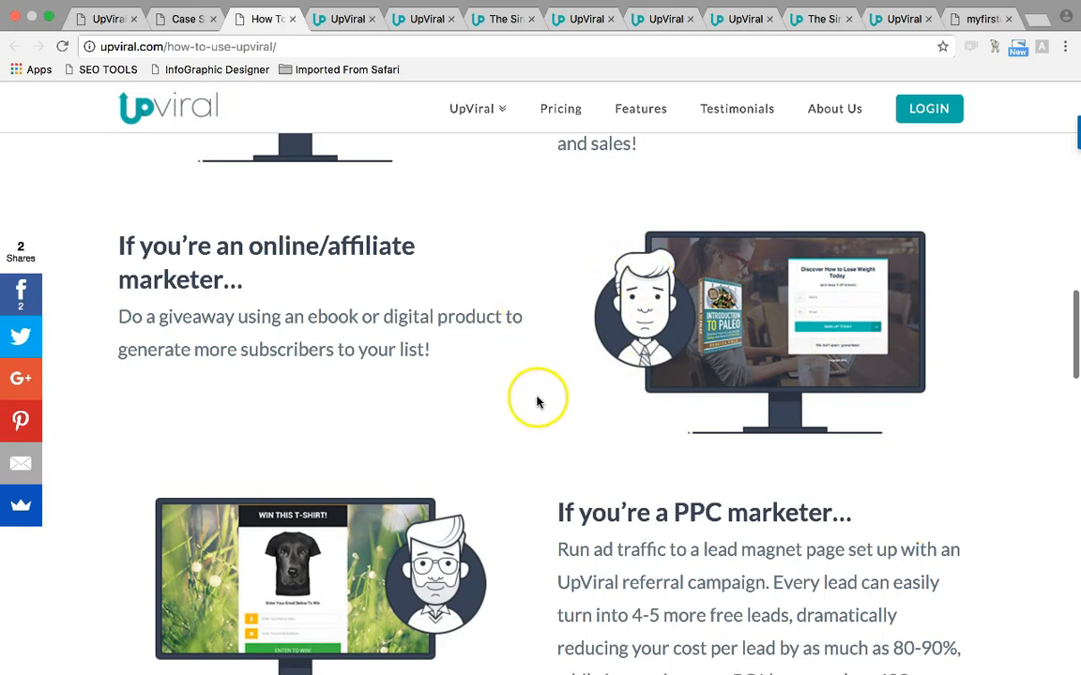
{"action": "scroll", "coordinate": [506, 434], "scroll_direction": "down", "scroll_amount": 3}
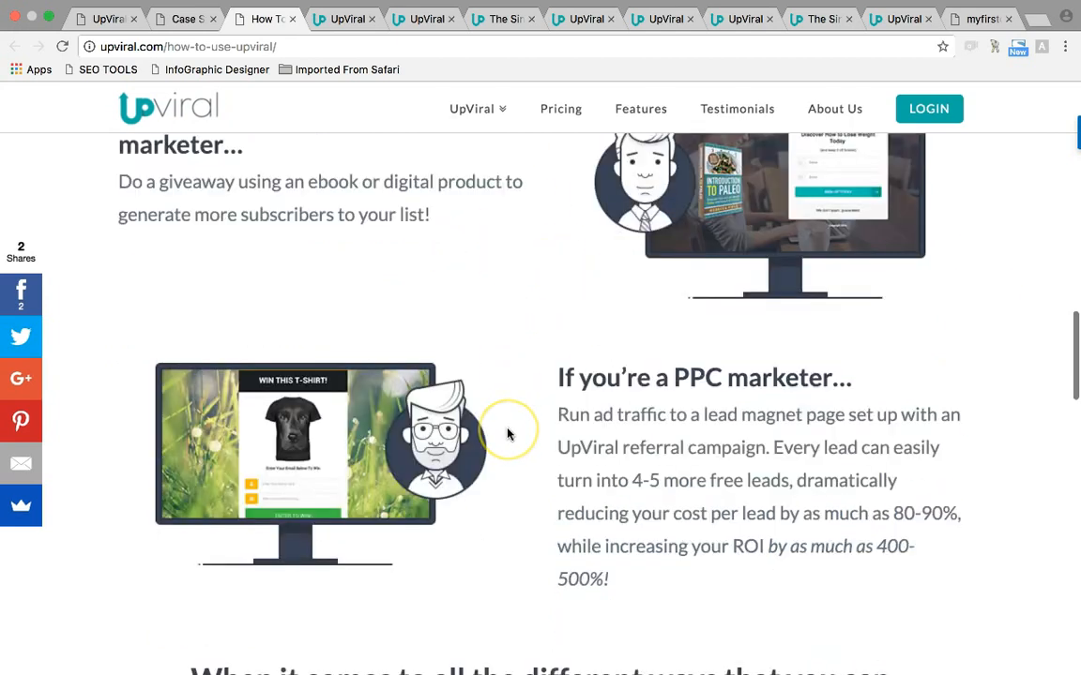
{"action": "scroll", "coordinate": [506, 434], "scroll_direction": "down", "scroll_amount": 1}
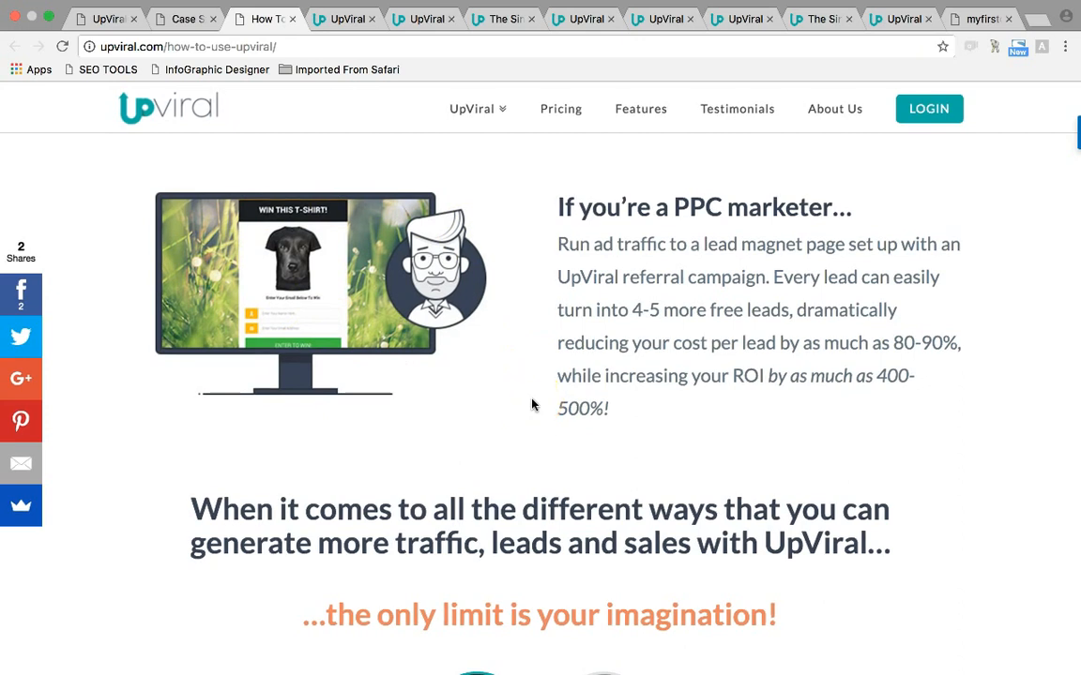
{"action": "scroll", "coordinate": [531, 406], "scroll_direction": "down", "scroll_amount": 15}
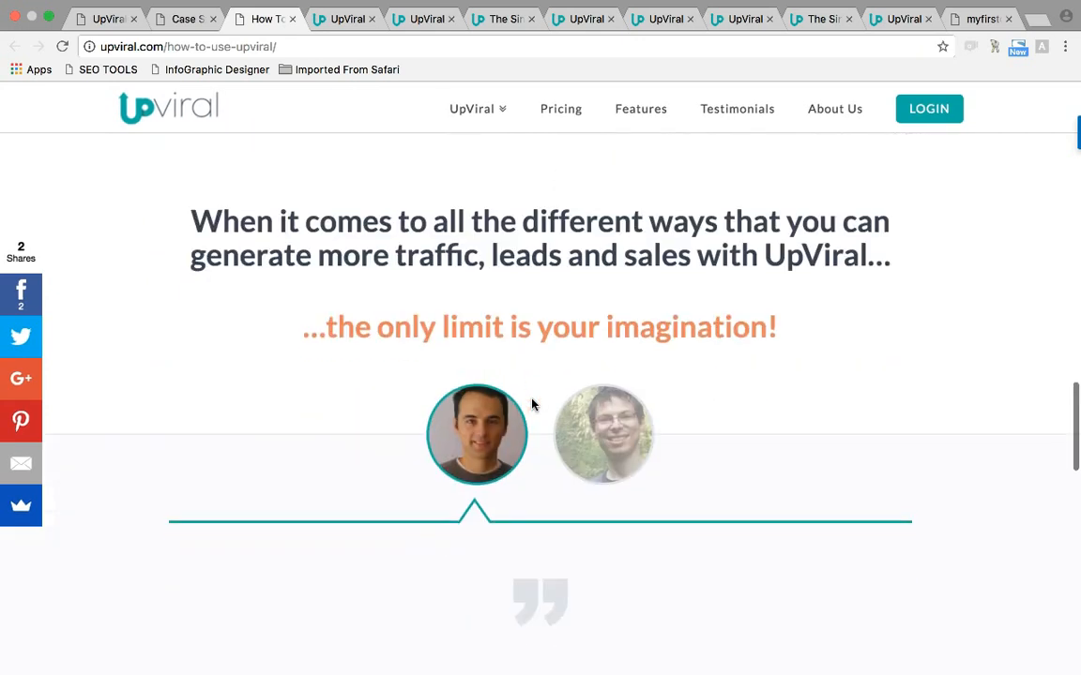
{"action": "scroll", "coordinate": [531, 405], "scroll_direction": "up", "scroll_amount": 10}
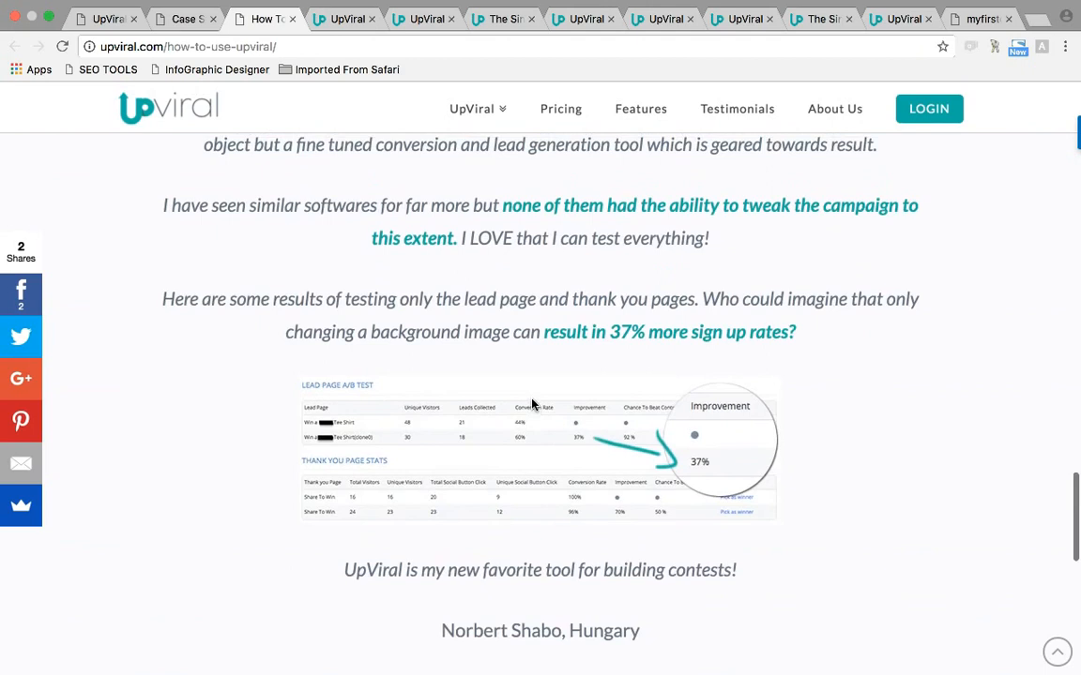
Switch to the Case Studies page and examine the first case study with its Facebook ads story and TweetLead campaign stats
{"action": "left_click", "coordinate": [181, 17]}
{"action": "scroll", "coordinate": [535, 388], "scroll_direction": "down", "scroll_amount": 10}
{"action": "scroll", "coordinate": [535, 393], "scroll_direction": "down", "scroll_amount": 4}
{"action": "scroll", "coordinate": [535, 388], "scroll_direction": "up", "scroll_amount": 5}
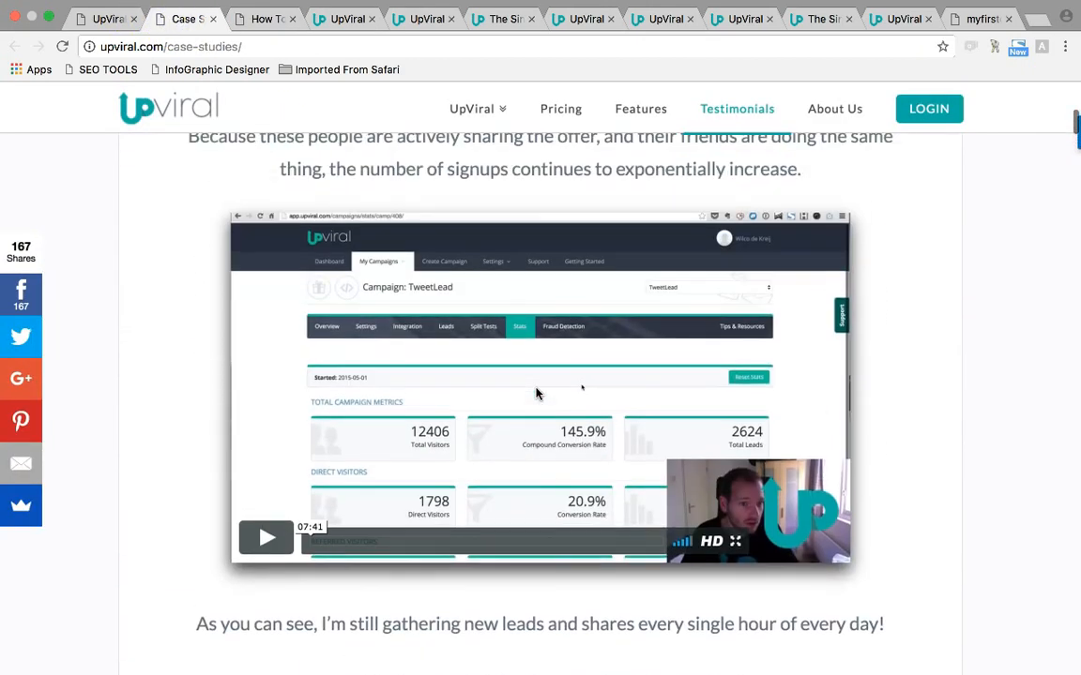
{"action": "scroll", "coordinate": [193, 373], "scroll_direction": "up", "scroll_amount": 3}
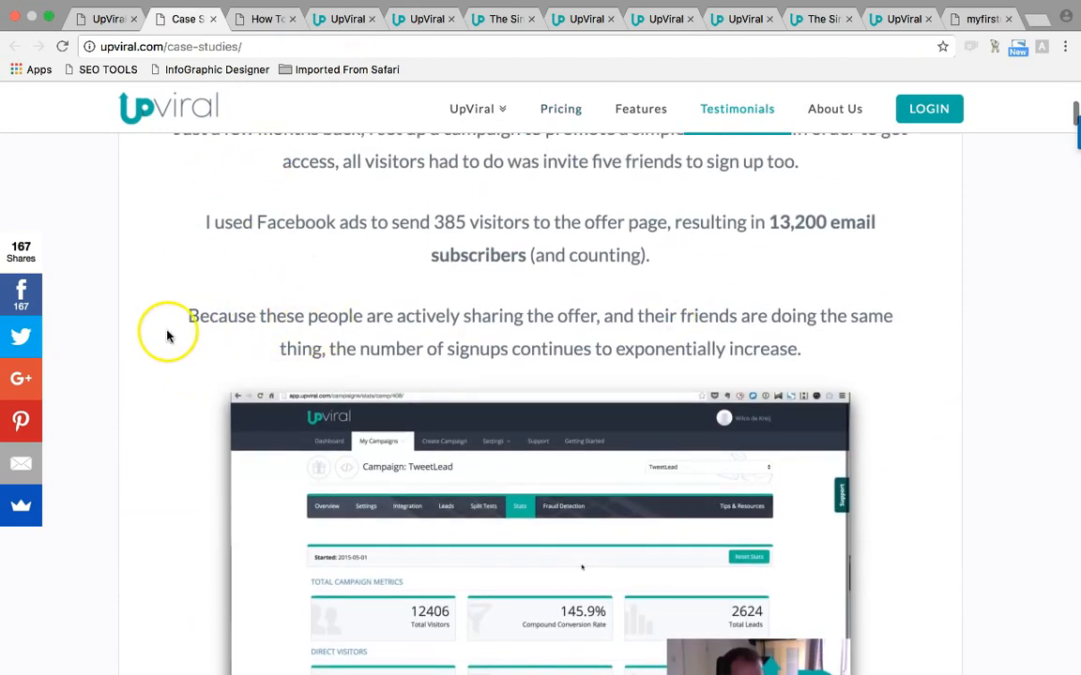
{"action": "scroll", "coordinate": [165, 337], "scroll_direction": "down", "scroll_amount": 3}
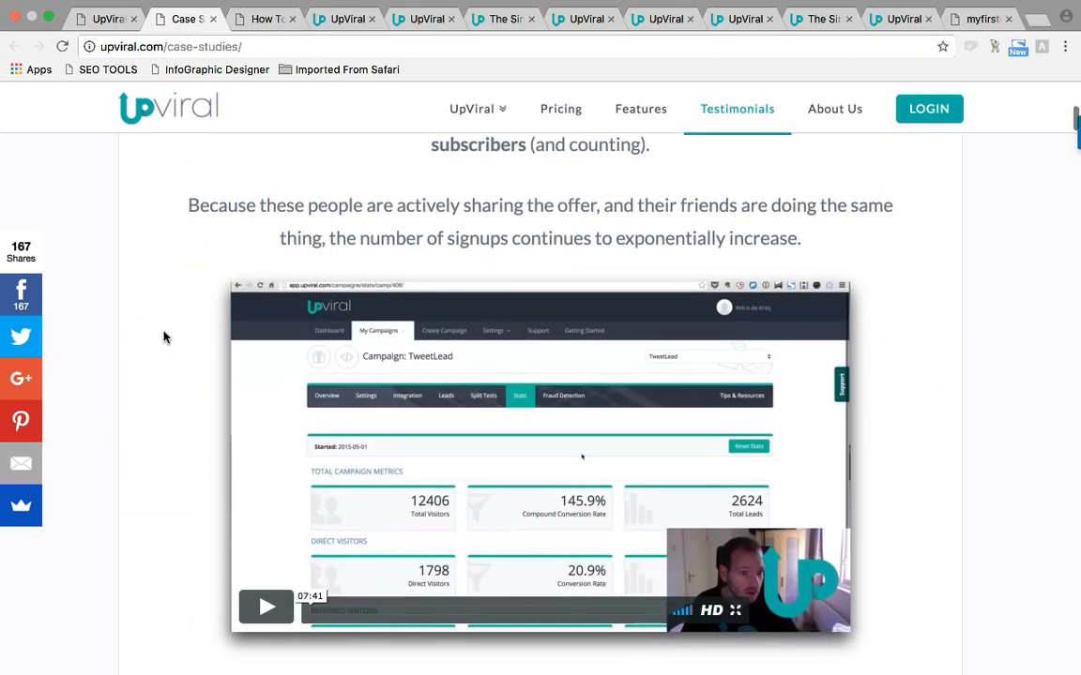
{"action": "scroll", "coordinate": [164, 338], "scroll_direction": "down", "scroll_amount": 1}
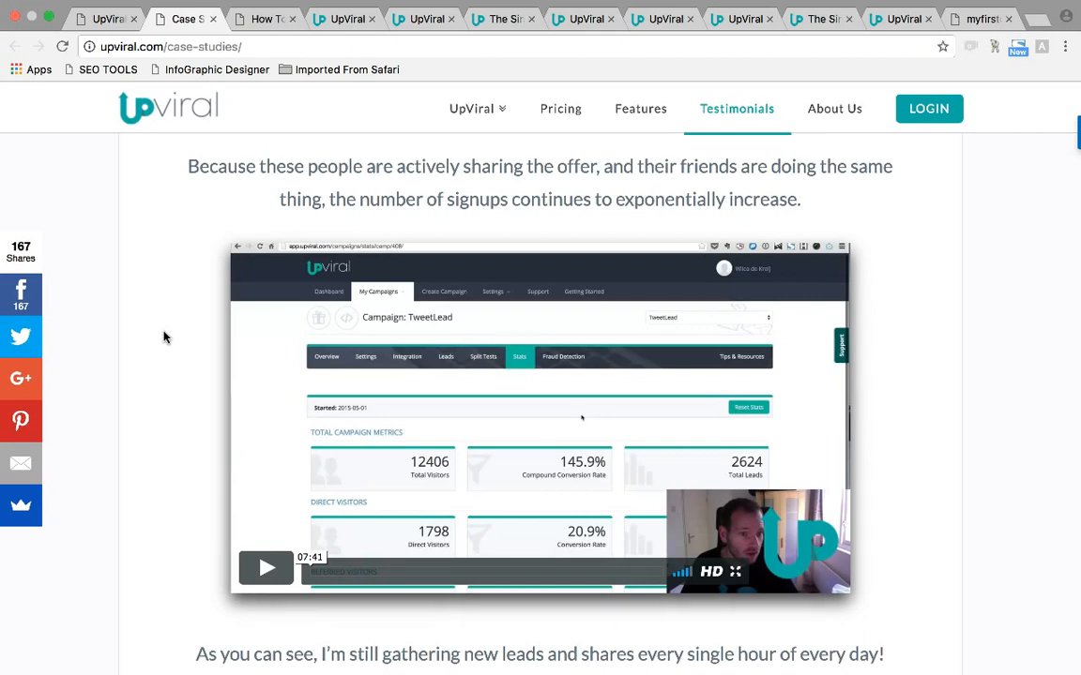
{"action": "scroll", "coordinate": [163, 337], "scroll_direction": "down", "scroll_amount": 3}
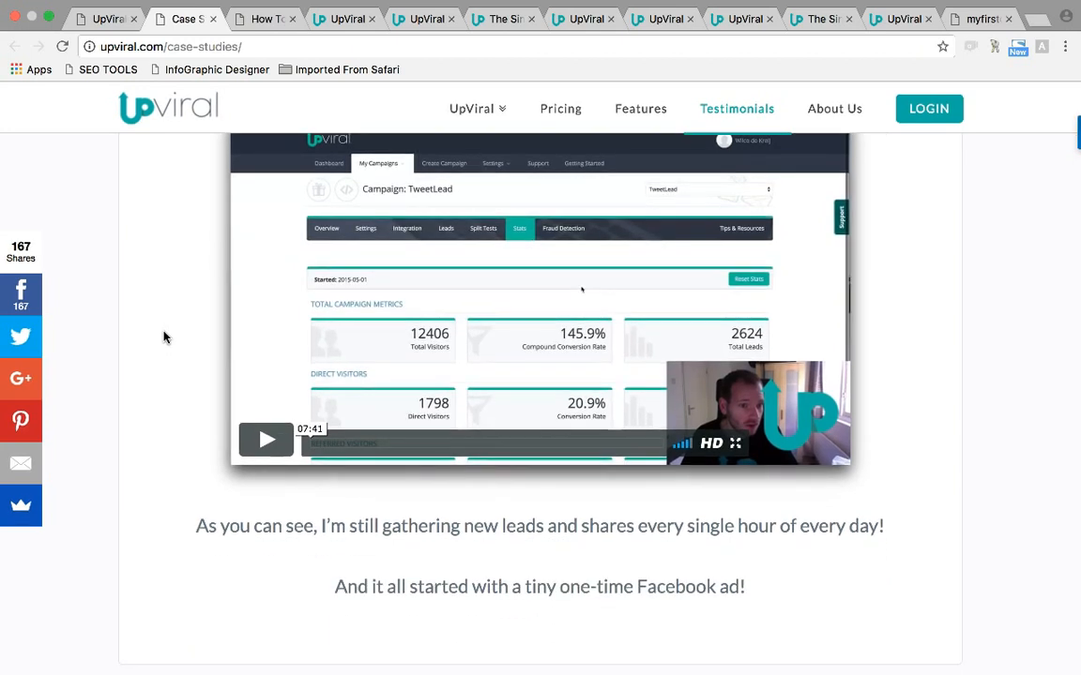
{"action": "scroll", "coordinate": [163, 338], "scroll_direction": "down", "scroll_amount": 3}
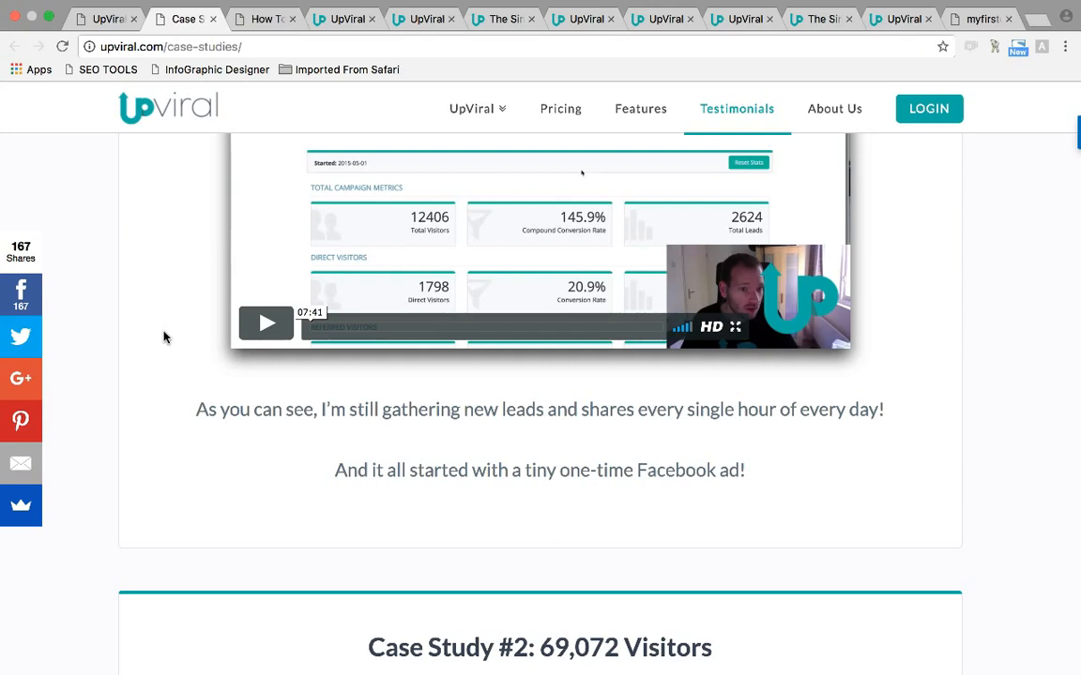
Review Case Study #2 on the ConnectLeads pre-launch sequence and the customer testimonials that follow it
{"action": "scroll", "coordinate": [163, 337], "scroll_direction": "down", "scroll_amount": 8}
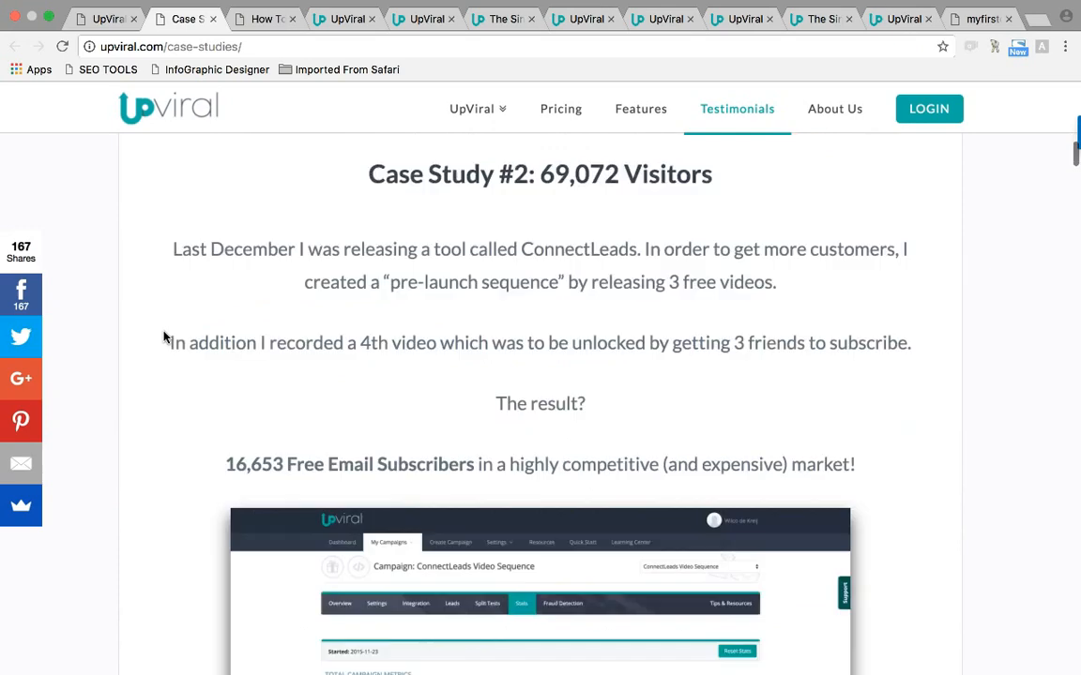
{"action": "scroll", "coordinate": [163, 337], "scroll_direction": "down", "scroll_amount": 15}
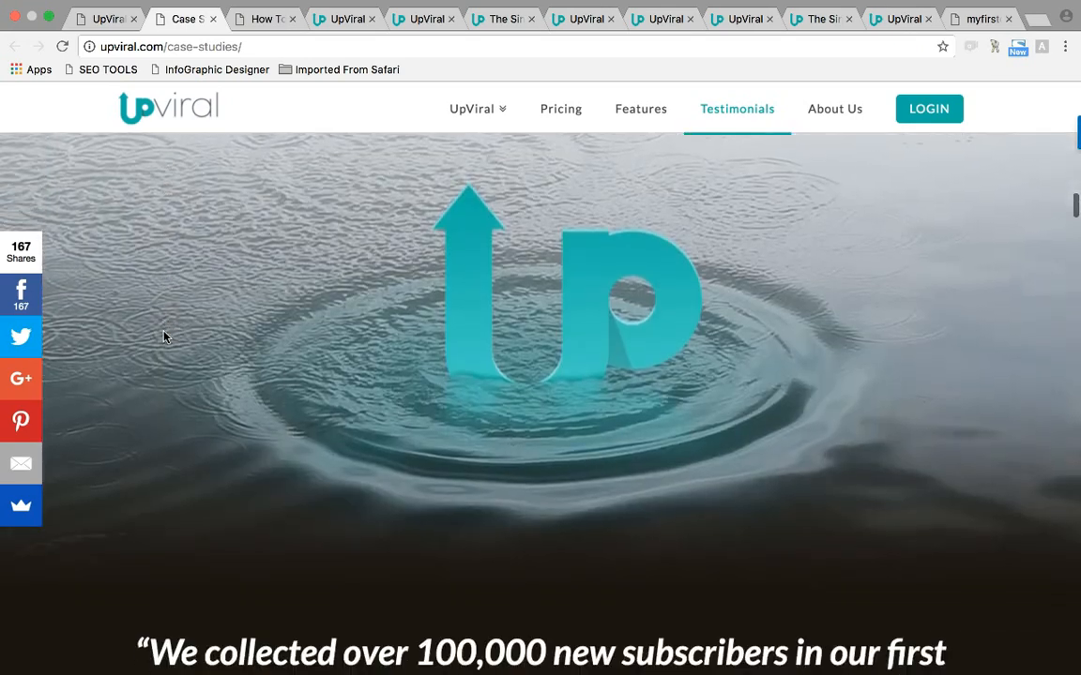
{"action": "scroll", "coordinate": [163, 337], "scroll_direction": "down", "scroll_amount": 10}
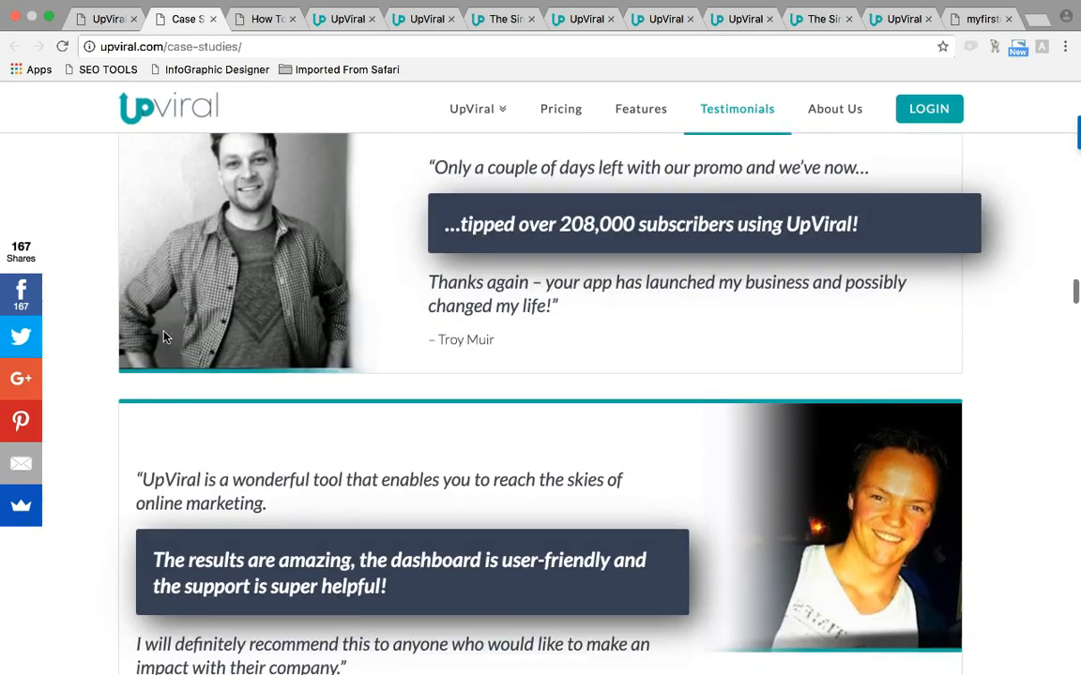
{"action": "scroll", "coordinate": [163, 337], "scroll_direction": "down", "scroll_amount": 12}
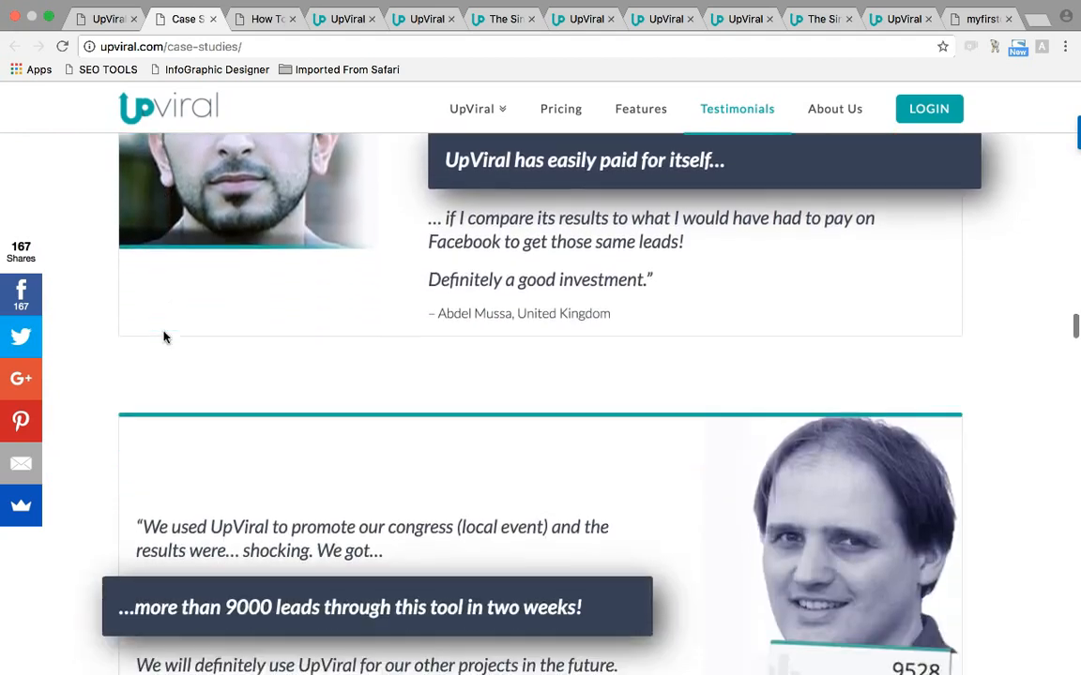
{"action": "scroll", "coordinate": [163, 337], "scroll_direction": "down", "scroll_amount": 12}
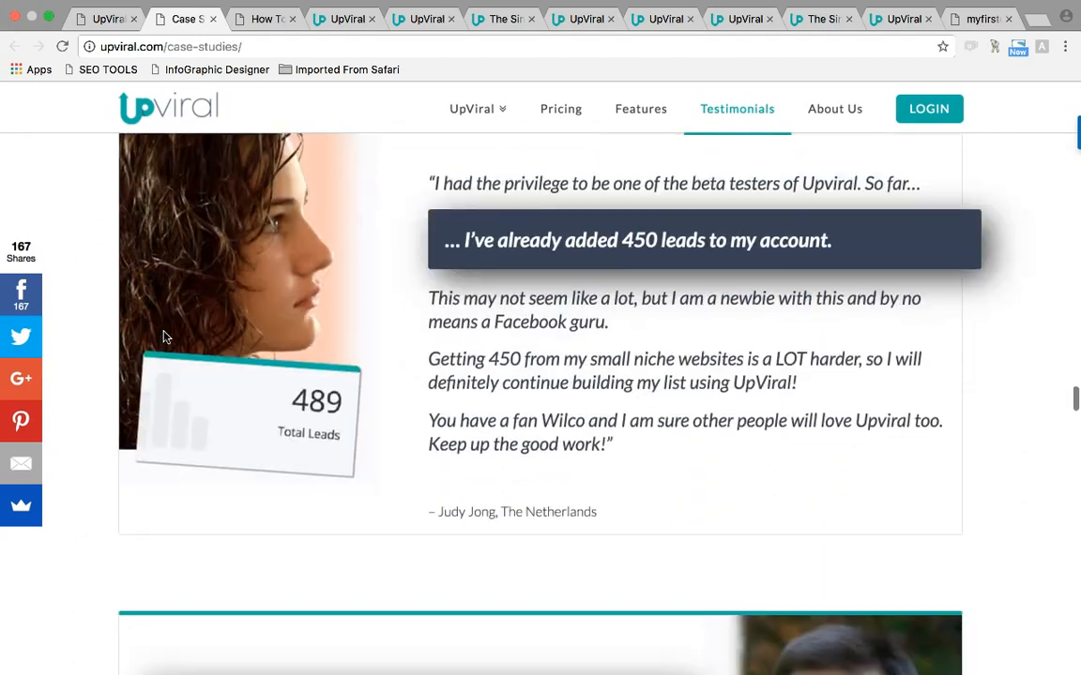
{"action": "scroll", "coordinate": [163, 336], "scroll_direction": "down", "scroll_amount": 6}
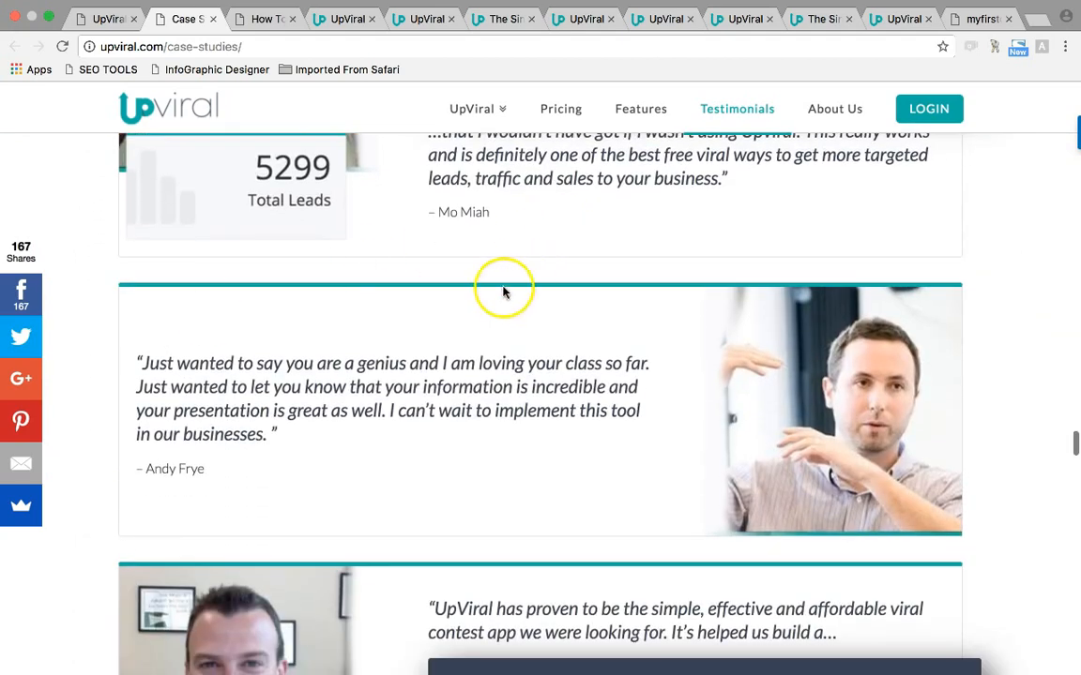
Highlight the author's name under the testimonial about loving the class, and review the remaining testimonials through to the page footer
{"action": "left_click_drag", "start_coordinate": [225, 466], "coordinate": [151, 463]}
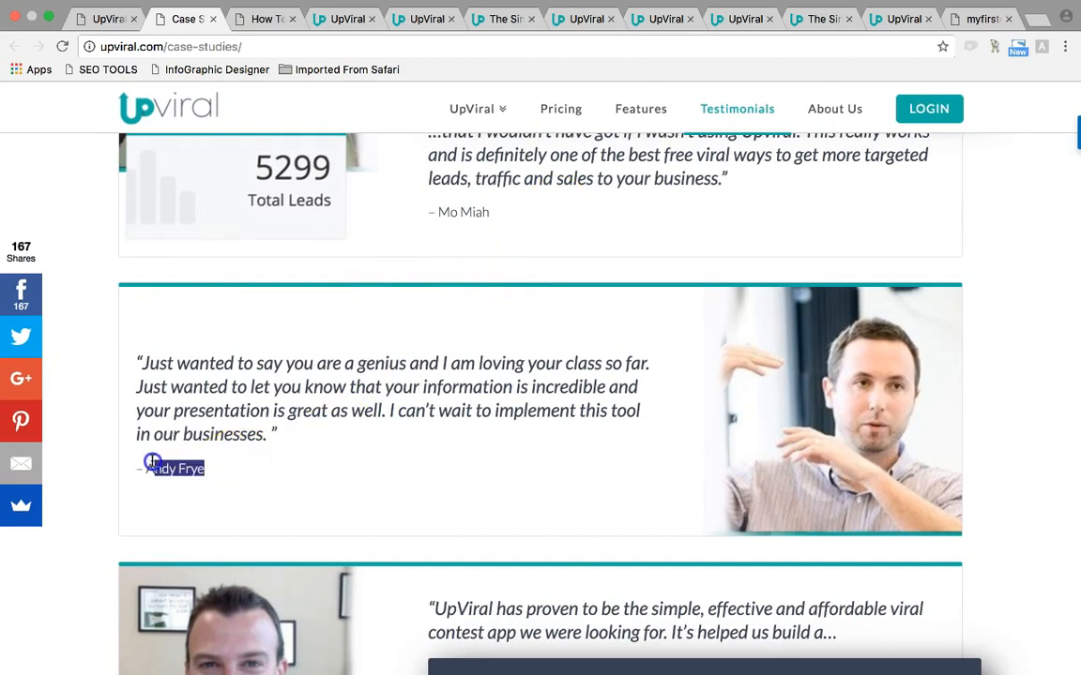
{"action": "left_click", "coordinate": [272, 469]}
{"action": "scroll", "coordinate": [284, 470], "scroll_direction": "down", "scroll_amount": 10}
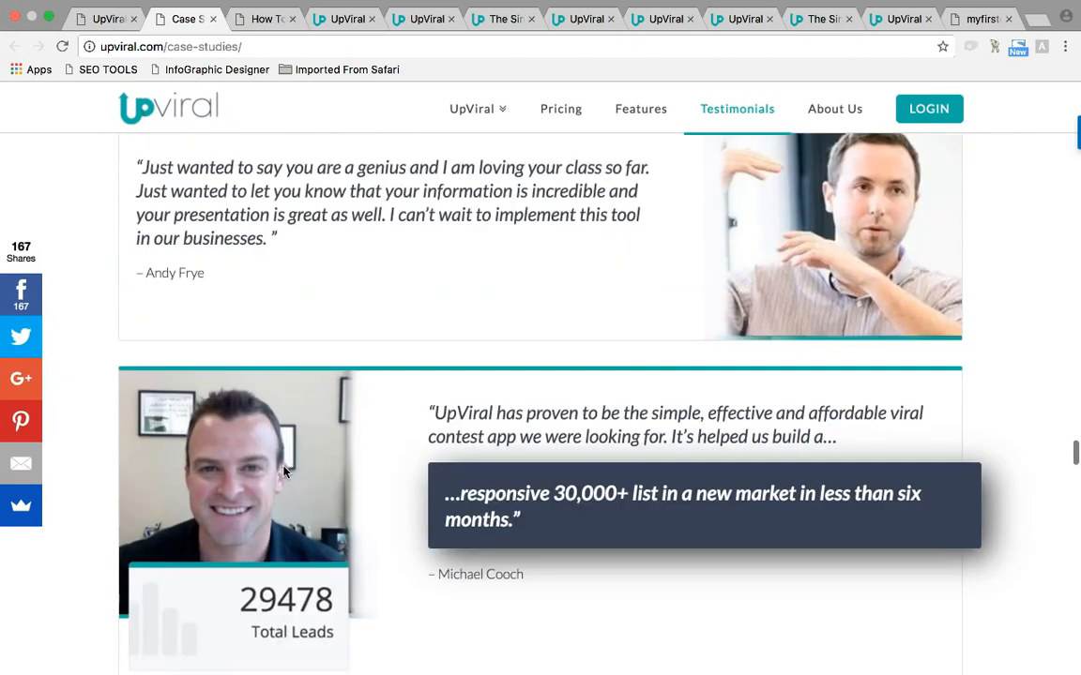
{"action": "scroll", "coordinate": [284, 472], "scroll_direction": "down", "scroll_amount": 20}
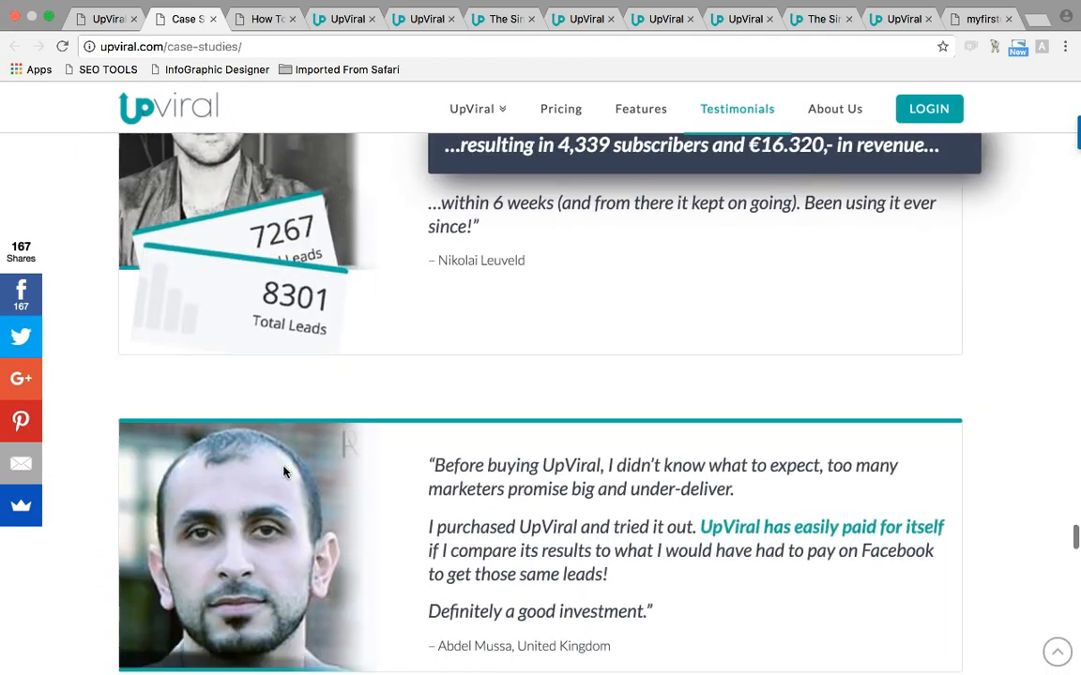
{"action": "scroll", "coordinate": [284, 472], "scroll_direction": "down", "scroll_amount": 12}
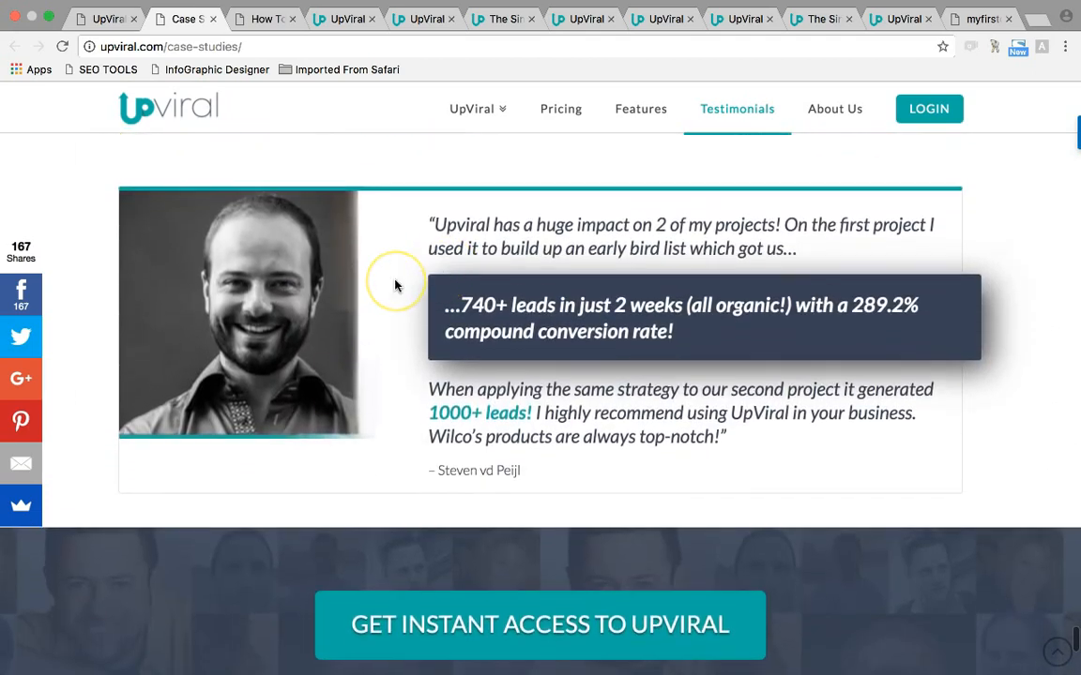
{"action": "scroll", "coordinate": [396, 284], "scroll_direction": "down", "scroll_amount": 3}
{"action": "scroll", "coordinate": [395, 284], "scroll_direction": "down", "scroll_amount": 1}
{"action": "left_click", "coordinate": [396, 282]}
{"action": "scroll", "coordinate": [236, 310], "scroll_direction": "down", "scroll_amount": 3}
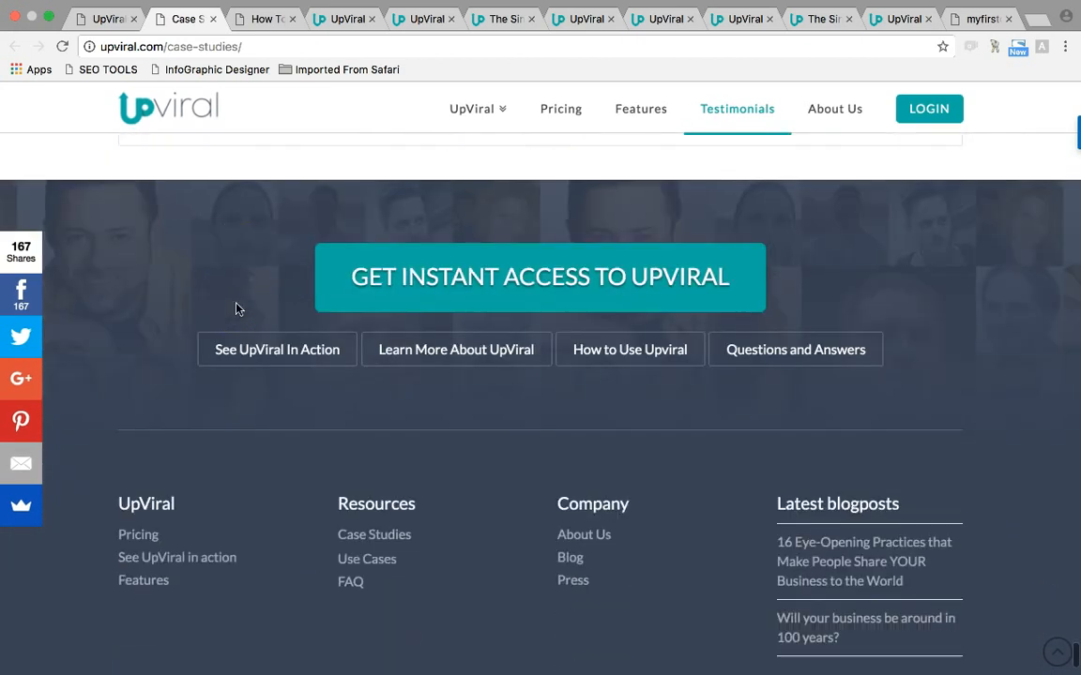
Open the Pricing page and switch the Standard and PRO plan prices to monthly billing
{"action": "left_click", "coordinate": [565, 109]}
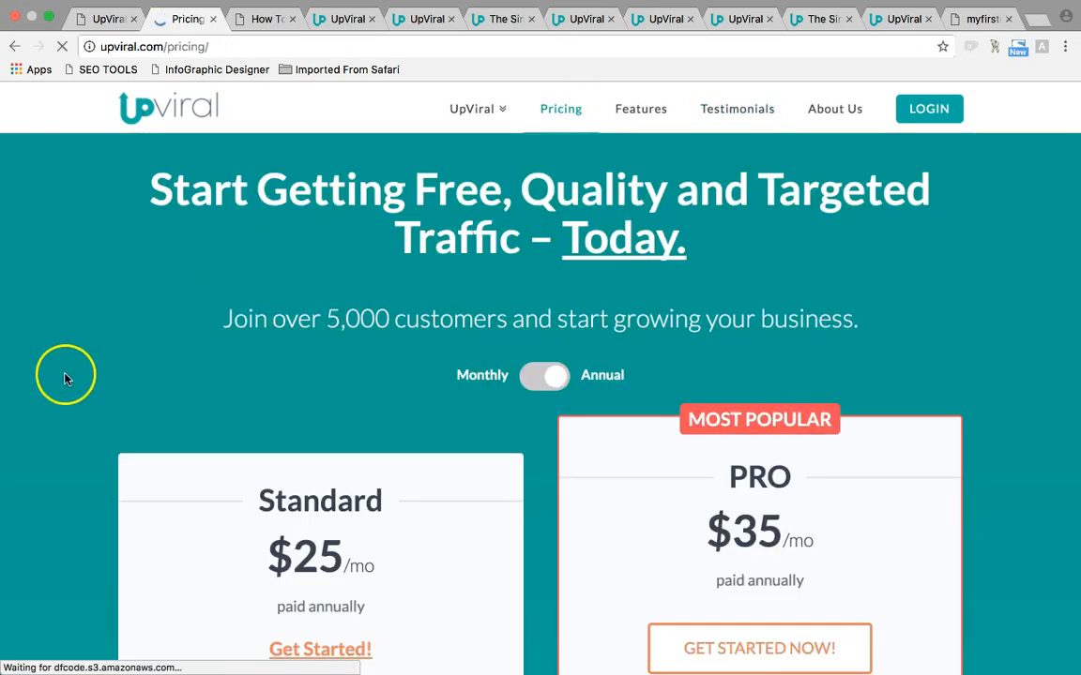
{"action": "scroll", "coordinate": [76, 383], "scroll_direction": "down", "scroll_amount": 1}
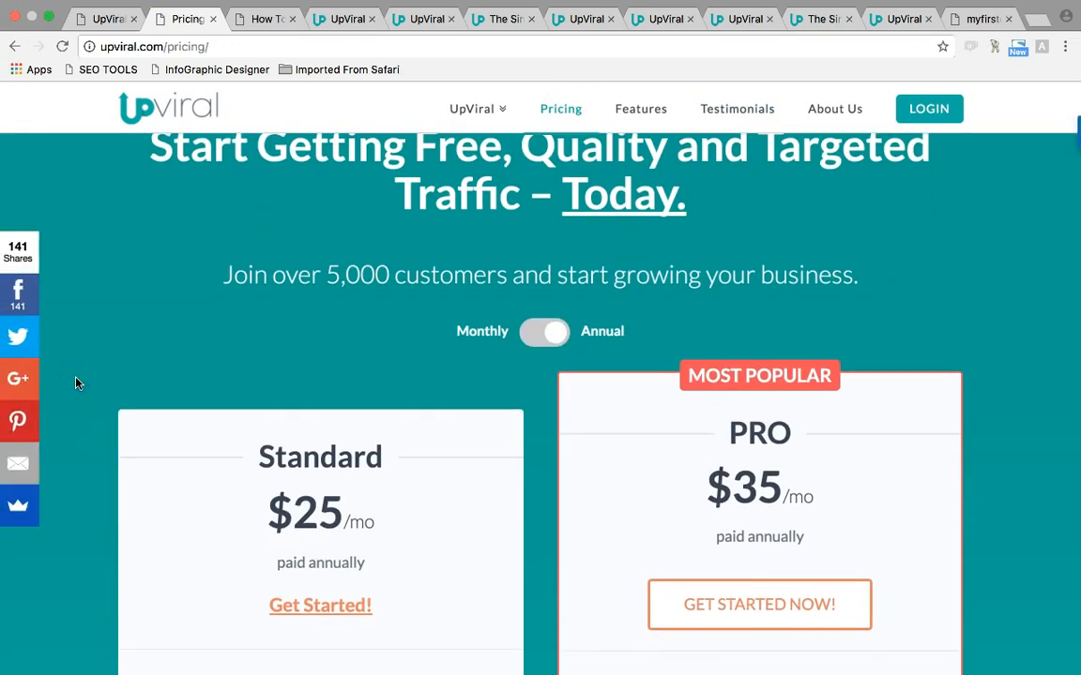
{"action": "left_click", "coordinate": [531, 330]}
{"action": "scroll", "coordinate": [539, 450], "scroll_direction": "down", "scroll_amount": 1}
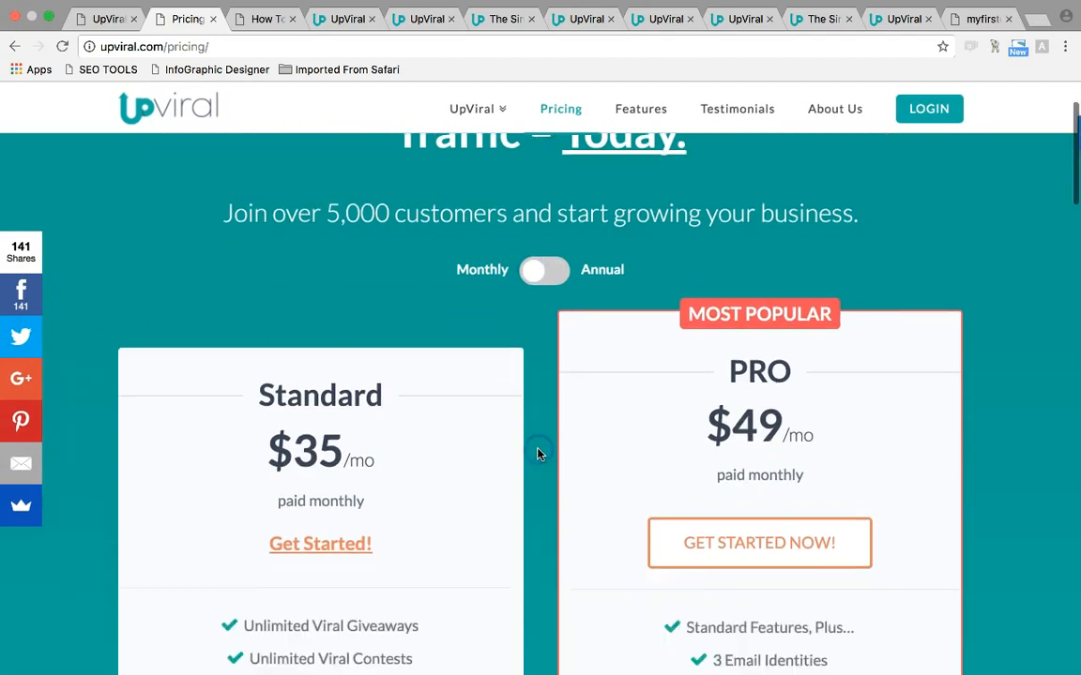
{"action": "scroll", "coordinate": [537, 454], "scroll_direction": "down", "scroll_amount": 1}
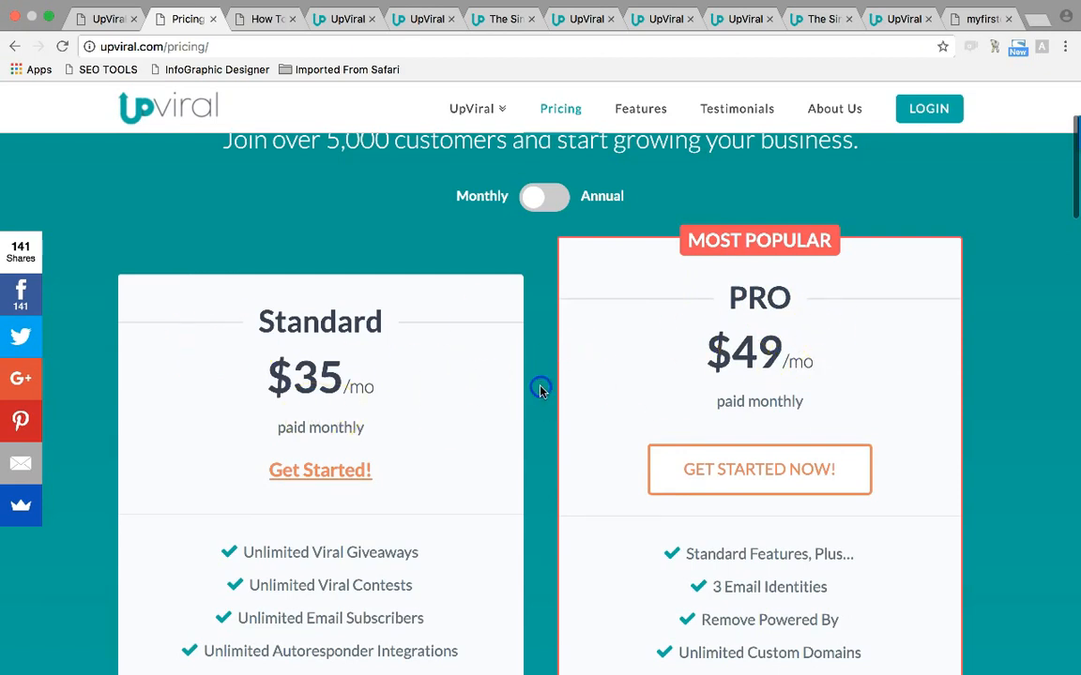
Compare the feature lists and monthly prices of the Standard and PRO plans
{"action": "scroll", "coordinate": [540, 390], "scroll_direction": "down", "scroll_amount": 3}
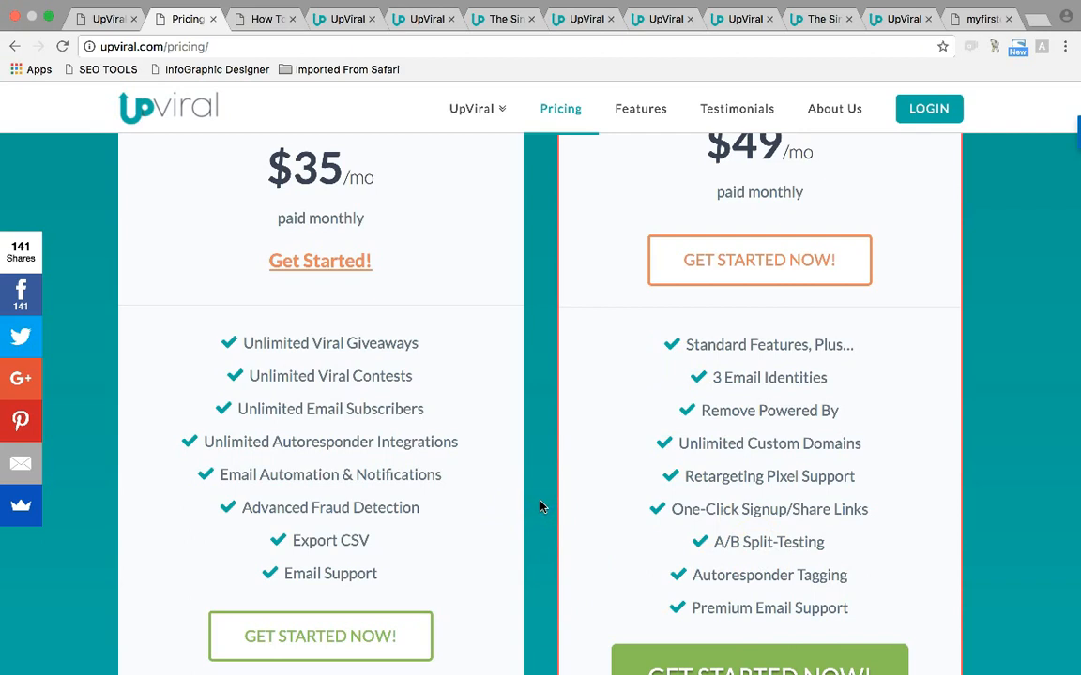
{"action": "scroll", "coordinate": [540, 506], "scroll_direction": "down", "scroll_amount": 1}
{"action": "scroll", "coordinate": [539, 506], "scroll_direction": "up", "scroll_amount": 1}
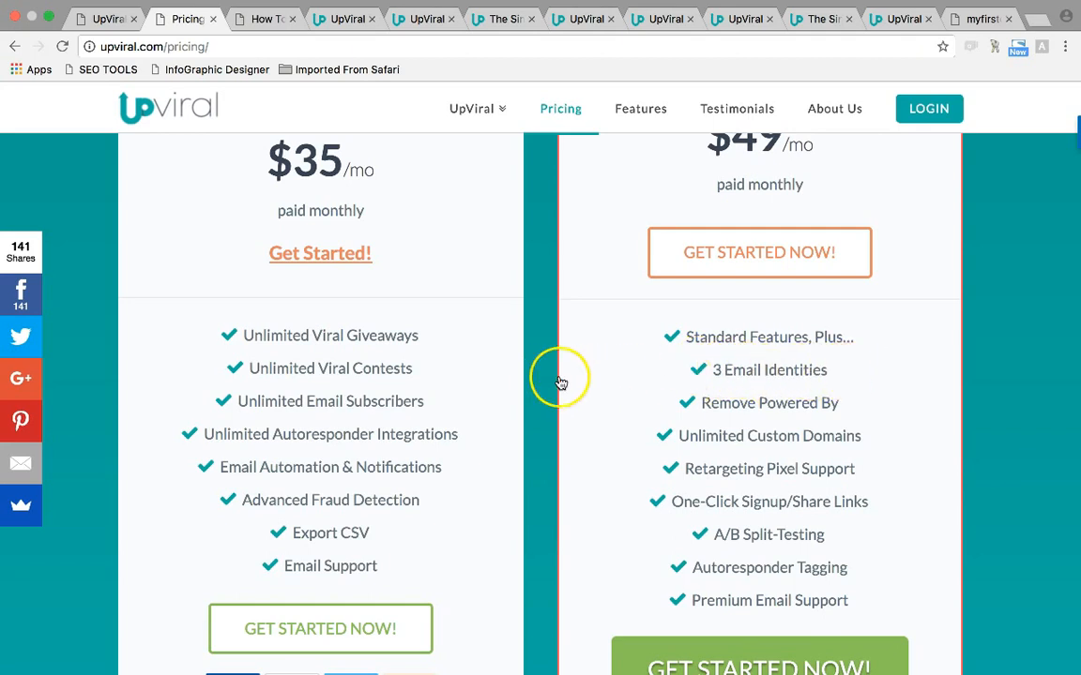
{"action": "scroll", "coordinate": [544, 380], "scroll_direction": "up", "scroll_amount": 3}
{"action": "scroll", "coordinate": [544, 380], "scroll_direction": "down", "scroll_amount": 1}
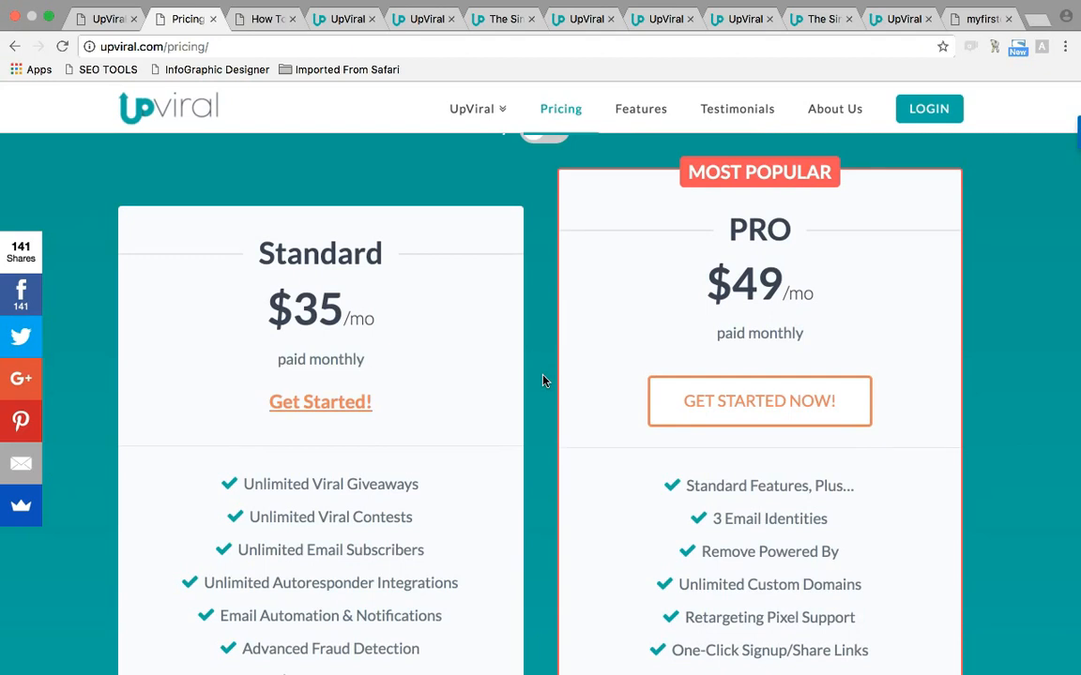
{"action": "scroll", "coordinate": [542, 380], "scroll_direction": "down", "scroll_amount": 1}
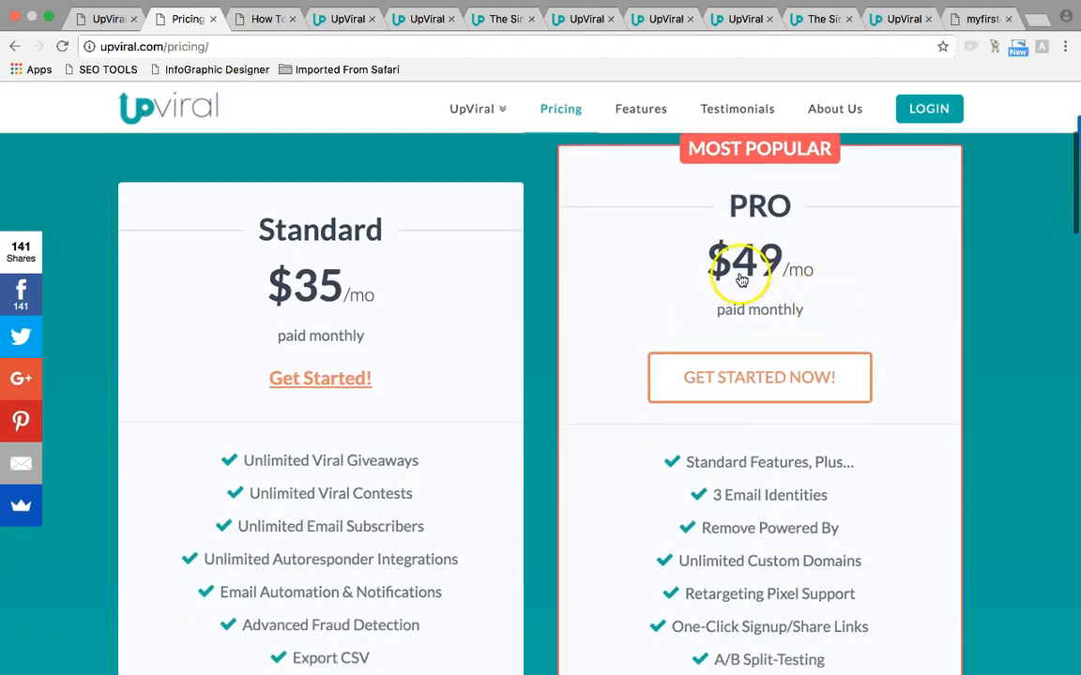
Switch the plan prices to annual billing and review the Standard and PRO rates
{"action": "scroll", "coordinate": [536, 316], "scroll_direction": "up", "scroll_amount": 3}
{"action": "left_click", "coordinate": [546, 218]}
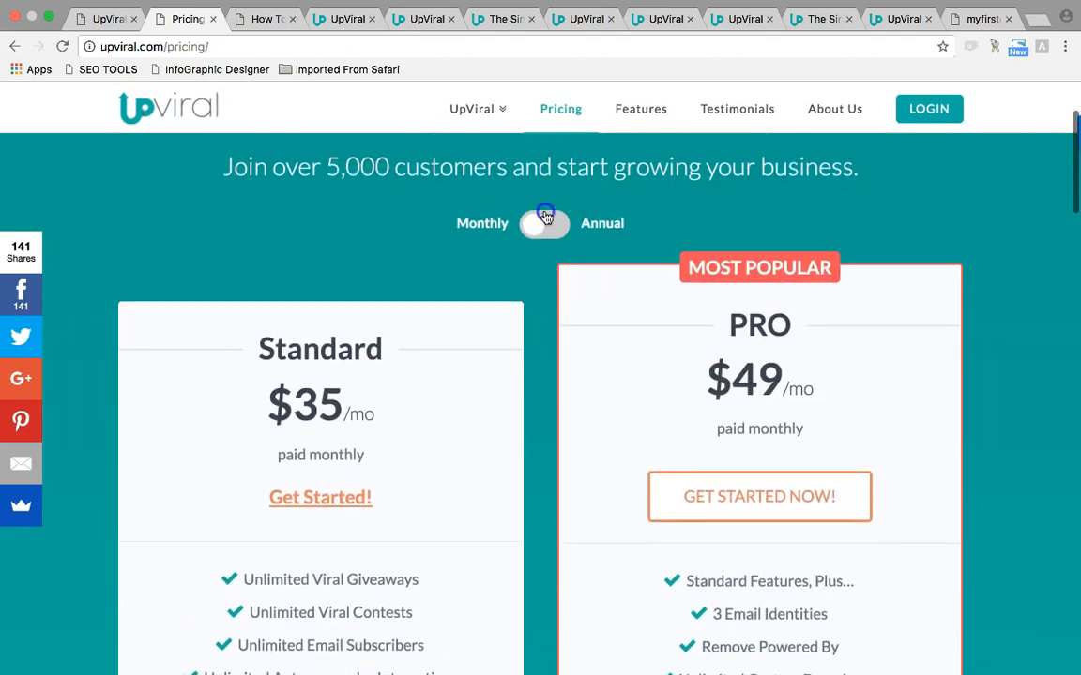
{"action": "scroll", "coordinate": [536, 430], "scroll_direction": "down", "scroll_amount": 2}
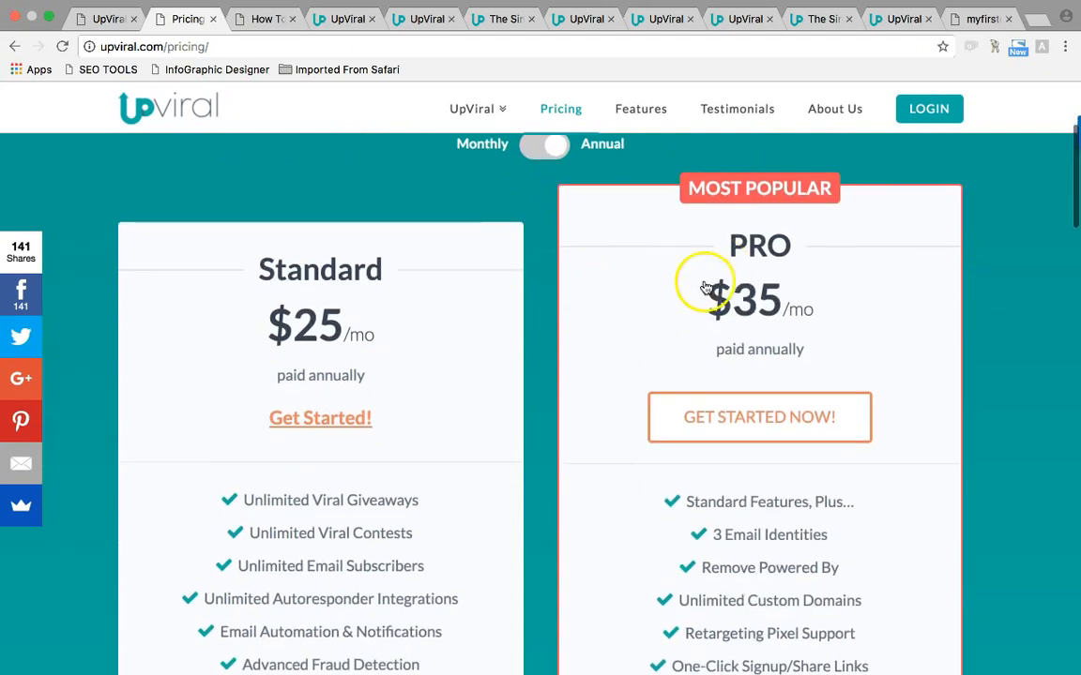
{"action": "scroll", "coordinate": [539, 372], "scroll_direction": "down", "scroll_amount": 1}
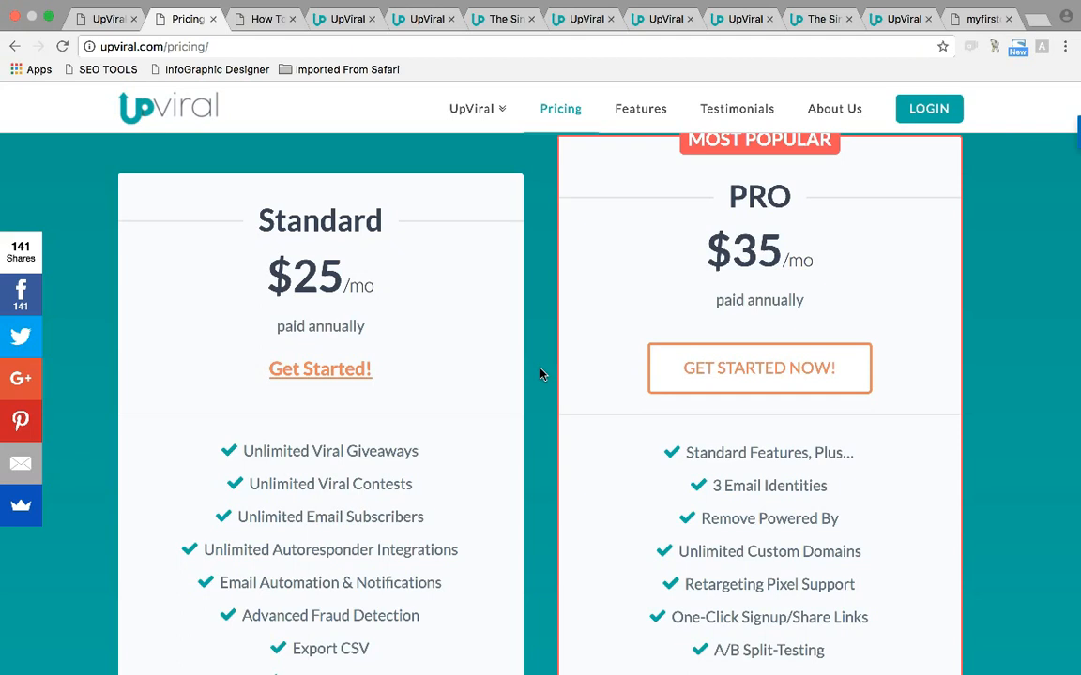
Compare the Standard and PRO plans' feature lists alongside their annually billed prices
{"action": "scroll", "coordinate": [540, 373], "scroll_direction": "up", "scroll_amount": 2}
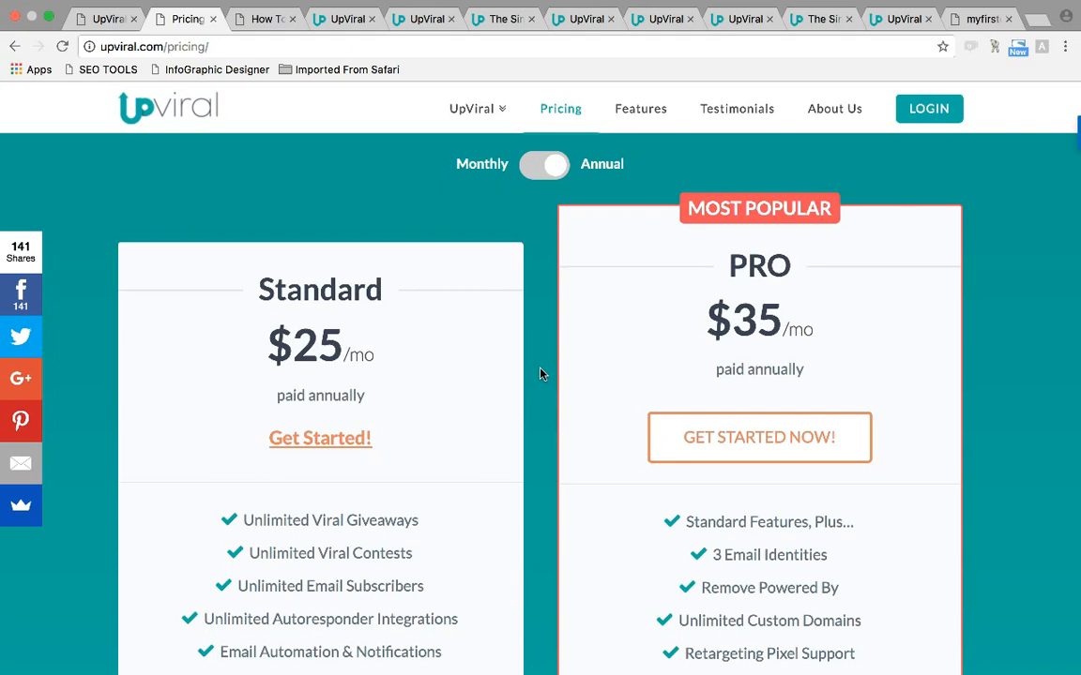
{"action": "scroll", "coordinate": [541, 375], "scroll_direction": "down", "scroll_amount": 3}
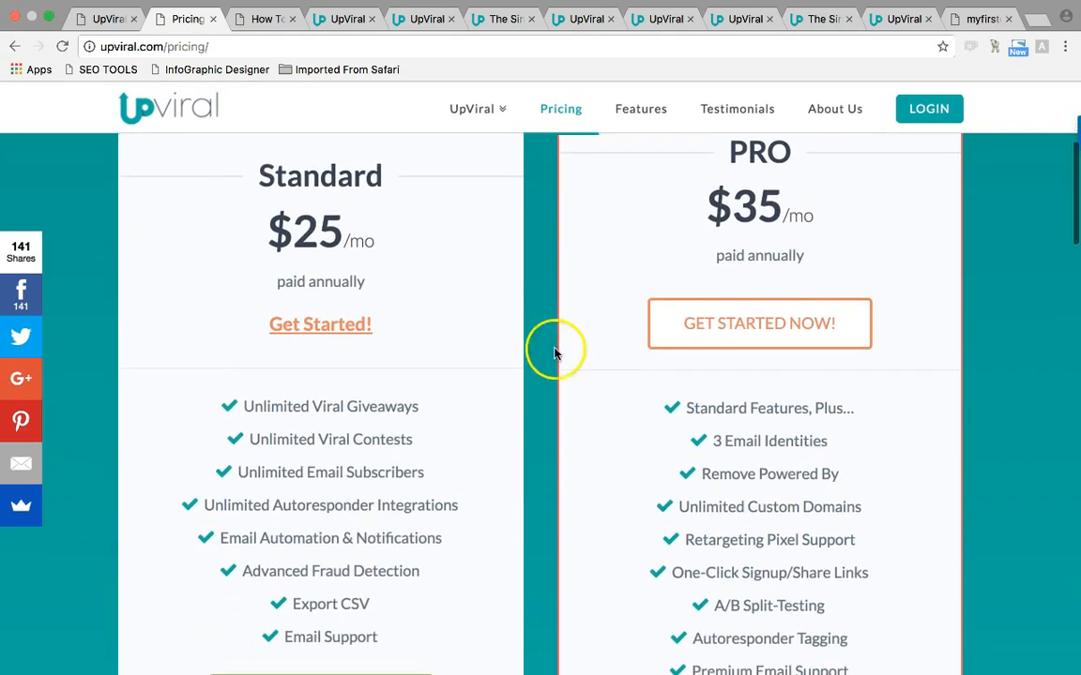
{"action": "scroll", "coordinate": [535, 269], "scroll_direction": "up", "scroll_amount": 2}
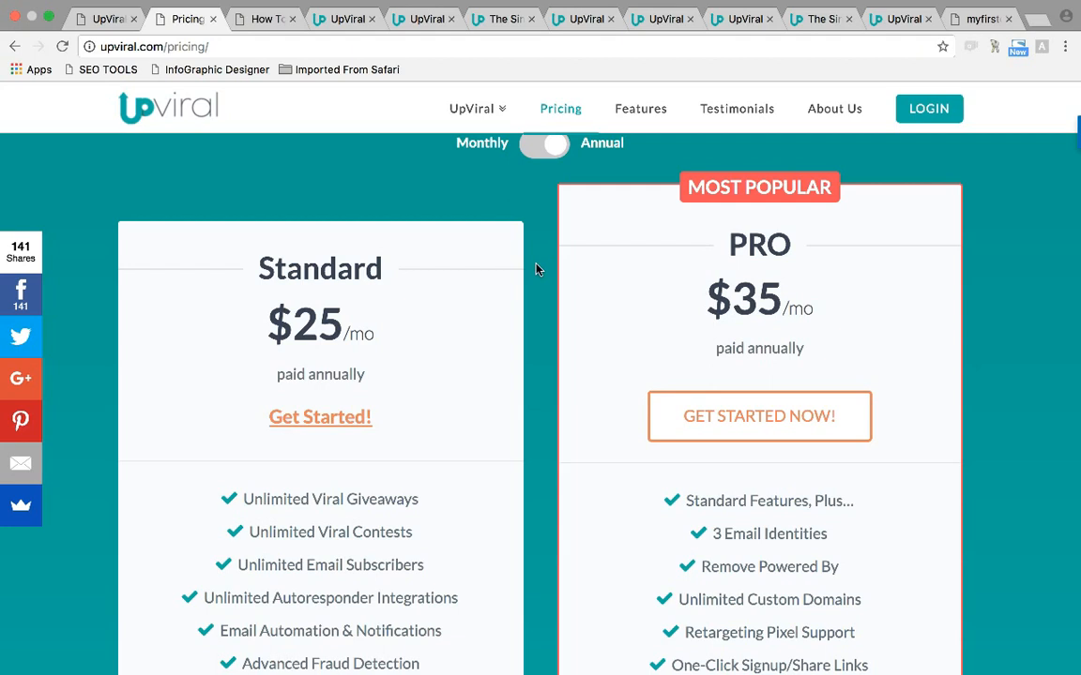
{"action": "scroll", "coordinate": [536, 269], "scroll_direction": "down", "scroll_amount": 1}
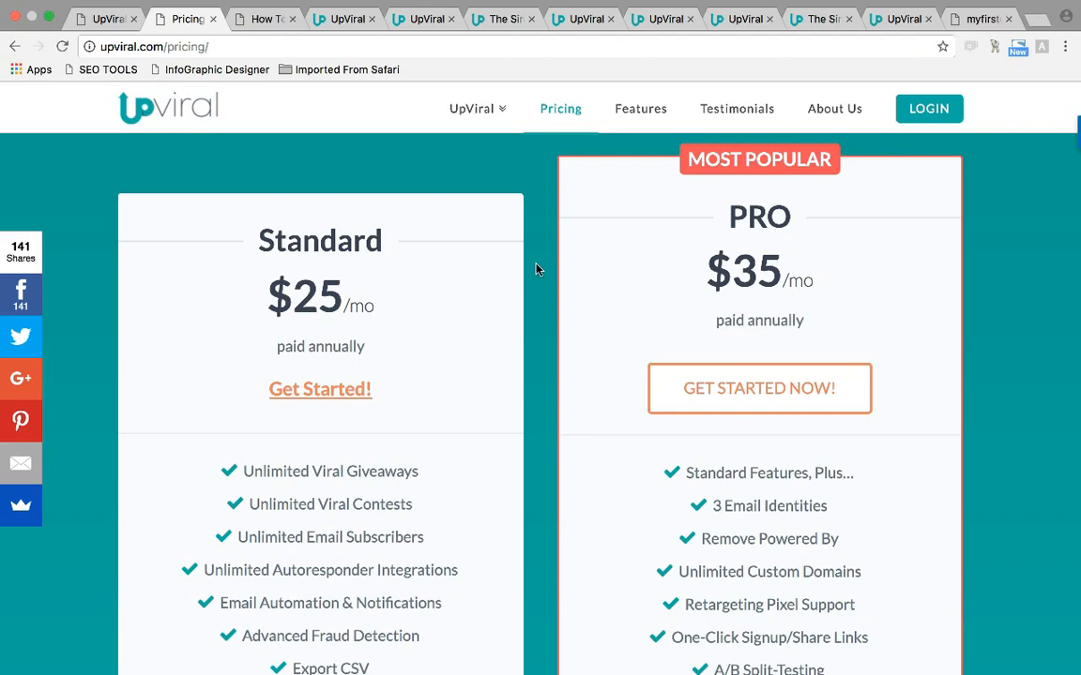
{"action": "scroll", "coordinate": [536, 269], "scroll_direction": "down", "scroll_amount": 1}
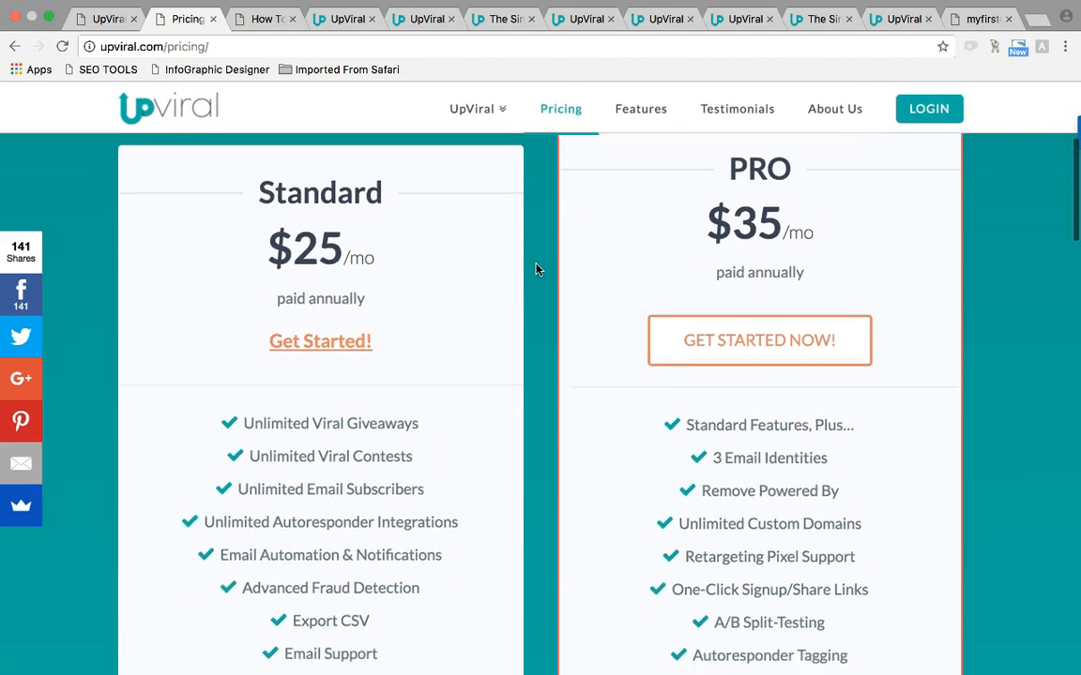
{"action": "scroll", "coordinate": [535, 269], "scroll_direction": "down", "scroll_amount": 10}
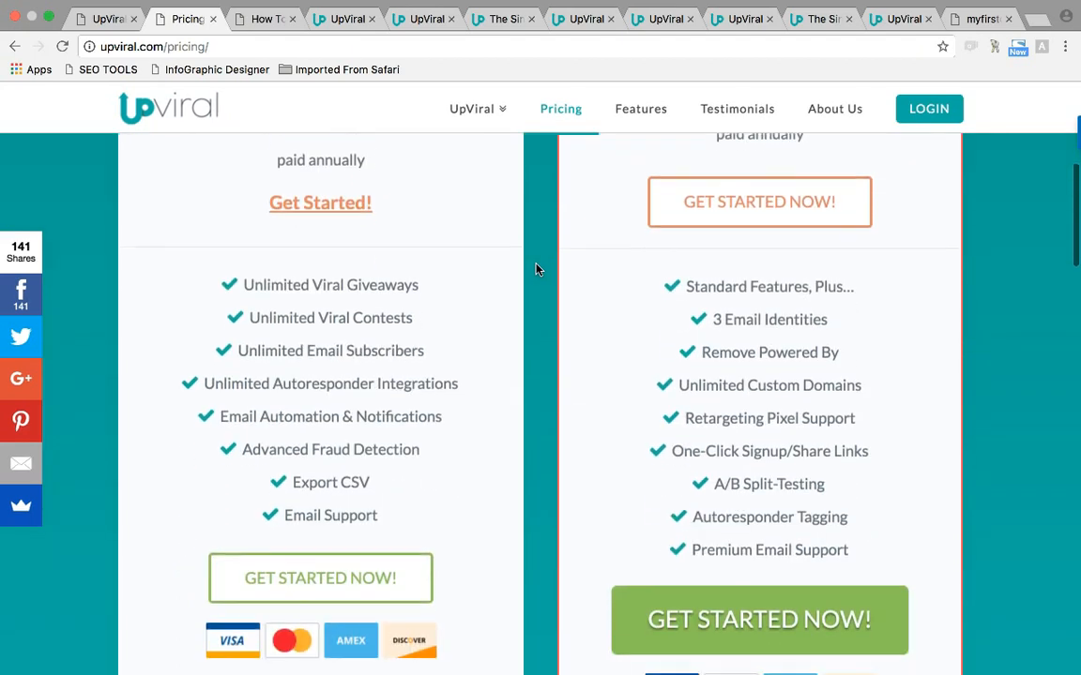
Review the rest of the Pricing page, covering the 30-day money-back guarantee, the team's commitment and the customer testimonial
{"action": "scroll", "coordinate": [535, 269], "scroll_direction": "down", "scroll_amount": 2}
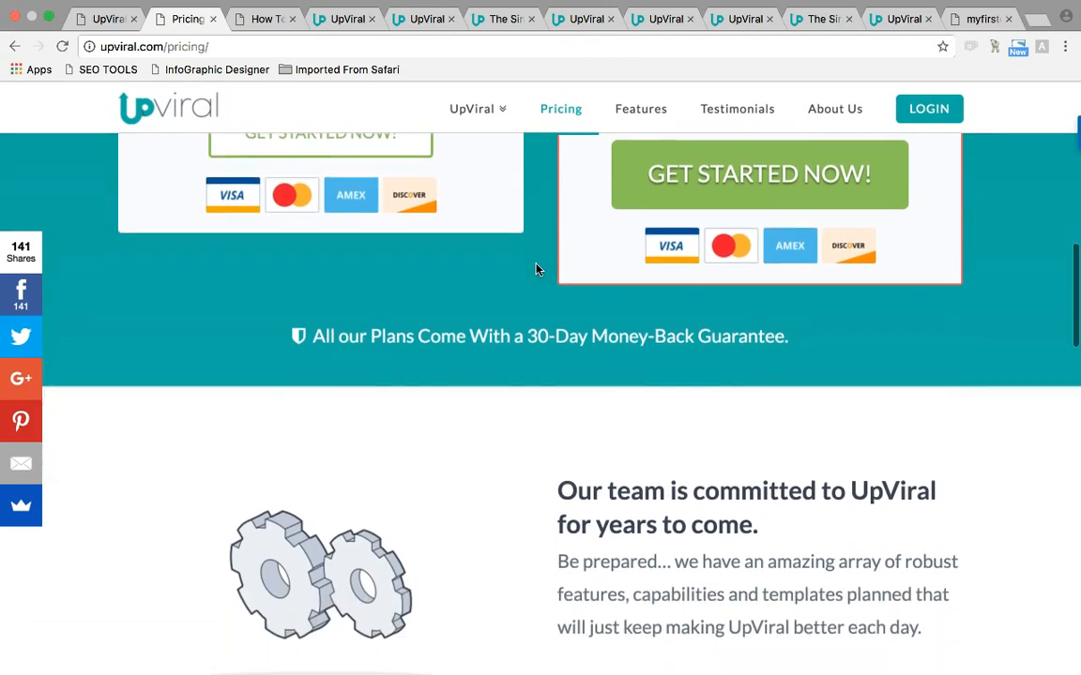
{"action": "scroll", "coordinate": [526, 437], "scroll_direction": "down", "scroll_amount": 2}
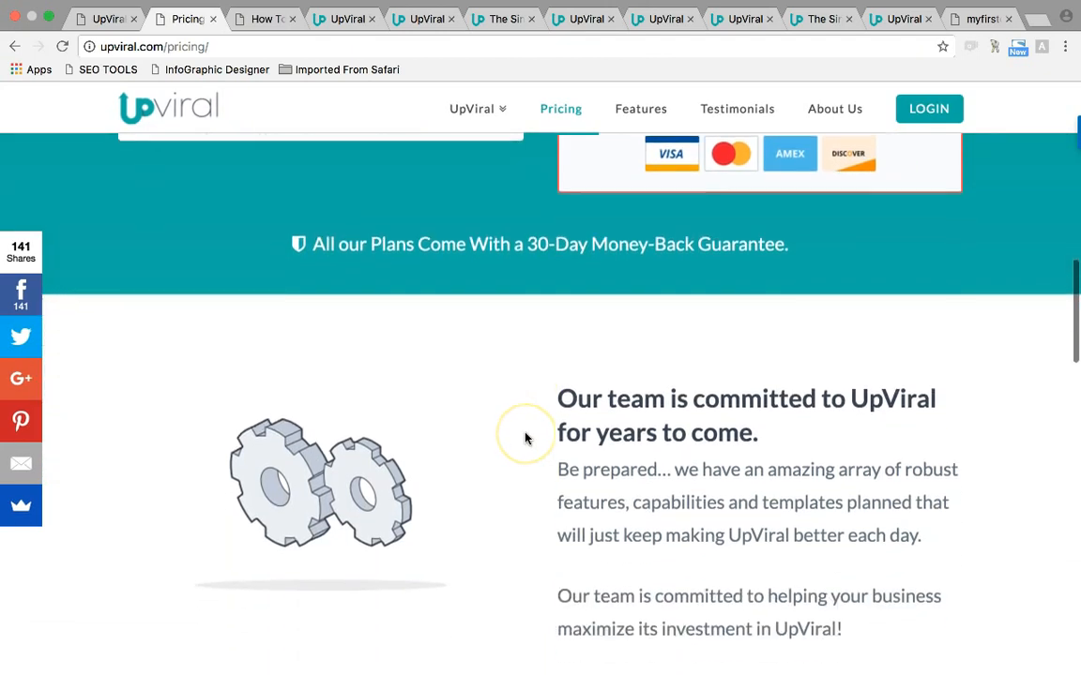
{"action": "scroll", "coordinate": [525, 437], "scroll_direction": "down", "scroll_amount": 1}
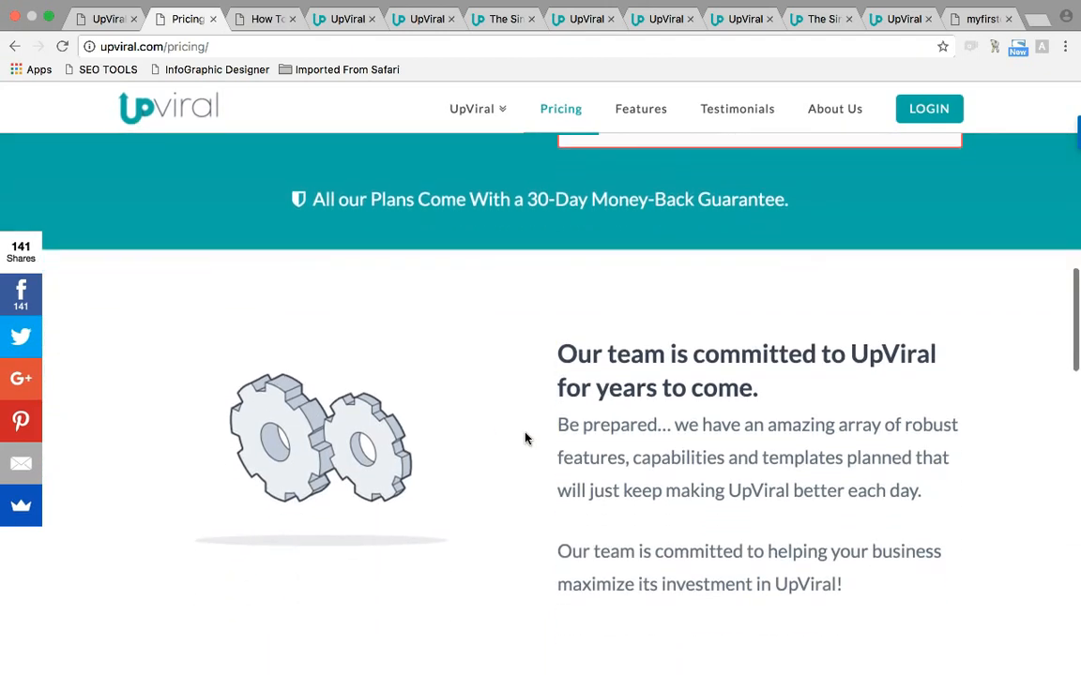
{"action": "scroll", "coordinate": [525, 437], "scroll_direction": "down", "scroll_amount": 3}
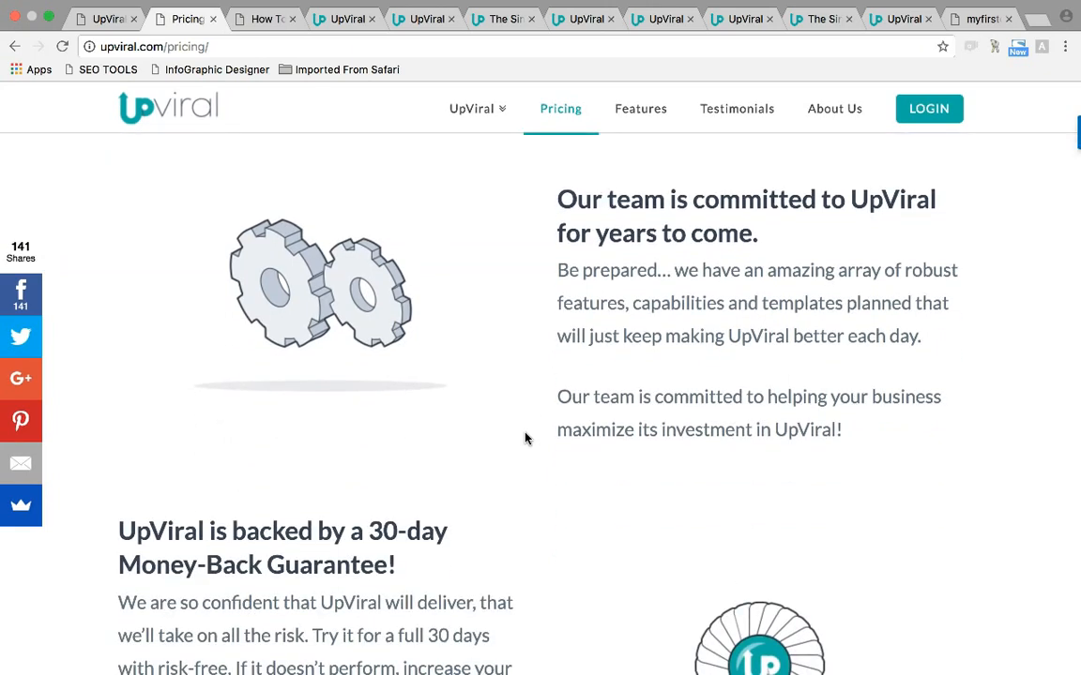
{"action": "scroll", "coordinate": [525, 437], "scroll_direction": "down", "scroll_amount": 1}
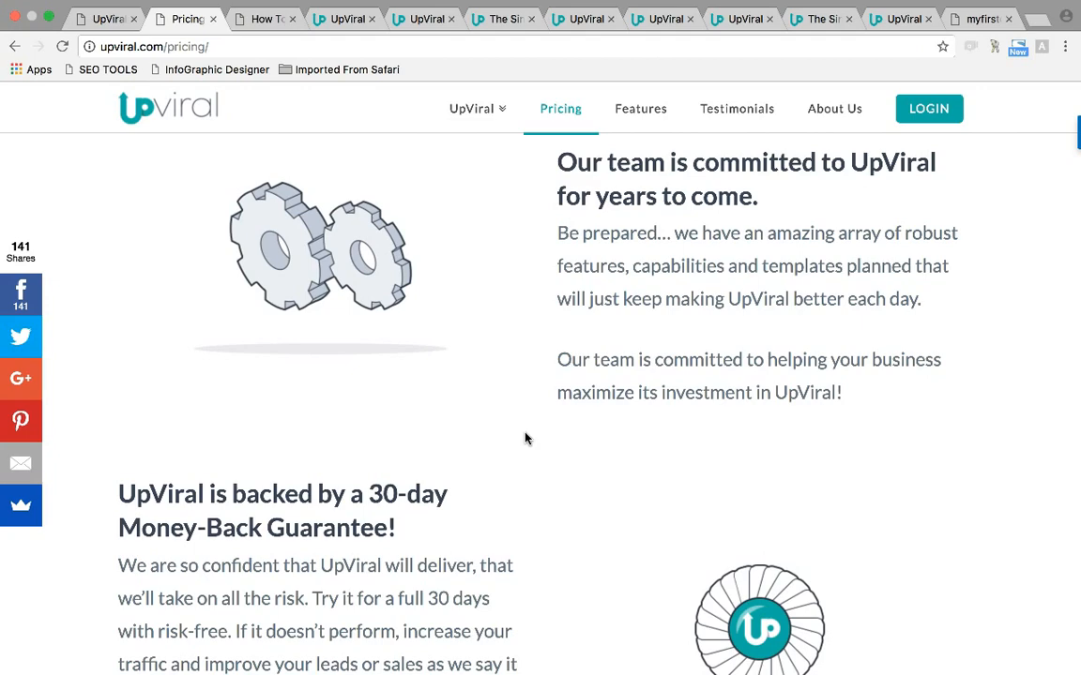
{"action": "scroll", "coordinate": [526, 438], "scroll_direction": "down", "scroll_amount": 12}
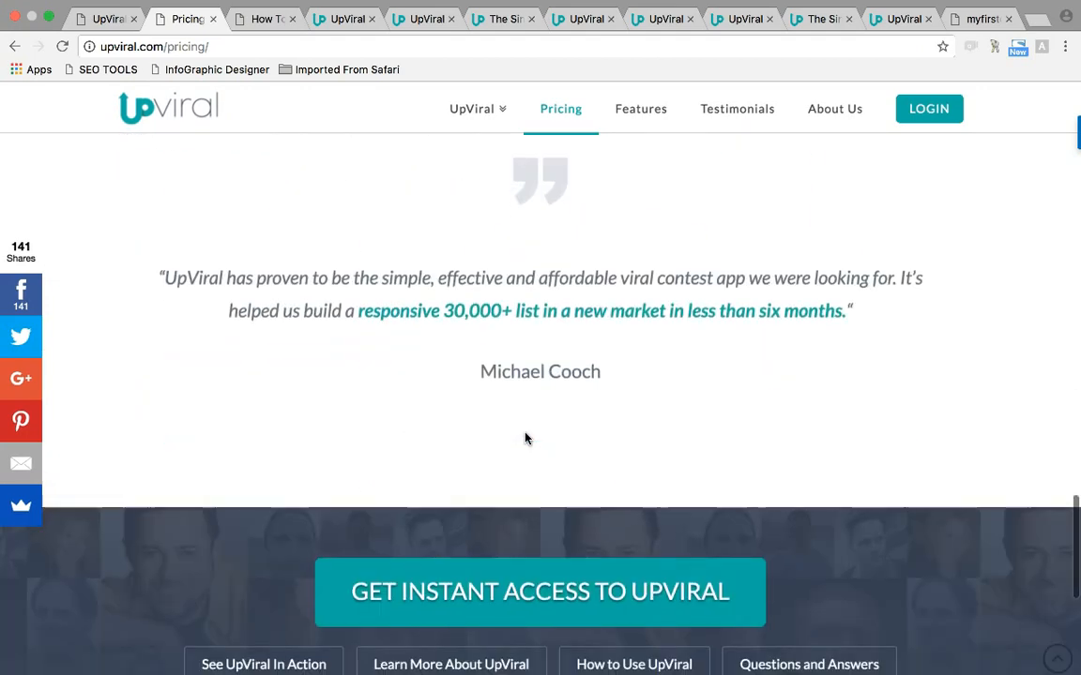
{"action": "scroll", "coordinate": [525, 438], "scroll_direction": "up", "scroll_amount": 15}
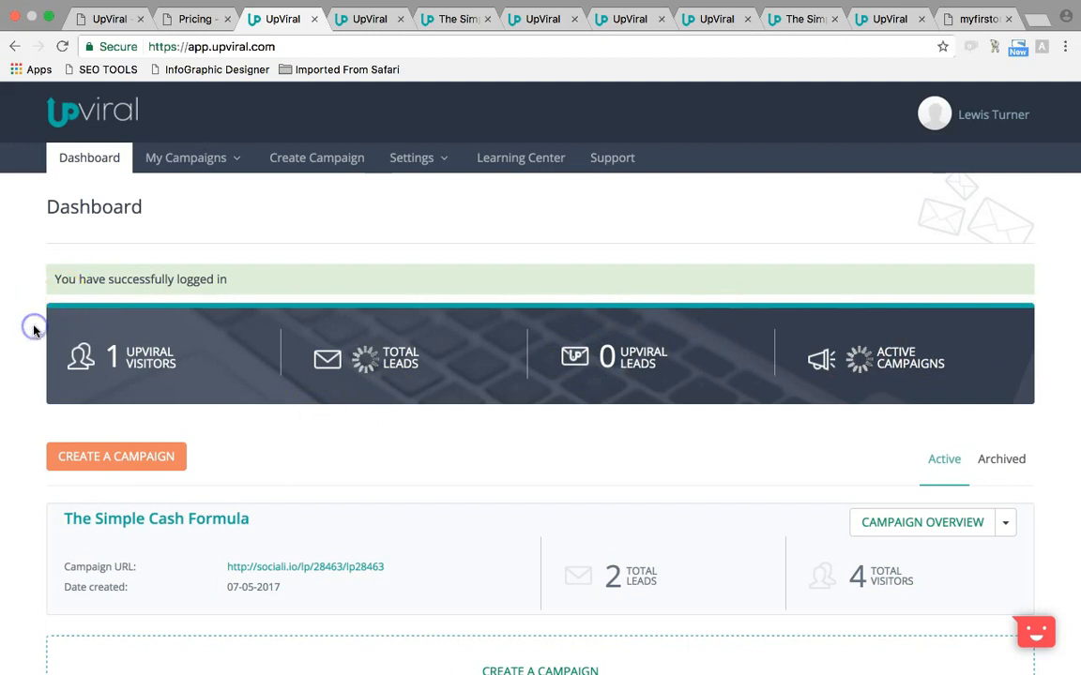
Review the visitor and lead statistics on the UpViral dashboard and the listed The Simple Cash Formula campaign
{"action": "scroll", "coordinate": [25, 338], "scroll_direction": "down", "scroll_amount": 1}
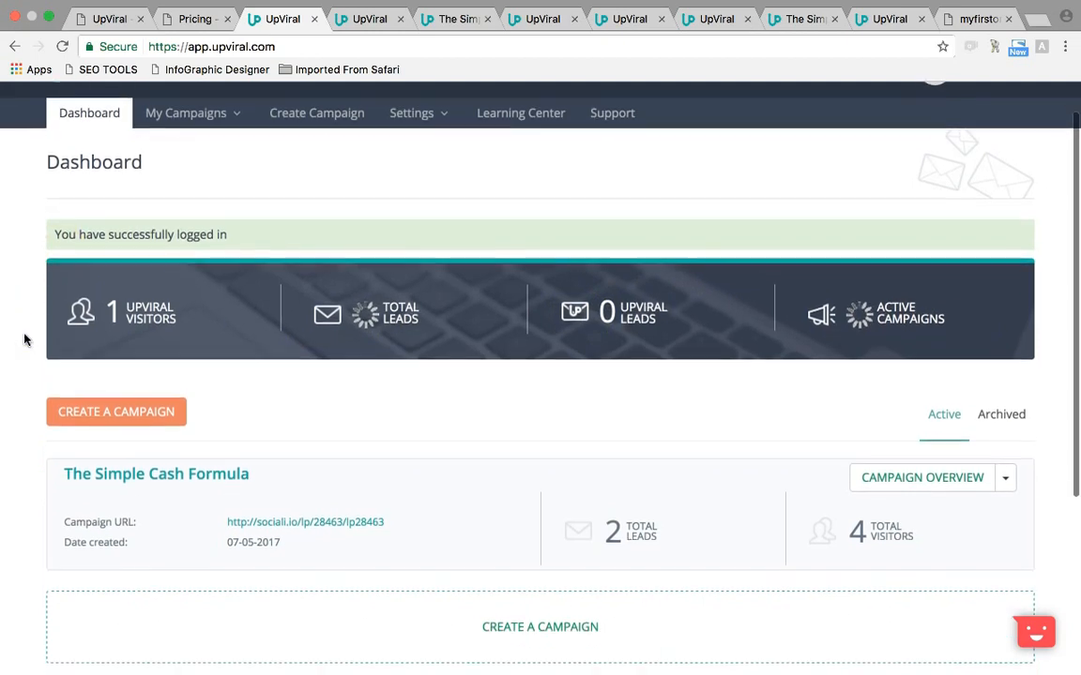
{"action": "scroll", "coordinate": [26, 340], "scroll_direction": "up", "scroll_amount": 1}
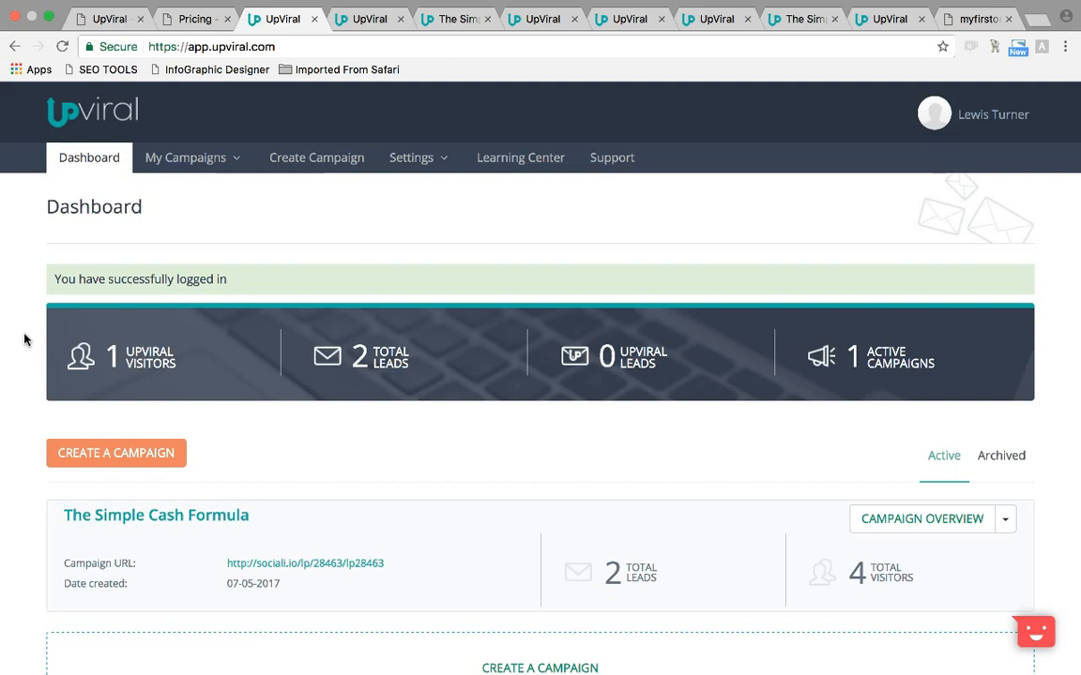
{"action": "scroll", "coordinate": [24, 340], "scroll_direction": "down", "scroll_amount": 5}
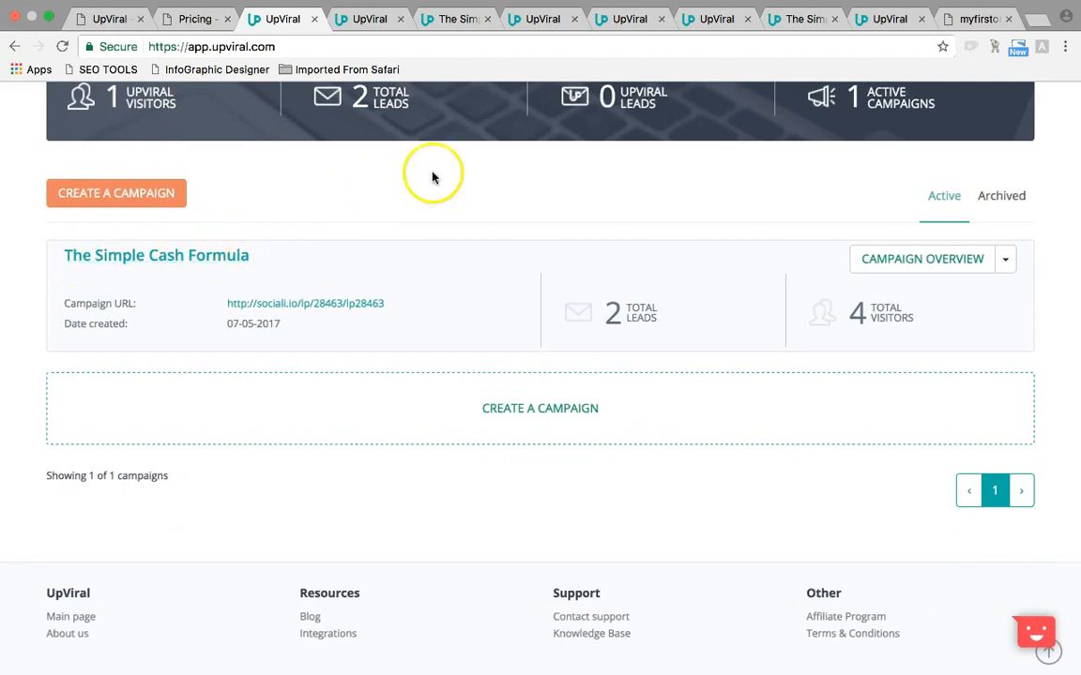
Open the Simple Cash Formula landing page on myfirstonlinedollar.com and examine its headline, ebook cover and name-and-email opt-in form
{"action": "left_click", "coordinate": [975, 19]}
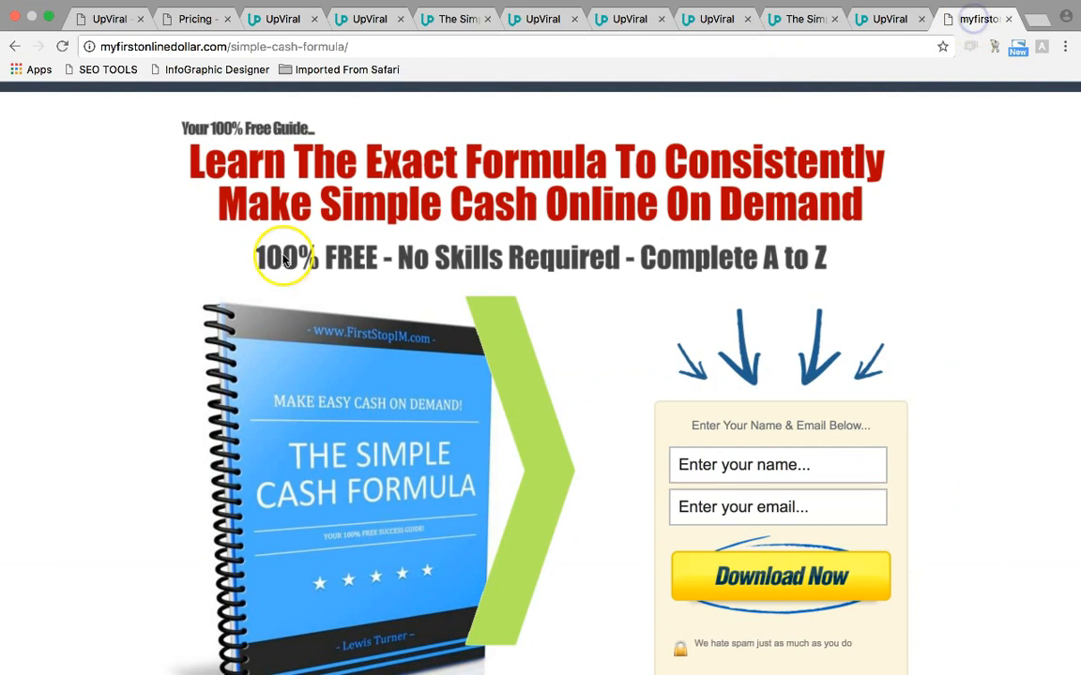
{"action": "scroll", "coordinate": [118, 282], "scroll_direction": "down", "scroll_amount": 1}
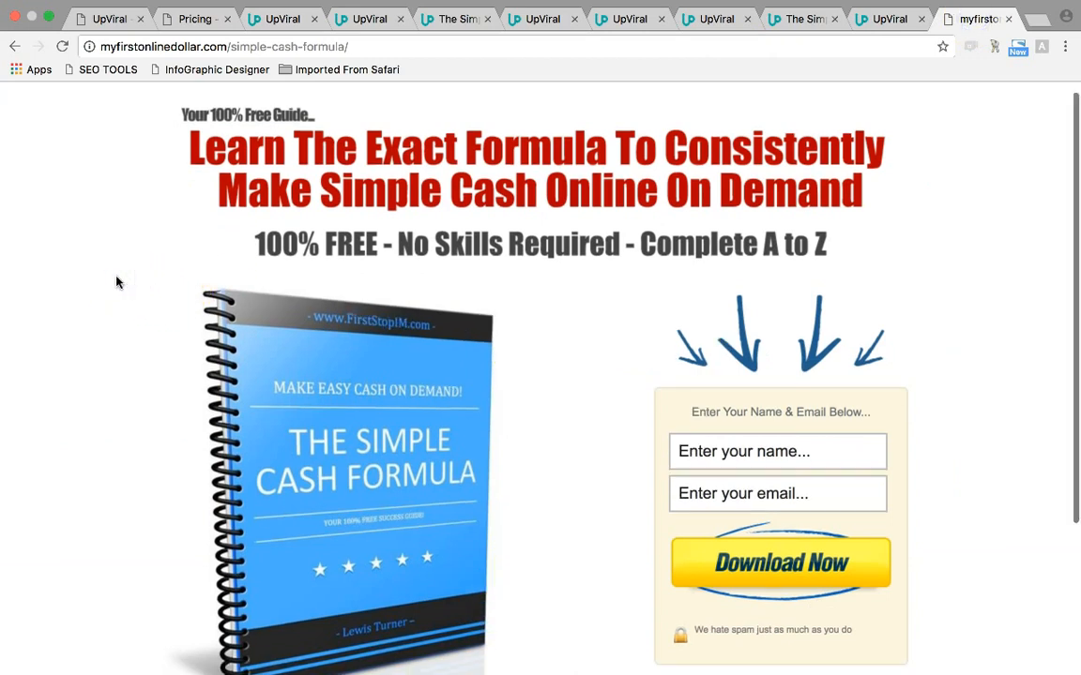
{"action": "scroll", "coordinate": [118, 282], "scroll_direction": "up", "scroll_amount": 1}
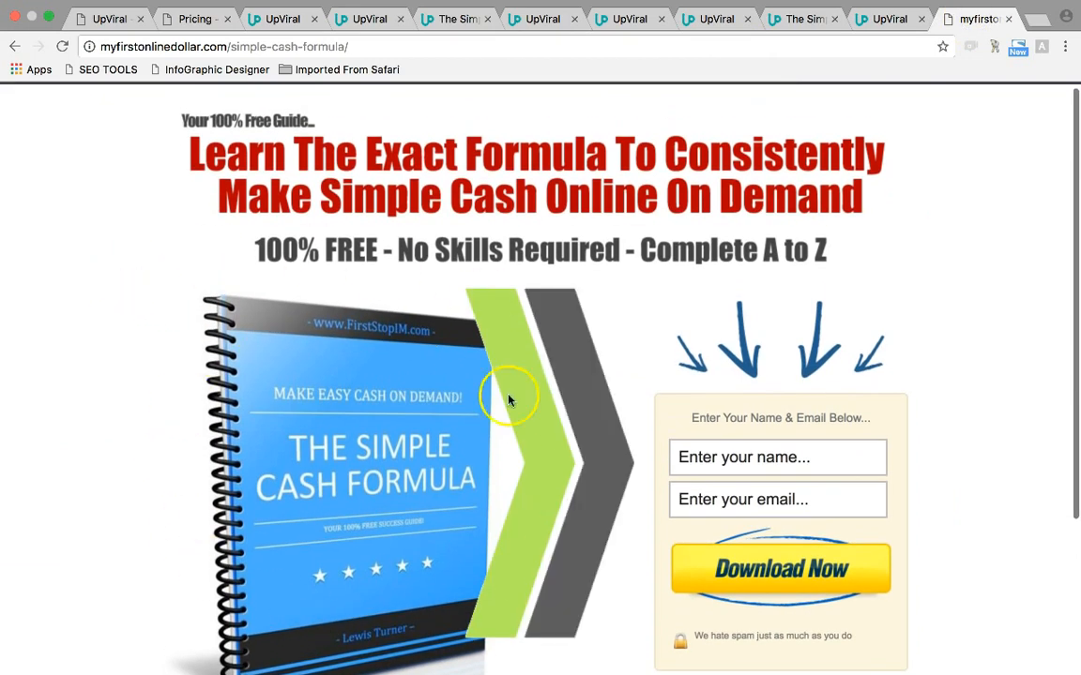
{"action": "scroll", "coordinate": [66, 345], "scroll_direction": "down", "scroll_amount": 2}
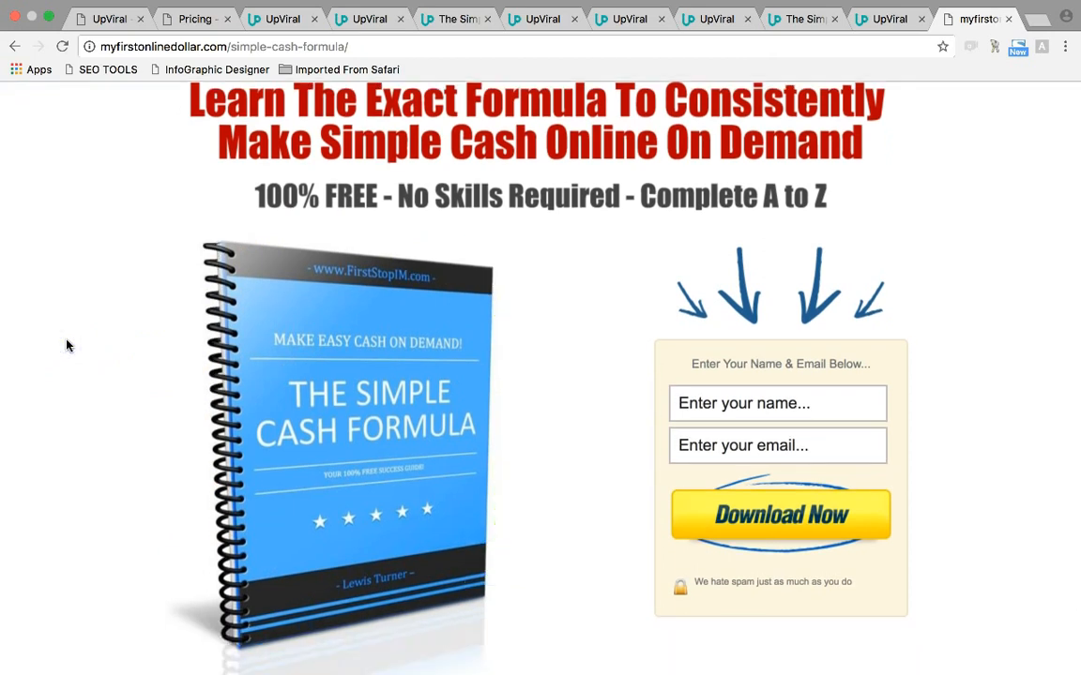
{"action": "left_click", "coordinate": [856, 398]}
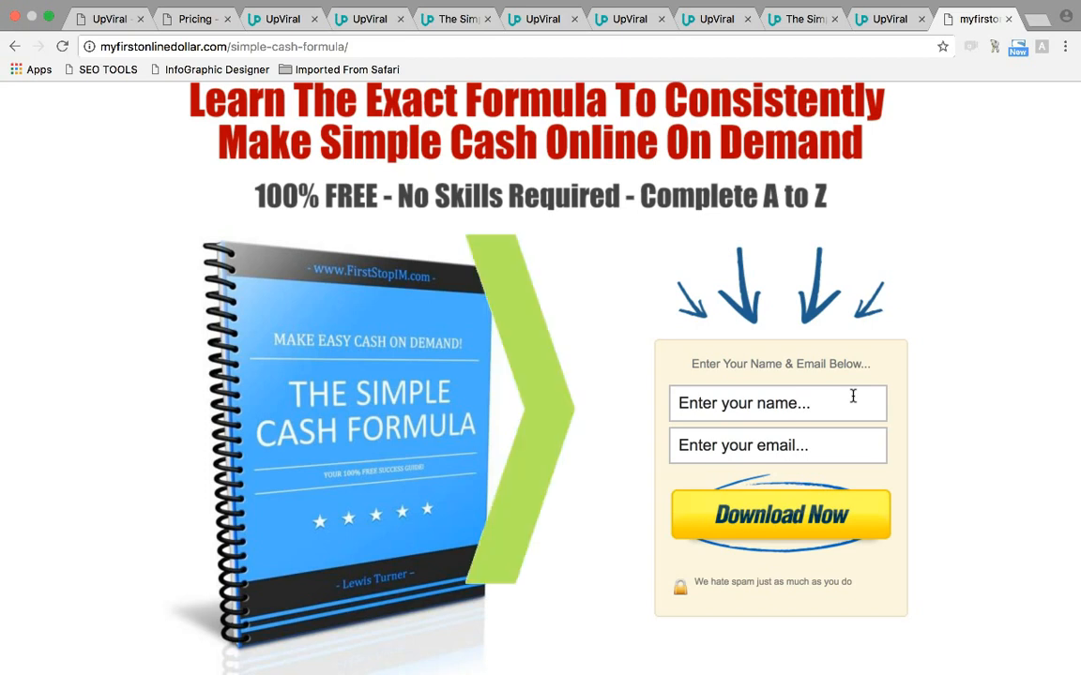
{"action": "scroll", "coordinate": [84, 285], "scroll_direction": "up", "scroll_amount": 1}
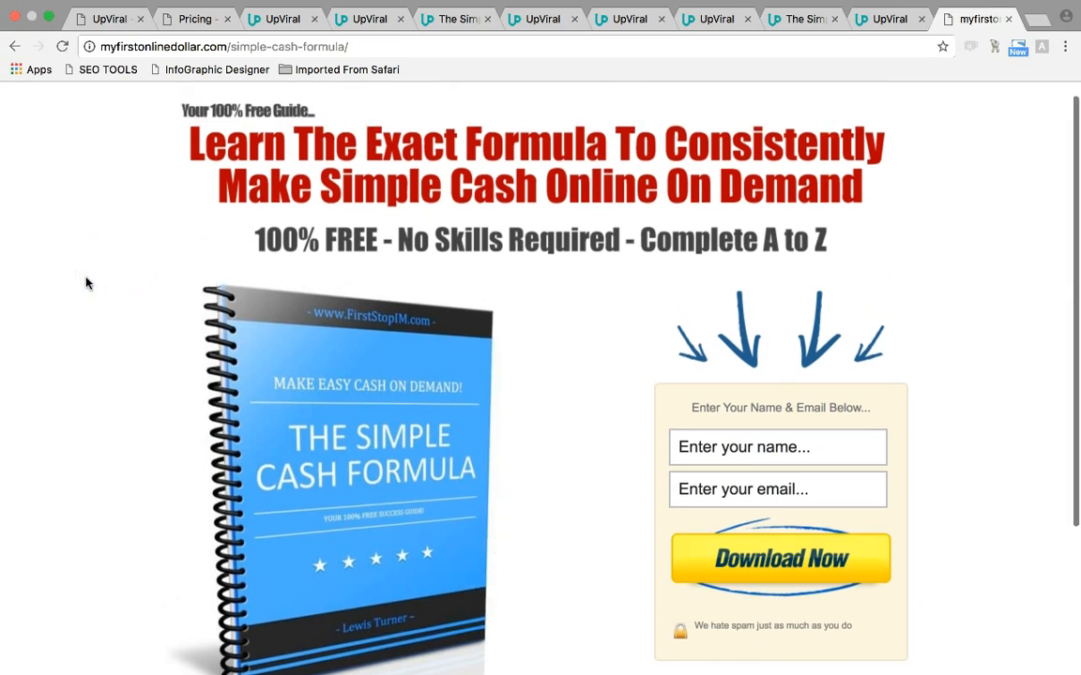
{"action": "scroll", "coordinate": [84, 284], "scroll_direction": "down", "scroll_amount": 2}
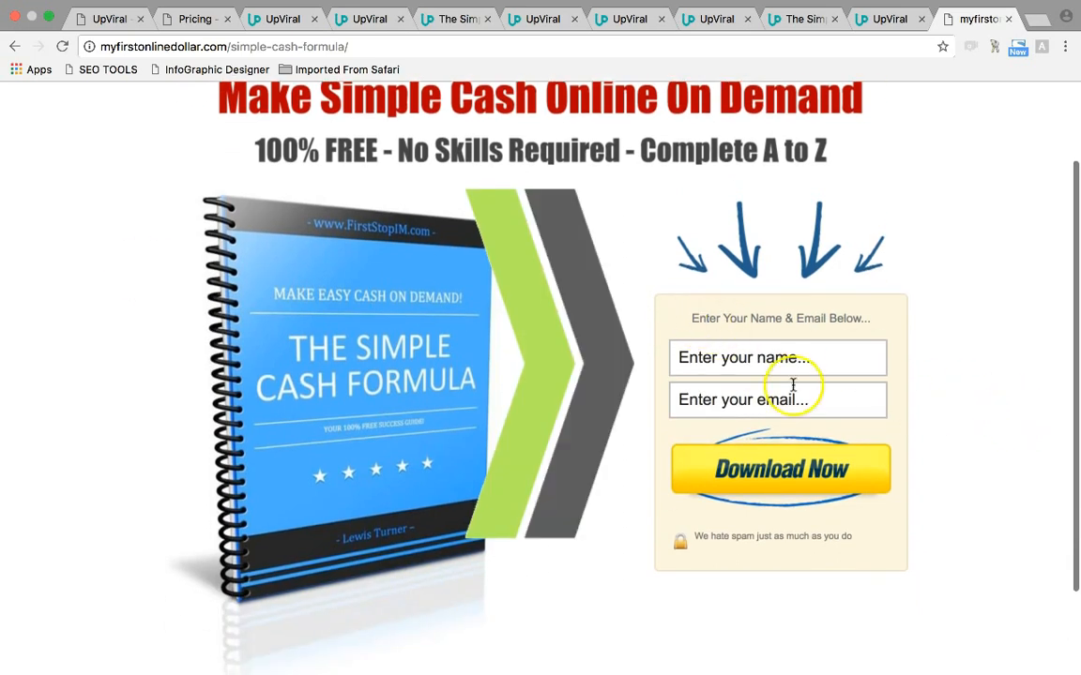
{"action": "scroll", "coordinate": [75, 369], "scroll_direction": "down", "scroll_amount": 2}
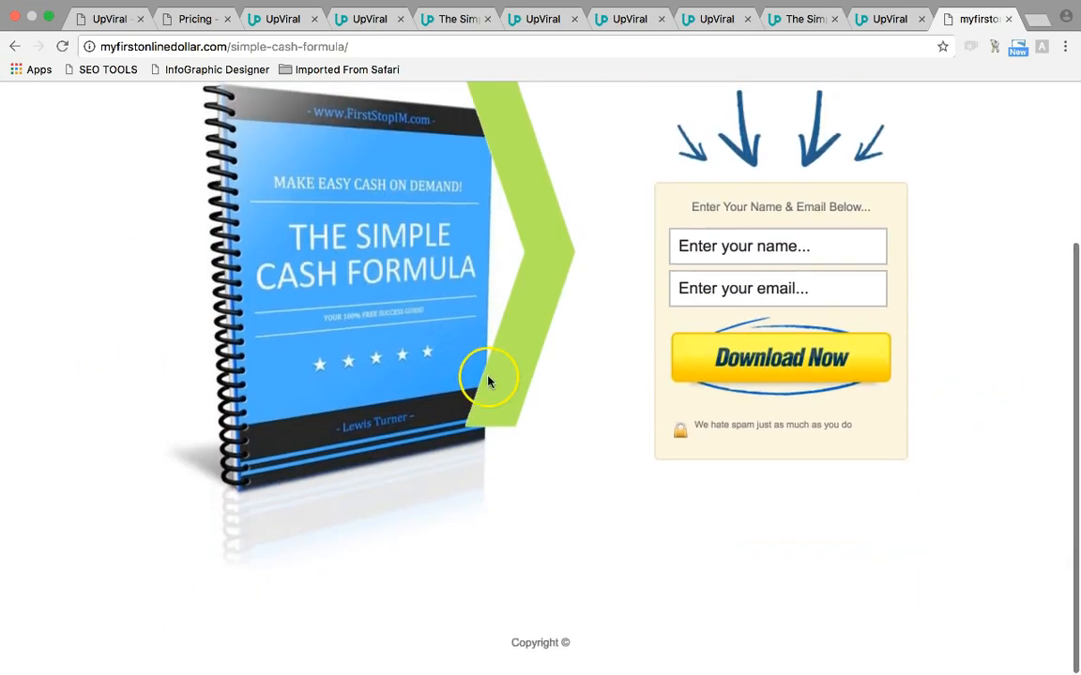
{"action": "scroll", "coordinate": [37, 309], "scroll_direction": "up", "scroll_amount": 4}
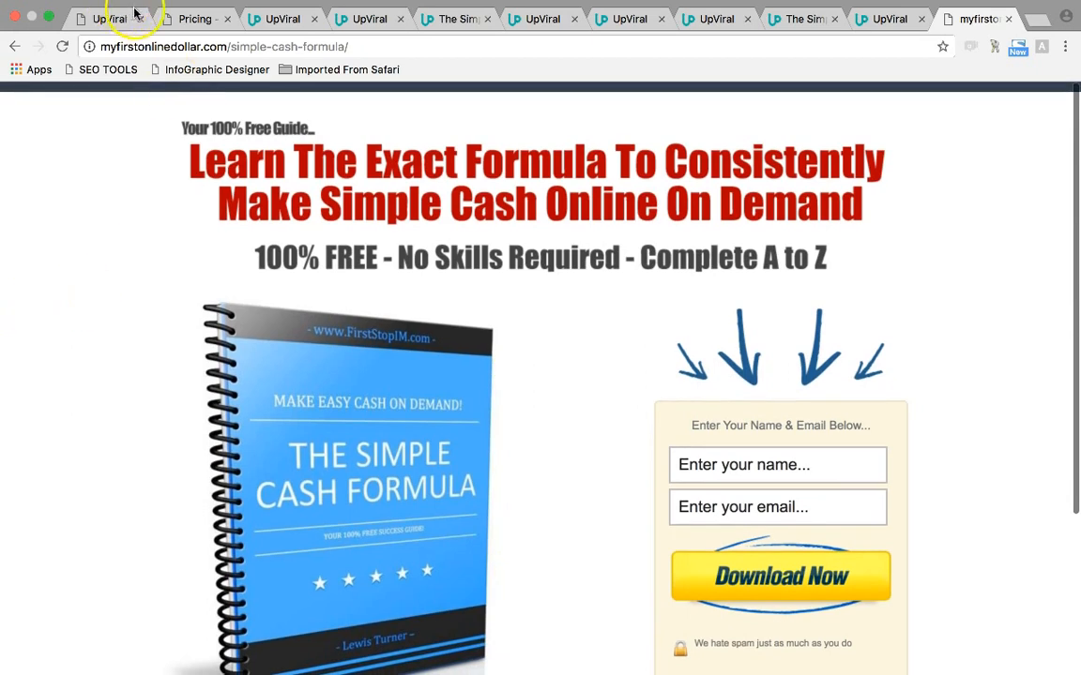
Return to the UpViral dashboard and open The Simple Cash Formula's campaign URL in a new tab
{"action": "left_click", "coordinate": [274, 16]}
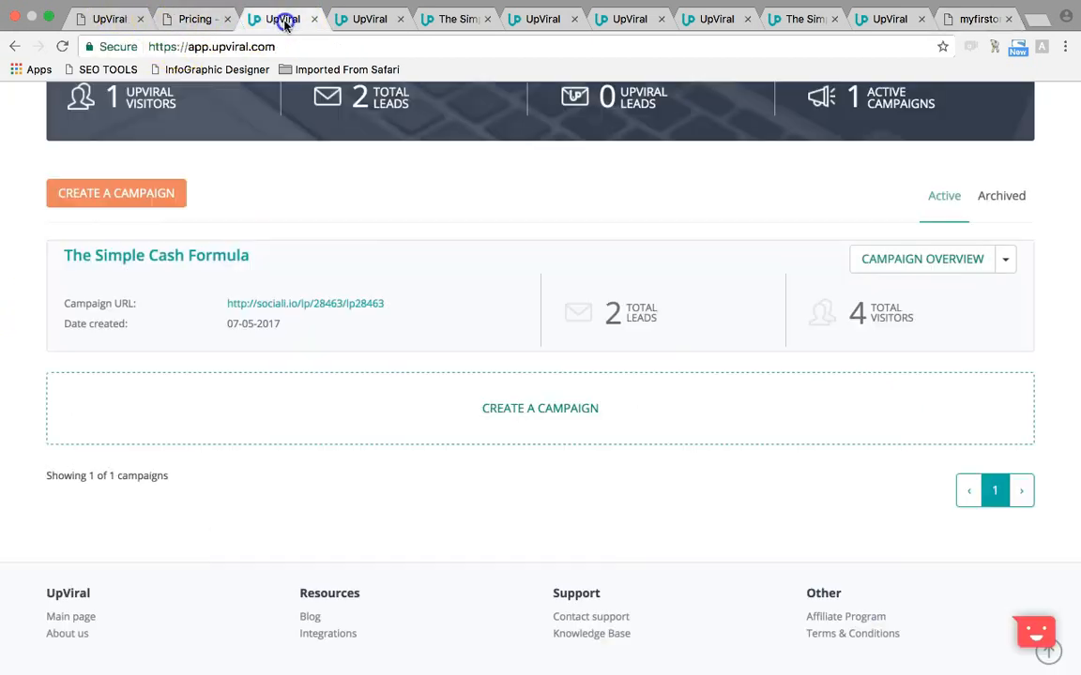
{"action": "right_click", "coordinate": [292, 306]}
{"action": "left_click", "coordinate": [319, 310]}
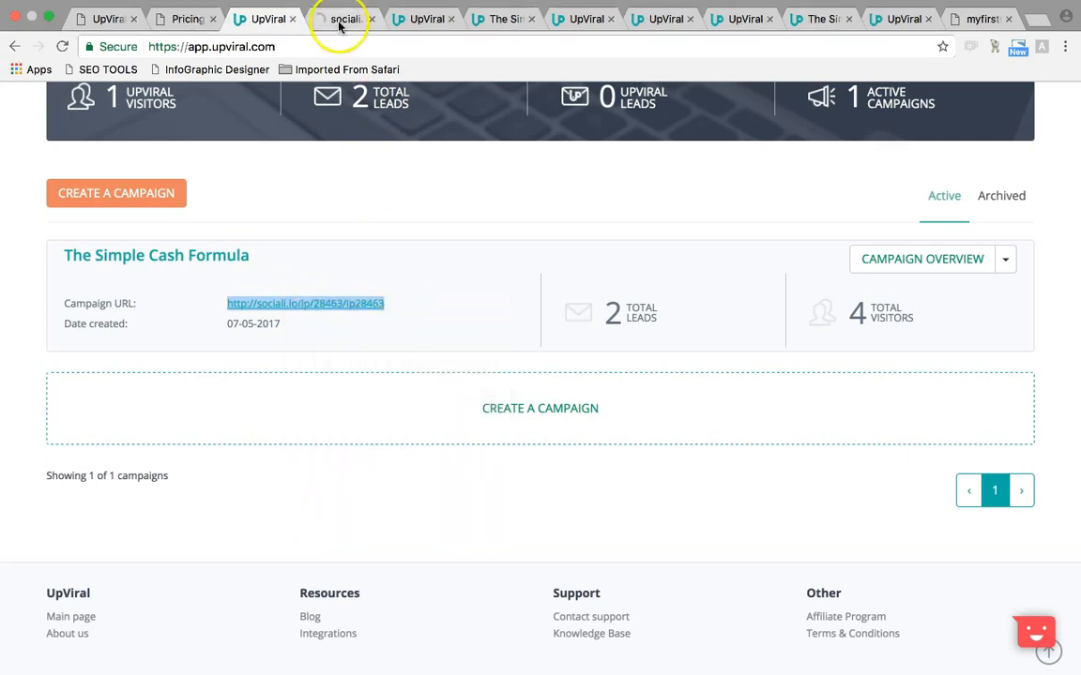
{"action": "left_click", "coordinate": [338, 20]}
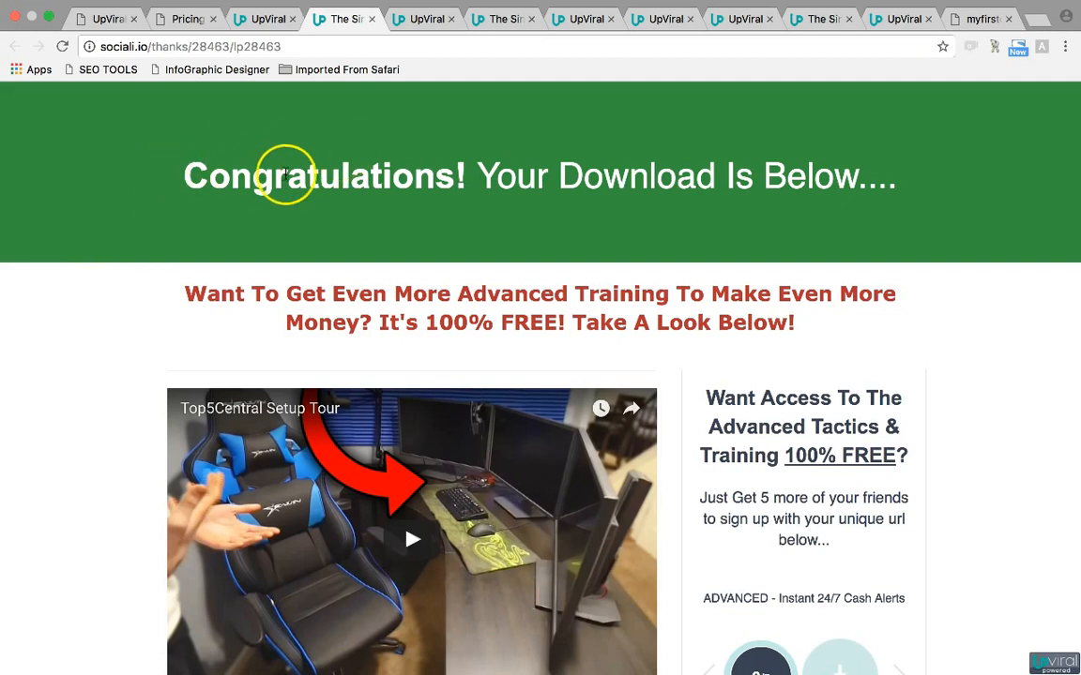
Highlight the "Congratulations! Your Download Is Below" headline and the advanced training offer beneath it on the thank-you page
{"action": "left_click_drag", "start_coordinate": [177, 164], "coordinate": [858, 200]}
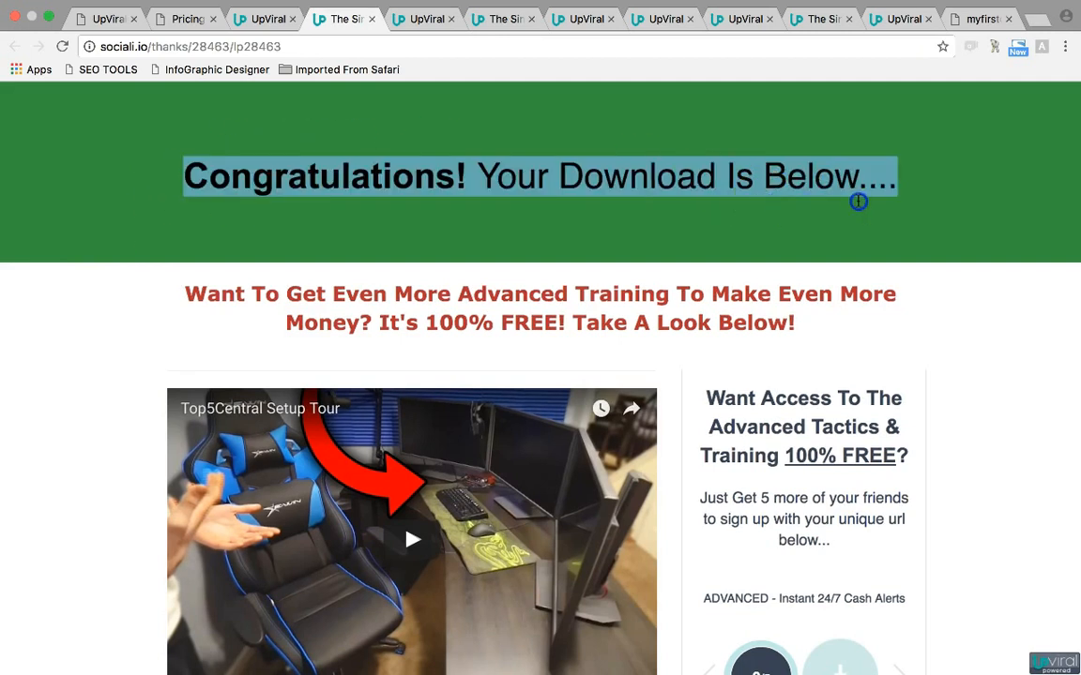
{"action": "left_click", "coordinate": [859, 200]}
{"action": "scroll", "coordinate": [90, 395], "scroll_direction": "down", "scroll_amount": 2}
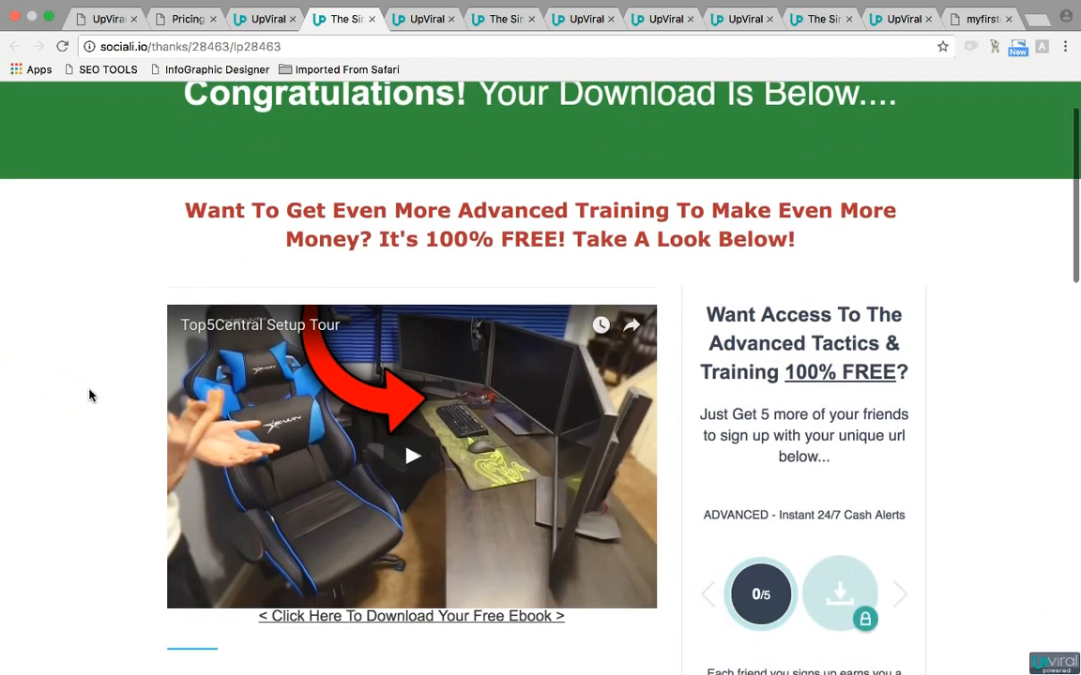
{"action": "left_click_drag", "start_coordinate": [332, 210], "coordinate": [570, 235]}
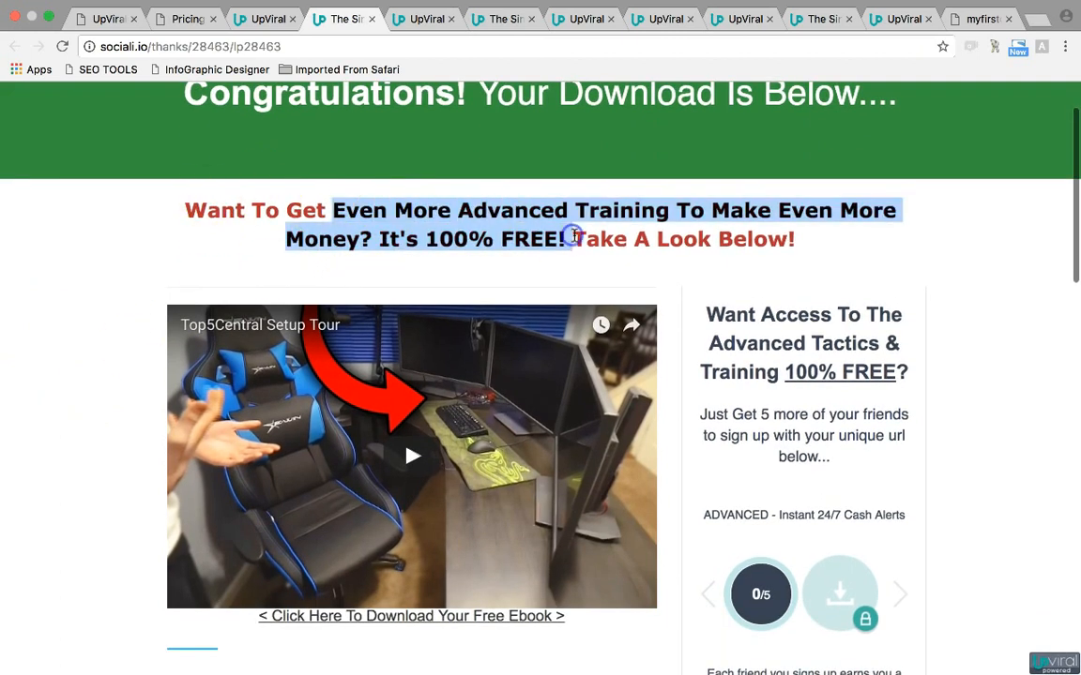
{"action": "left_click", "coordinate": [569, 237]}
Read through the thank-you page's video, referral rewards and extra advanced tactics down to the $27 purchase offer
{"action": "scroll", "coordinate": [103, 355], "scroll_direction": "down", "scroll_amount": 10}
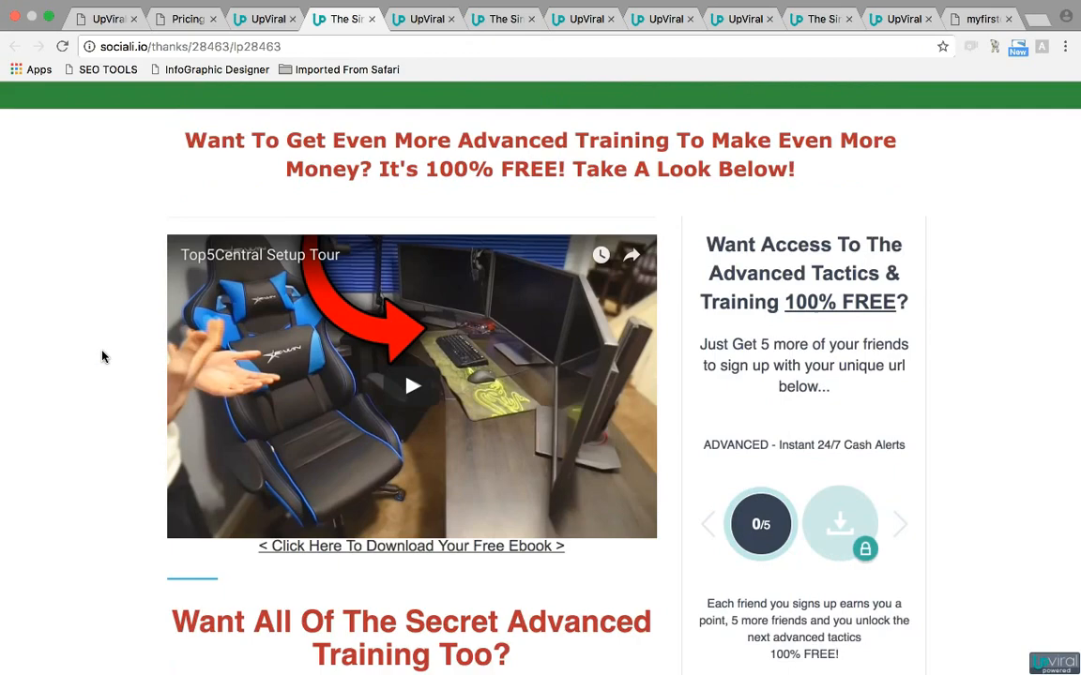
{"action": "scroll", "coordinate": [104, 356], "scroll_direction": "down", "scroll_amount": 6}
{"action": "scroll", "coordinate": [103, 356], "scroll_direction": "up", "scroll_amount": 8}
{"action": "scroll", "coordinate": [103, 356], "scroll_direction": "down", "scroll_amount": 10}
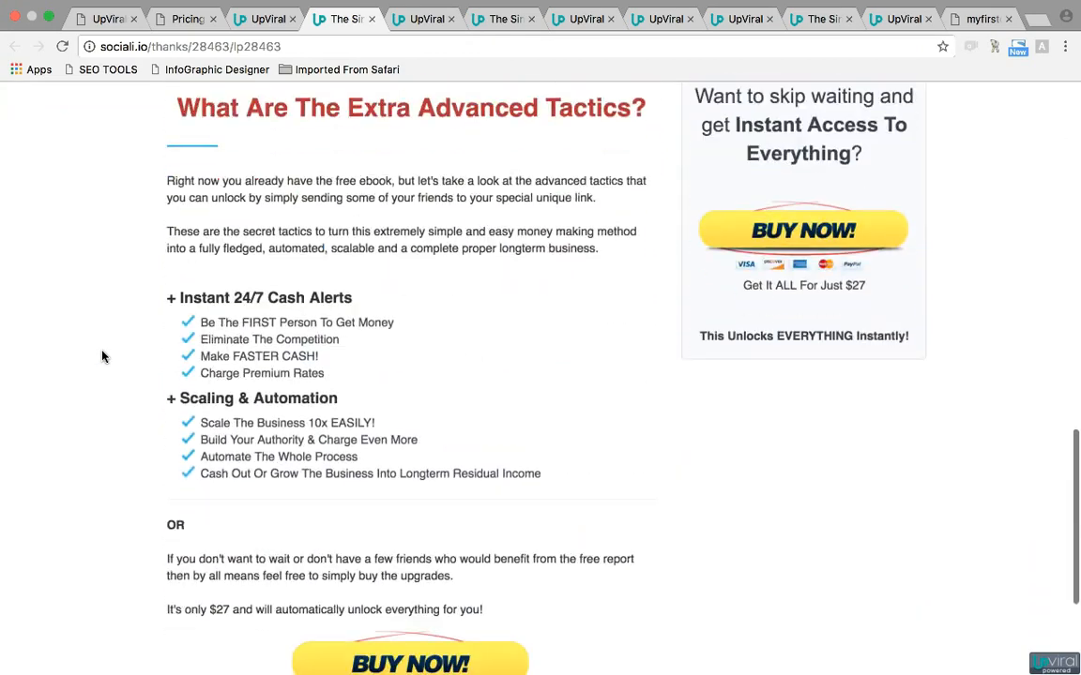
Highlight the Instant 24/7 Cash Alerts and Scaling & Automation lists, and return to the unique referral link and sharing options
{"action": "scroll", "coordinate": [103, 355], "scroll_direction": "up", "scroll_amount": 2}
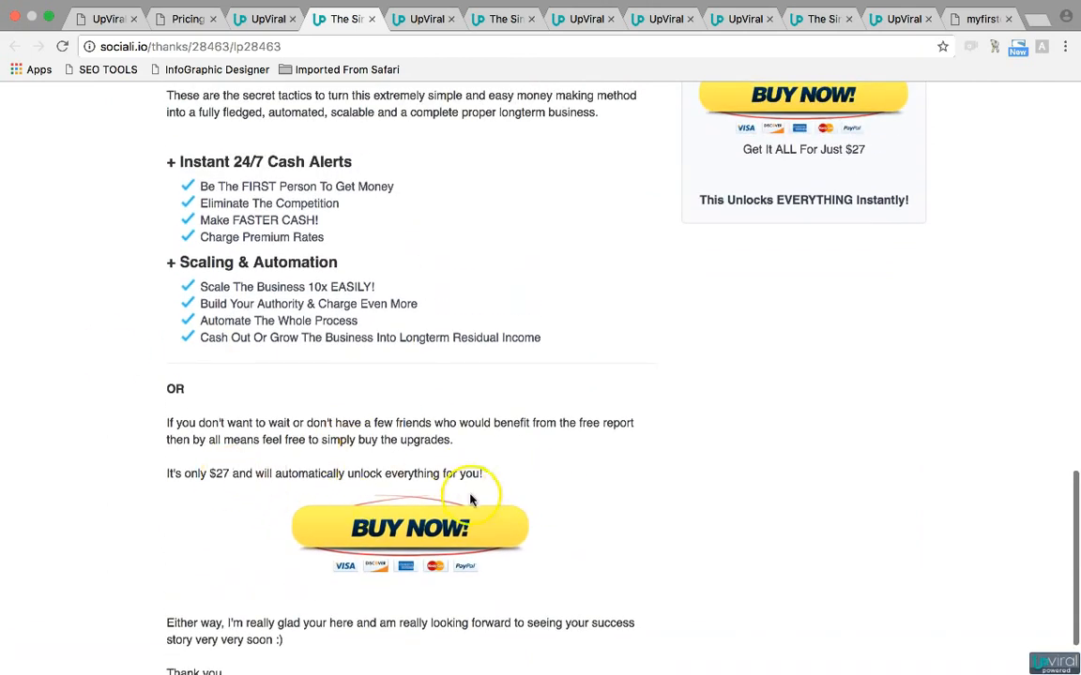
{"action": "left_click_drag", "start_coordinate": [163, 161], "coordinate": [445, 339]}
{"action": "scroll", "coordinate": [444, 338], "scroll_direction": "up", "scroll_amount": 15}
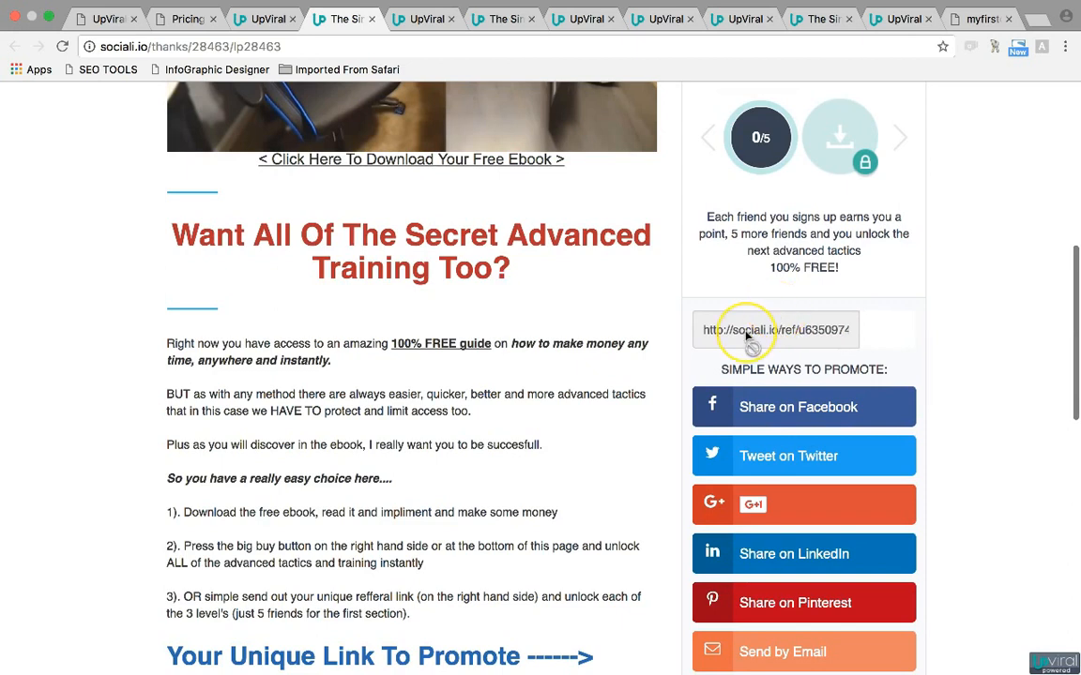
Browse the referral rewards from Instant 24/7 Cash Alerts to the $10 Off MyFirstOnlineDollar discount code, and return to the first reward
{"action": "scroll", "coordinate": [755, 347], "scroll_direction": "down", "scroll_amount": 2}
{"action": "scroll", "coordinate": [753, 339], "scroll_direction": "up", "scroll_amount": 5}
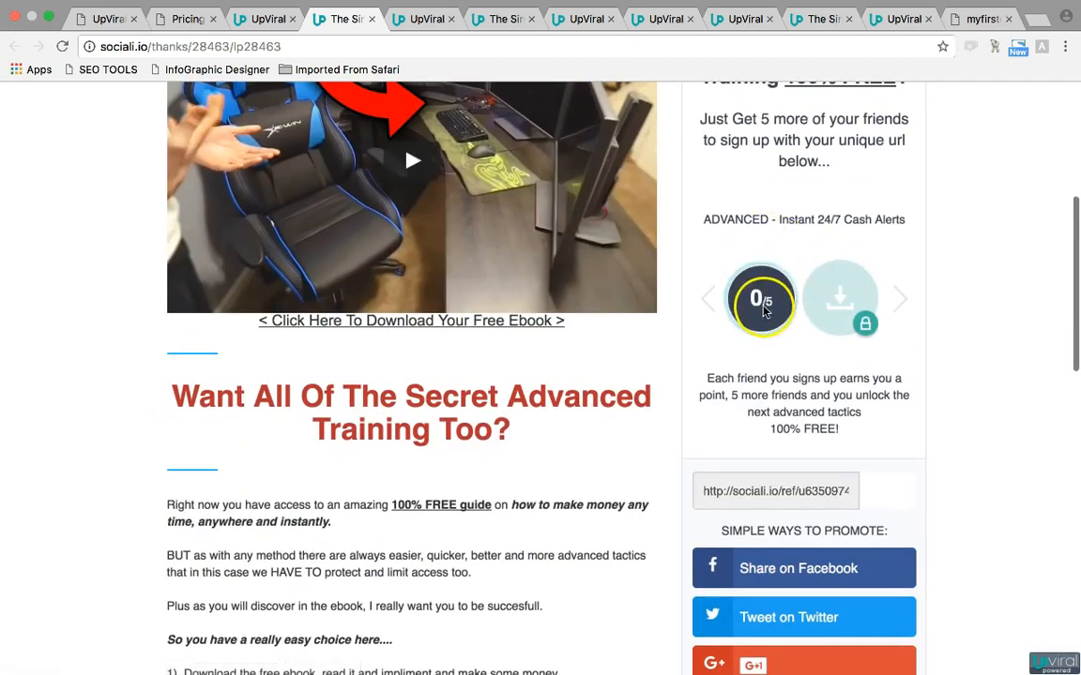
{"action": "left_click", "coordinate": [907, 297]}
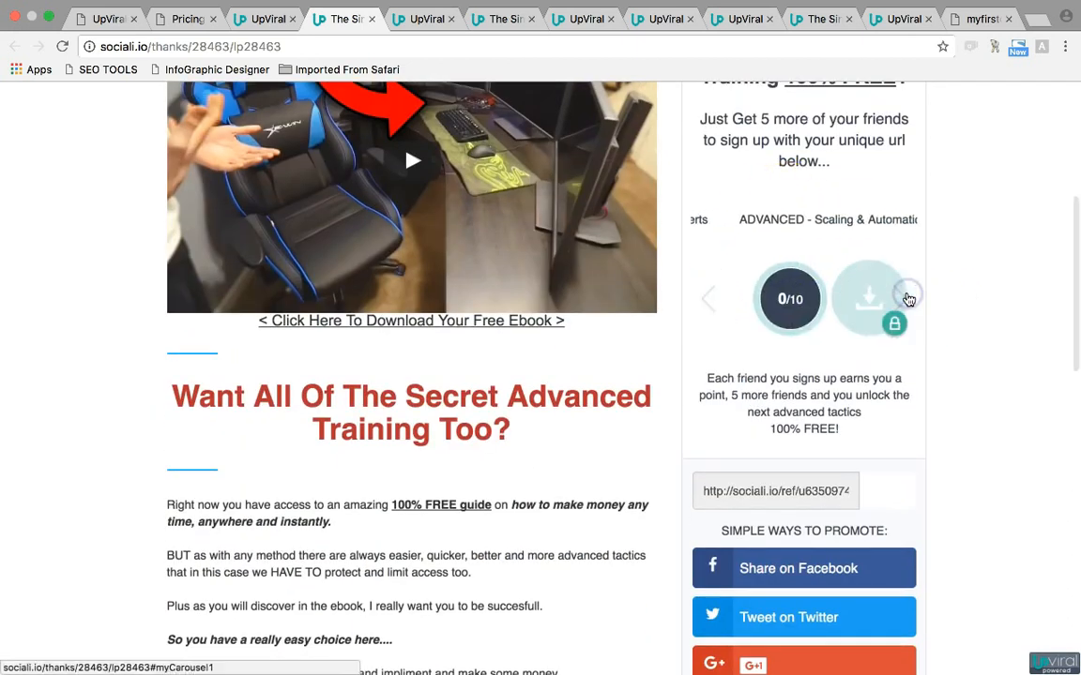
{"action": "left_click", "coordinate": [904, 299]}
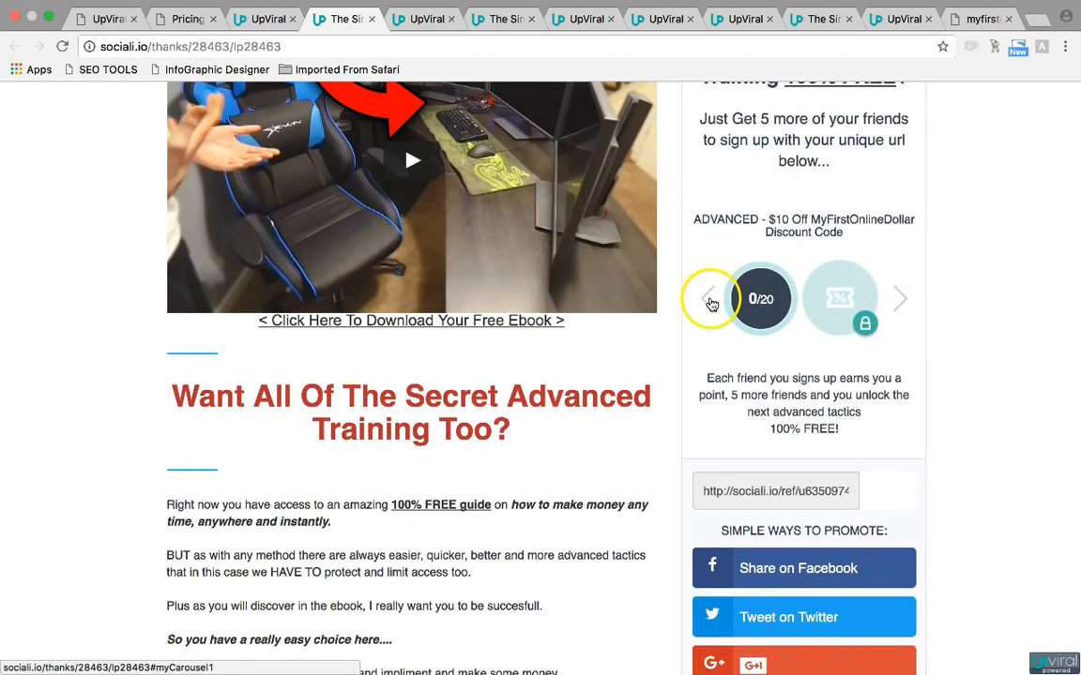
{"action": "left_click", "coordinate": [711, 300]}
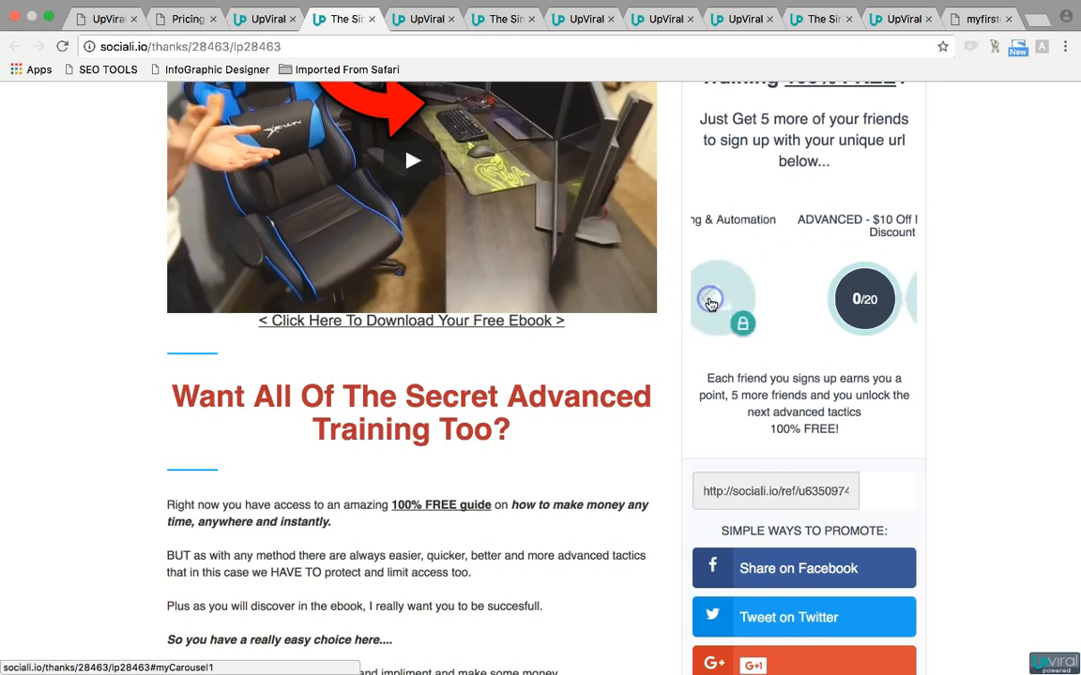
{"action": "left_click", "coordinate": [711, 300]}
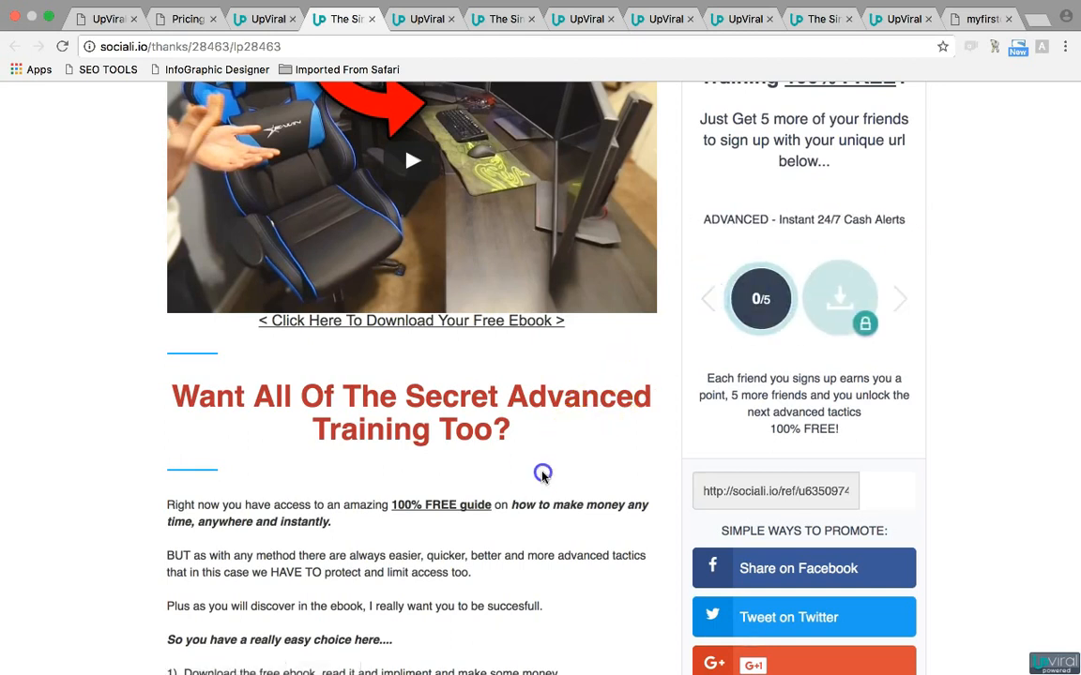
Highlight the free ebook download link beneath the thank-you page's video, and clear the selection
{"action": "scroll", "coordinate": [541, 477], "scroll_direction": "up", "scroll_amount": 5}
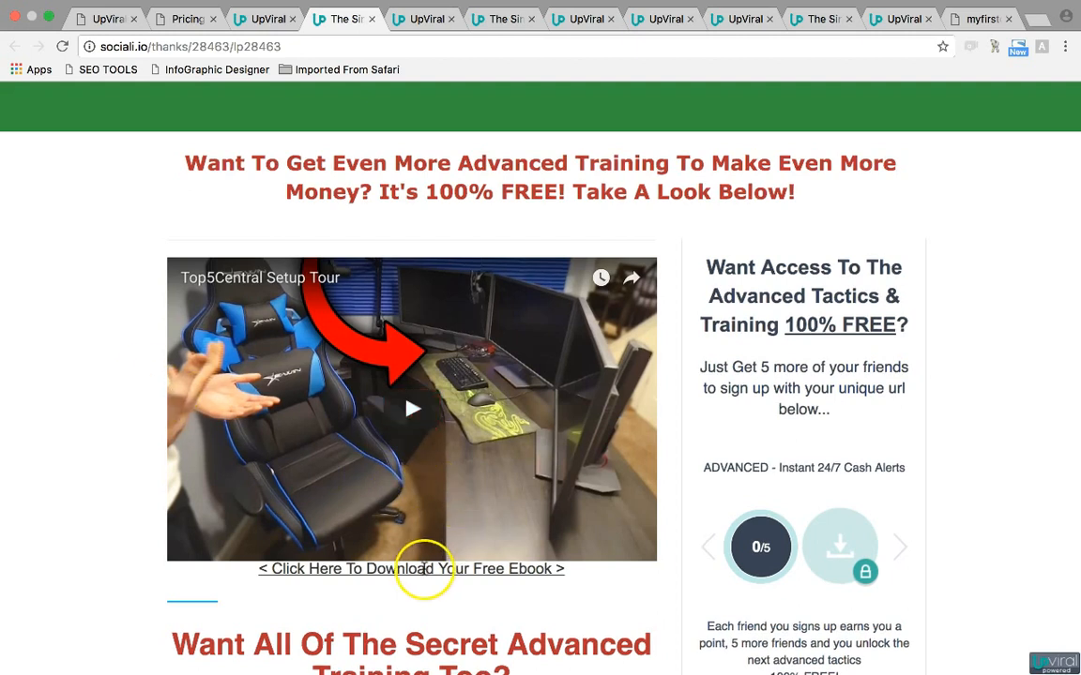
{"action": "left_click_drag", "start_coordinate": [269, 569], "coordinate": [569, 575]}
{"action": "left_click", "coordinate": [538, 573]}
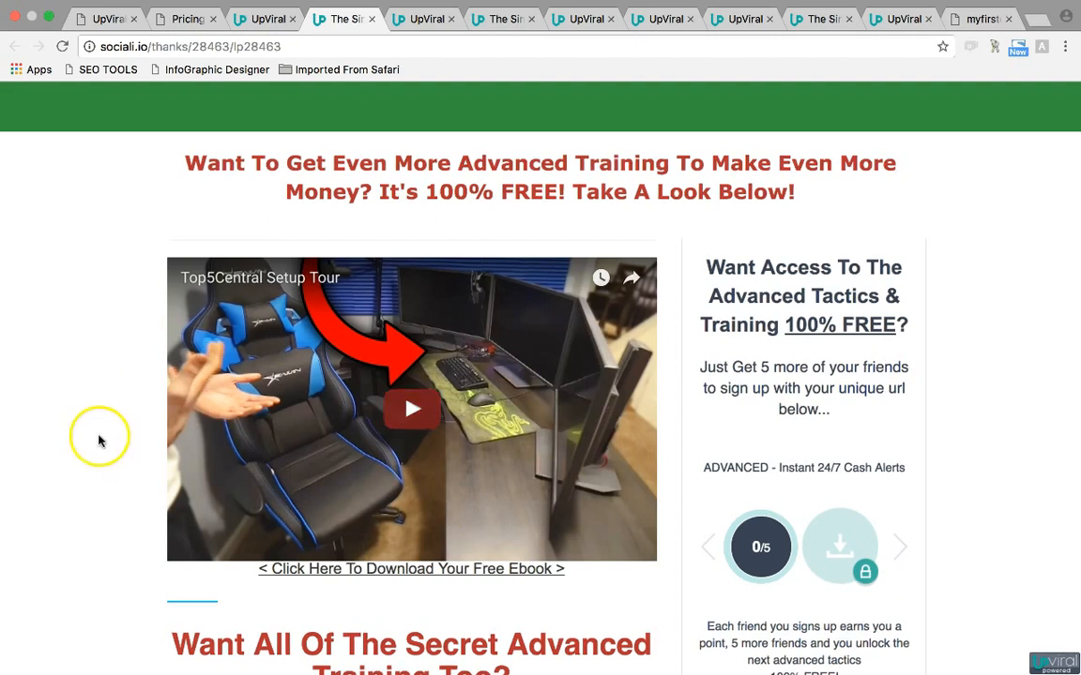
{"action": "scroll", "coordinate": [88, 377], "scroll_direction": "down", "scroll_amount": 1}
{"action": "scroll", "coordinate": [88, 377], "scroll_direction": "down", "scroll_amount": 4}
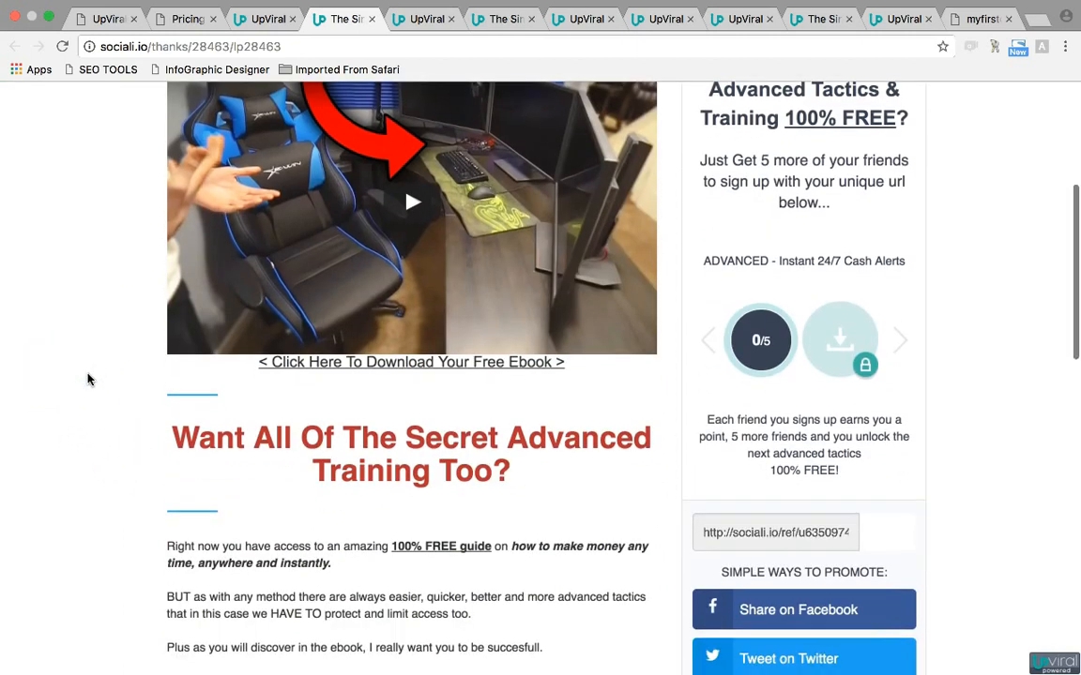
{"action": "scroll", "coordinate": [88, 378], "scroll_direction": "up", "scroll_amount": 1}
{"action": "scroll", "coordinate": [88, 379], "scroll_direction": "up", "scroll_amount": 5}
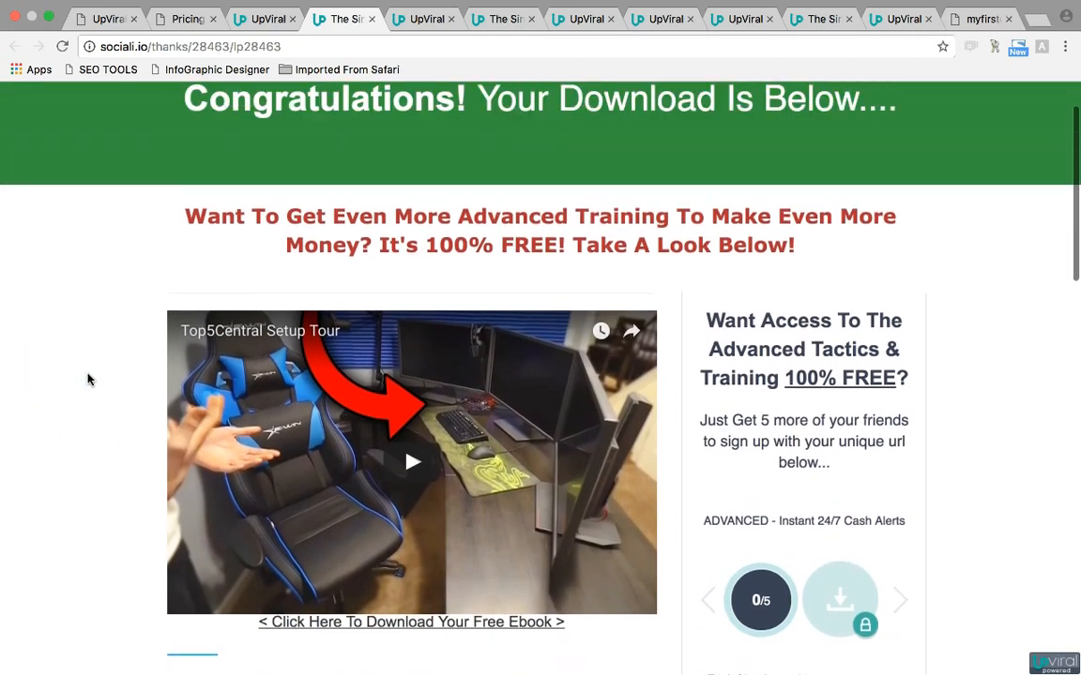
{"action": "scroll", "coordinate": [88, 379], "scroll_direction": "up", "scroll_amount": 1}
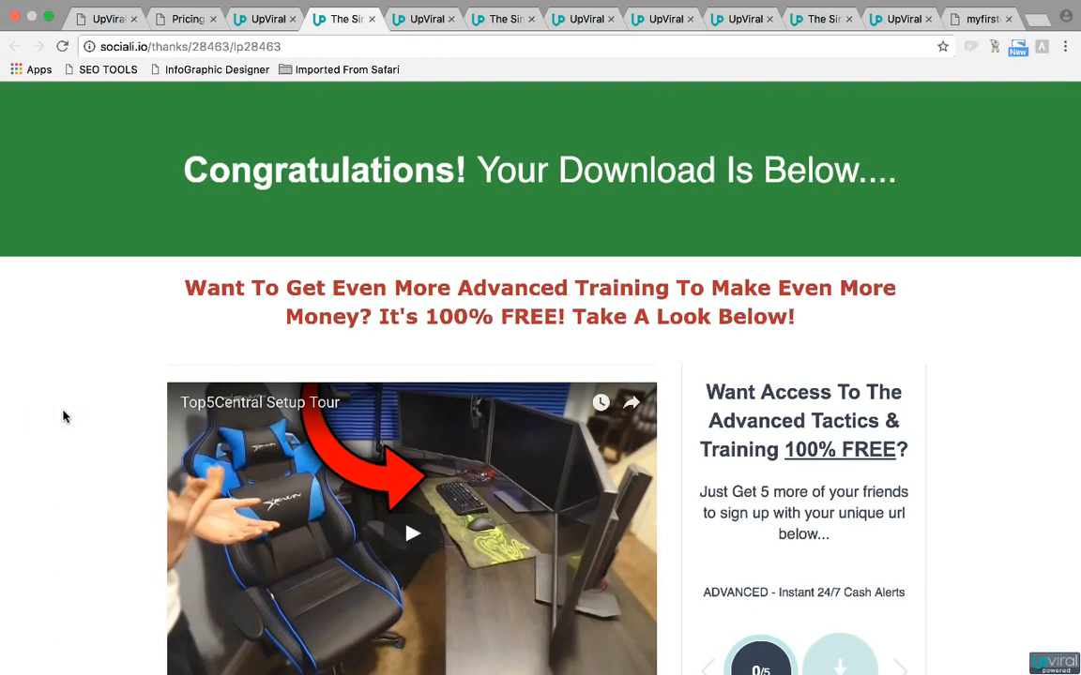
{"action": "scroll", "coordinate": [64, 416], "scroll_direction": "down", "scroll_amount": 10}
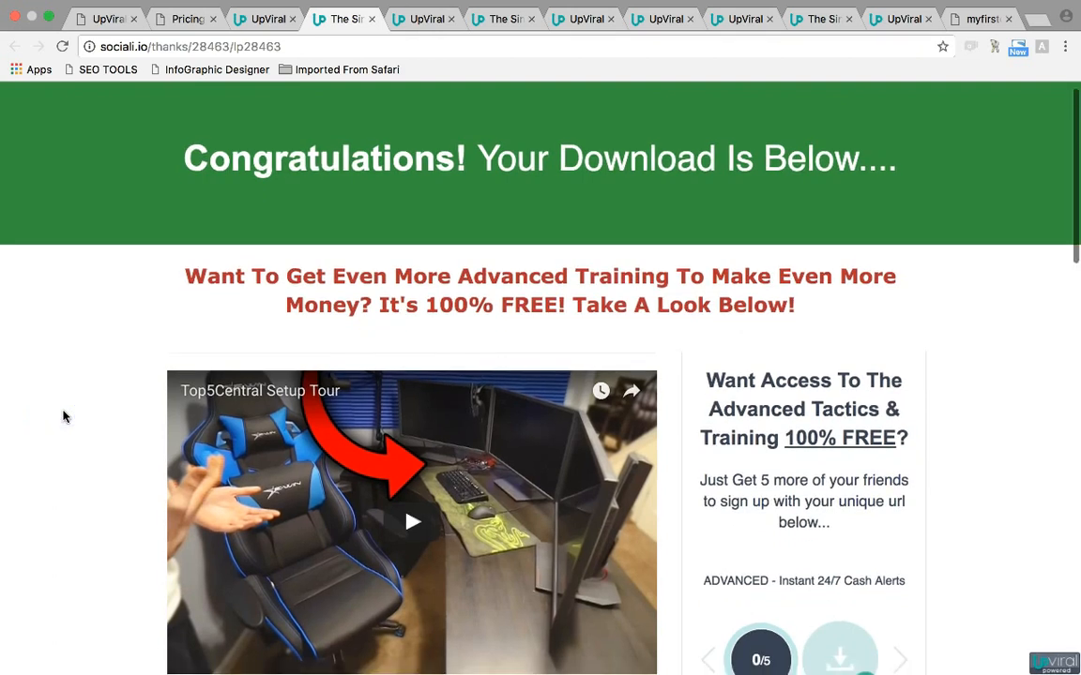
{"action": "scroll", "coordinate": [64, 417], "scroll_direction": "up", "scroll_amount": 10}
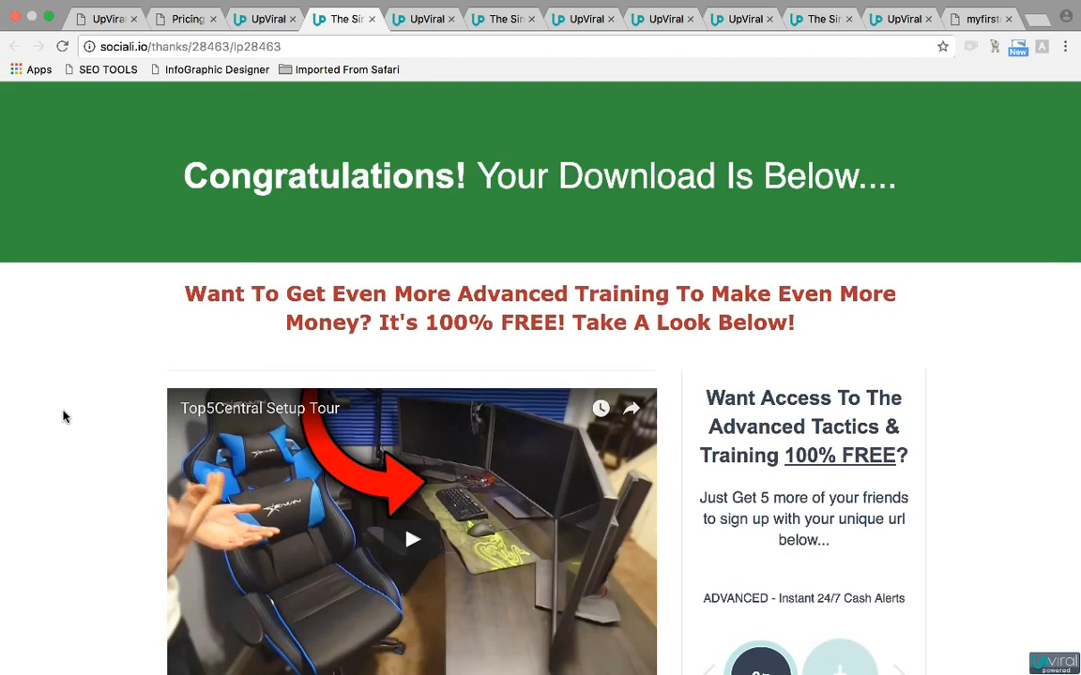
Examine the thank-you page from the video through the sharing options and extra advanced tactics to the closing $27 purchase offer
{"action": "scroll", "coordinate": [64, 416], "scroll_direction": "down", "scroll_amount": 3}
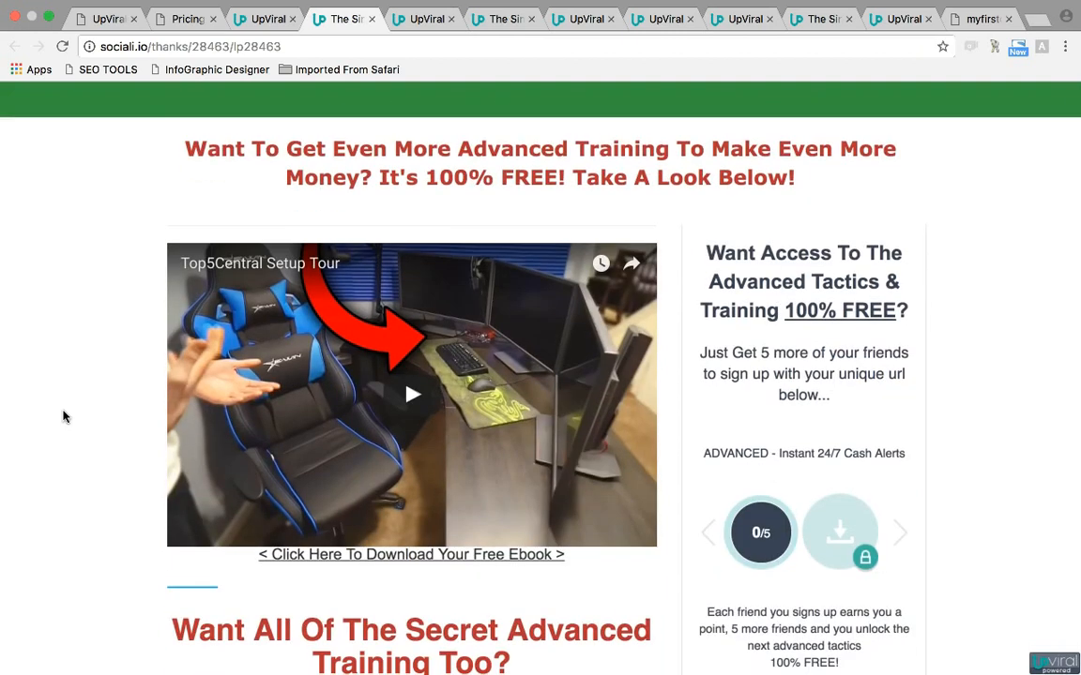
{"action": "scroll", "coordinate": [63, 417], "scroll_direction": "down", "scroll_amount": 4}
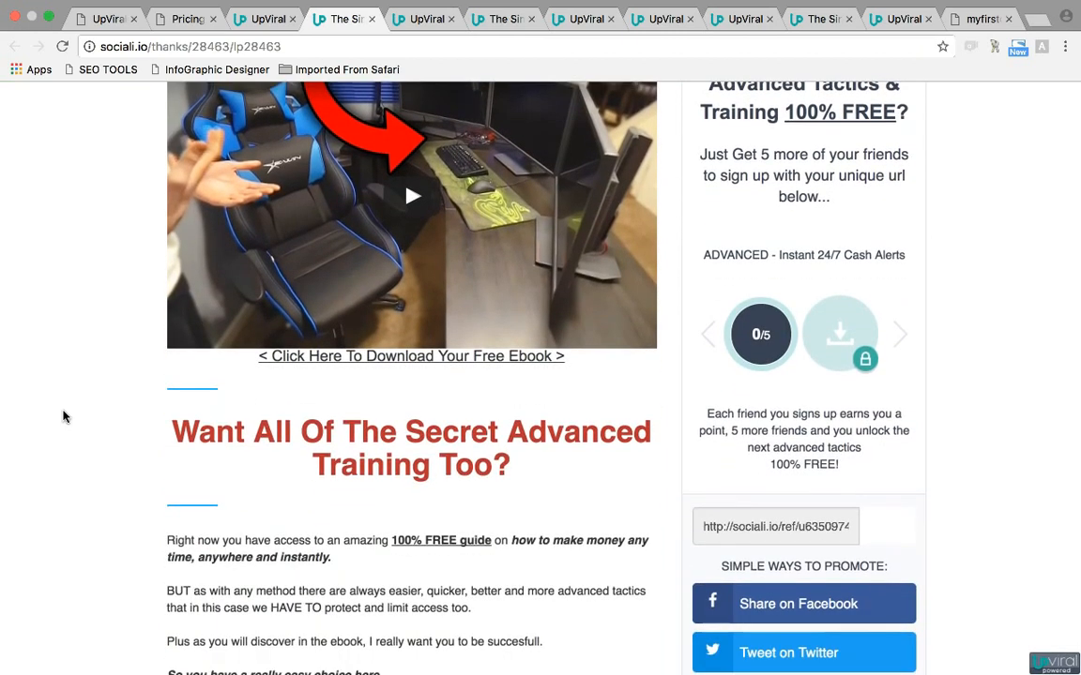
{"action": "scroll", "coordinate": [64, 416], "scroll_direction": "down", "scroll_amount": 3}
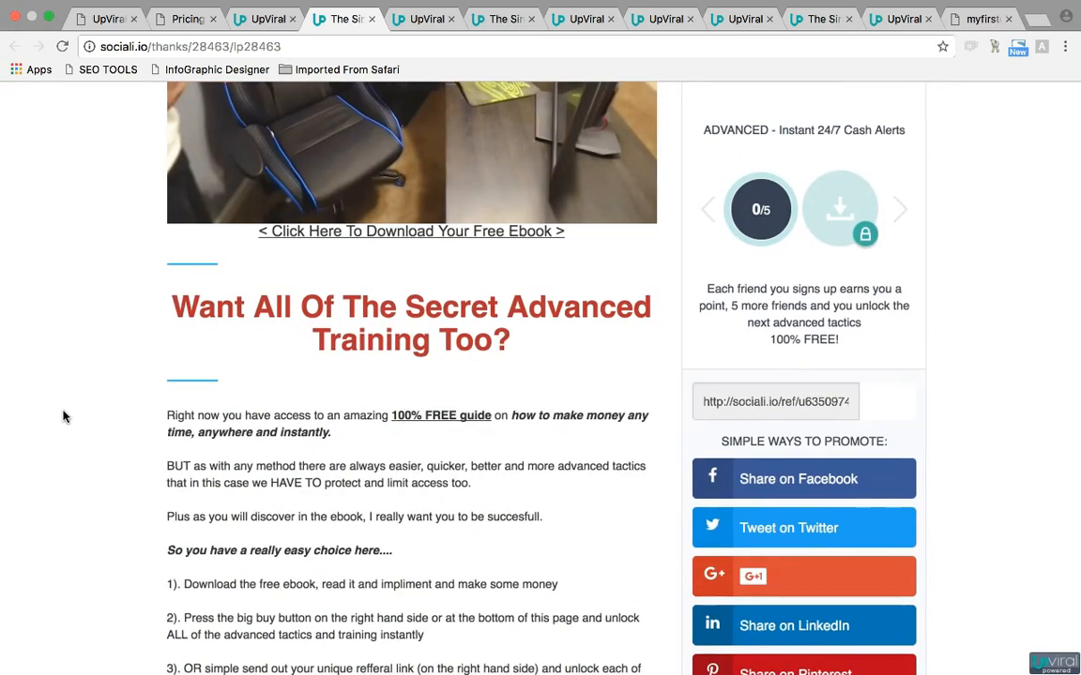
{"action": "scroll", "coordinate": [64, 417], "scroll_direction": "down", "scroll_amount": 3}
{"action": "scroll", "coordinate": [64, 417], "scroll_direction": "down", "scroll_amount": 4}
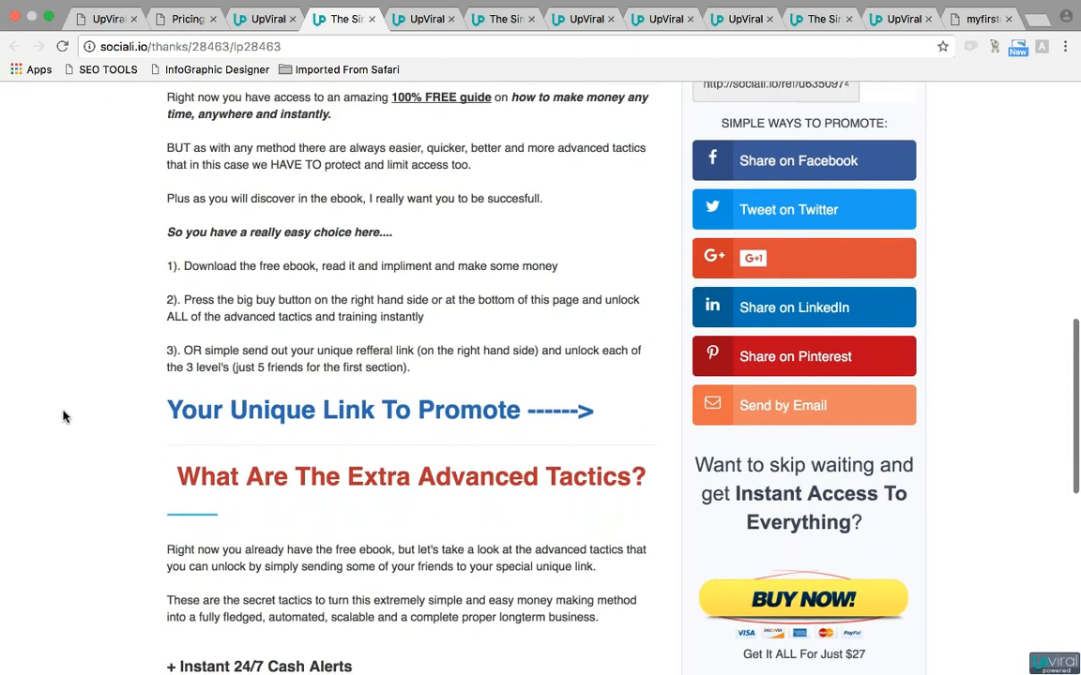
{"action": "scroll", "coordinate": [64, 416], "scroll_direction": "down", "scroll_amount": 5}
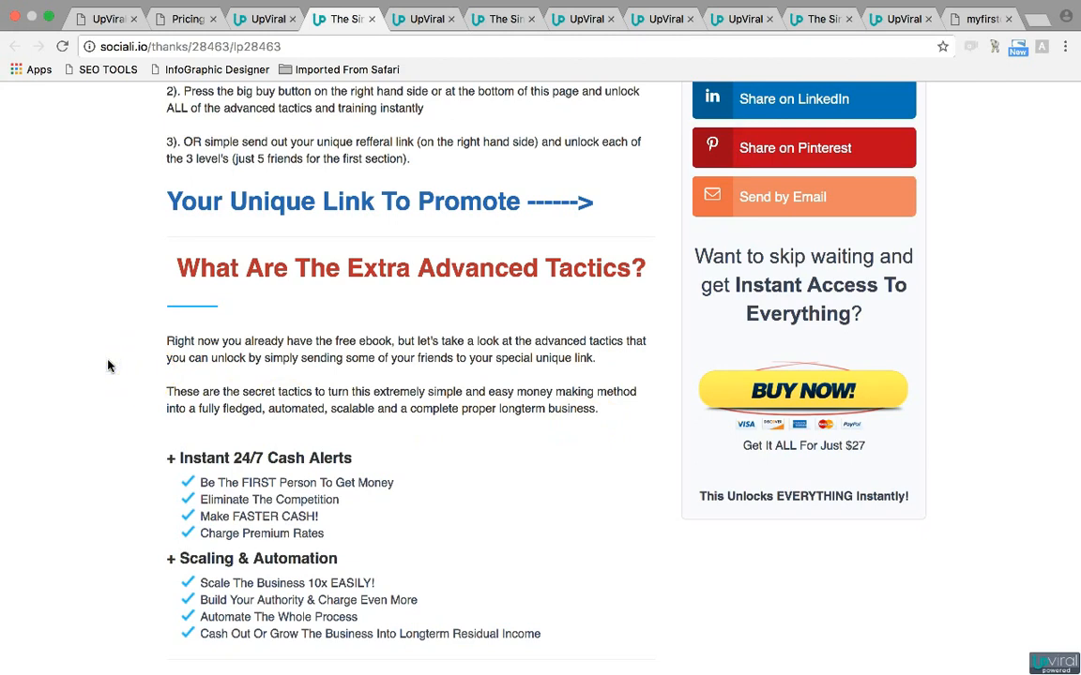
{"action": "scroll", "coordinate": [107, 365], "scroll_direction": "up", "scroll_amount": 5}
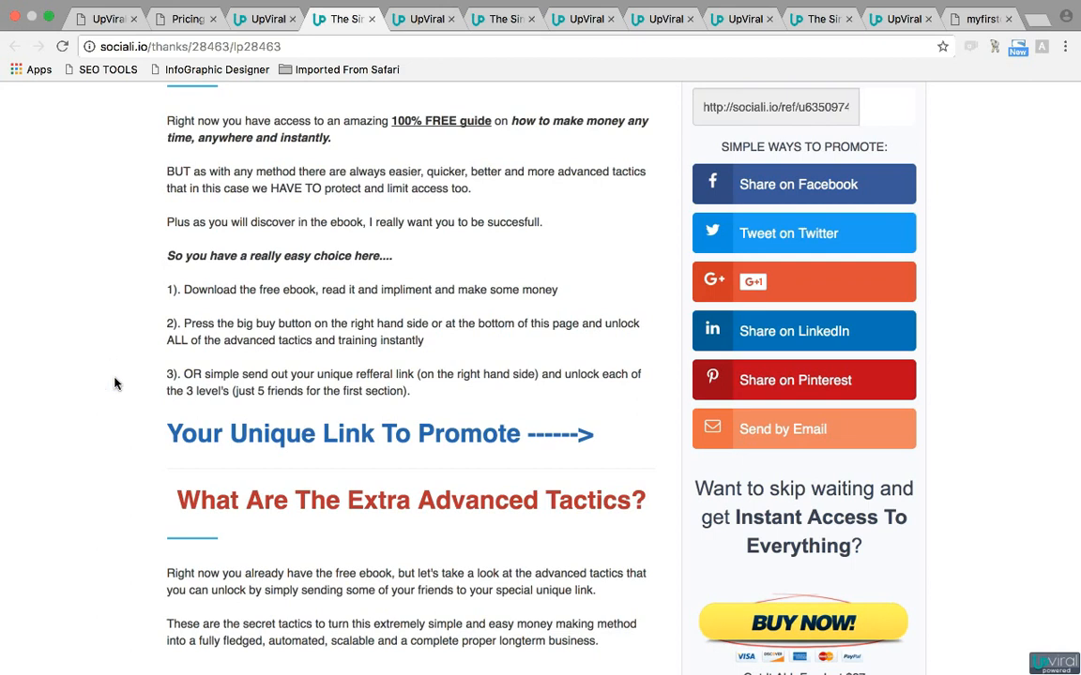
{"action": "scroll", "coordinate": [116, 383], "scroll_direction": "down", "scroll_amount": 5}
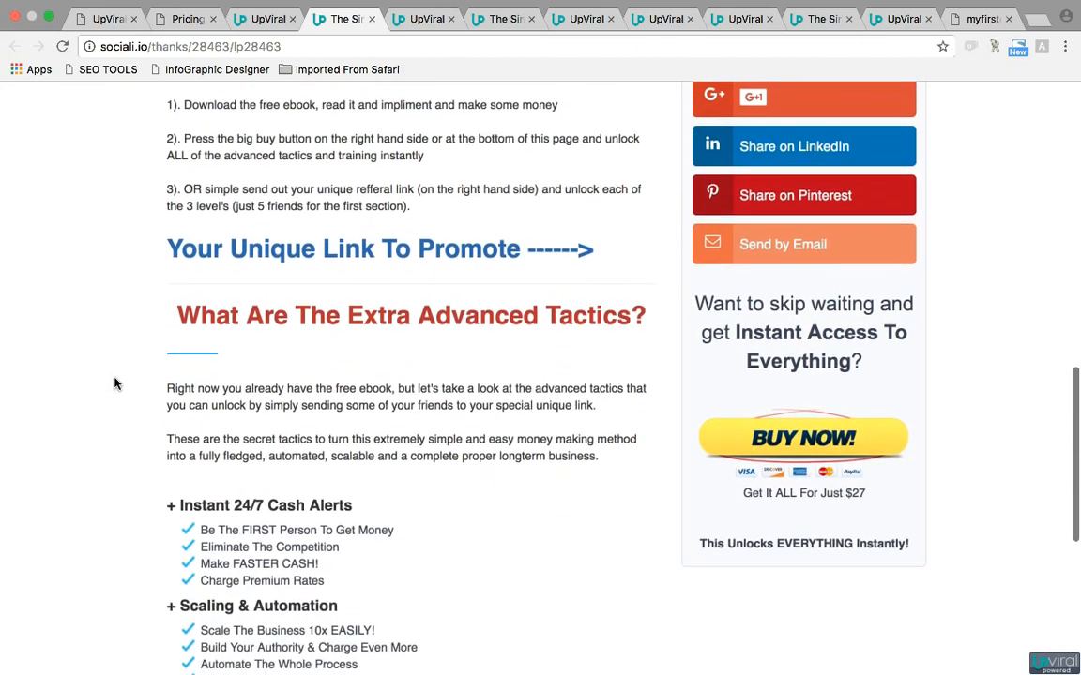
{"action": "scroll", "coordinate": [116, 383], "scroll_direction": "down", "scroll_amount": 2}
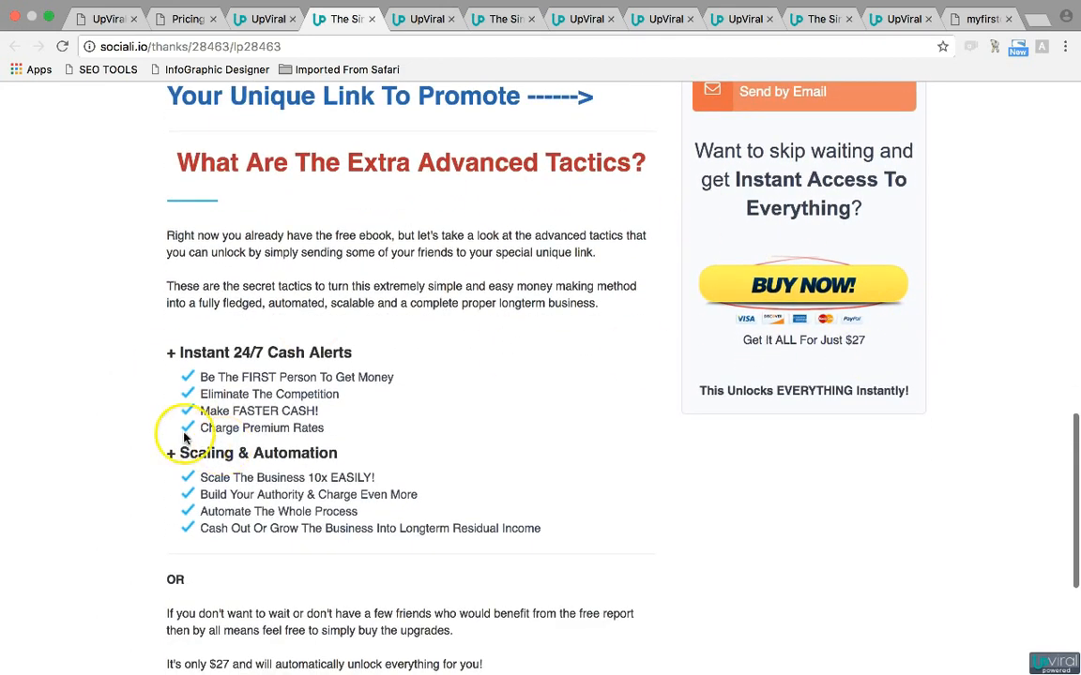
{"action": "scroll", "coordinate": [102, 391], "scroll_direction": "down", "scroll_amount": 5}
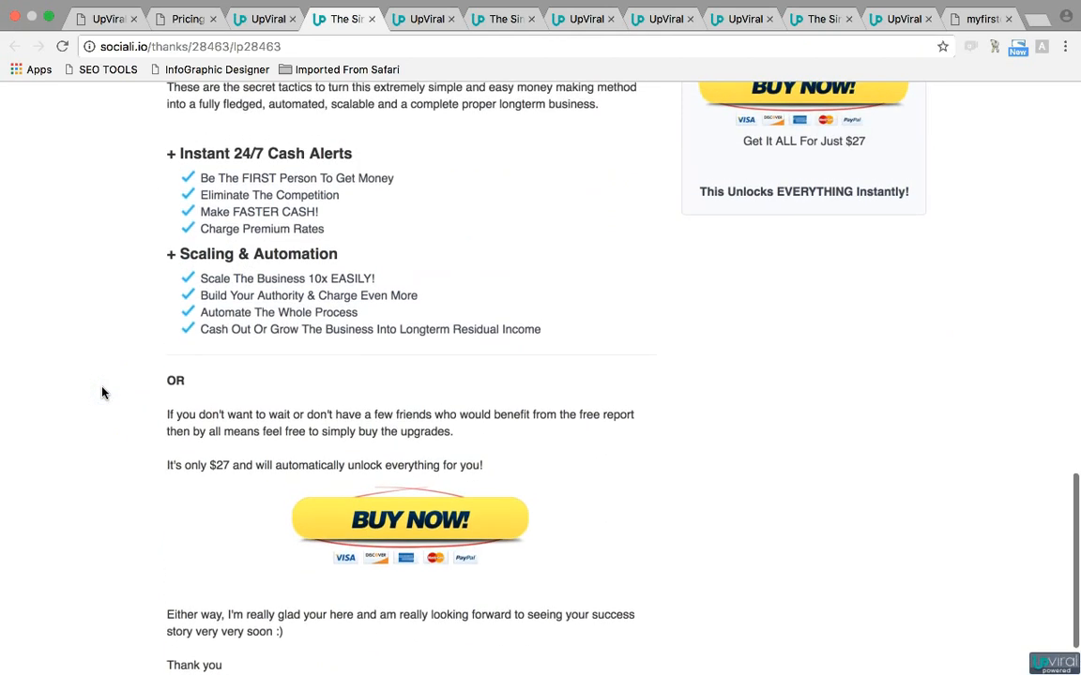
{"action": "scroll", "coordinate": [103, 392], "scroll_direction": "down", "scroll_amount": 1}
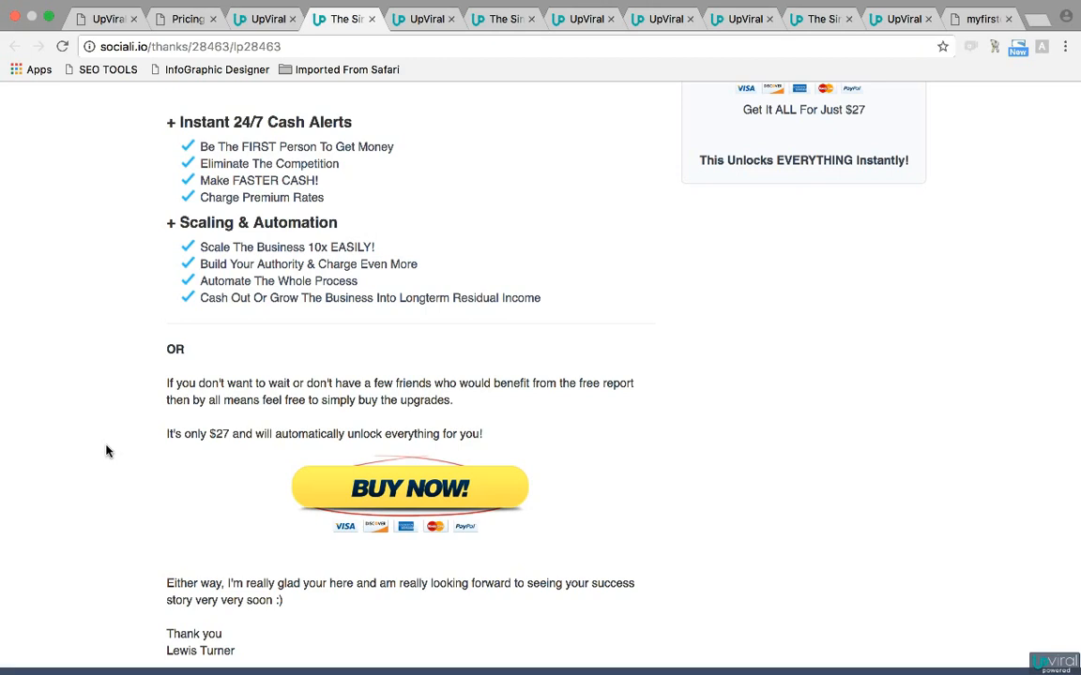
Review the Standard and PRO plan features on the UpViral pricing page, and switch to the campaign dashboard
{"action": "left_click", "coordinate": [185, 20]}
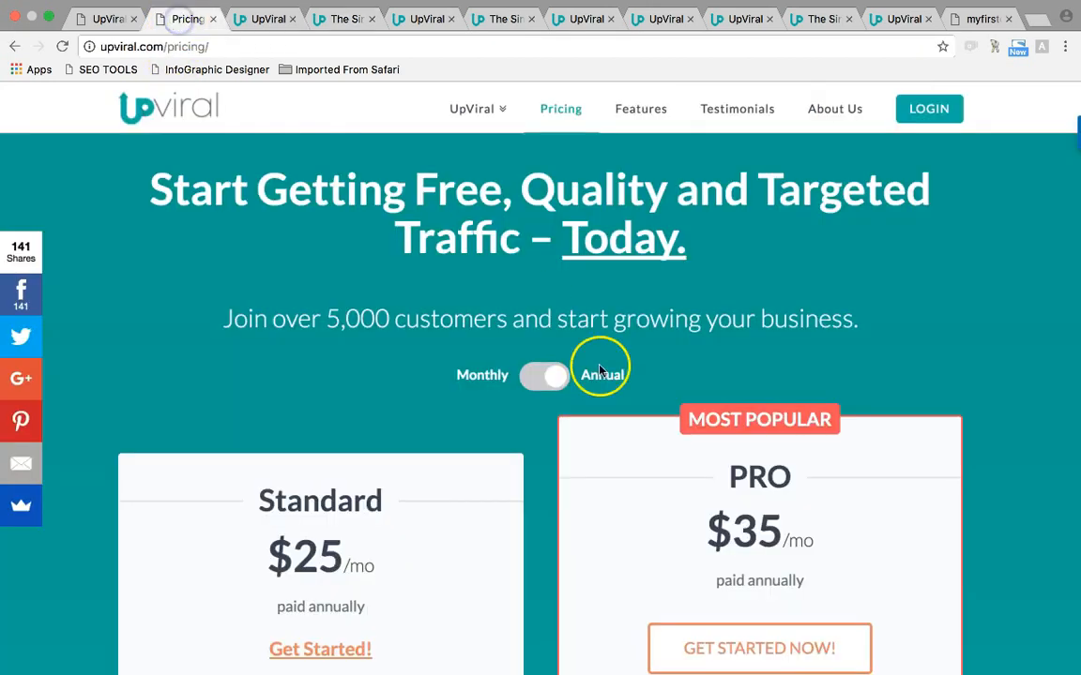
{"action": "scroll", "coordinate": [556, 516], "scroll_direction": "down", "scroll_amount": 5}
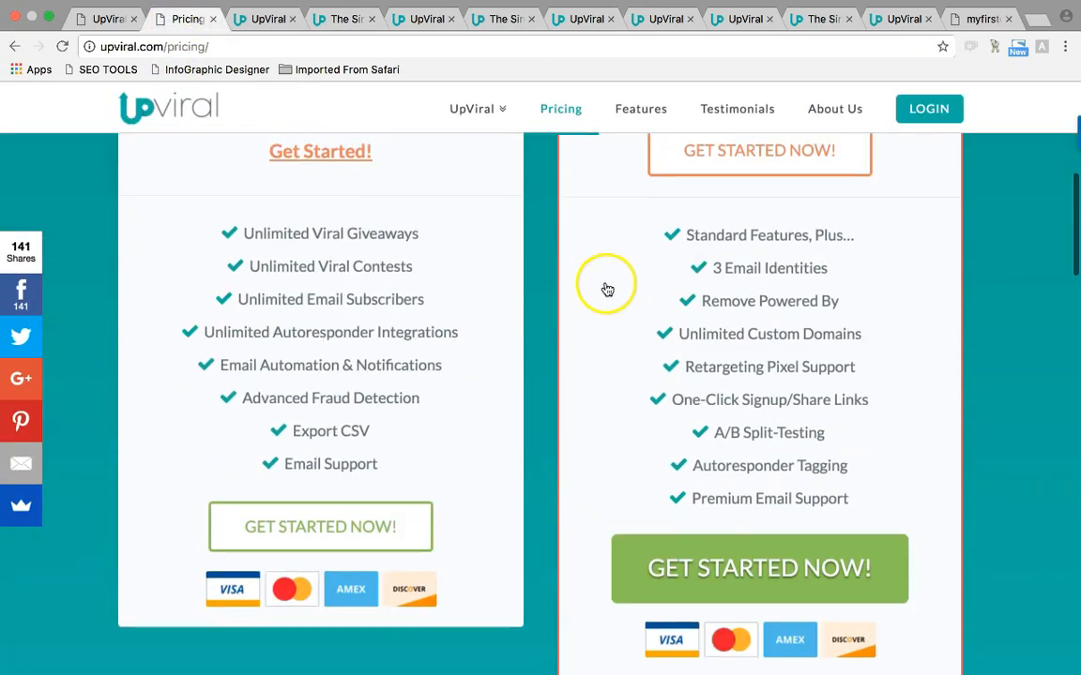
{"action": "left_click", "coordinate": [258, 22]}
{"action": "left_click", "coordinate": [413, 375]}
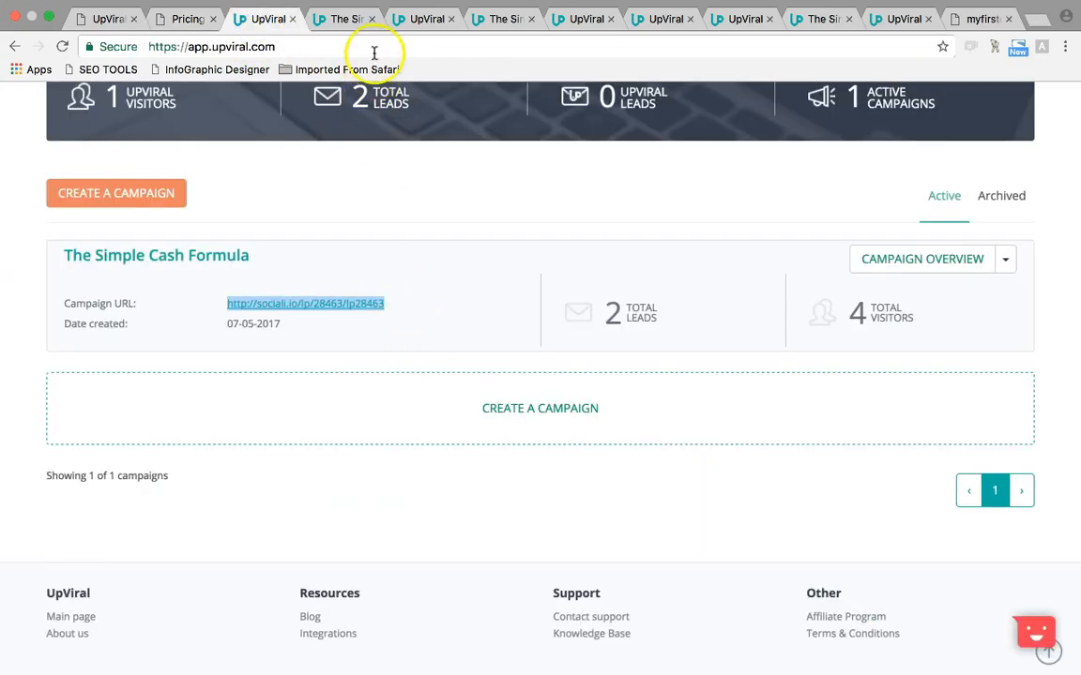
Return to the thank-you page and look back from its closing offer to the headline, video and first referral reward
{"action": "left_click", "coordinate": [337, 19]}
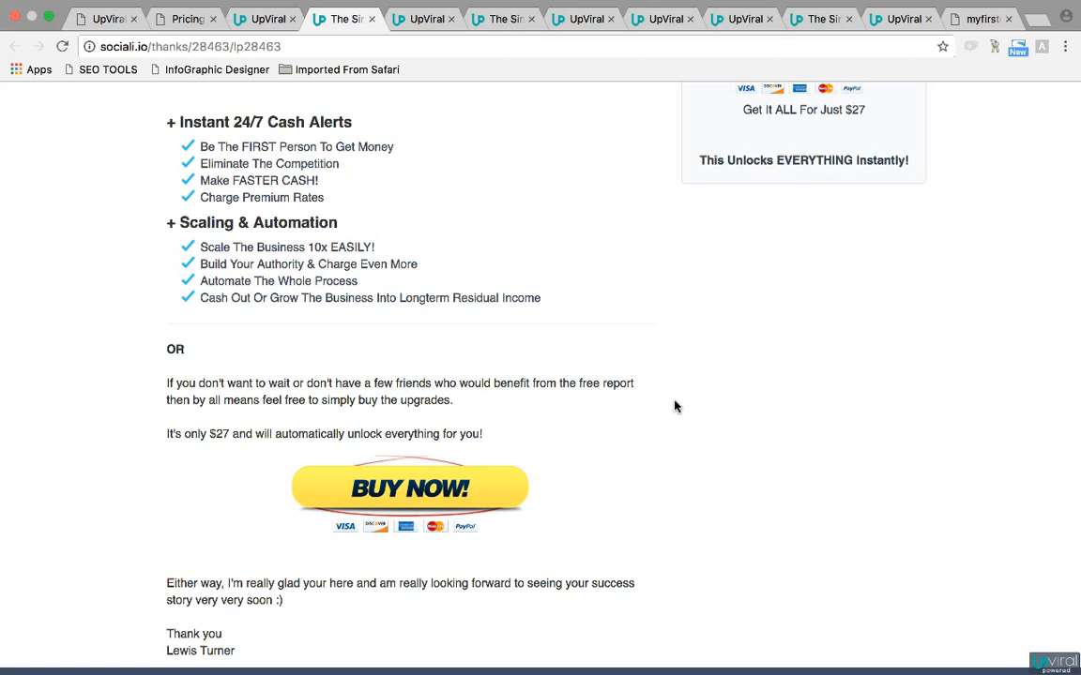
{"action": "scroll", "coordinate": [675, 406], "scroll_direction": "up", "scroll_amount": 1}
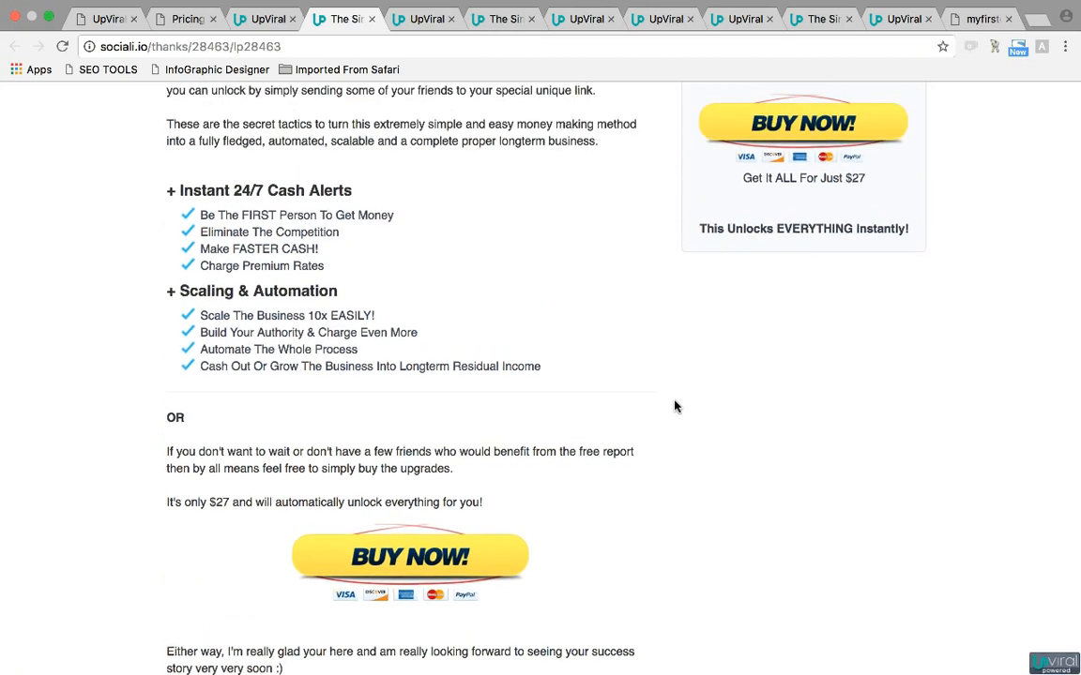
{"action": "scroll", "coordinate": [675, 406], "scroll_direction": "up", "scroll_amount": 3}
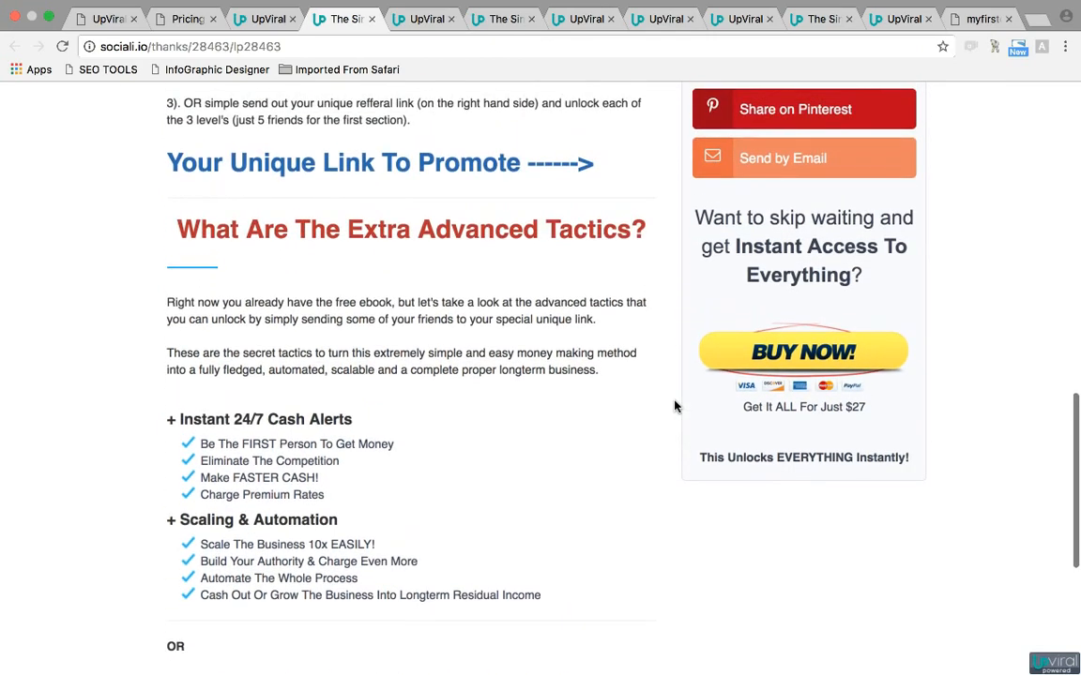
{"action": "scroll", "coordinate": [674, 406], "scroll_direction": "up", "scroll_amount": 10}
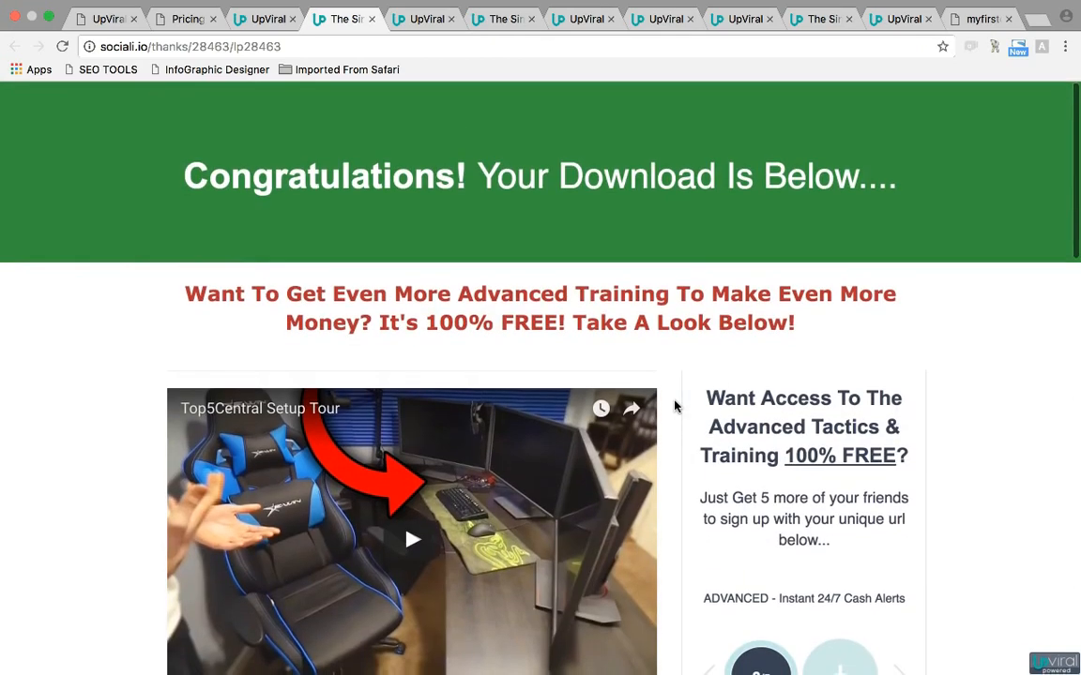
{"action": "scroll", "coordinate": [674, 406], "scroll_direction": "down", "scroll_amount": 3}
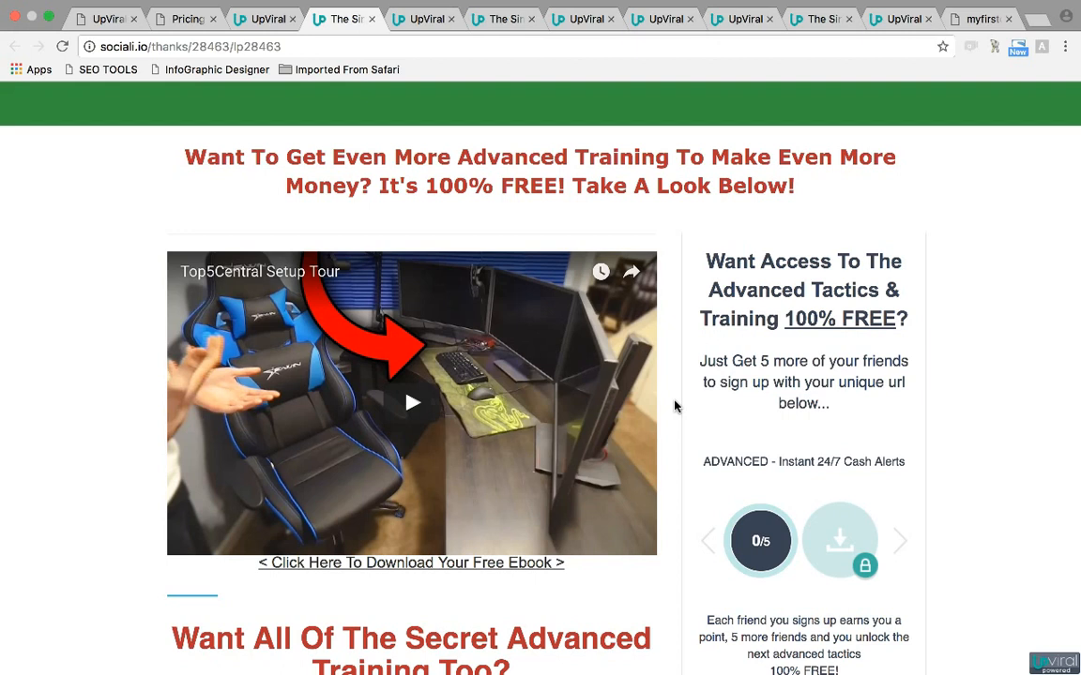
{"action": "scroll", "coordinate": [674, 405], "scroll_direction": "down", "scroll_amount": 1}
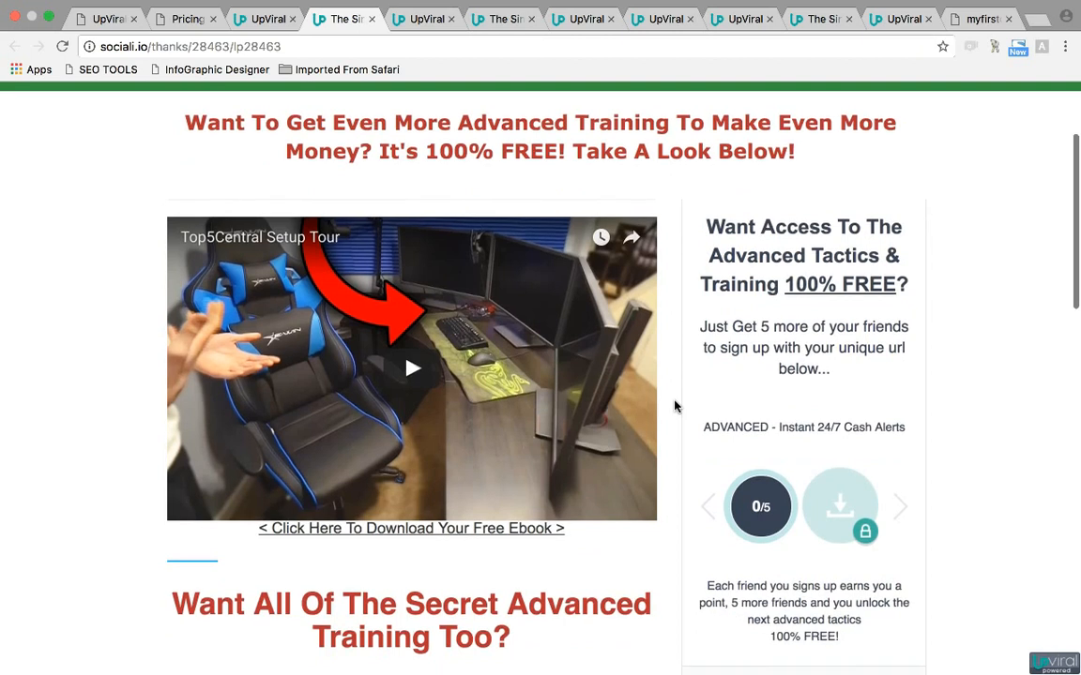
Recheck the plans on the UpViral pricing page, and return to the thank-you page's video and referral rewards section
{"action": "left_click", "coordinate": [178, 19]}
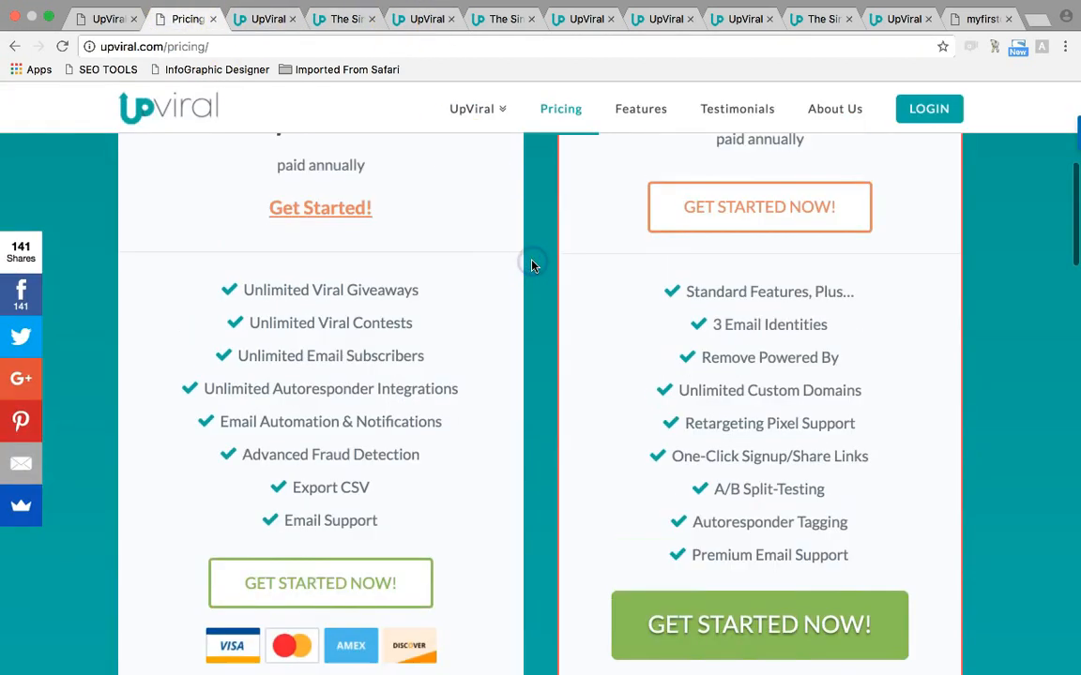
{"action": "scroll", "coordinate": [531, 265], "scroll_direction": "up", "scroll_amount": 3}
{"action": "left_click", "coordinate": [338, 18]}
{"action": "left_click", "coordinate": [79, 328]}
{"action": "scroll", "coordinate": [80, 328], "scroll_direction": "up", "scroll_amount": 1}
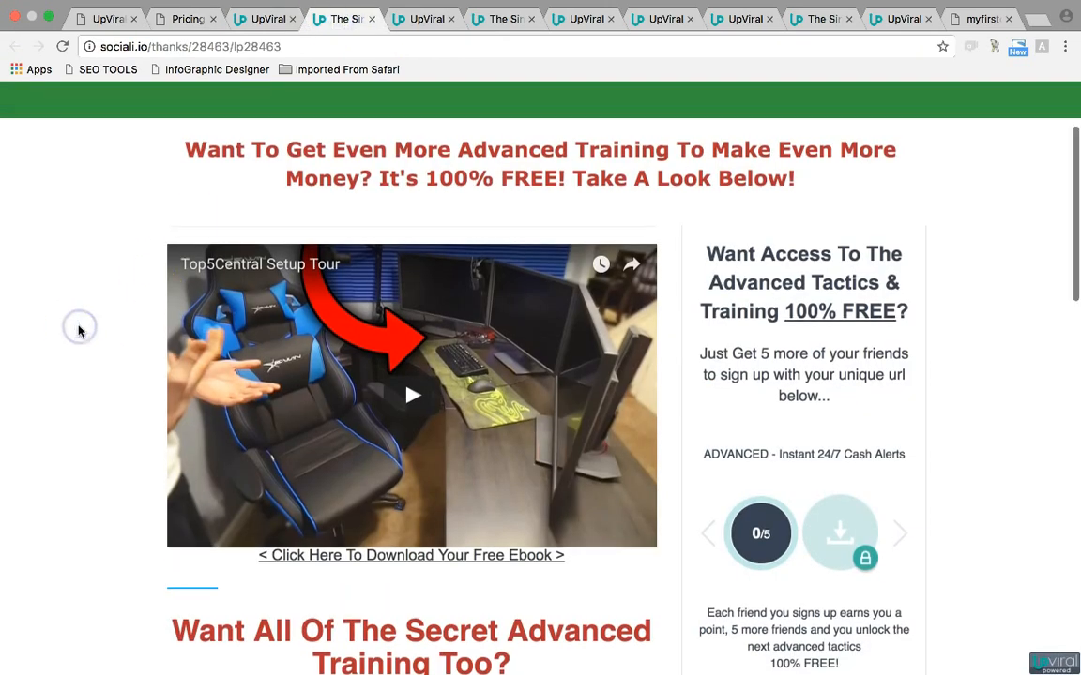
{"action": "scroll", "coordinate": [80, 330], "scroll_direction": "up", "scroll_amount": 3}
{"action": "scroll", "coordinate": [79, 330], "scroll_direction": "down", "scroll_amount": 2}
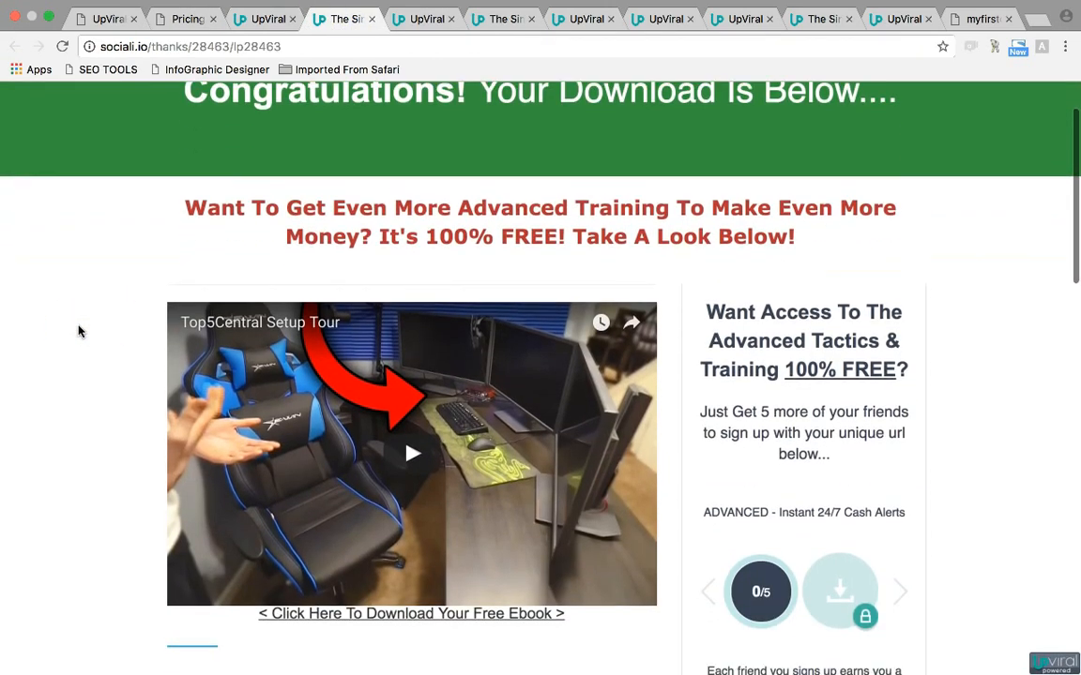
{"action": "scroll", "coordinate": [80, 330], "scroll_direction": "down", "scroll_amount": 3}
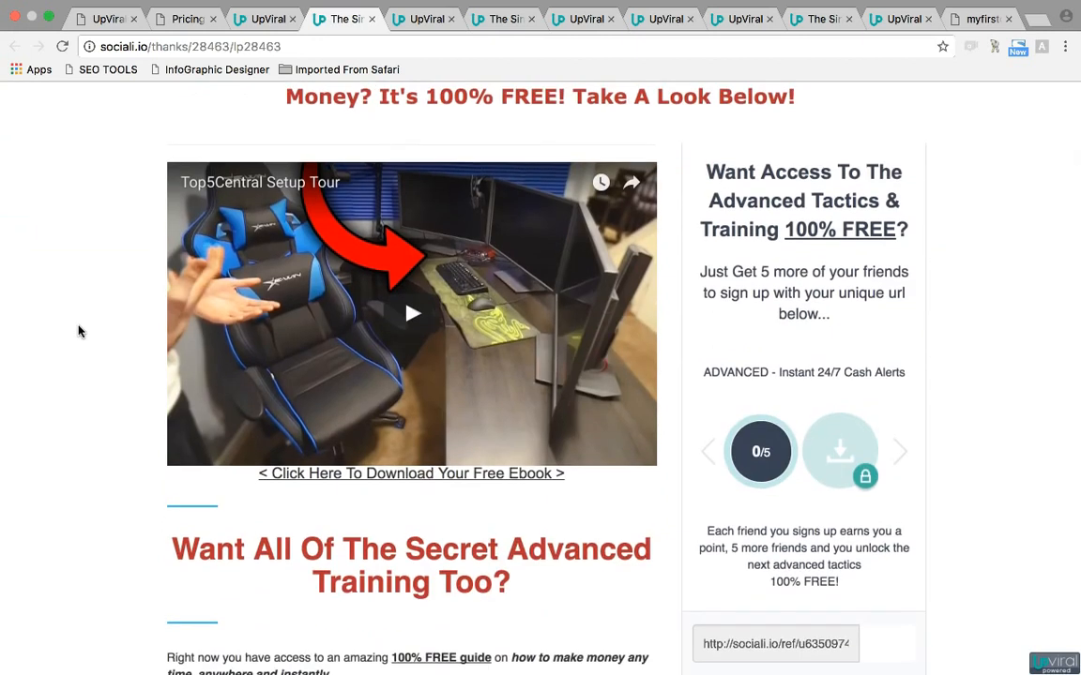
Return to the campaign dashboard and open The Simple Cash Formula campaign's setup page
{"action": "left_click", "coordinate": [255, 19]}
{"action": "left_click", "coordinate": [447, 465]}
{"action": "scroll", "coordinate": [442, 476], "scroll_direction": "up", "scroll_amount": 5}
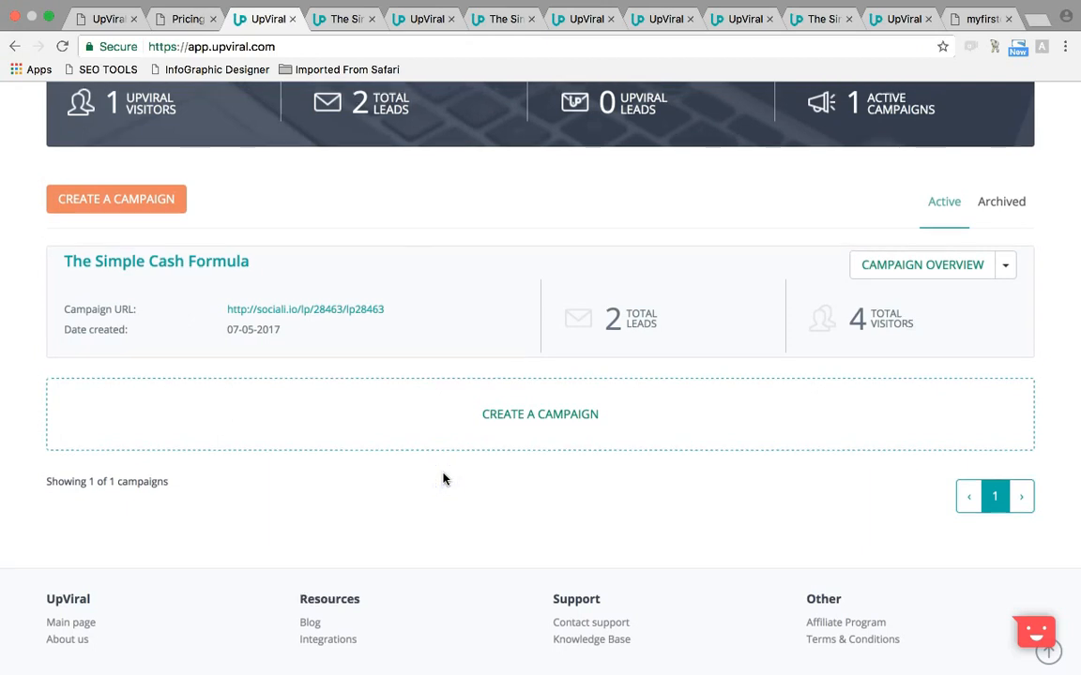
{"action": "left_click", "coordinate": [176, 526]}
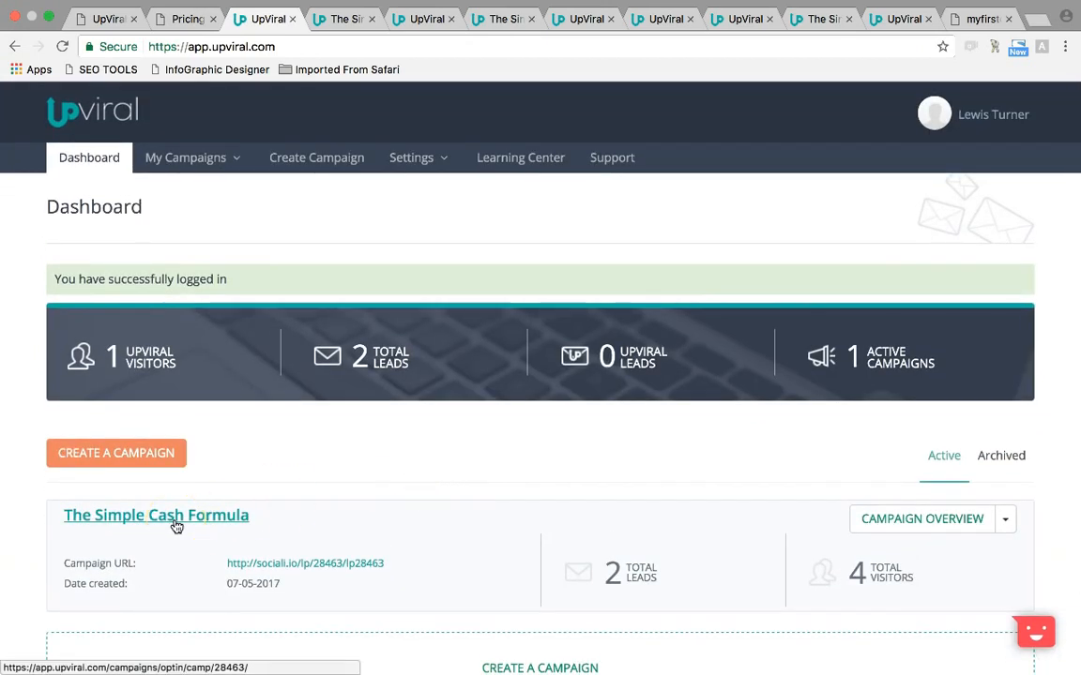
{"action": "left_click", "coordinate": [176, 526]}
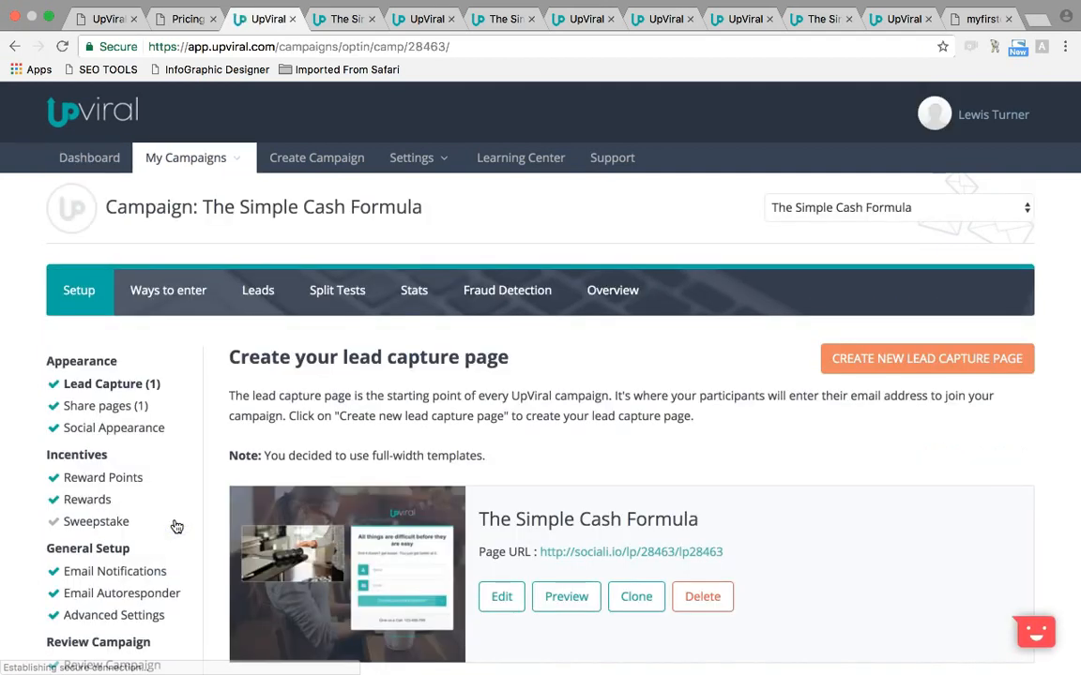
Open the Learning Center in a new tab and switch to it
{"action": "right_click", "coordinate": [544, 159]}
{"action": "left_click", "coordinate": [562, 159]}
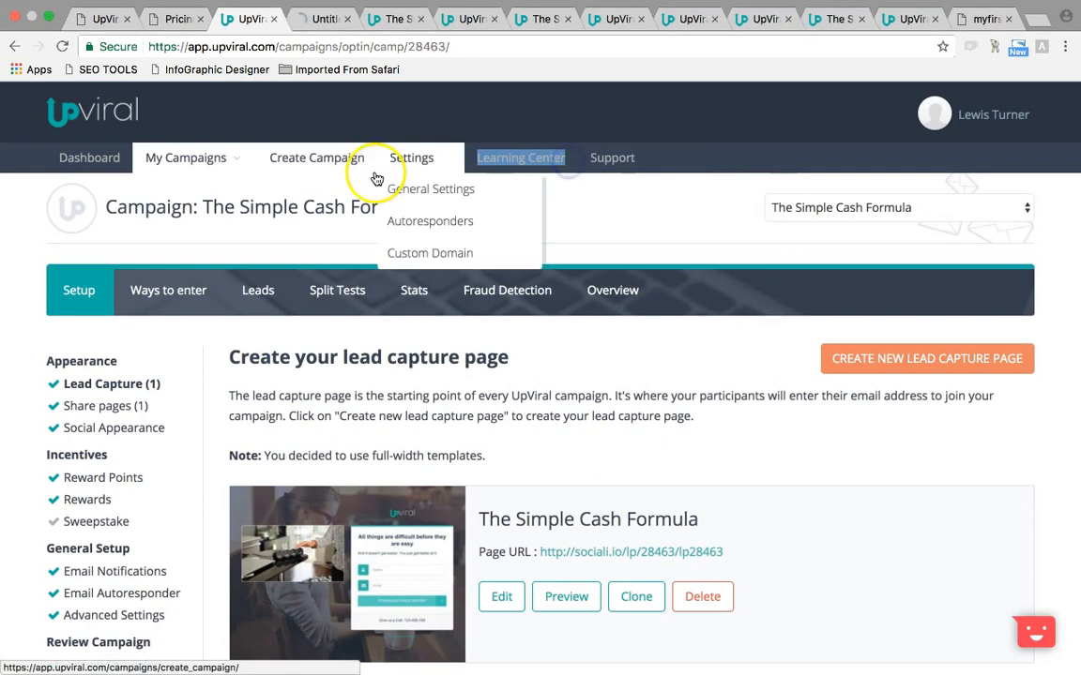
{"action": "left_click", "coordinate": [326, 15]}
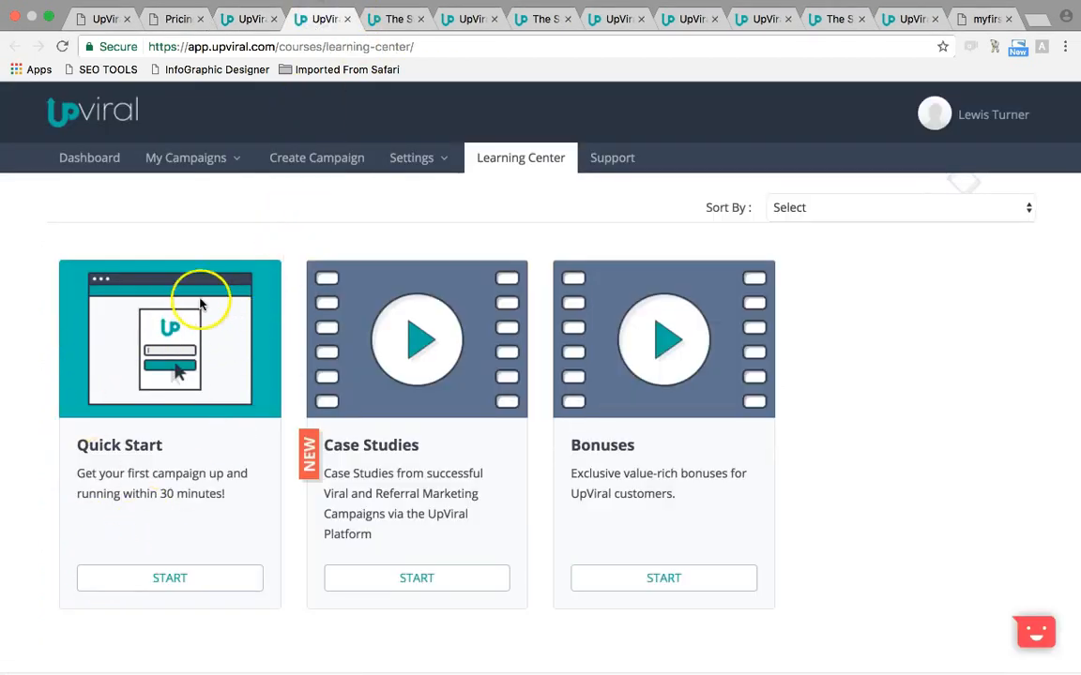
Open the Quick Start course in a separate window, look over its lesson list, and close the window
{"action": "right_click", "coordinate": [167, 578]}
{"action": "left_click", "coordinate": [211, 571]}
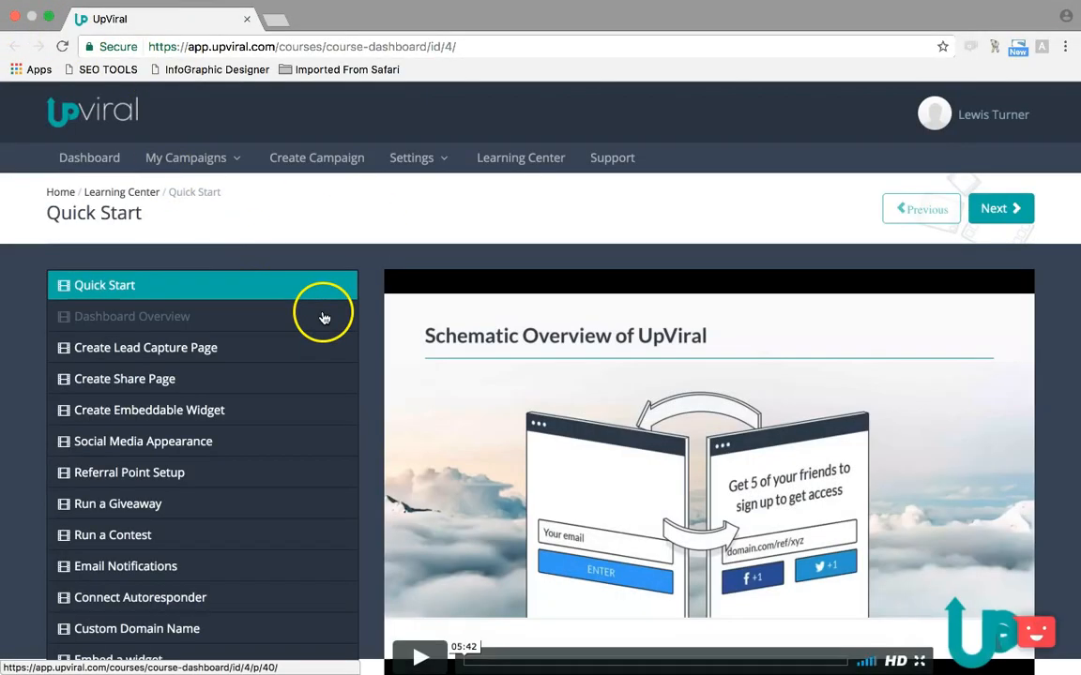
{"action": "scroll", "coordinate": [324, 317], "scroll_direction": "down", "scroll_amount": 2}
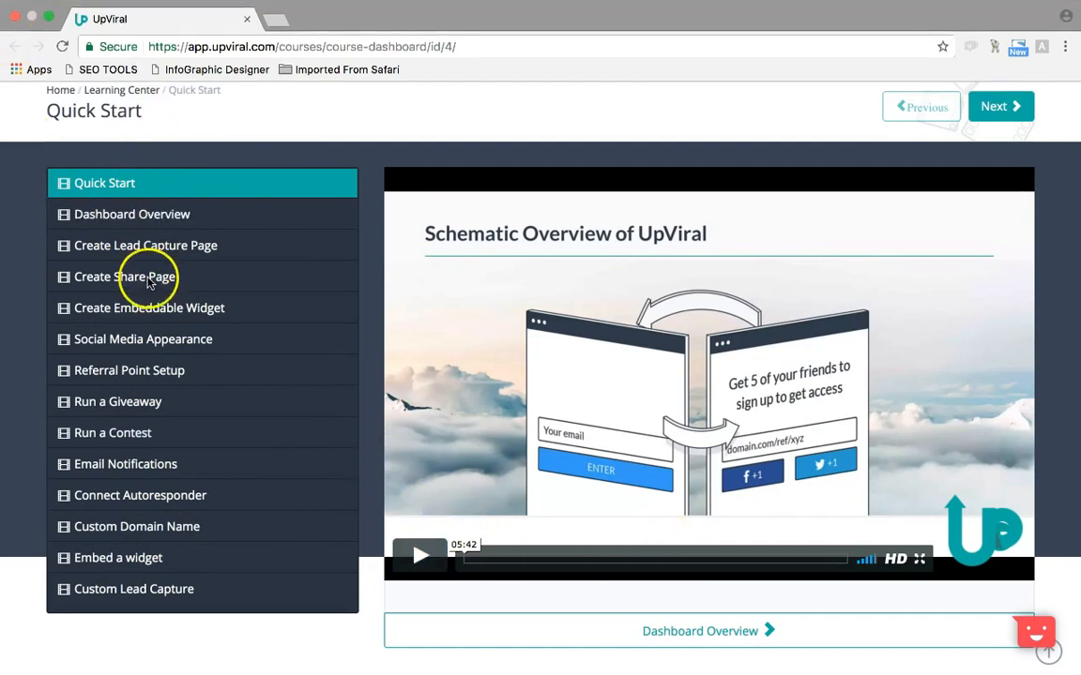
{"action": "left_click", "coordinate": [15, 17]}
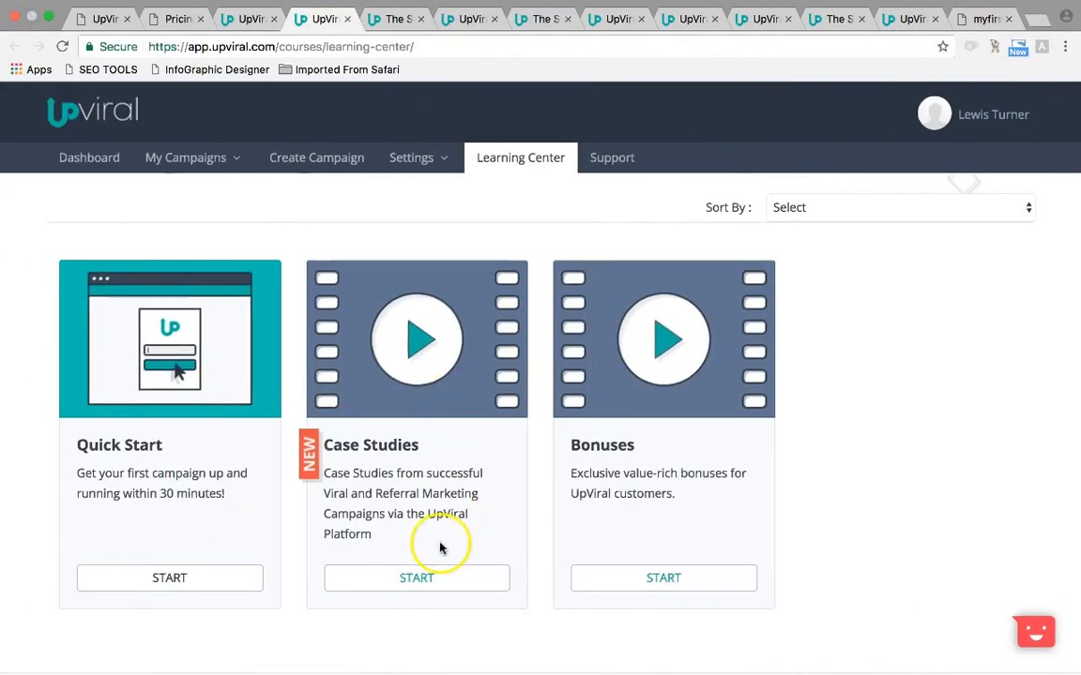
Open the Case Studies and Bonuses courses from the Learning Center, each in its own new tab
{"action": "right_click", "coordinate": [415, 587]}
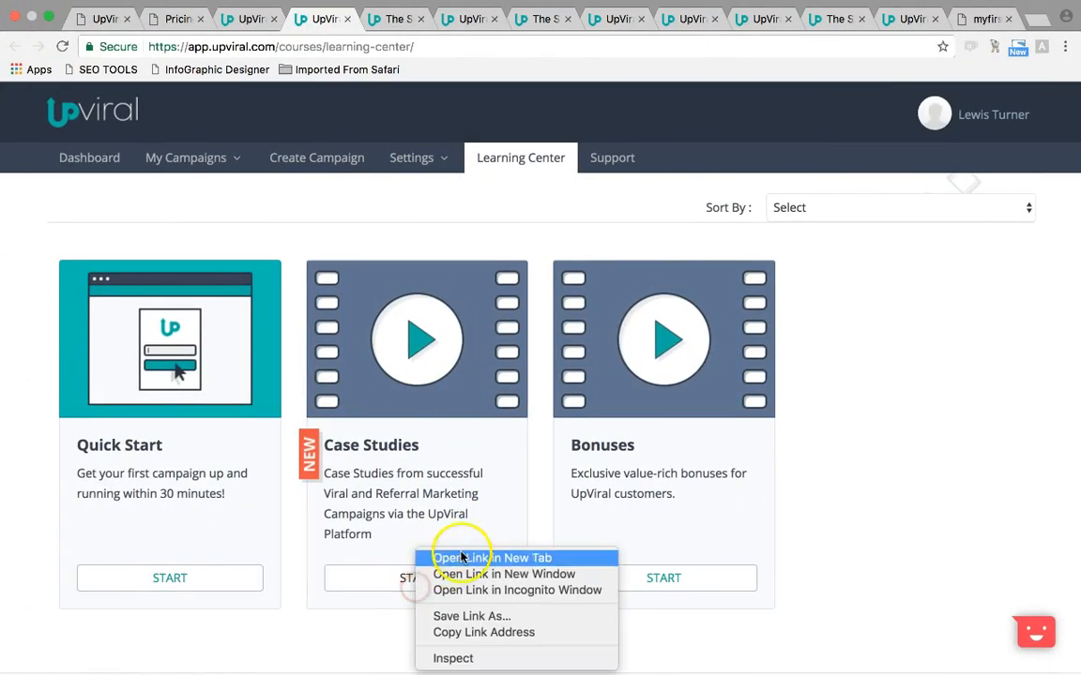
{"action": "left_click", "coordinate": [478, 560]}
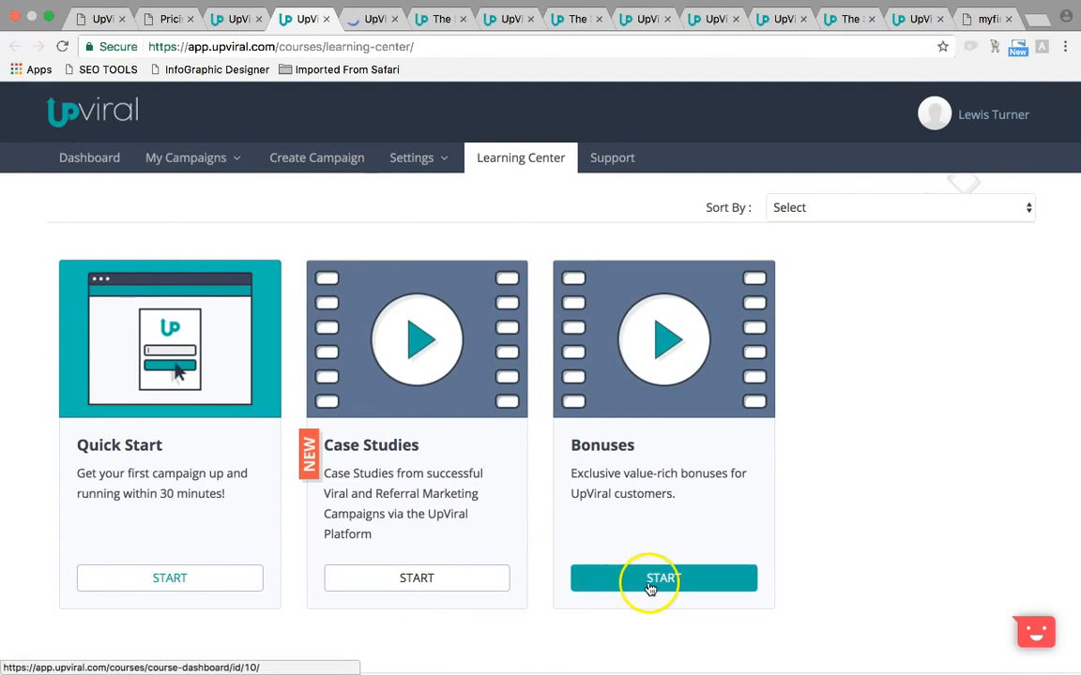
{"action": "right_click", "coordinate": [648, 583]}
{"action": "left_click", "coordinate": [694, 559]}
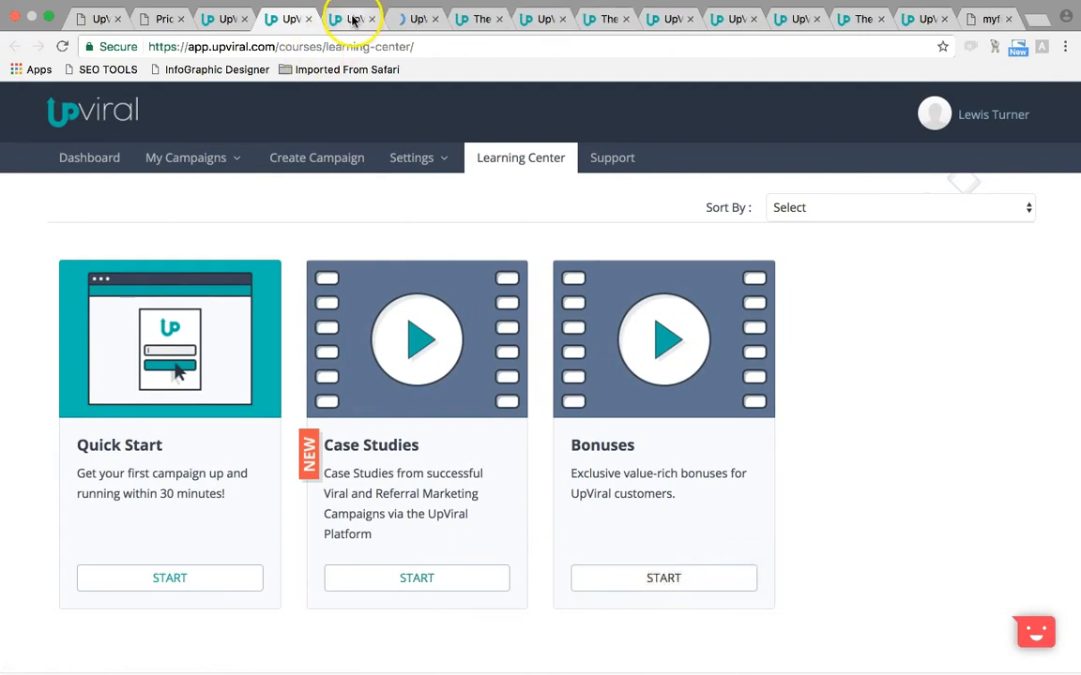
Examine the Case Studies course, including its lesson list and the TweetLead Case Study Video 1 description and campaign results
{"action": "left_click", "coordinate": [350, 19]}
{"action": "scroll", "coordinate": [288, 567], "scroll_direction": "down", "scroll_amount": 3}
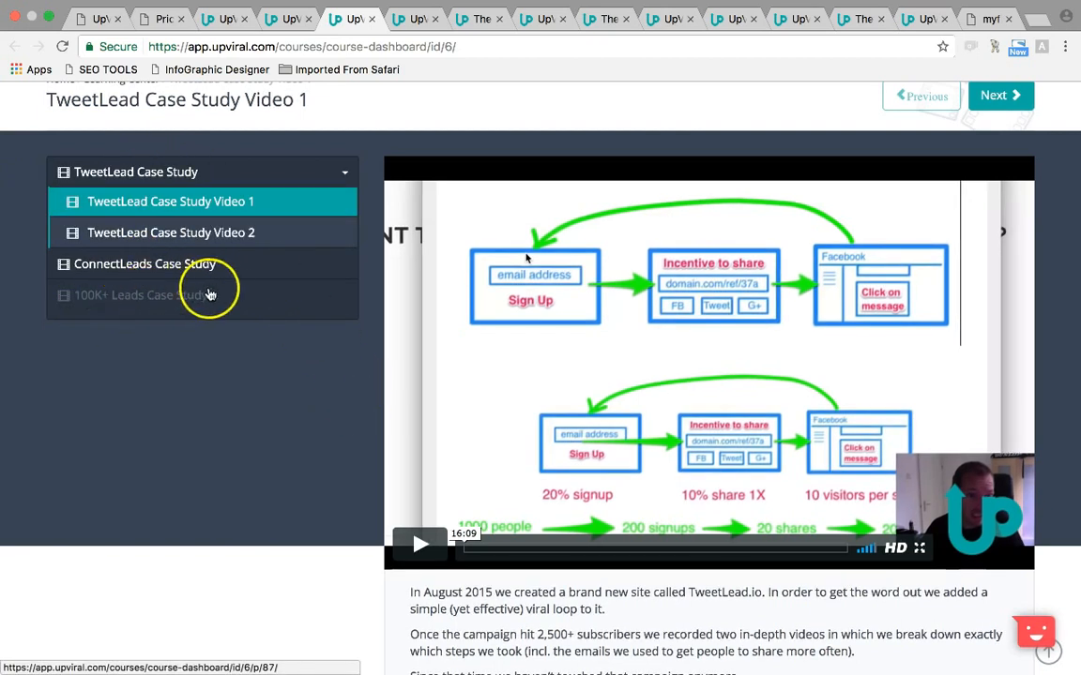
{"action": "left_click", "coordinate": [364, 390]}
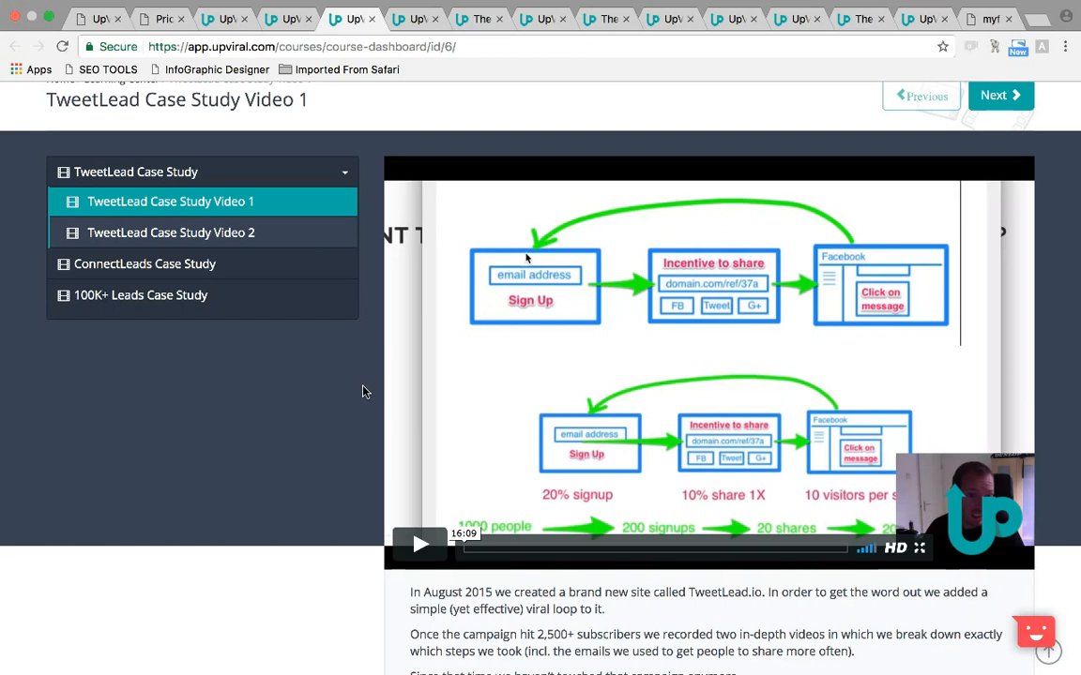
{"action": "scroll", "coordinate": [365, 392], "scroll_direction": "down", "scroll_amount": 5}
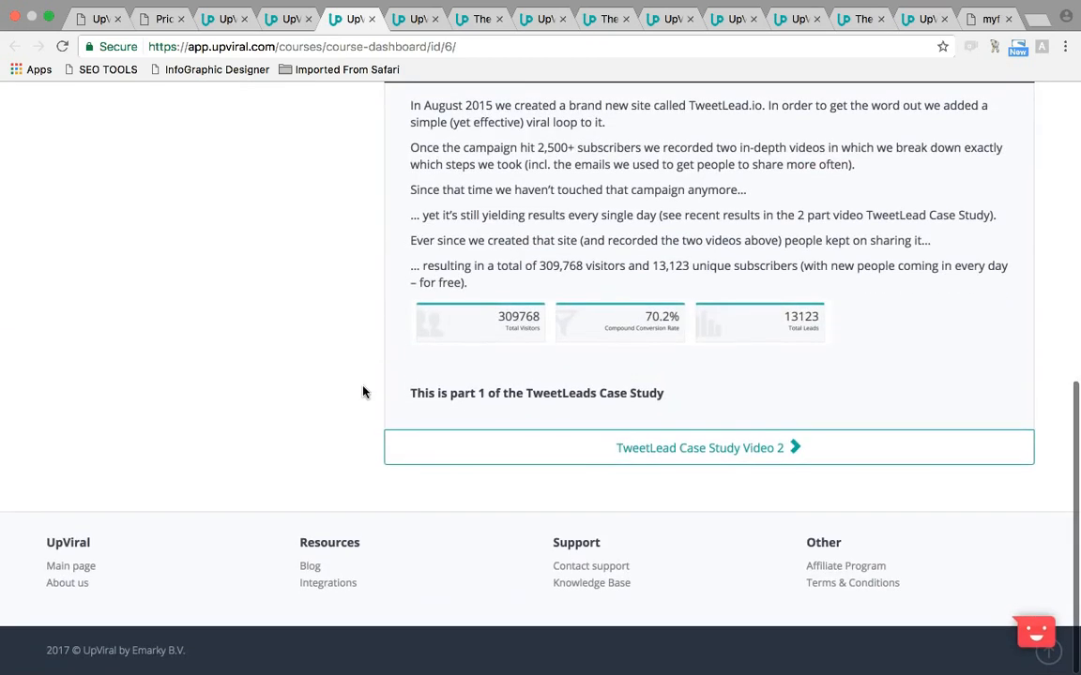
{"action": "scroll", "coordinate": [364, 392], "scroll_direction": "up", "scroll_amount": 2}
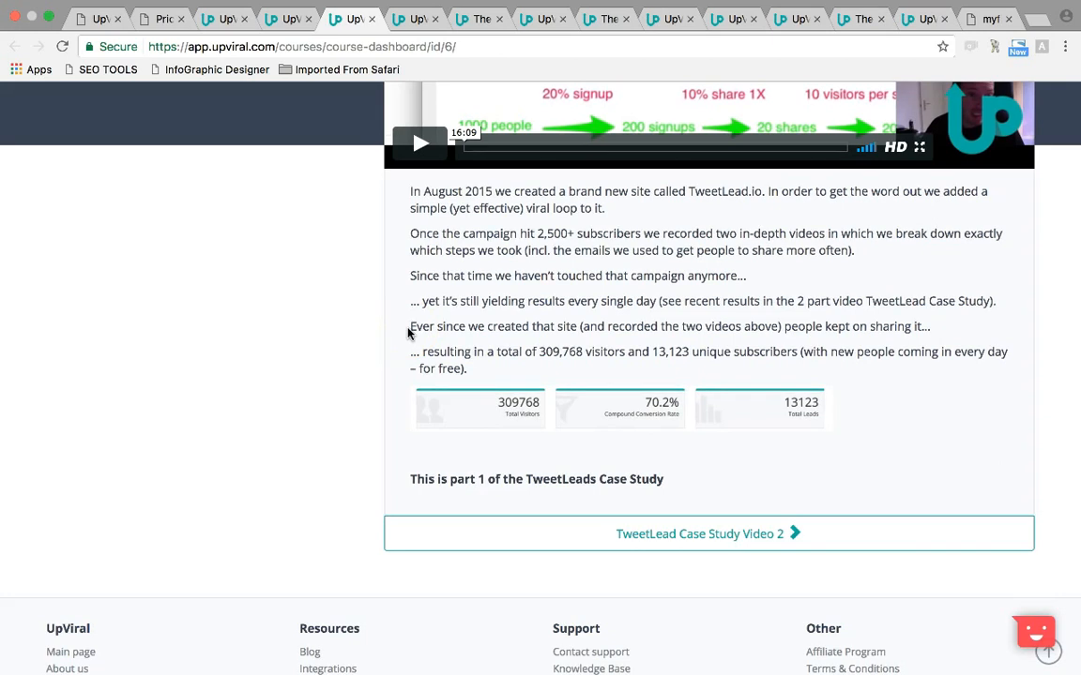
{"action": "scroll", "coordinate": [408, 332], "scroll_direction": "up", "scroll_amount": 3}
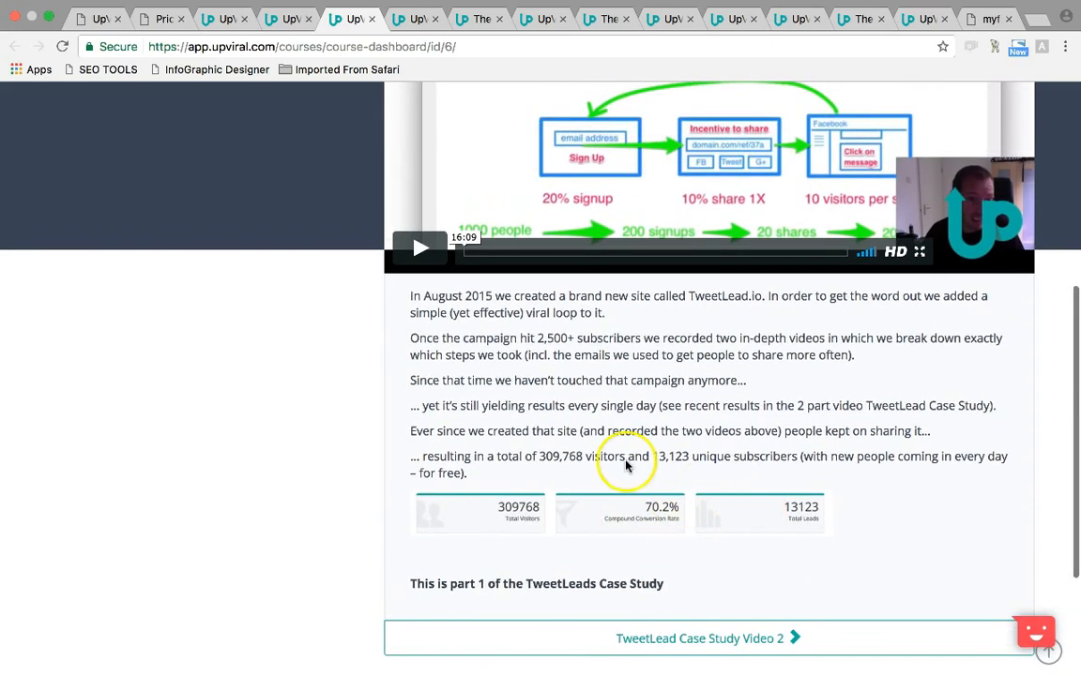
{"action": "scroll", "coordinate": [379, 403], "scroll_direction": "up", "scroll_amount": 7}
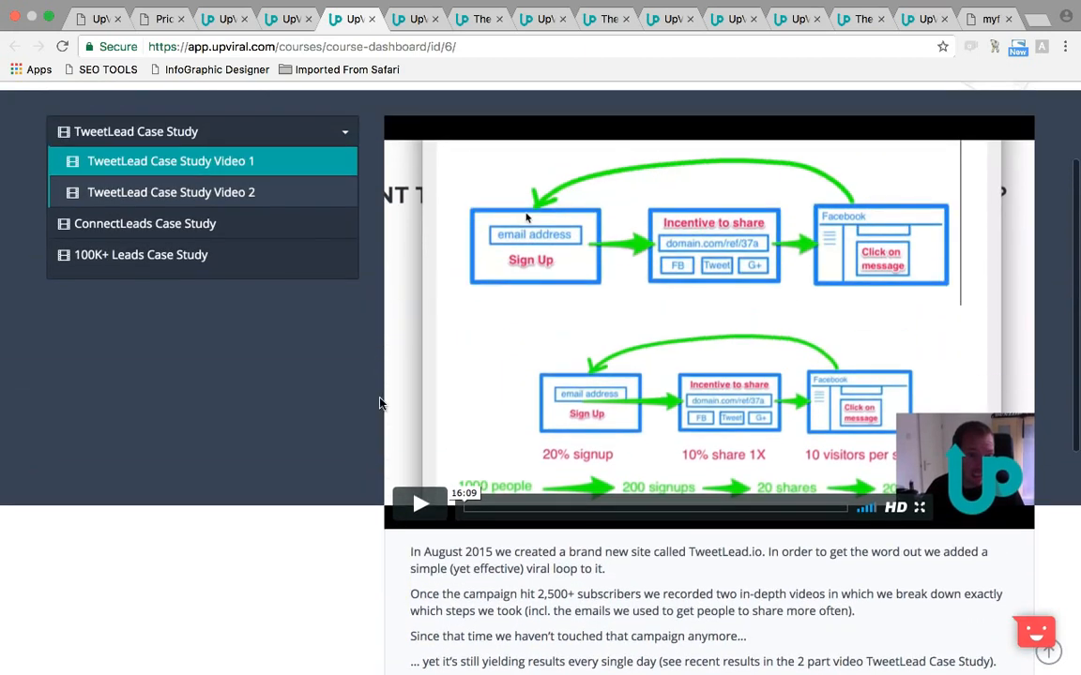
{"action": "scroll", "coordinate": [379, 404], "scroll_direction": "up", "scroll_amount": 1}
Close the Case Studies course and review the Reward/Prize Guide and Contest Promotion lessons in the Bonuses course
{"action": "left_click", "coordinate": [371, 17]}
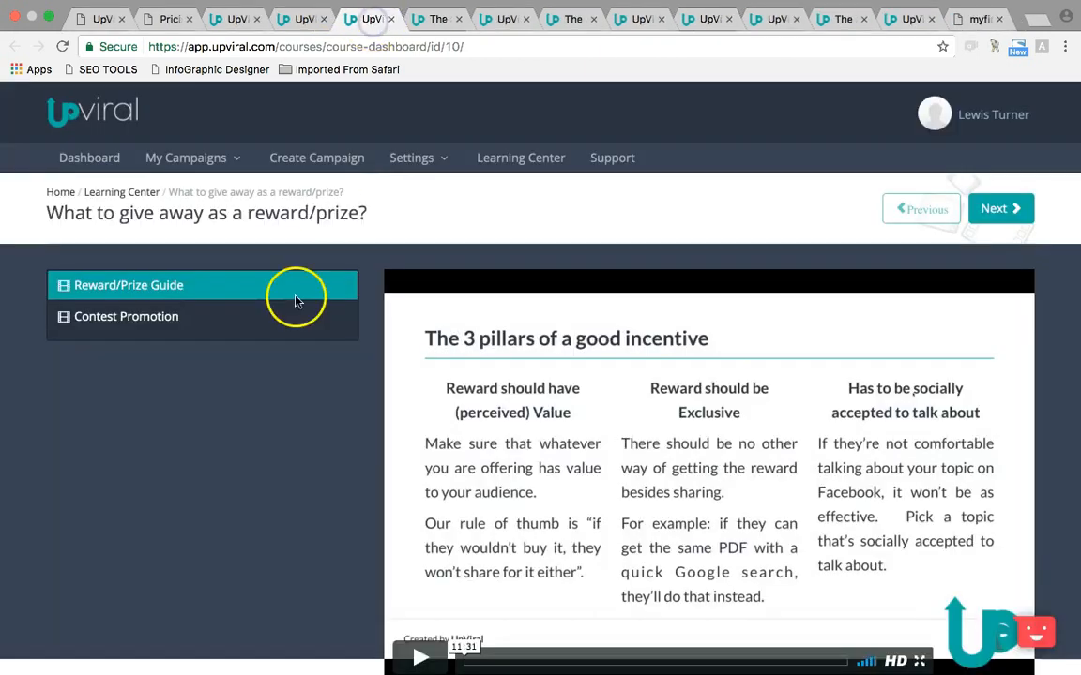
{"action": "scroll", "coordinate": [381, 454], "scroll_direction": "down", "scroll_amount": 2}
{"action": "scroll", "coordinate": [381, 454], "scroll_direction": "up", "scroll_amount": 2}
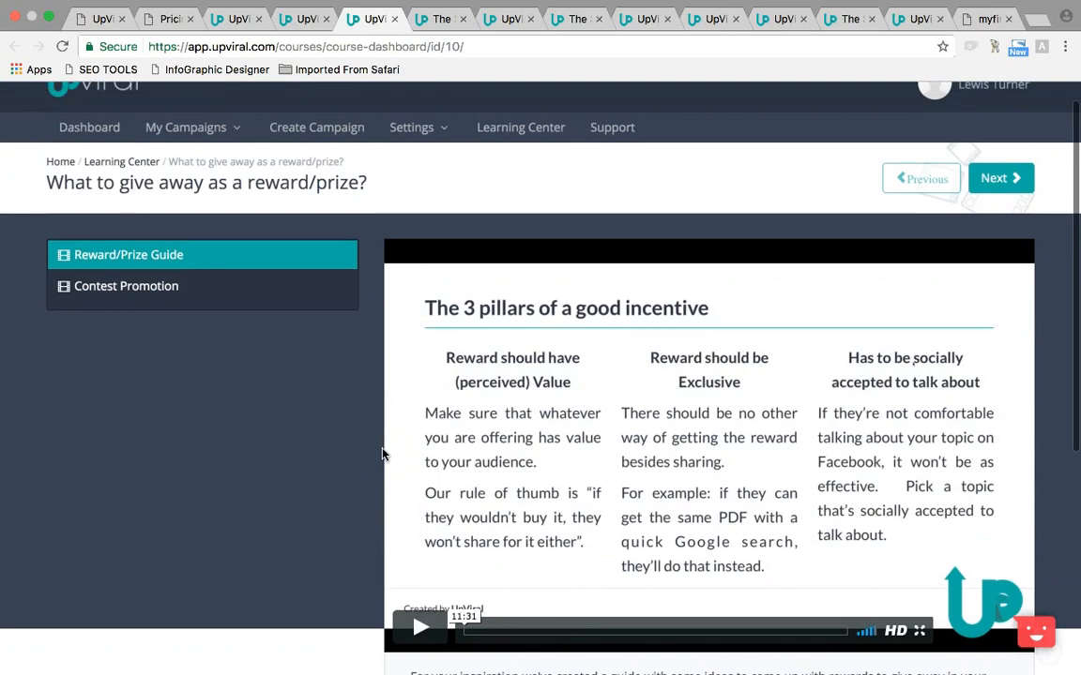
{"action": "left_click", "coordinate": [297, 18]}
{"action": "left_click", "coordinate": [364, 17]}
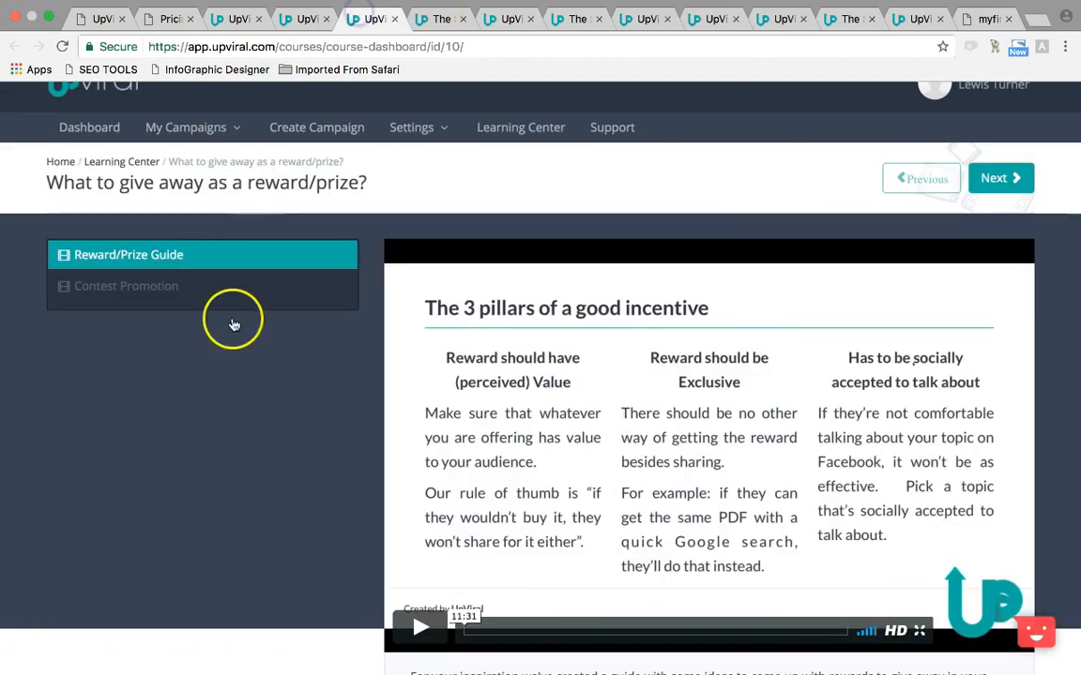
{"action": "scroll", "coordinate": [201, 392], "scroll_direction": "down", "scroll_amount": 2}
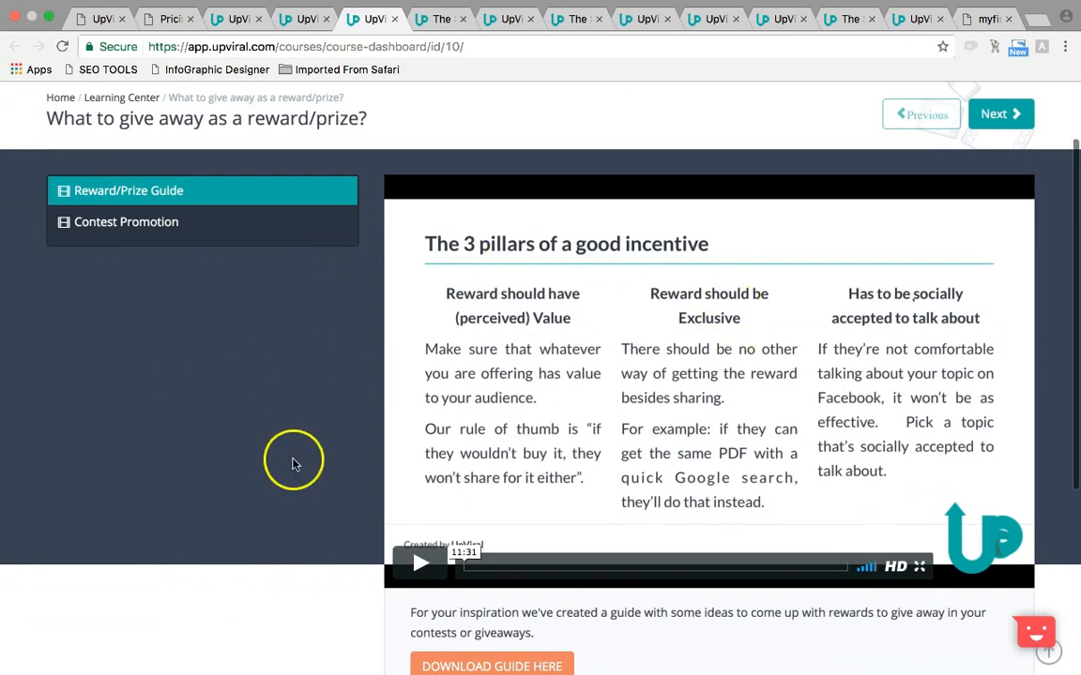
{"action": "scroll", "coordinate": [333, 442], "scroll_direction": "down", "scroll_amount": 1}
{"action": "scroll", "coordinate": [333, 444], "scroll_direction": "down", "scroll_amount": 1}
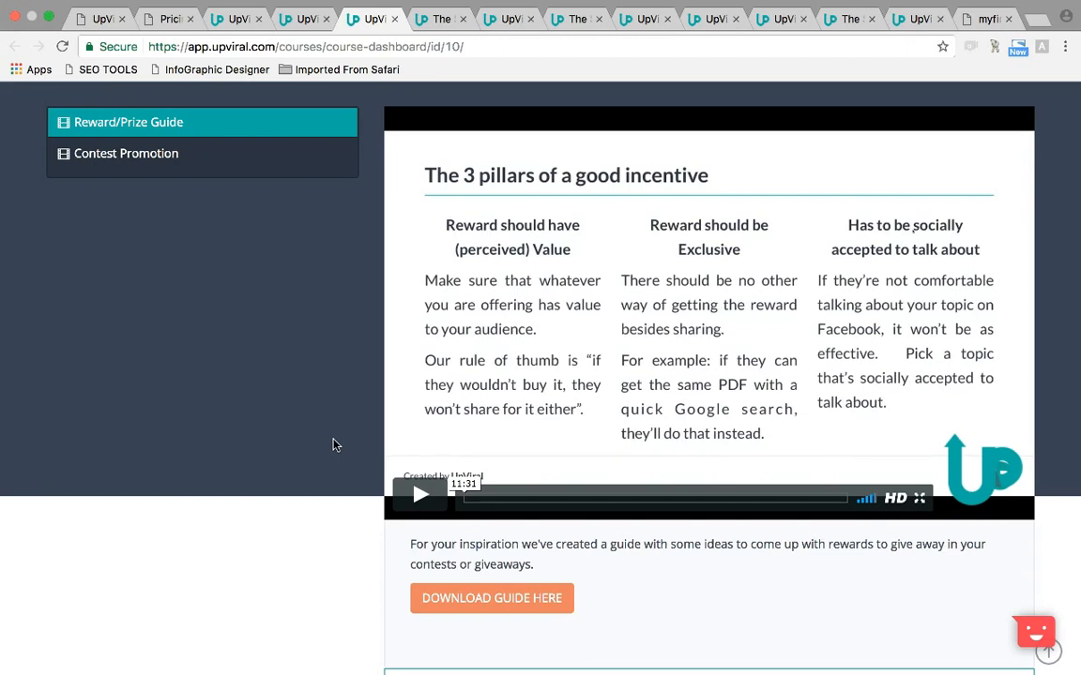
{"action": "scroll", "coordinate": [333, 444], "scroll_direction": "up", "scroll_amount": 2}
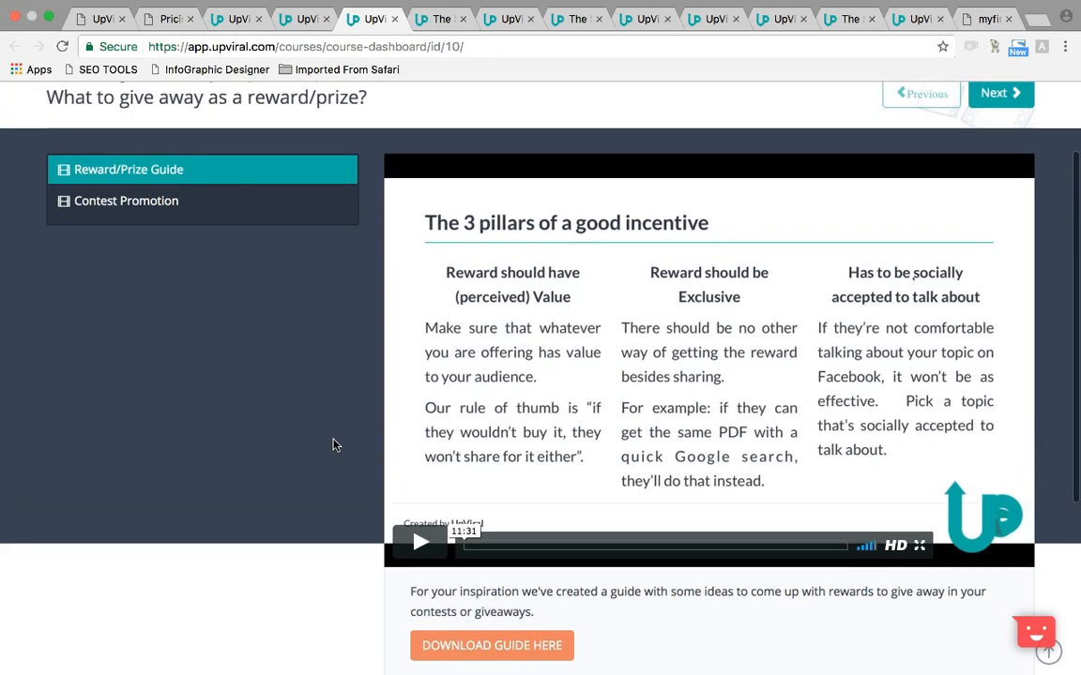
{"action": "left_click", "coordinate": [145, 216]}
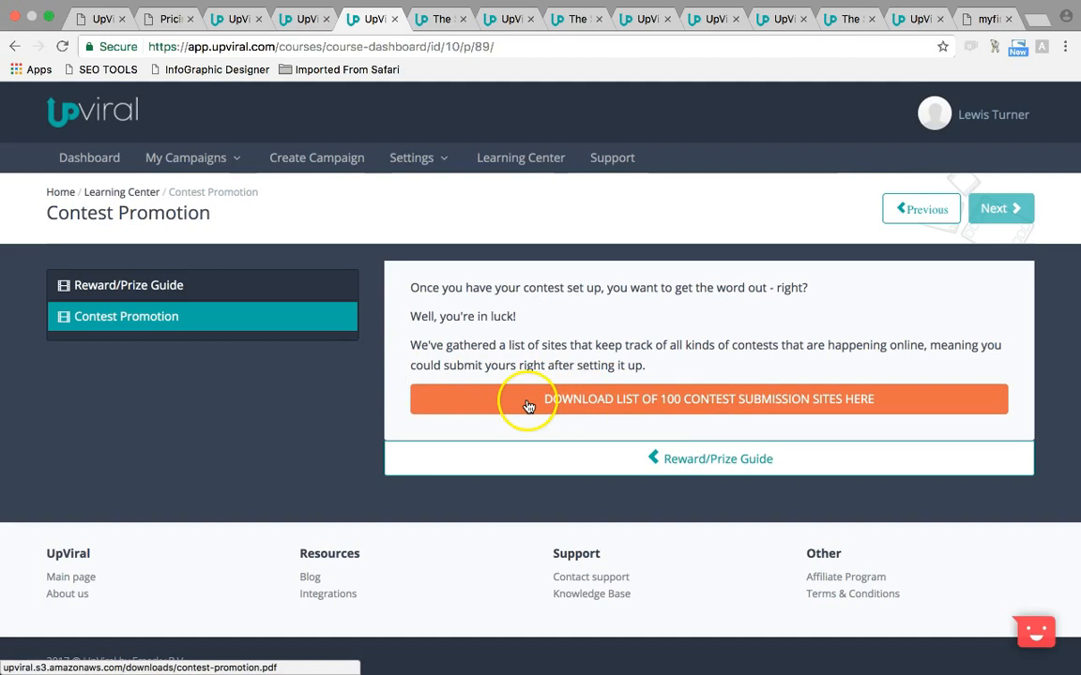
Close the Bonuses course and return to The Simple Cash Formula campaign's lead capture setup
{"action": "left_click", "coordinate": [394, 19]}
{"action": "left_click", "coordinate": [231, 19]}
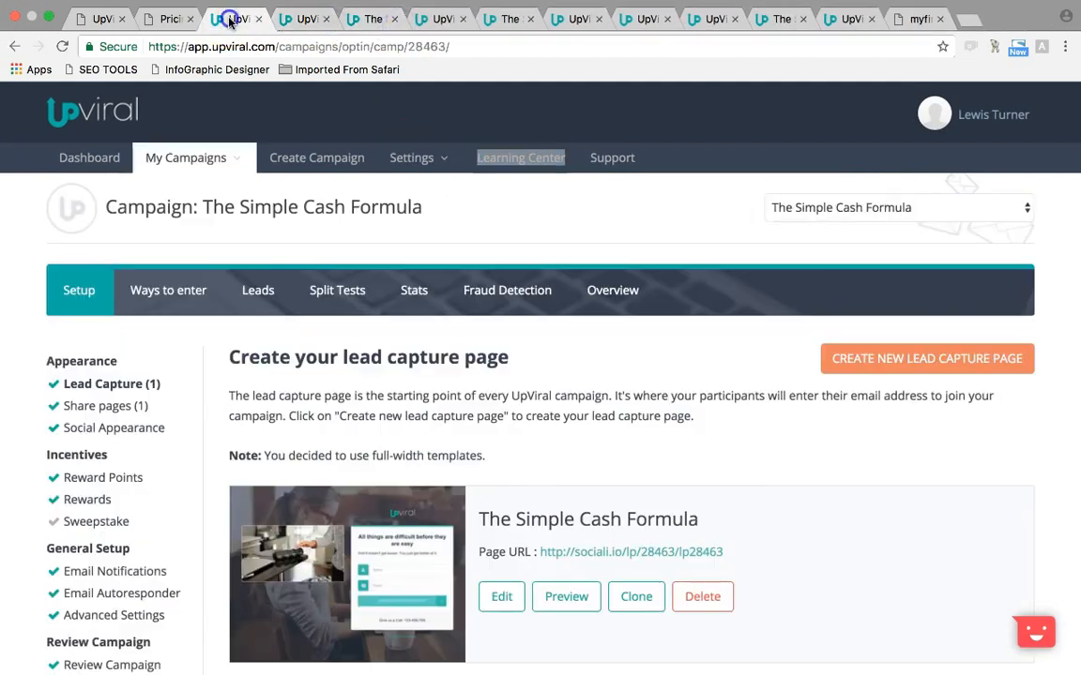
{"action": "left_click", "coordinate": [209, 391]}
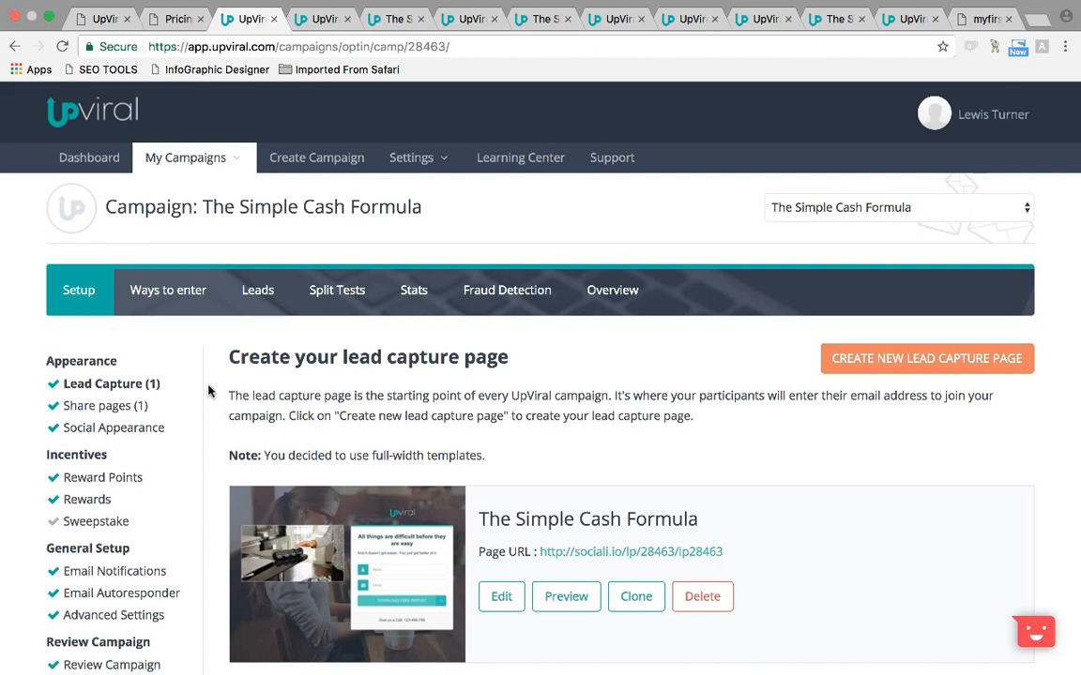
Start a new lead capture page in a separate tab and close the Learning Center tab
{"action": "scroll", "coordinate": [208, 392], "scroll_direction": "down", "scroll_amount": 2}
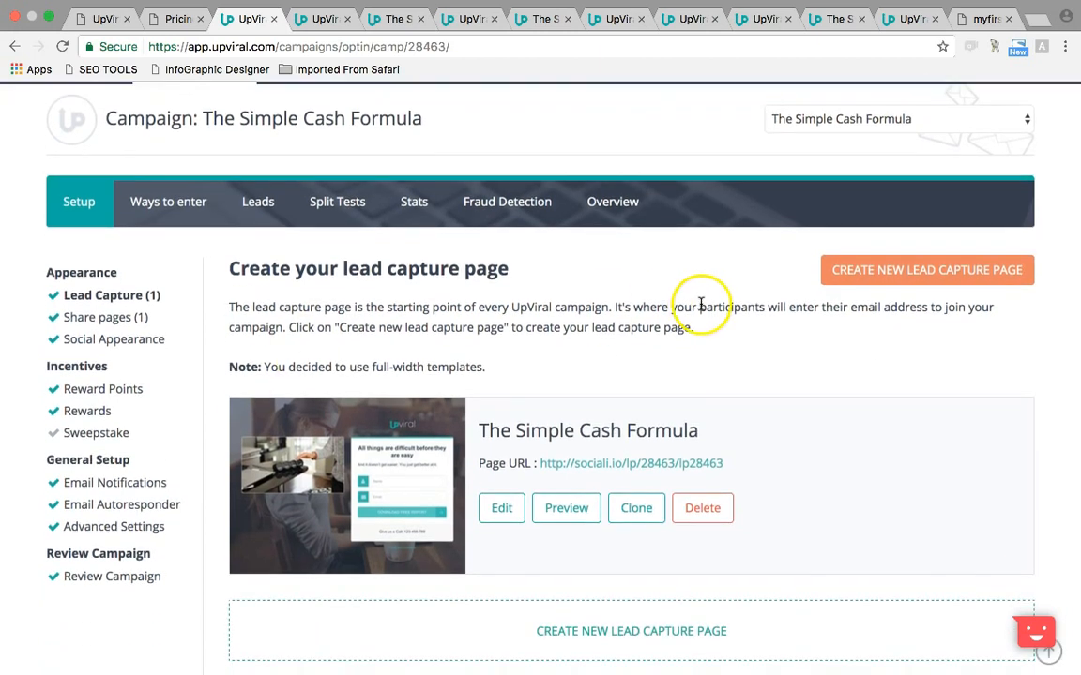
{"action": "right_click", "coordinate": [884, 279]}
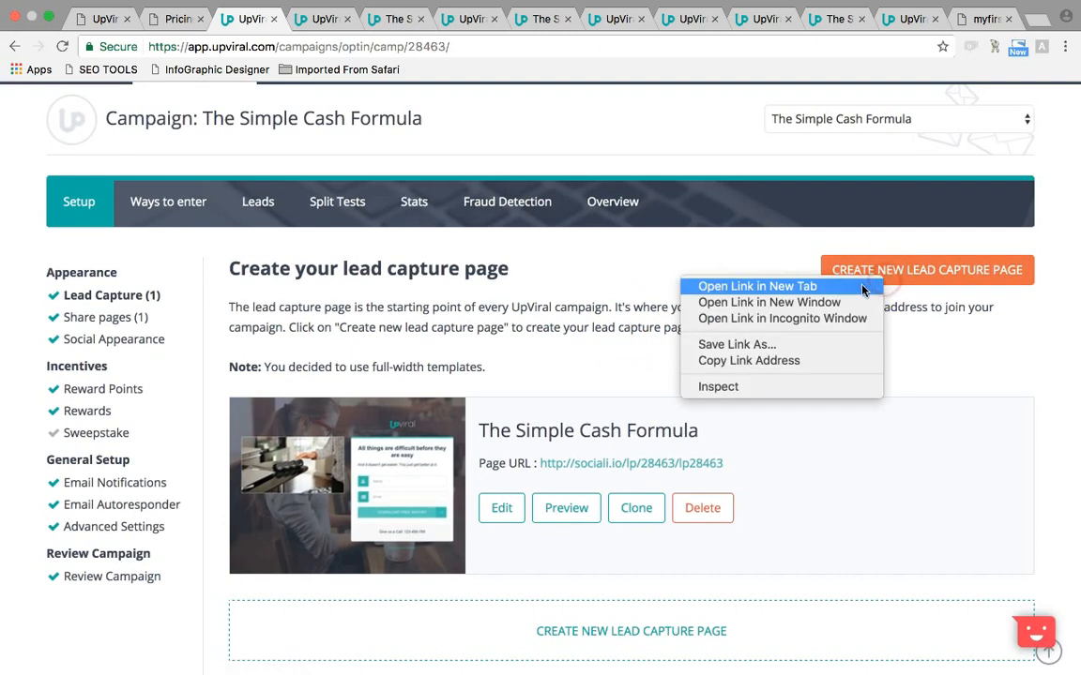
{"action": "left_click", "coordinate": [512, 376]}
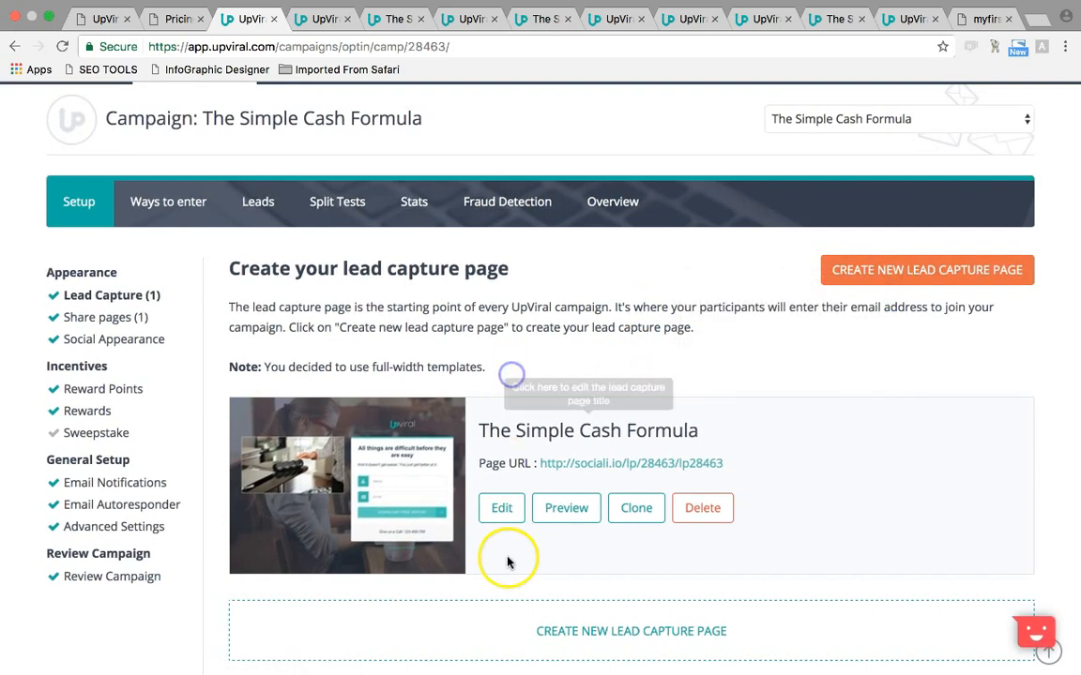
{"action": "right_click", "coordinate": [857, 279]}
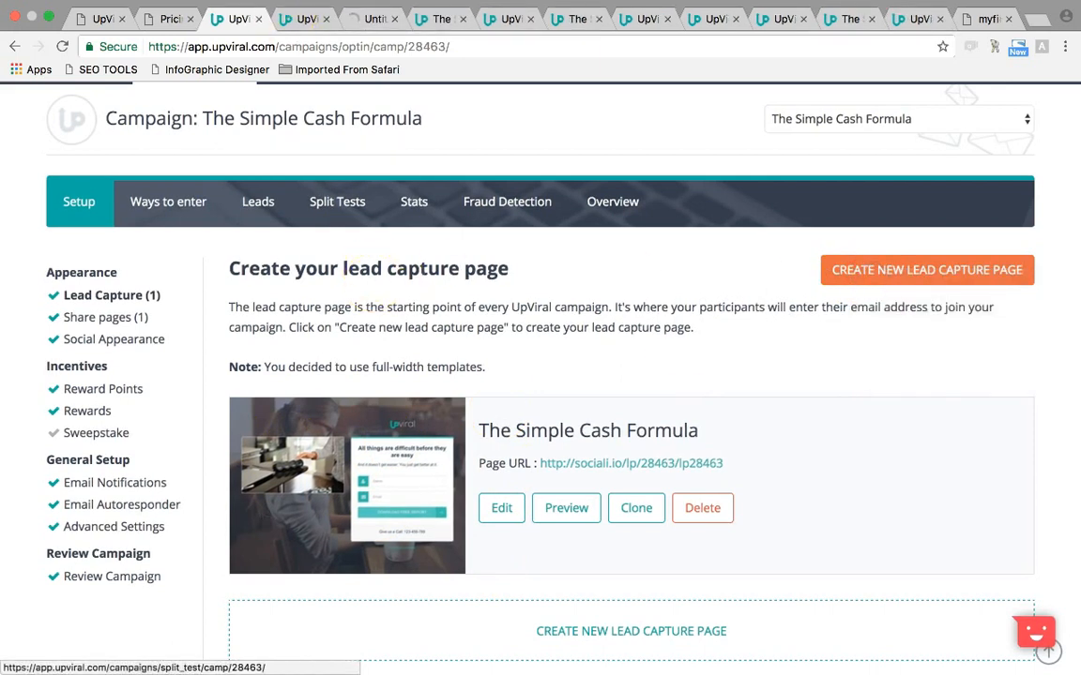
{"action": "left_click", "coordinate": [298, 27]}
{"action": "left_click", "coordinate": [326, 18]}
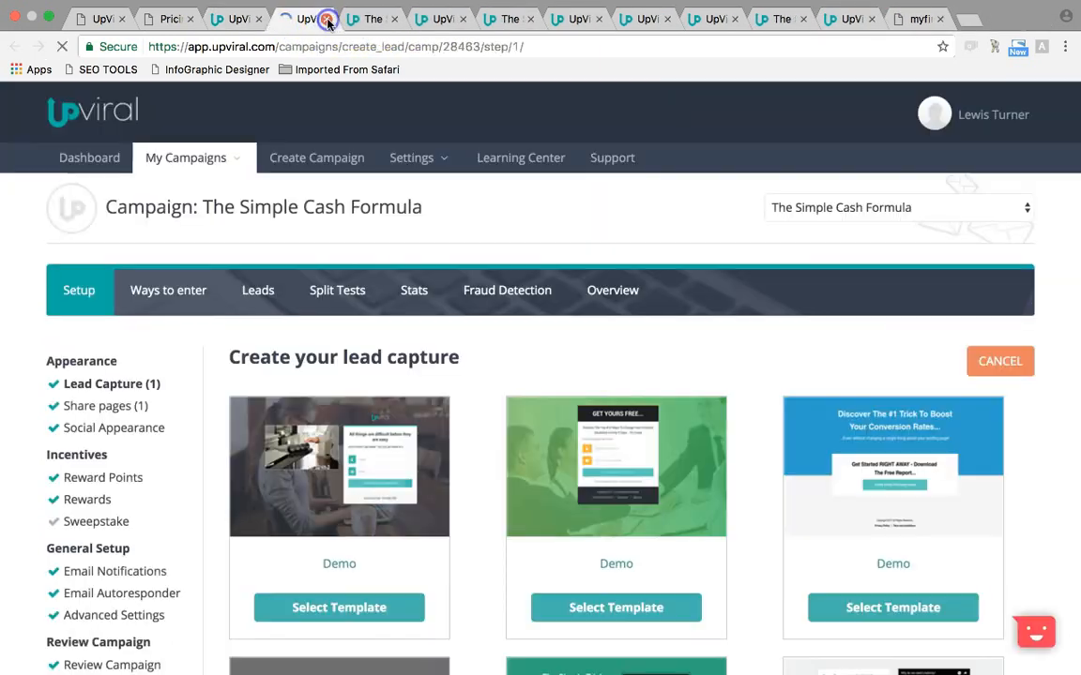
Browse the lead capture page templates from the first row to the last and back through the designs
{"action": "scroll", "coordinate": [343, 413], "scroll_direction": "down", "scroll_amount": 2}
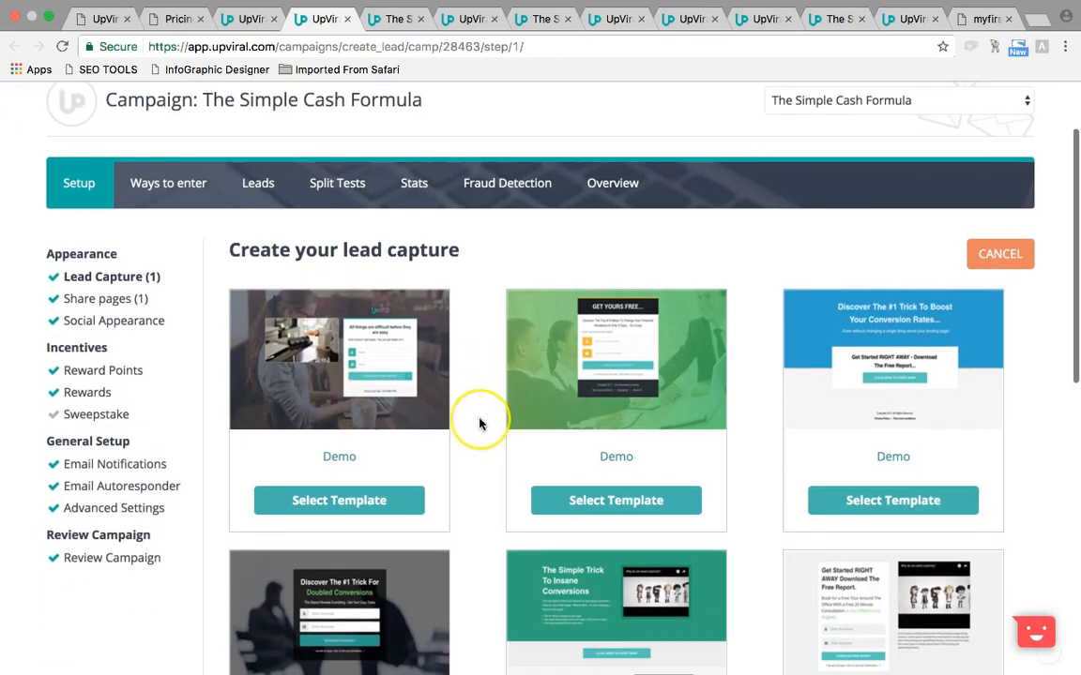
{"action": "scroll", "coordinate": [478, 424], "scroll_direction": "down", "scroll_amount": 5}
{"action": "scroll", "coordinate": [479, 423], "scroll_direction": "down", "scroll_amount": 3}
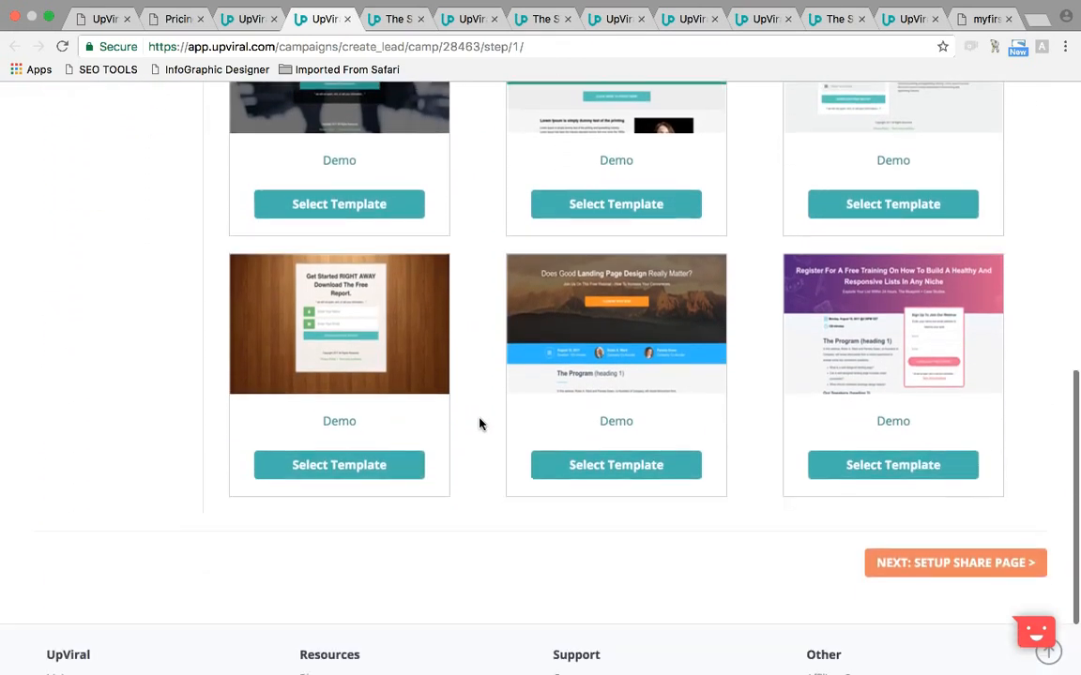
{"action": "scroll", "coordinate": [479, 424], "scroll_direction": "up", "scroll_amount": 1}
{"action": "scroll", "coordinate": [478, 424], "scroll_direction": "up", "scroll_amount": 2}
{"action": "scroll", "coordinate": [479, 424], "scroll_direction": "up", "scroll_amount": 4}
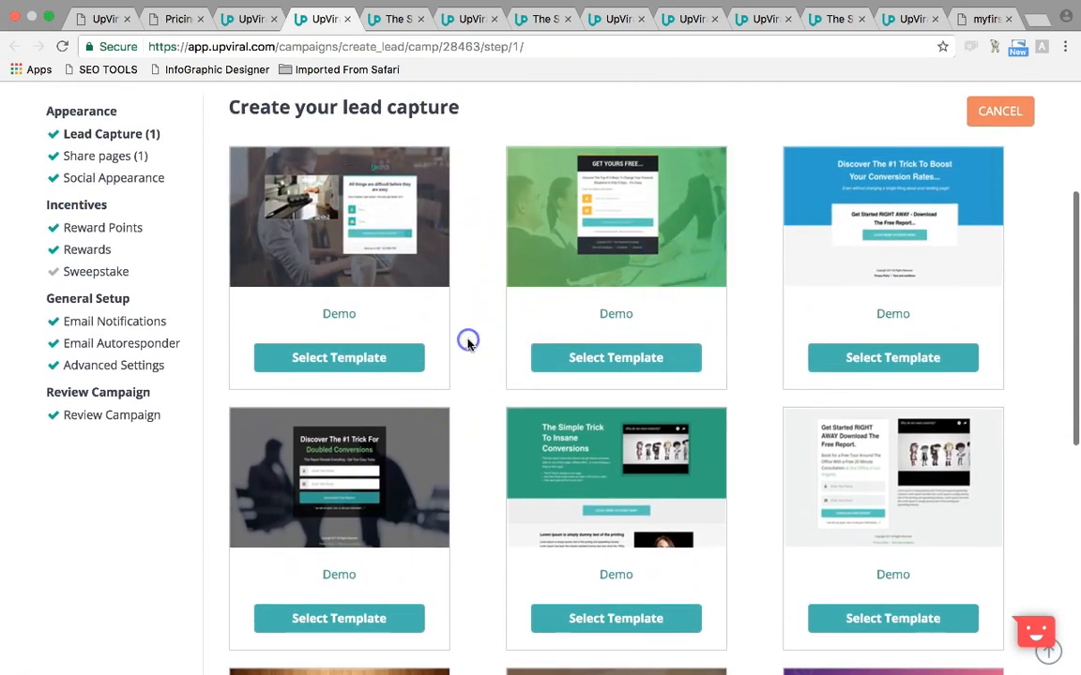
{"action": "scroll", "coordinate": [467, 342], "scroll_direction": "down", "scroll_amount": 5}
{"action": "scroll", "coordinate": [467, 342], "scroll_direction": "down", "scroll_amount": 2}
{"action": "scroll", "coordinate": [468, 341], "scroll_direction": "up", "scroll_amount": 3}
{"action": "scroll", "coordinate": [467, 342], "scroll_direction": "down", "scroll_amount": 2}
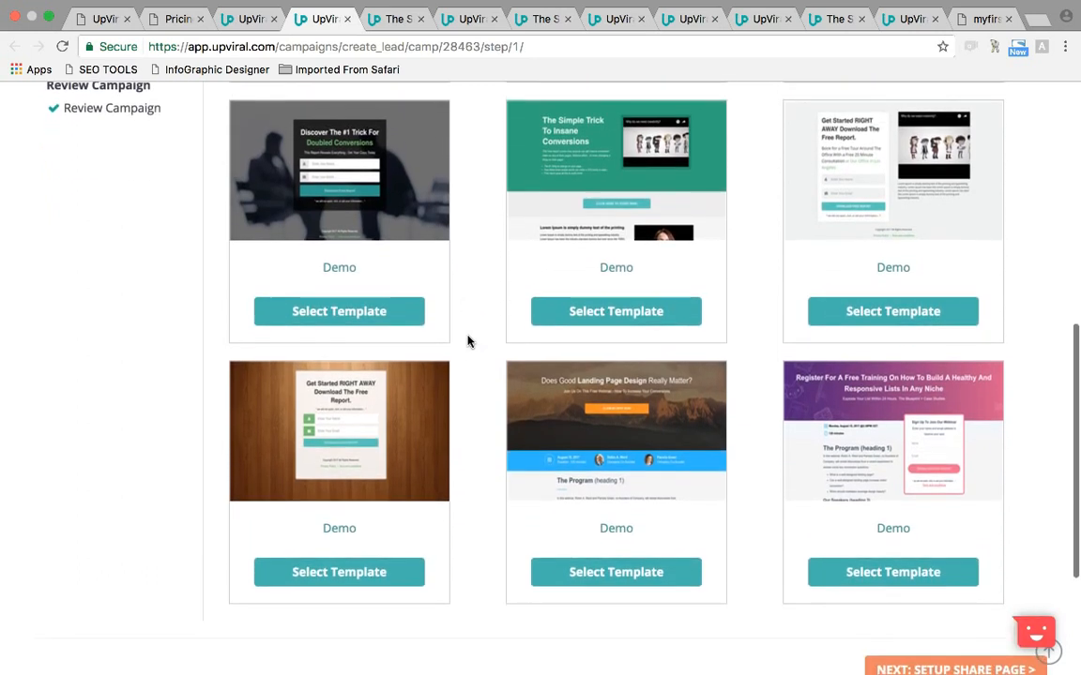
Leave the template gallery, return to the campaign's lead capture setup and open The Simple Cash Formula page for editing
{"action": "scroll", "coordinate": [467, 342], "scroll_direction": "up", "scroll_amount": 1}
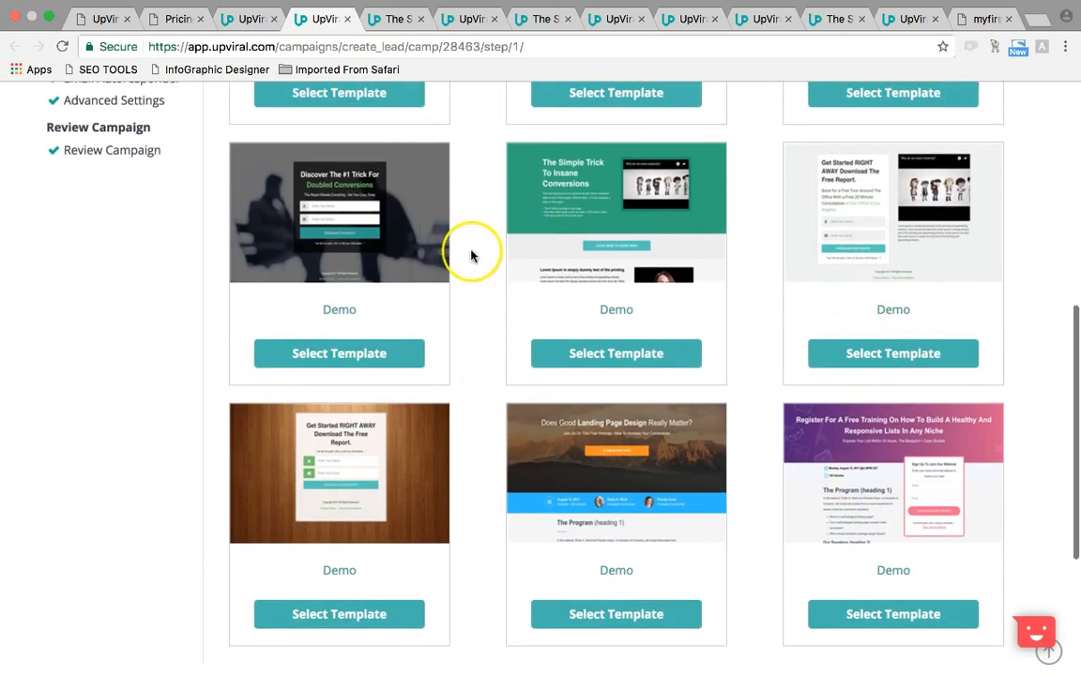
{"action": "scroll", "coordinate": [472, 249], "scroll_direction": "up", "scroll_amount": 5}
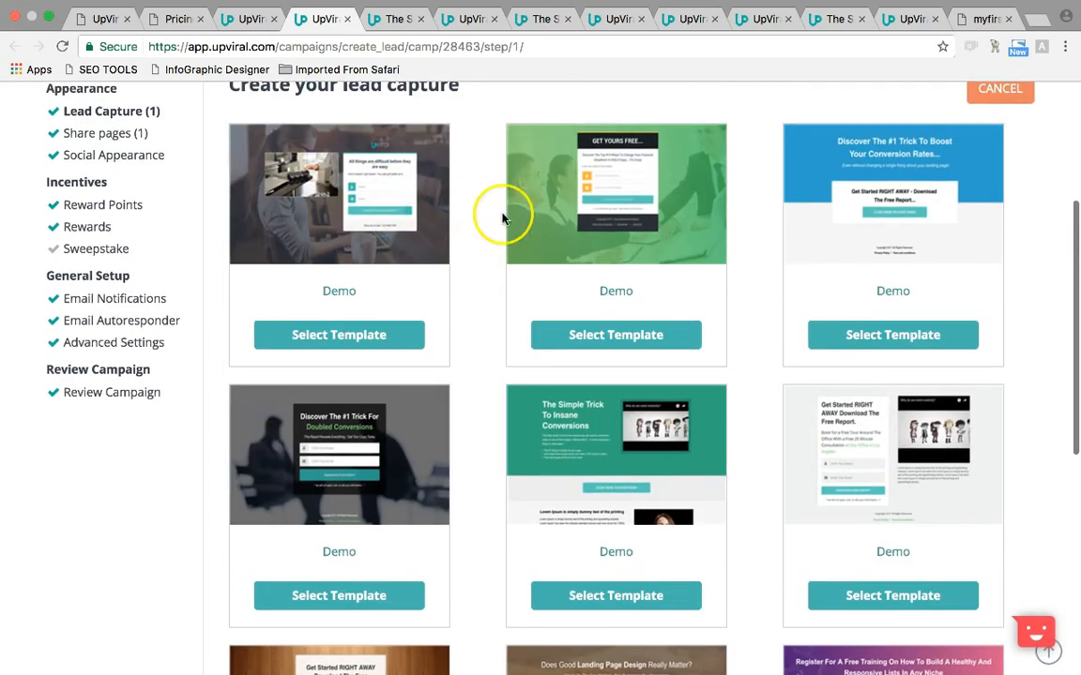
{"action": "left_click", "coordinate": [252, 19]}
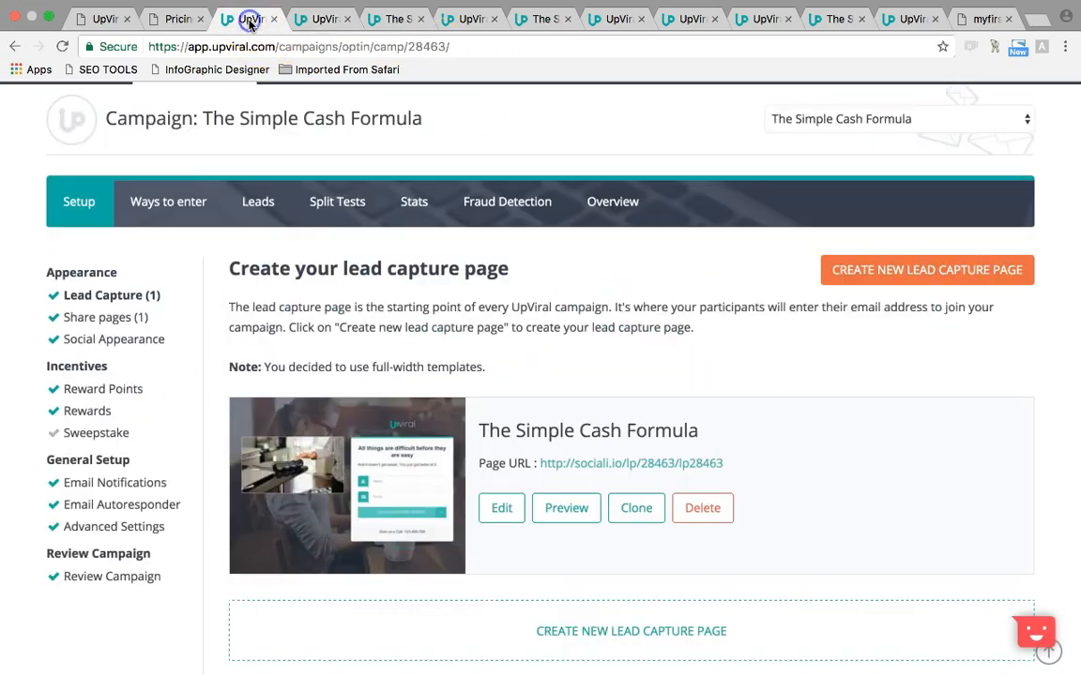
{"action": "left_click", "coordinate": [318, 18]}
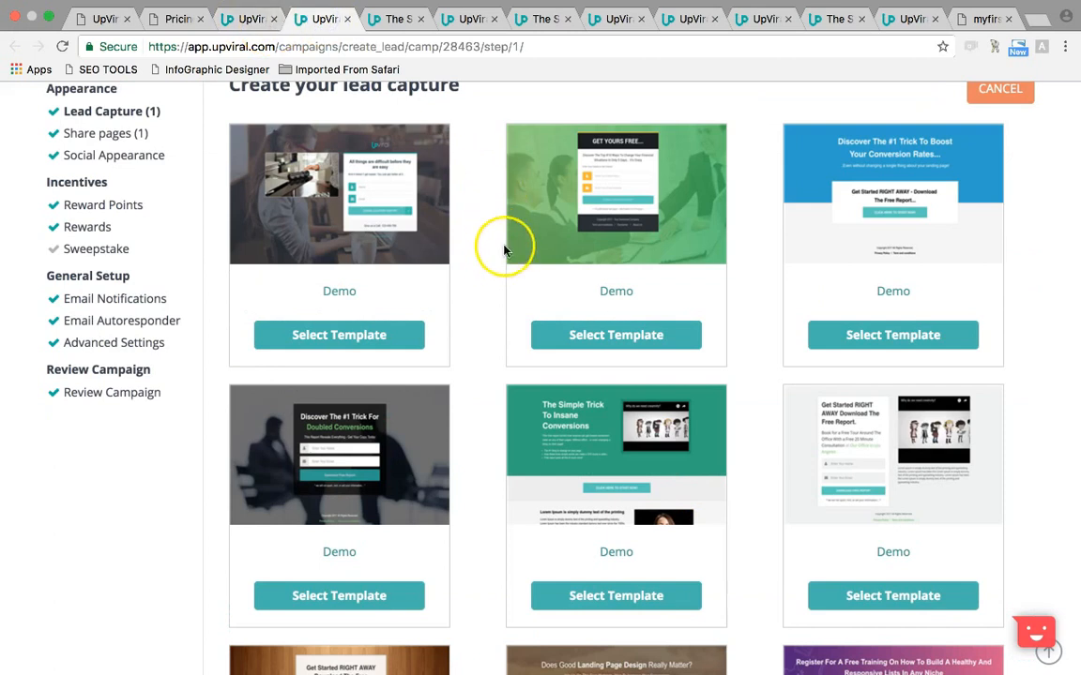
{"action": "left_click", "coordinate": [253, 20]}
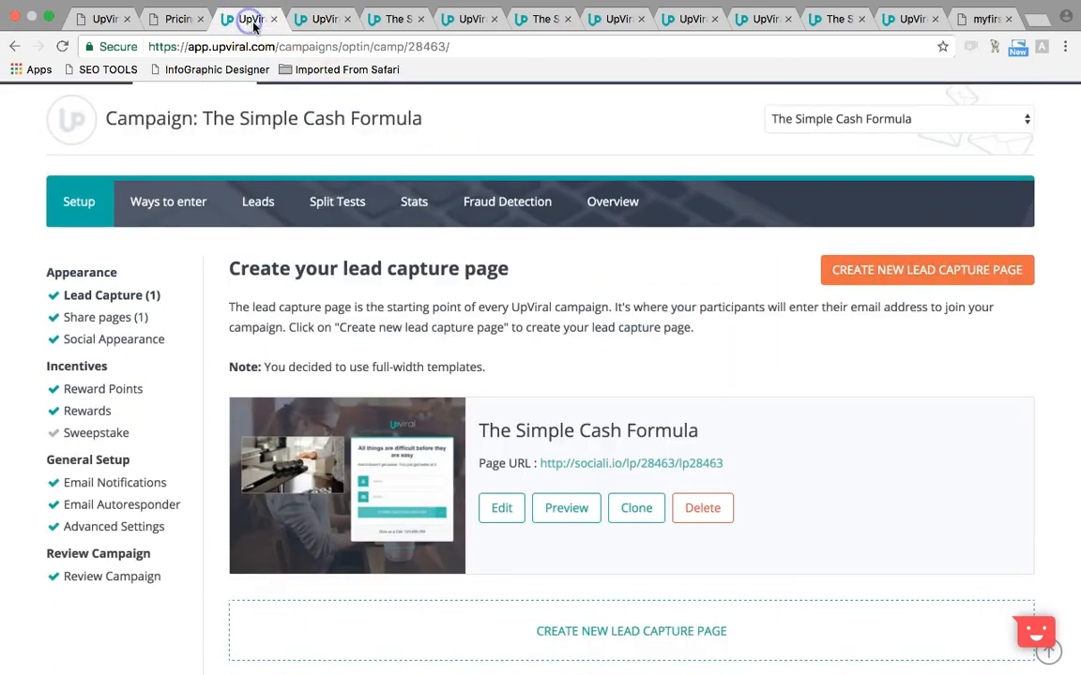
{"action": "left_click", "coordinate": [503, 511]}
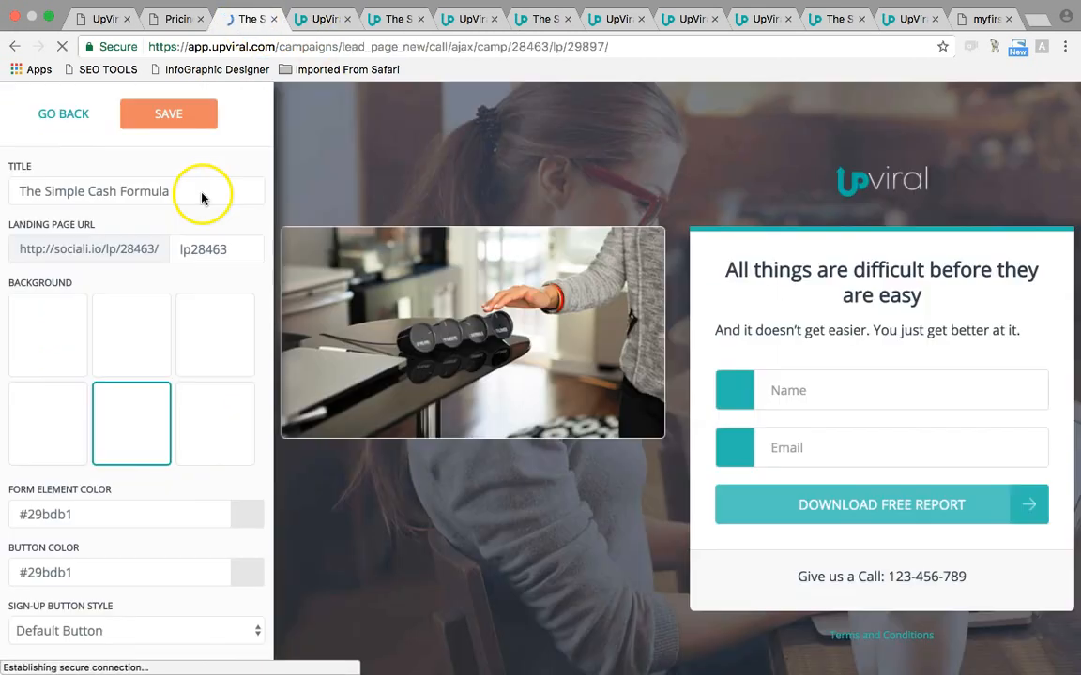
Try to shrink the product image beside the sign-up form
{"action": "left_click", "coordinate": [560, 270]}
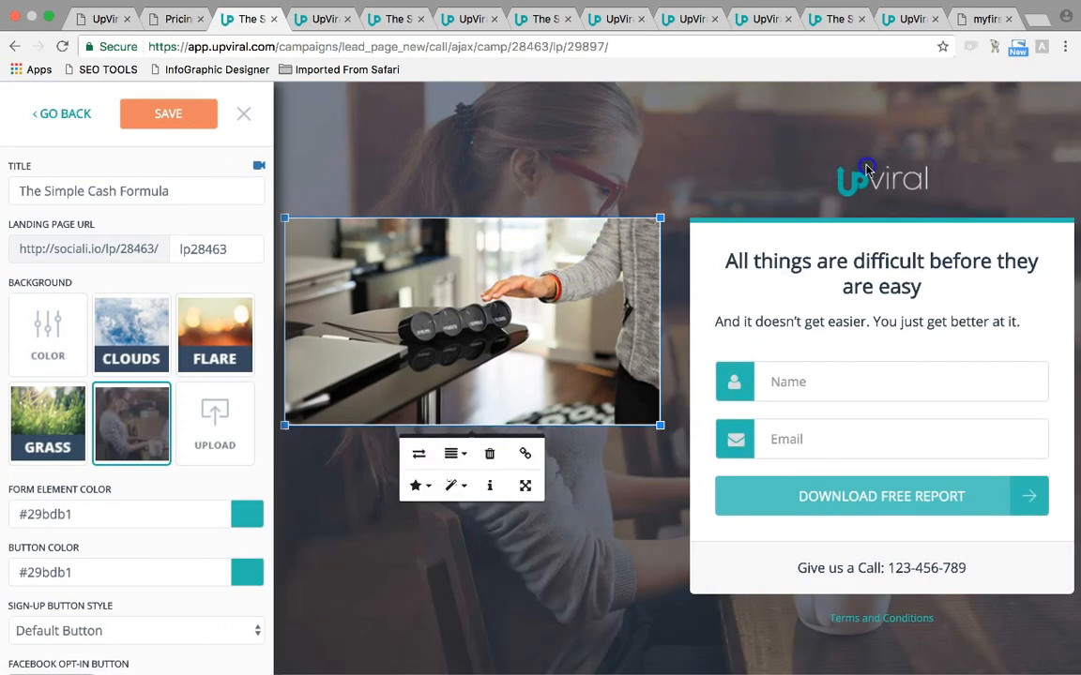
{"action": "left_click", "coordinate": [635, 406]}
{"action": "left_click", "coordinate": [743, 498]}
{"action": "left_click", "coordinate": [506, 370]}
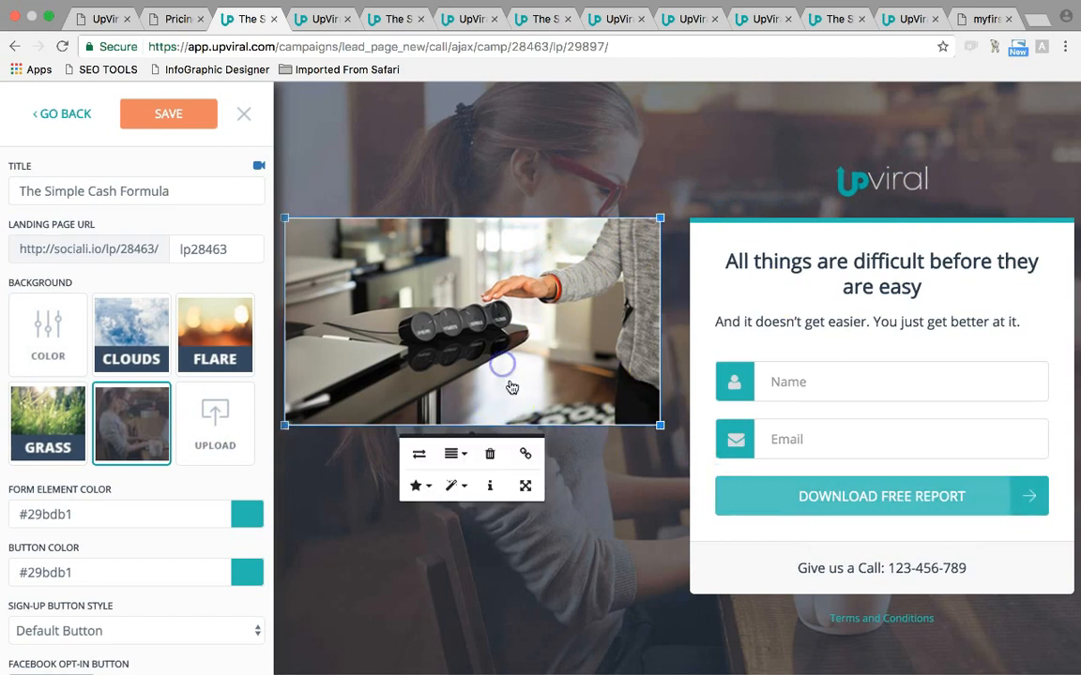
{"action": "left_click", "coordinate": [527, 486]}
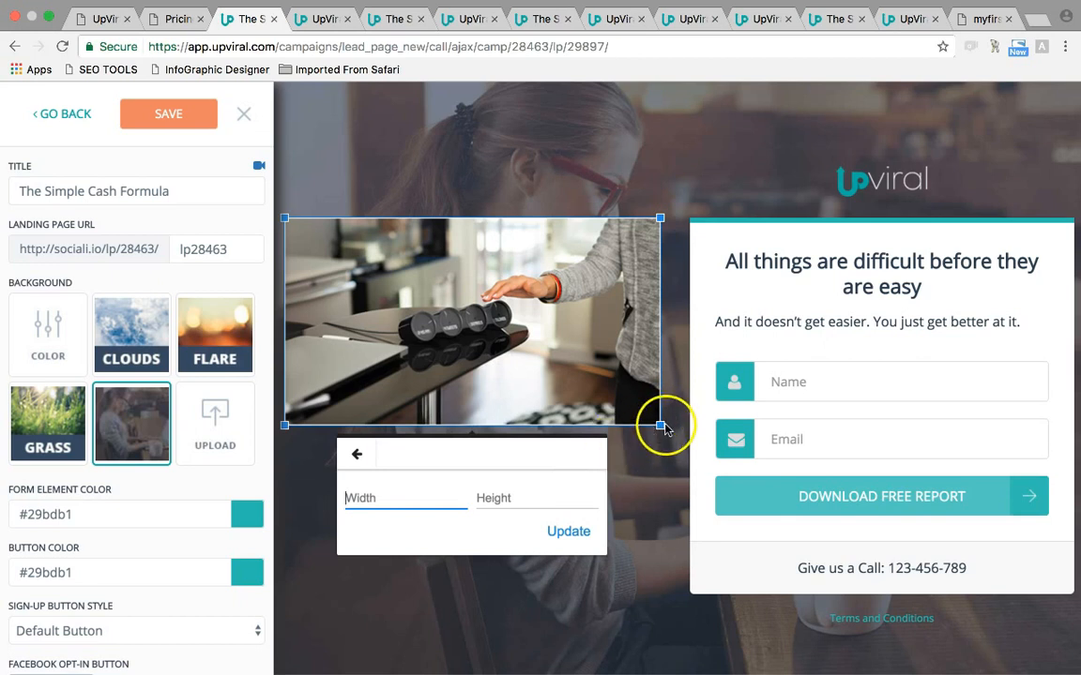
{"action": "left_click_drag", "start_coordinate": [661, 428], "coordinate": [490, 337]}
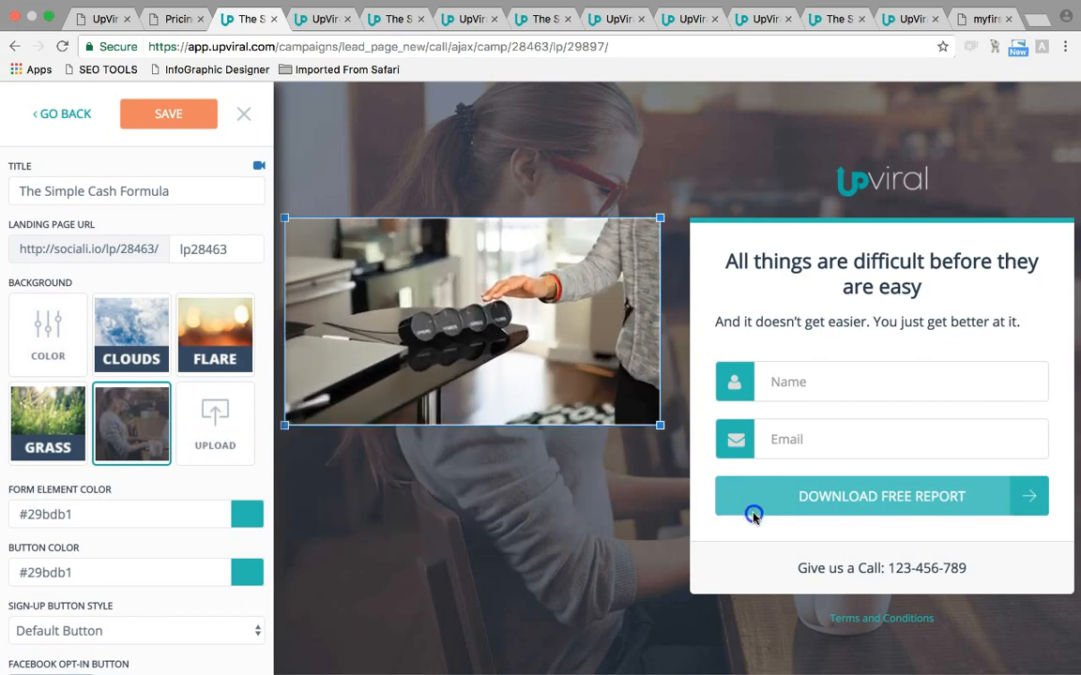
{"action": "mouse_move", "coordinate": [792, 551]}
{"action": "left_mouse_down"}
{"action": "mouse_move", "coordinate": [340, 302]}
{"action": "mouse_move", "coordinate": [780, 543]}
{"action": "left_mouse_up"}
{"action": "left_click", "coordinate": [801, 554]}
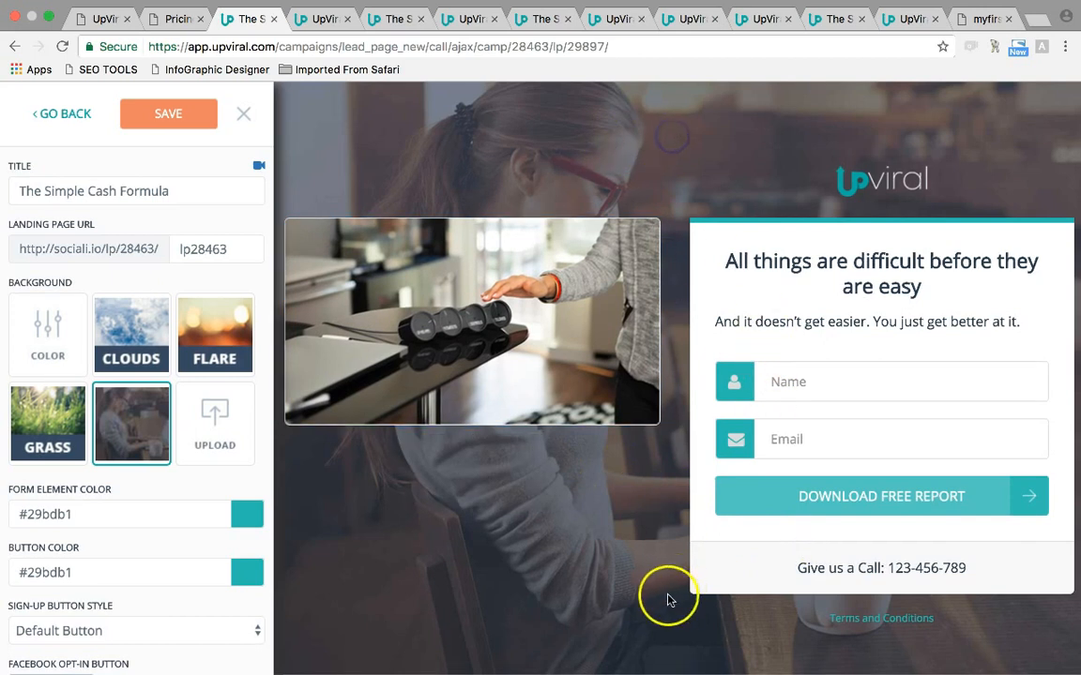
Delete the product image beside the form and the UpViral logo above it
{"action": "left_click", "coordinate": [542, 284]}
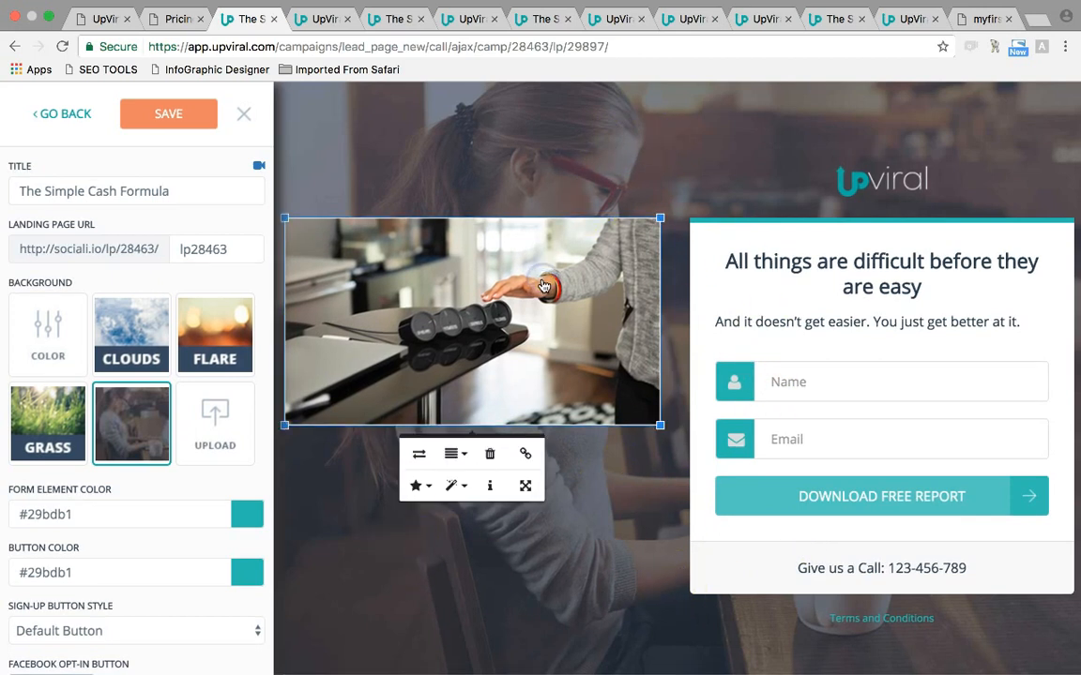
{"action": "left_click", "coordinate": [491, 455]}
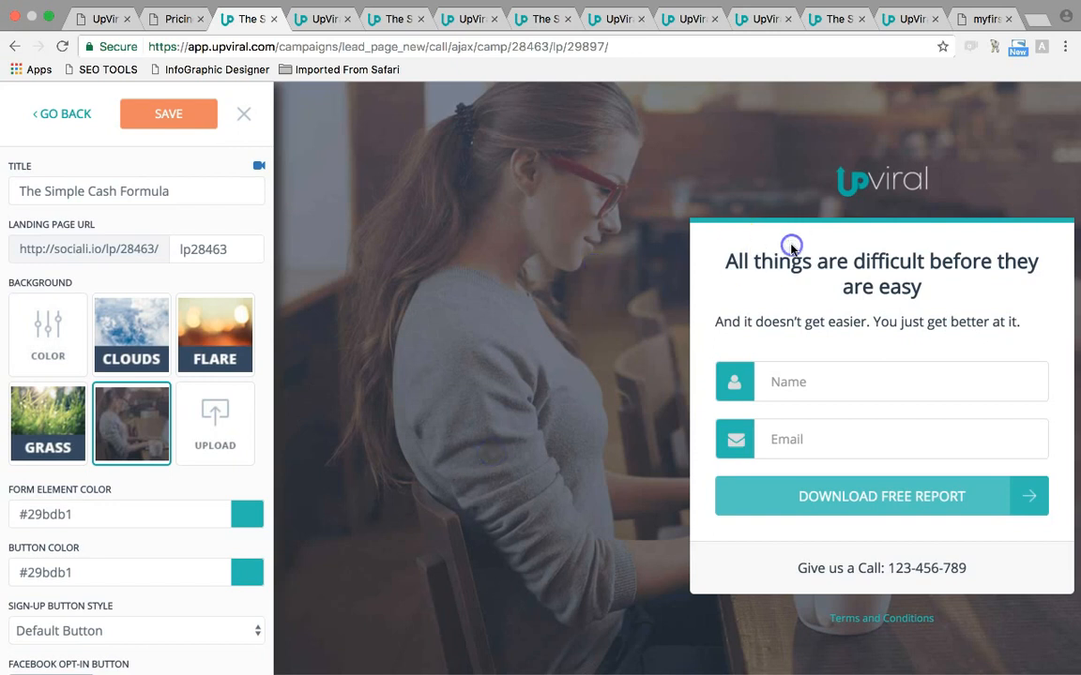
{"action": "left_click", "coordinate": [854, 180]}
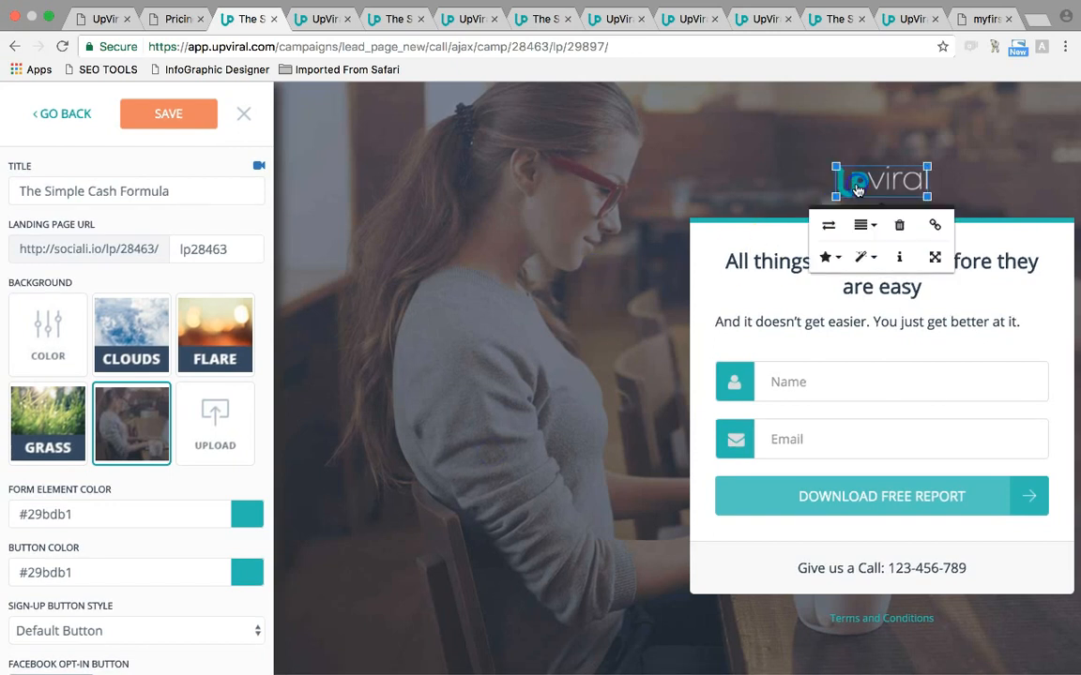
{"action": "left_click", "coordinate": [904, 226]}
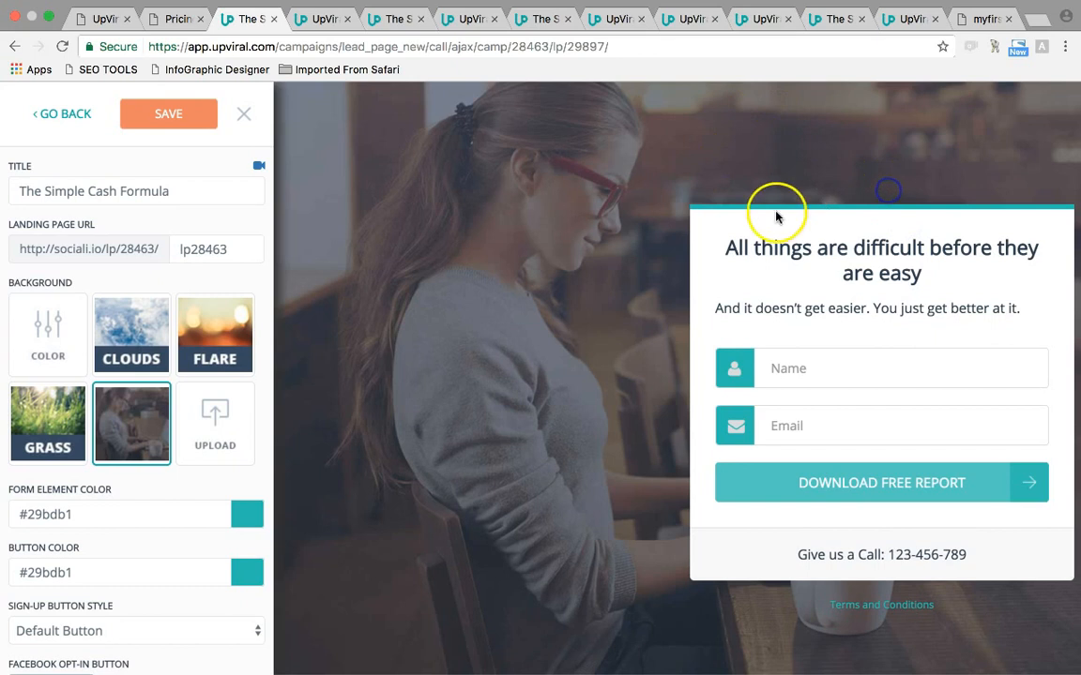
Replace the form's headline with "Hello" in front of the "And it doesn't get easier. You just get better at it." text
{"action": "double_click", "coordinate": [736, 248]}
{"action": "triple_click", "coordinate": [736, 249]}
{"action": "left_click", "coordinate": [744, 314]}
{"action": "left_click", "coordinate": [782, 308]}
{"action": "left_click", "coordinate": [813, 311]}
{"action": "key", "text": "BackSpace"}
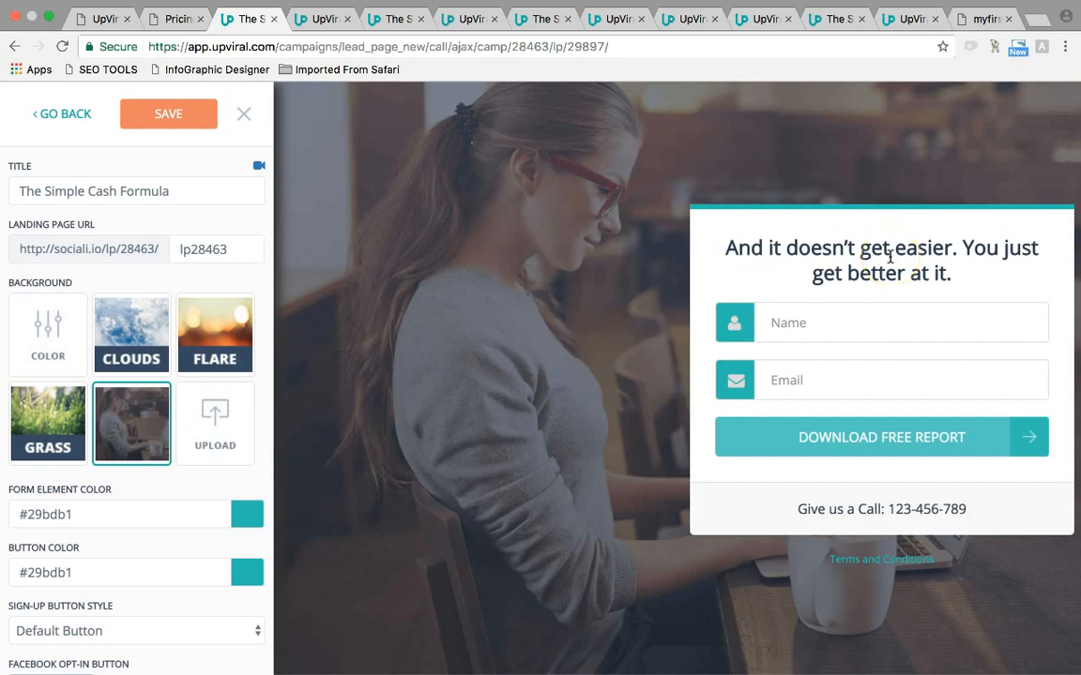
{"action": "type", "text": "Hello"}
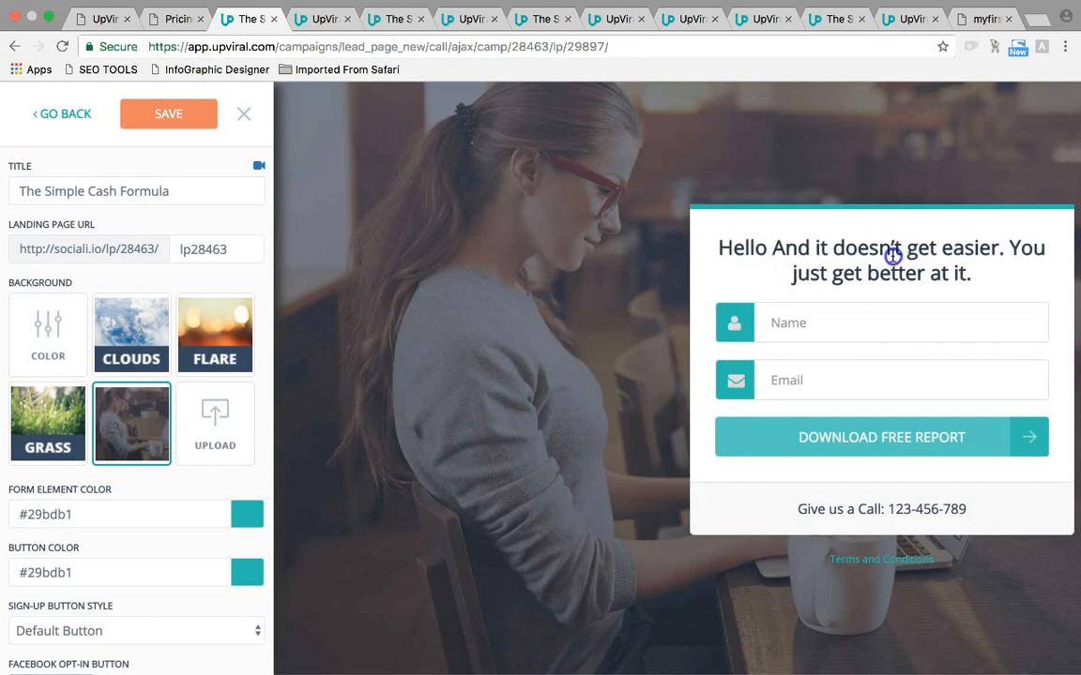
Open the Name field's placeholder text and the Download Free Report button's label for editing
{"action": "left_click", "coordinate": [825, 311]}
{"action": "double_click", "coordinate": [809, 379]}
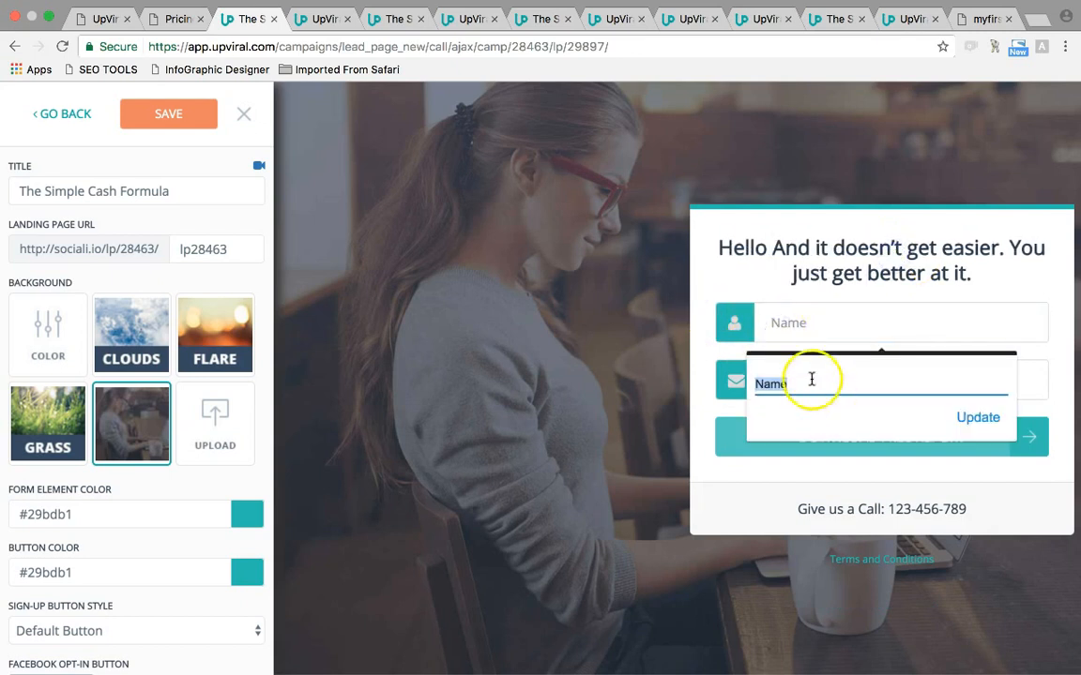
{"action": "left_click", "coordinate": [790, 272]}
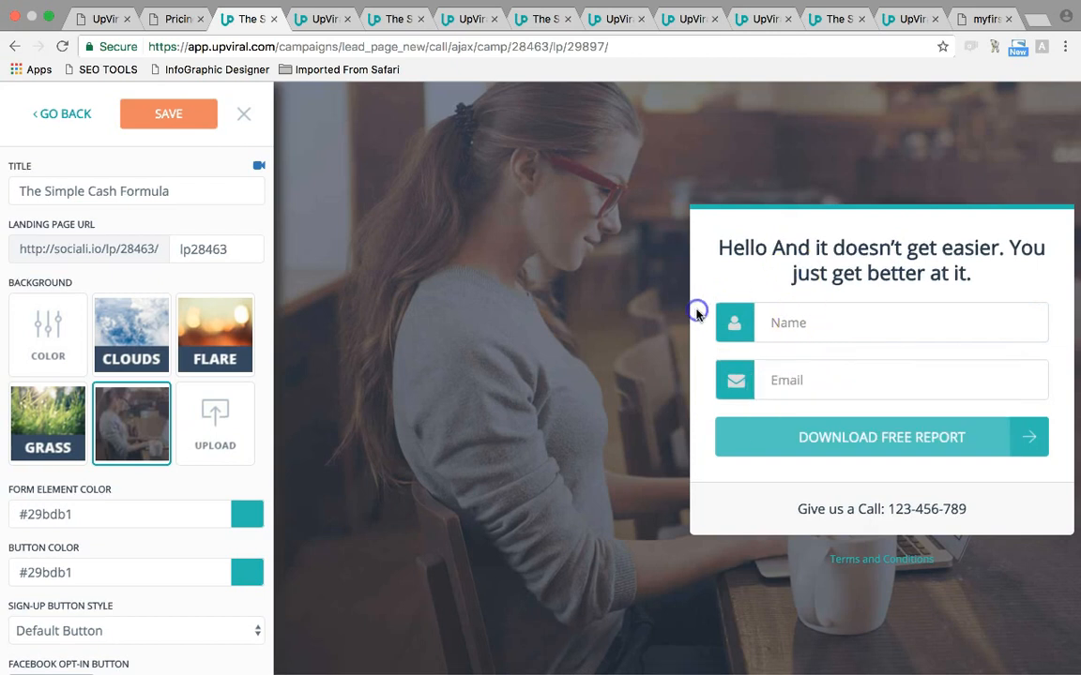
{"action": "left_click", "coordinate": [797, 437]}
{"action": "left_click", "coordinate": [862, 498]}
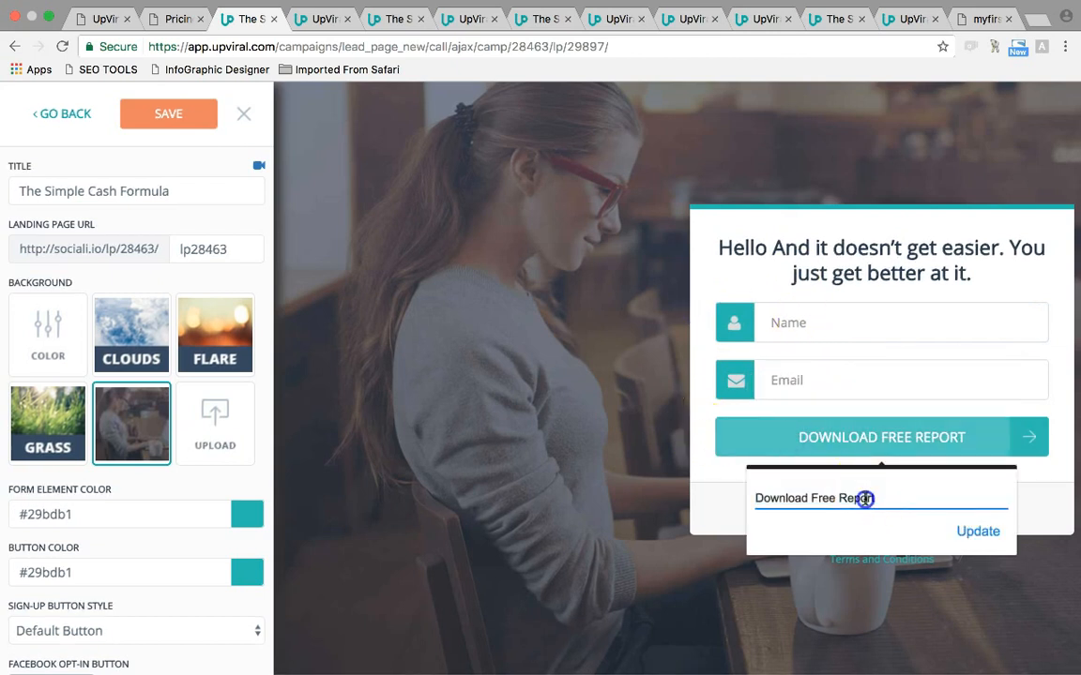
{"action": "key", "text": "super+a"}
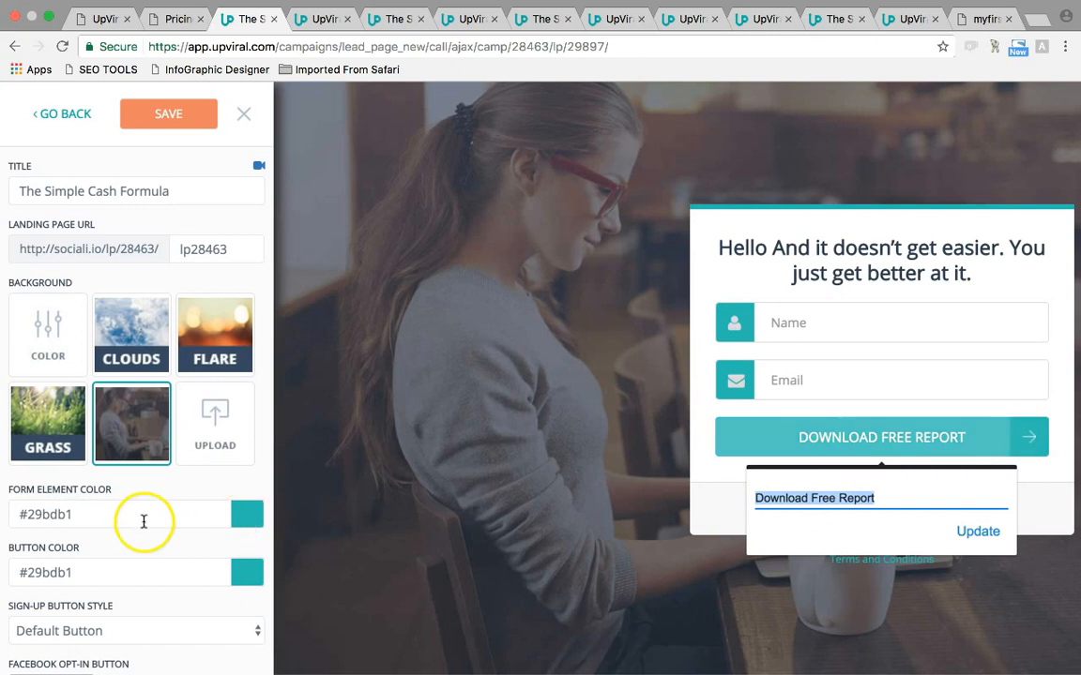
Set the sign-up button's color to pink #cf3286
{"action": "scroll", "coordinate": [143, 520], "scroll_direction": "down", "scroll_amount": 3}
{"action": "left_click", "coordinate": [248, 481]}
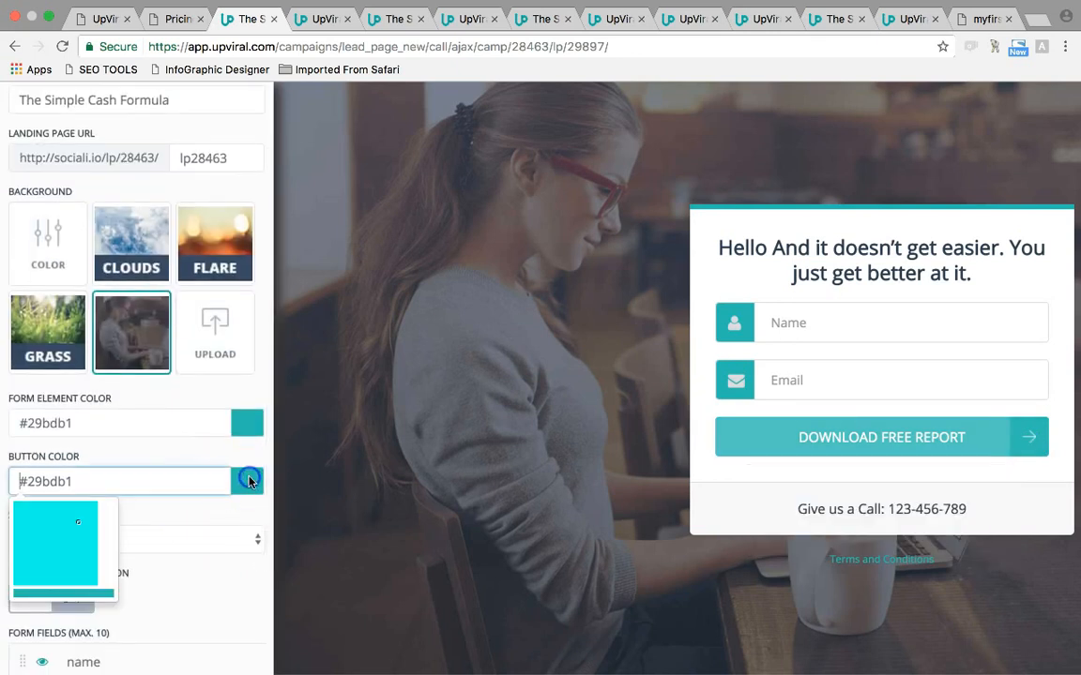
{"action": "left_click", "coordinate": [108, 511]}
{"action": "left_click", "coordinate": [77, 517]}
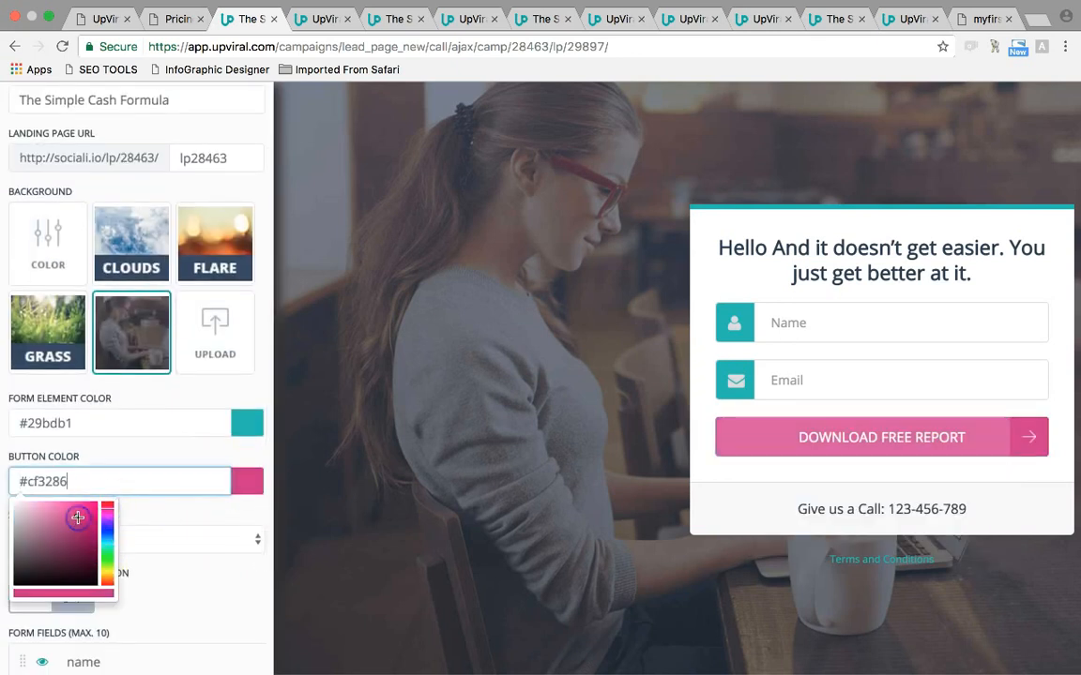
Set the form element color to light green #77f274
{"action": "left_click", "coordinate": [113, 423]}
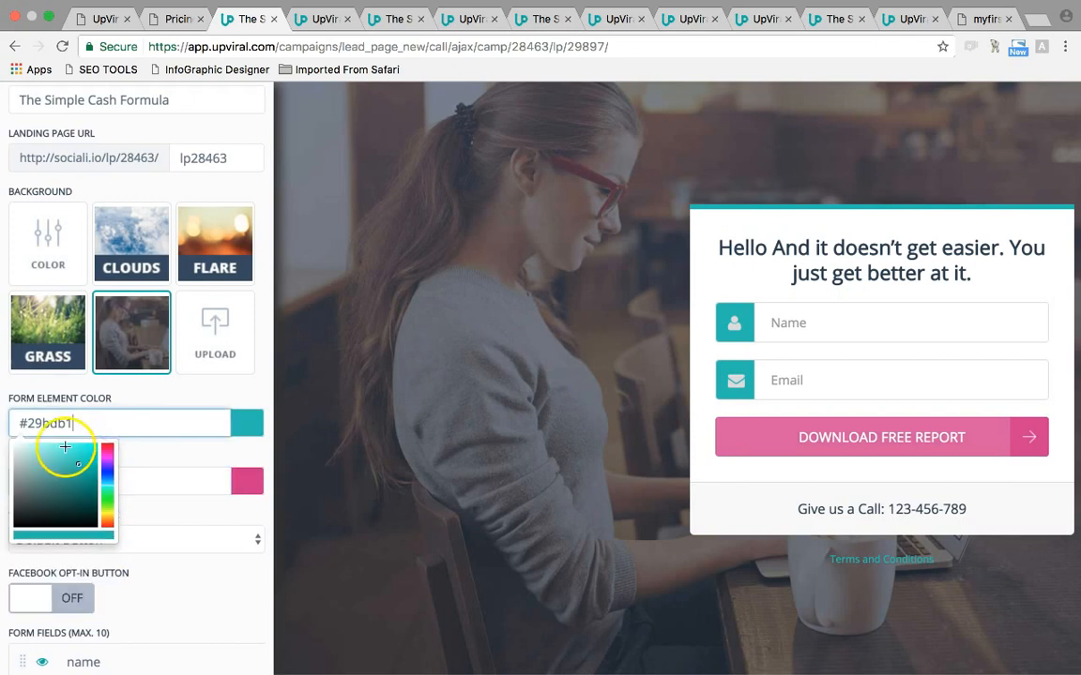
{"action": "left_click", "coordinate": [67, 492]}
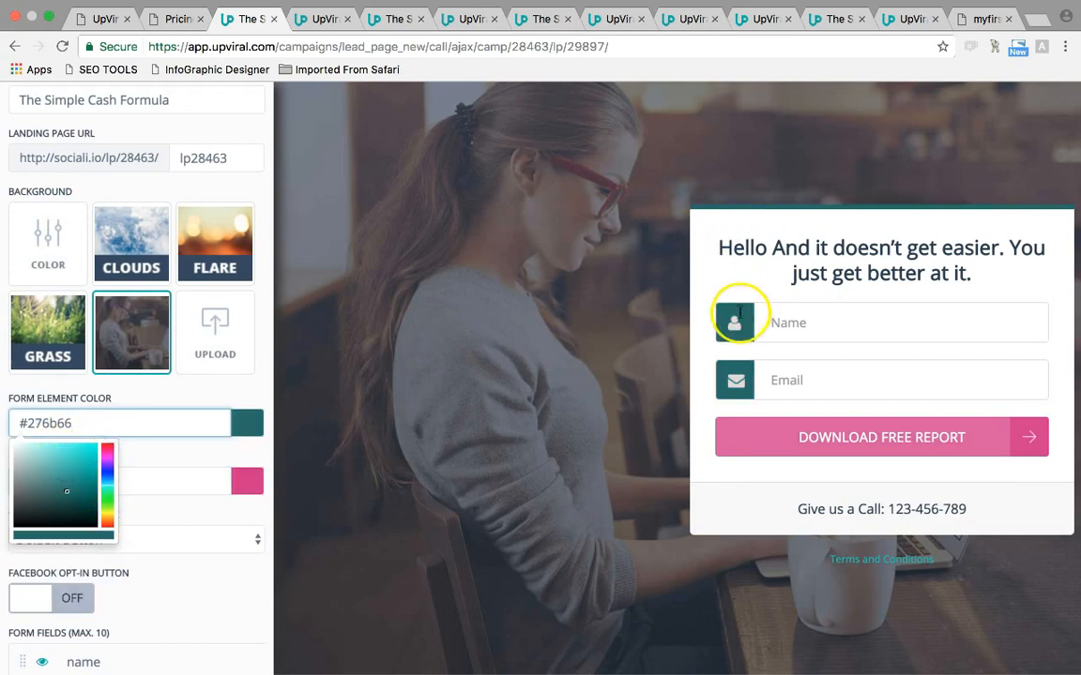
{"action": "left_click", "coordinate": [109, 500]}
{"action": "left_click_drag", "start_coordinate": [71, 460], "coordinate": [60, 450]}
{"action": "left_click", "coordinate": [270, 477]}
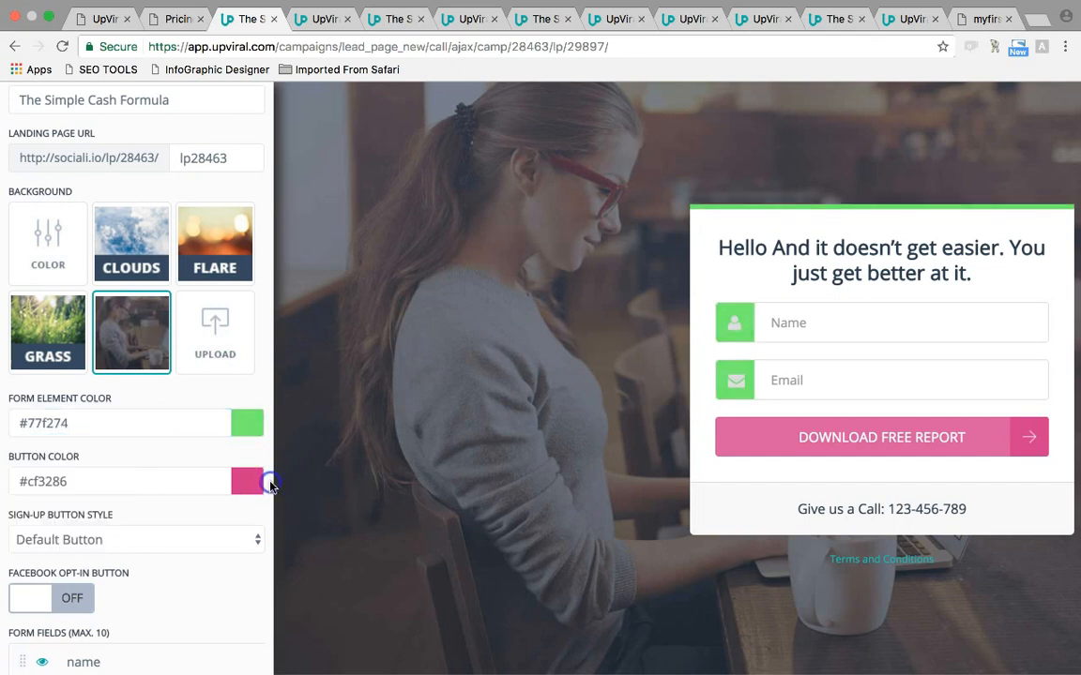
Replace the call line at the bottom of the form with "We don't spam"
{"action": "triple_click", "coordinate": [942, 512]}
{"action": "key", "text": "BackSpace"}
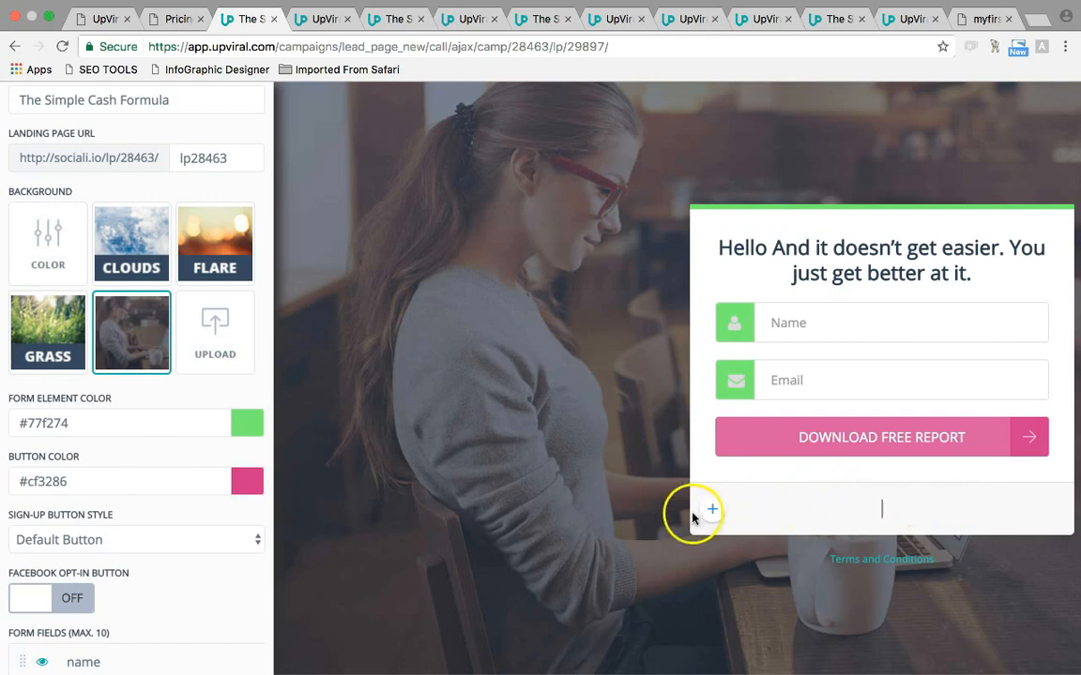
{"action": "left_click", "coordinate": [713, 510]}
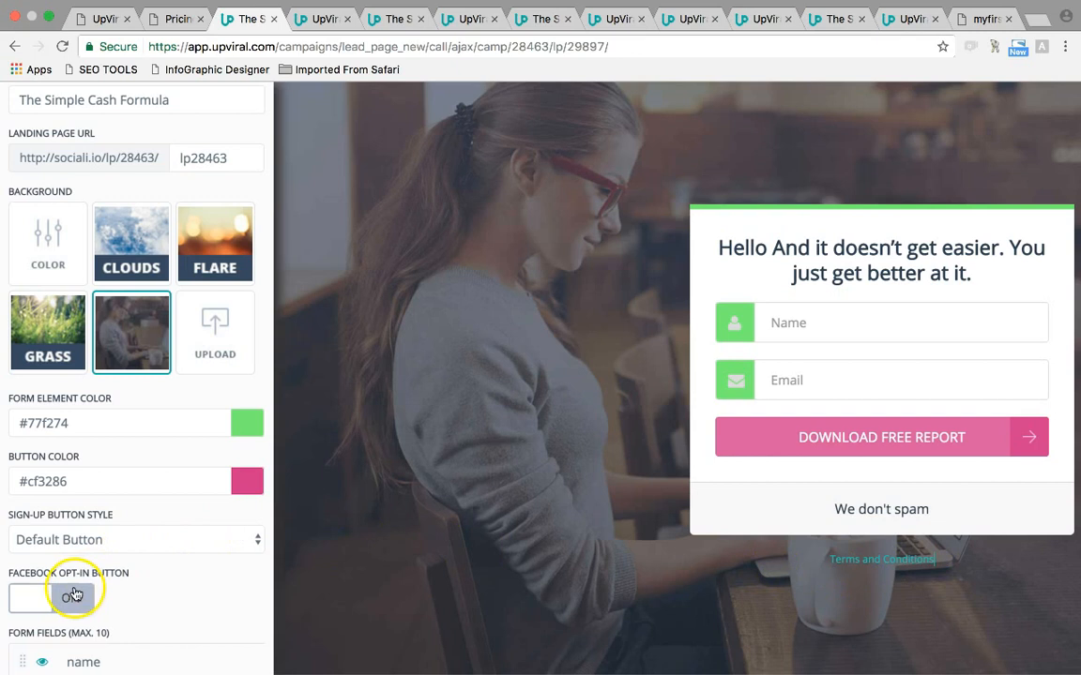
Hide the name field from the form and turn off the terms and conditions link
{"action": "scroll", "coordinate": [243, 581], "scroll_direction": "down", "scroll_amount": 3}
{"action": "left_click", "coordinate": [43, 510]}
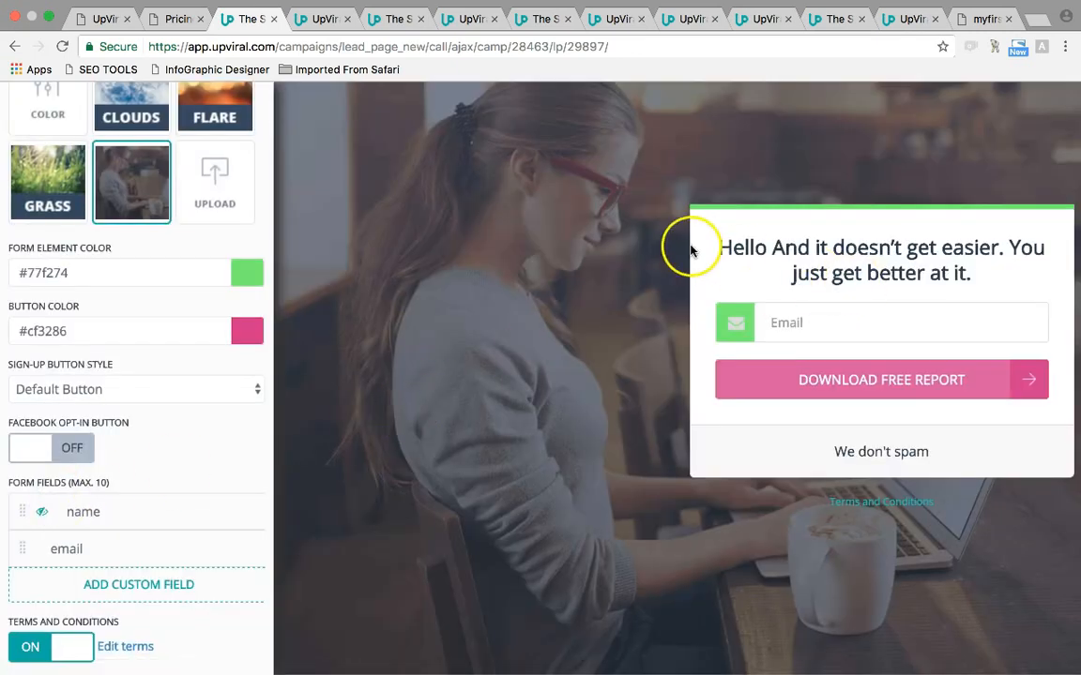
{"action": "left_click", "coordinate": [37, 649]}
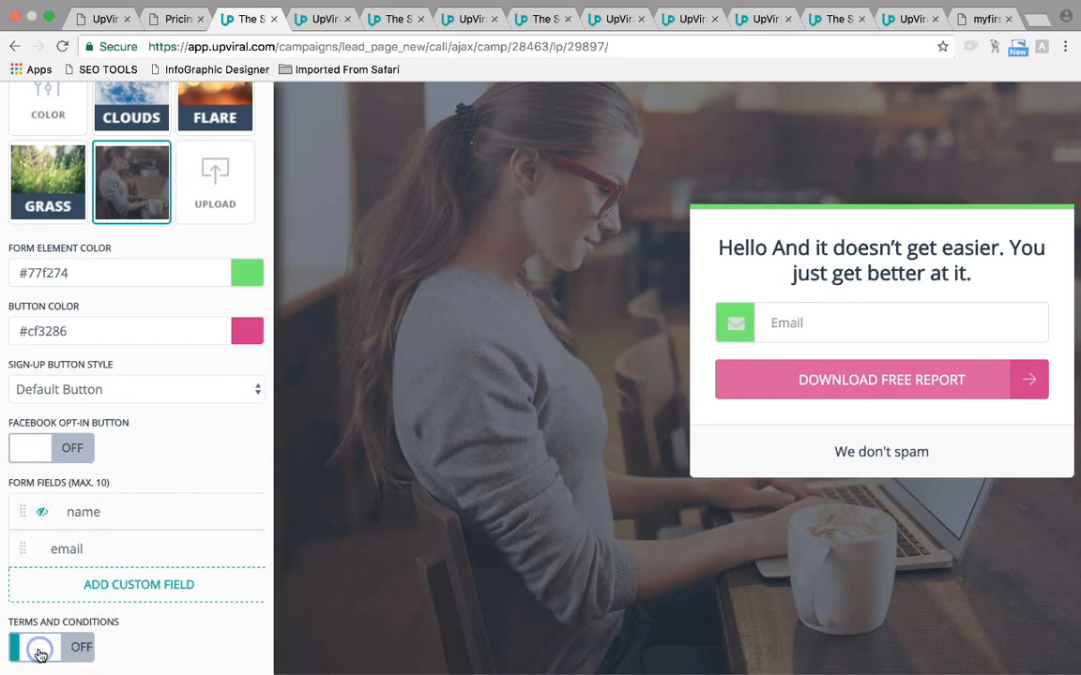
Turn the Facebook opt-in button on to preview it and switch it back off
{"action": "left_click", "coordinate": [58, 457]}
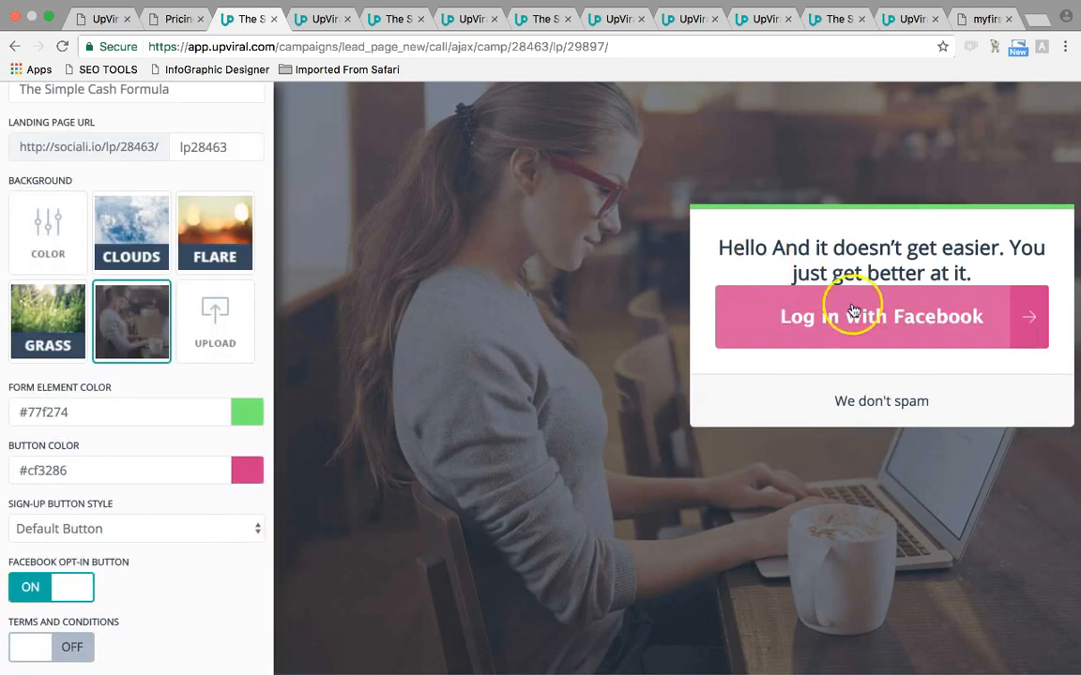
{"action": "left_click", "coordinate": [68, 589]}
Try the Clouds, Flare and café photo backgrounds and apply the Grass background to the page
{"action": "scroll", "coordinate": [178, 525], "scroll_direction": "up", "scroll_amount": 5}
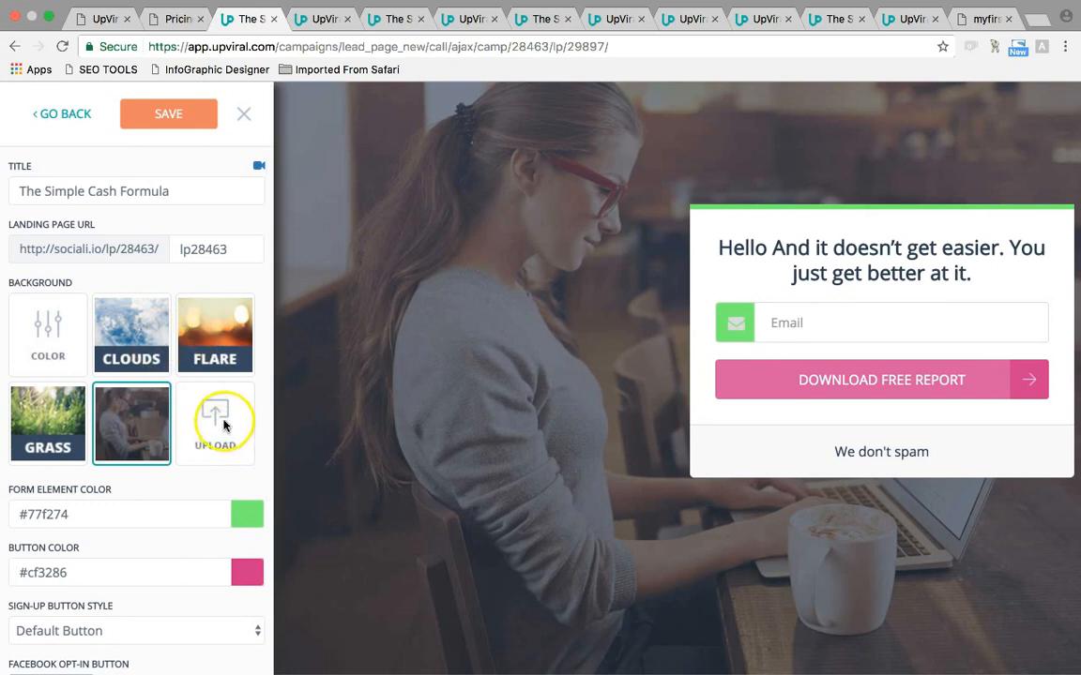
{"action": "left_click", "coordinate": [141, 343]}
{"action": "left_click", "coordinate": [212, 321]}
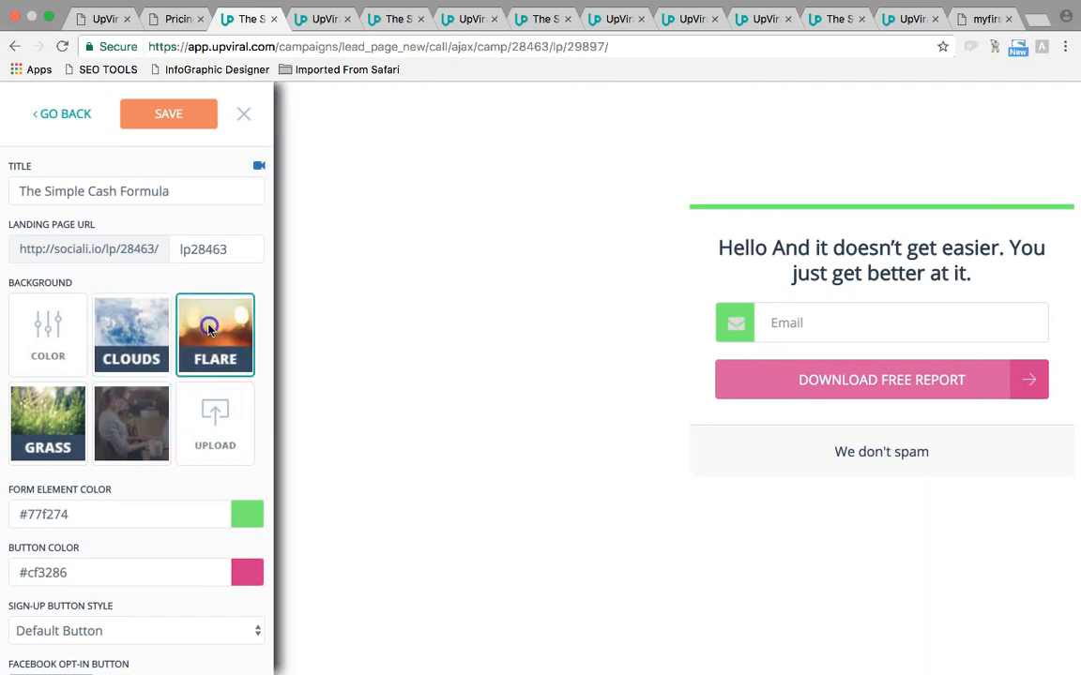
{"action": "left_click", "coordinate": [132, 401]}
{"action": "left_click", "coordinate": [52, 422]}
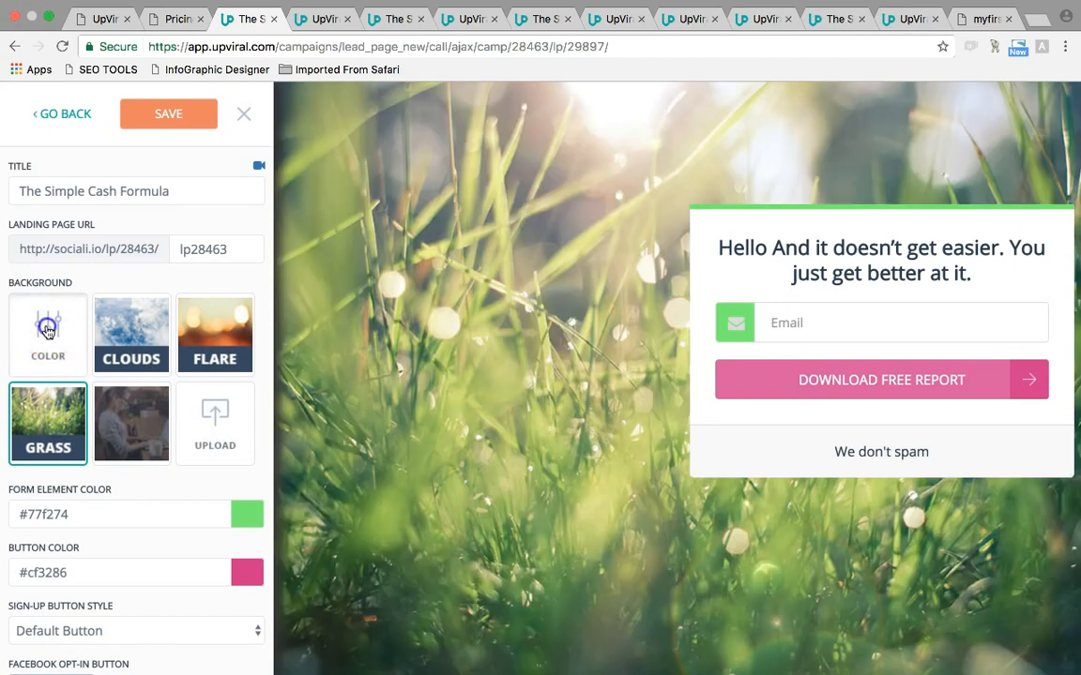
Replace the page's background image with the solid red background color #cc4141
{"action": "left_click", "coordinate": [48, 336]}
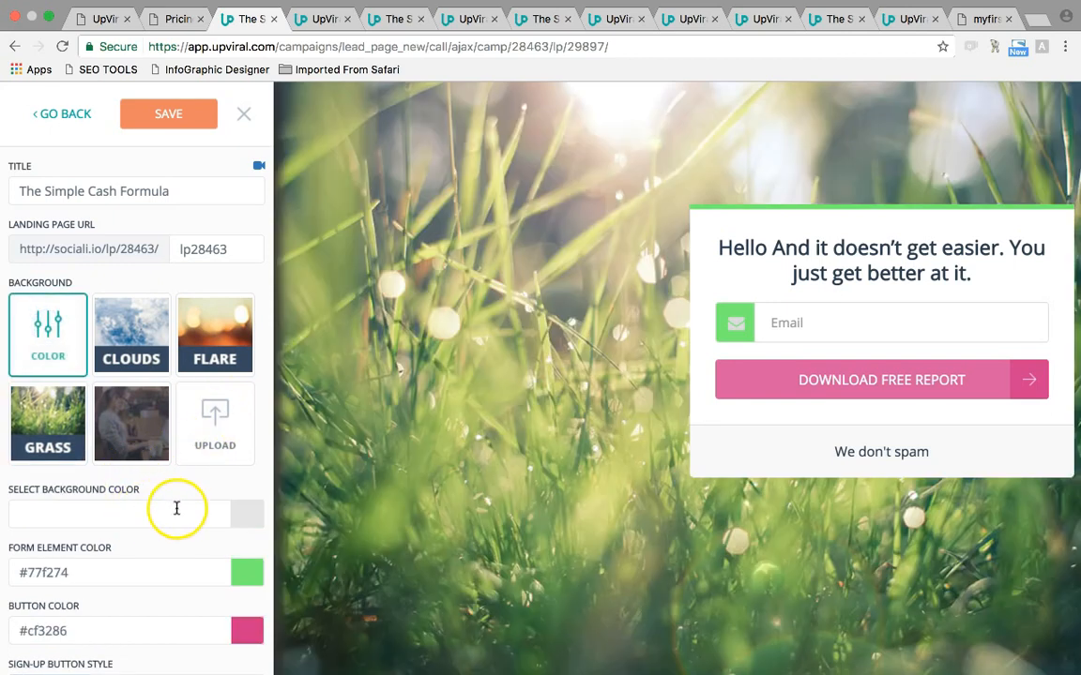
{"action": "left_click", "coordinate": [223, 512]}
{"action": "left_click_drag", "start_coordinate": [86, 566], "coordinate": [71, 552]}
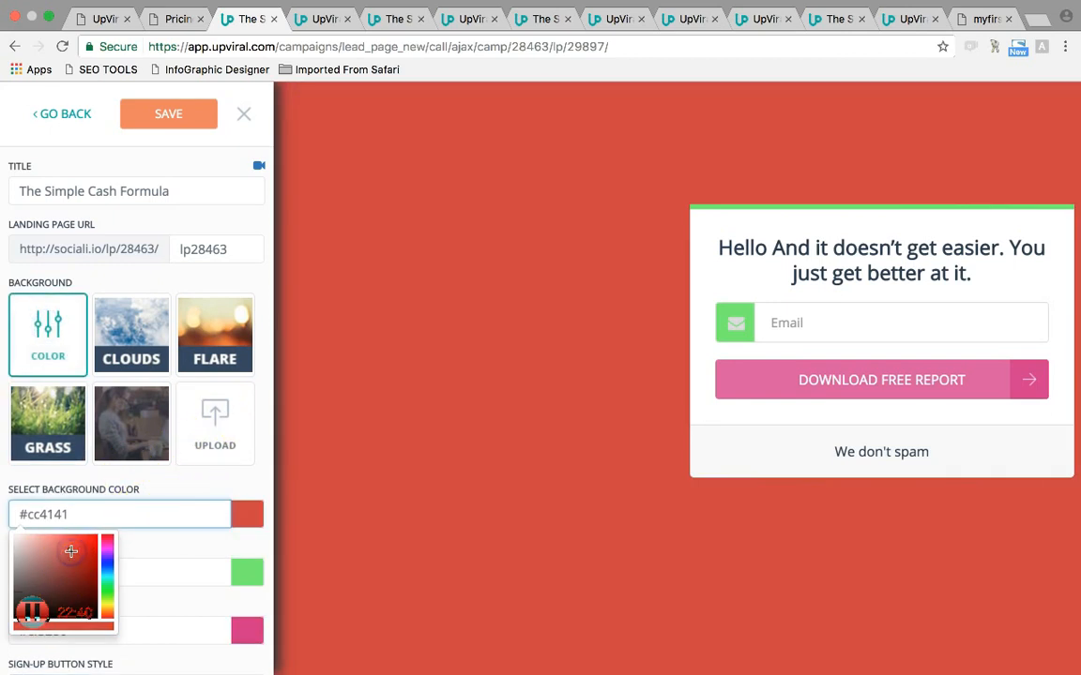
{"action": "left_click", "coordinate": [472, 353]}
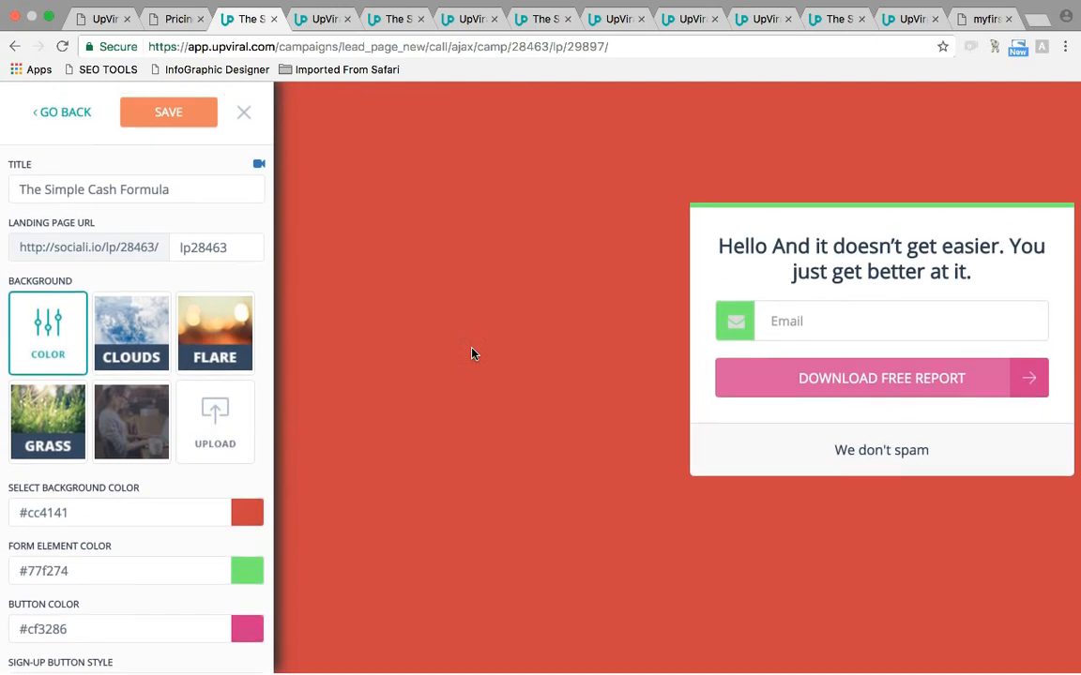
Compare the existing Simple Cash Formula opt-in page with the lead capture template gallery and return to the page editor
{"action": "left_click", "coordinate": [74, 116]}
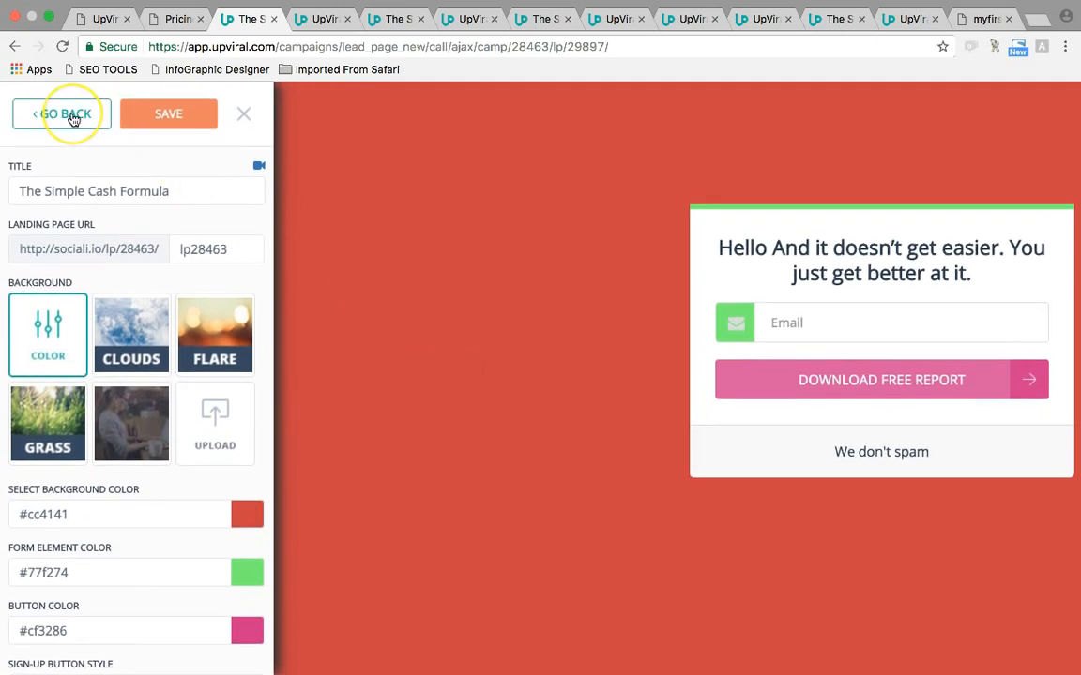
{"action": "left_click", "coordinate": [978, 20]}
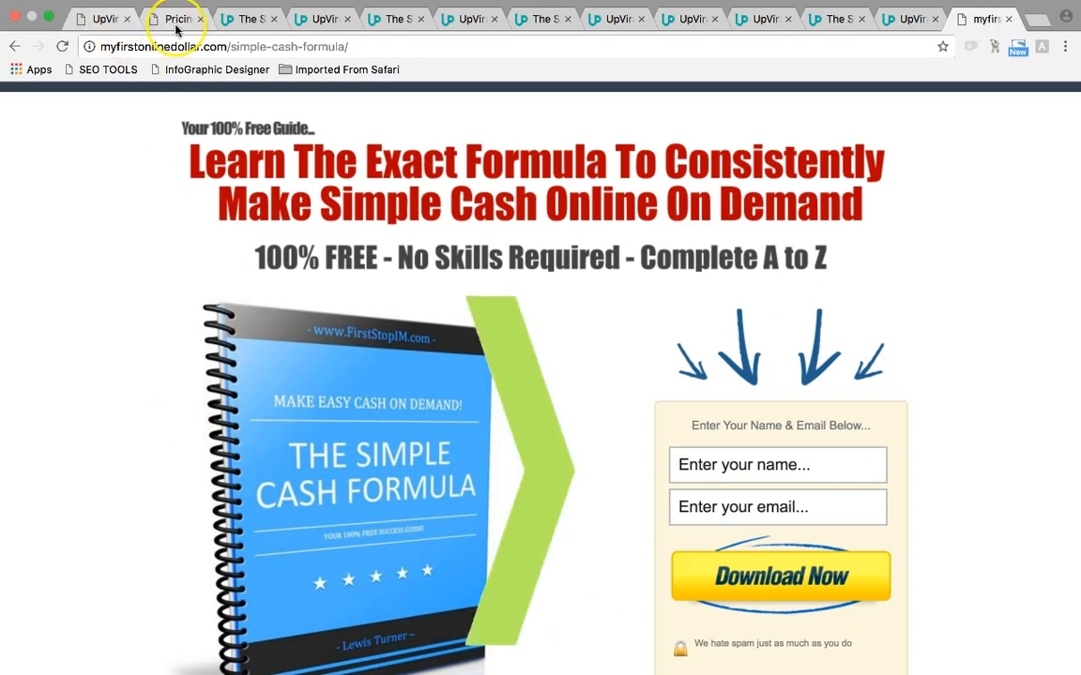
{"action": "left_click", "coordinate": [323, 19]}
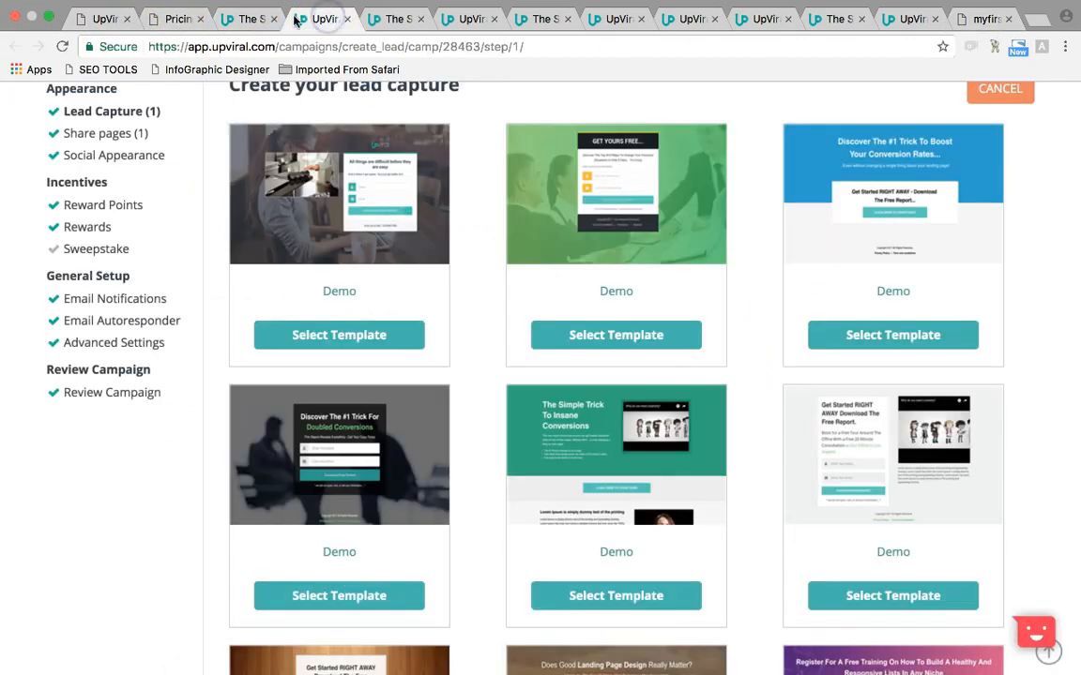
{"action": "left_click", "coordinate": [975, 21]}
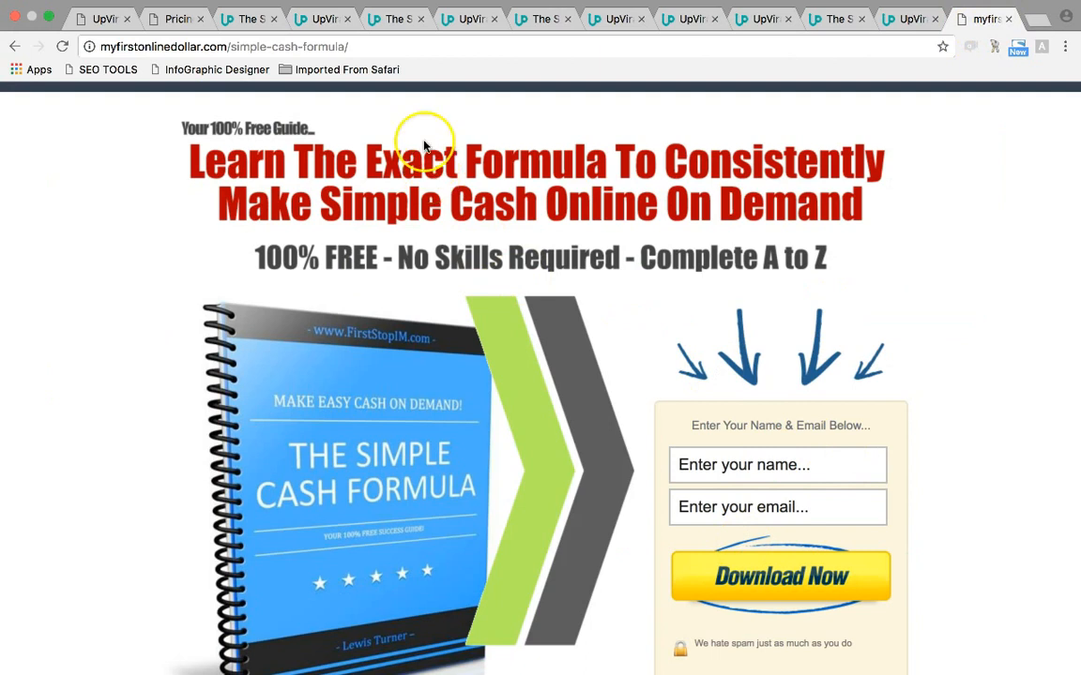
{"action": "left_click", "coordinate": [242, 21]}
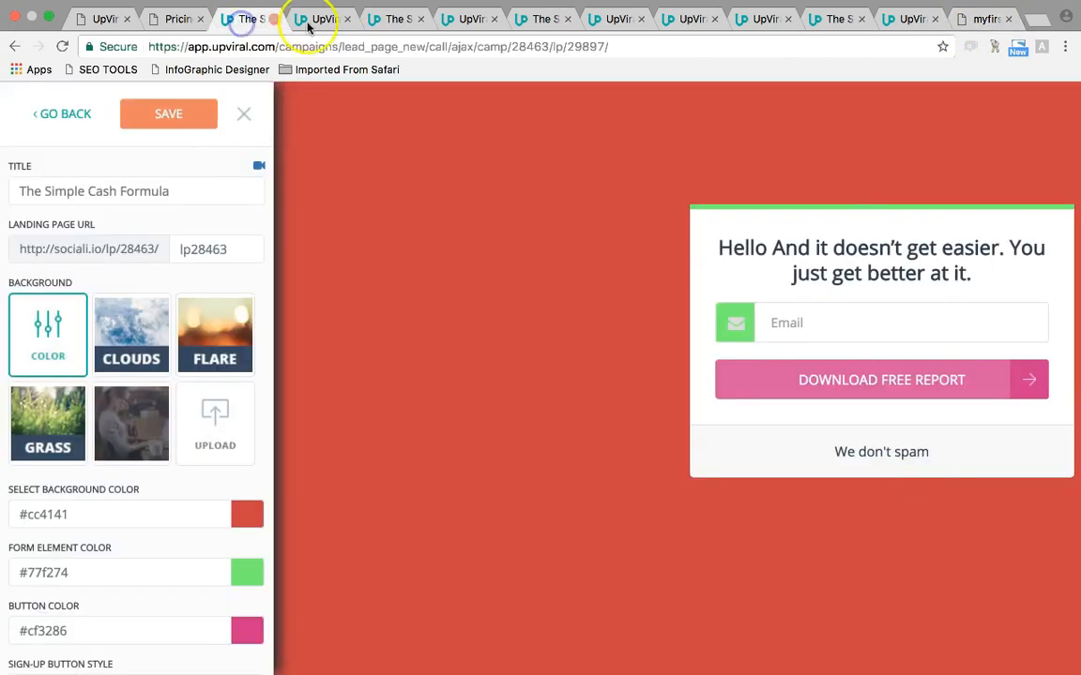
Leave the lead capture page editor and go back to the campaign
{"action": "left_click", "coordinate": [58, 124]}
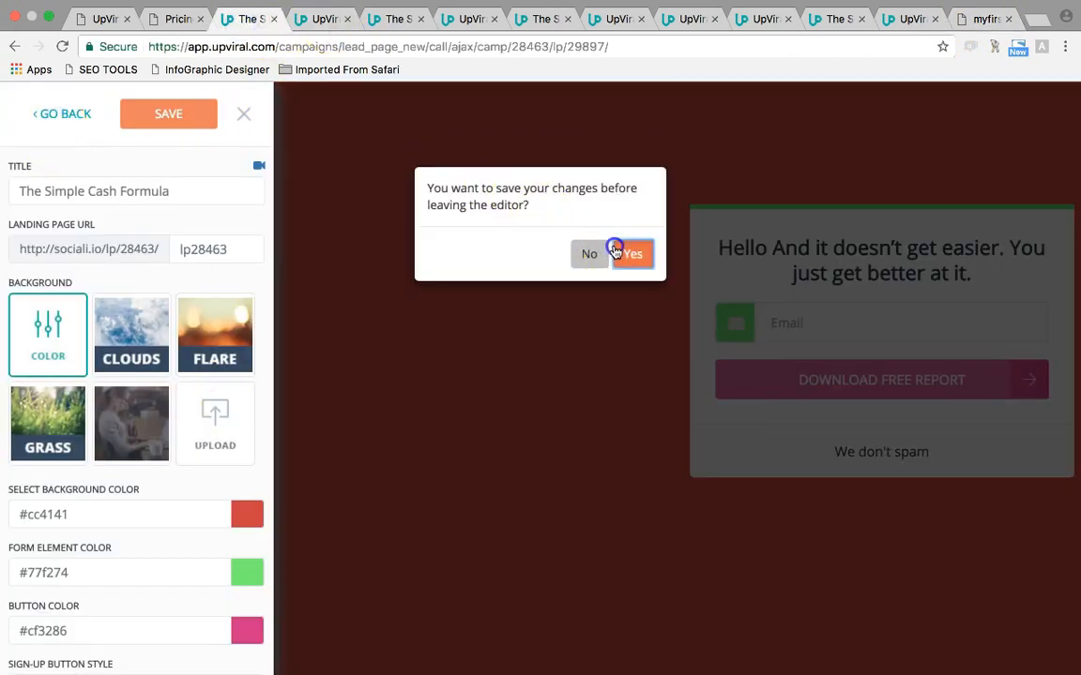
Save the lead capture page changes when leaving the editor, and look over the campaign's lead capture page listing
{"action": "left_click", "coordinate": [619, 250]}
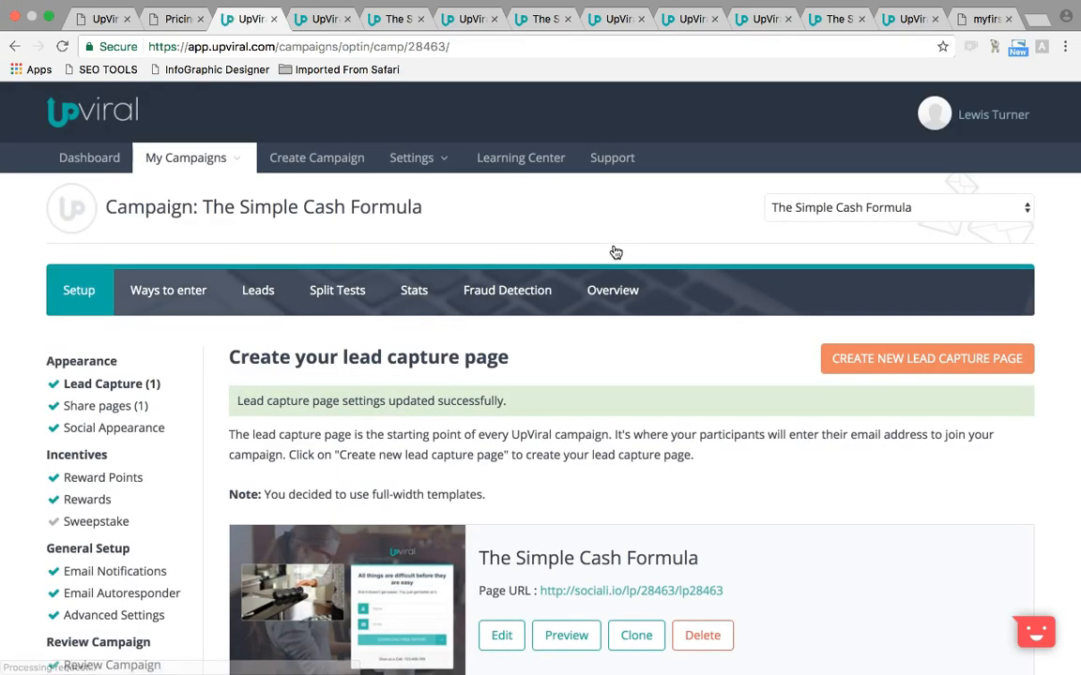
{"action": "scroll", "coordinate": [482, 499], "scroll_direction": "down", "scroll_amount": 5}
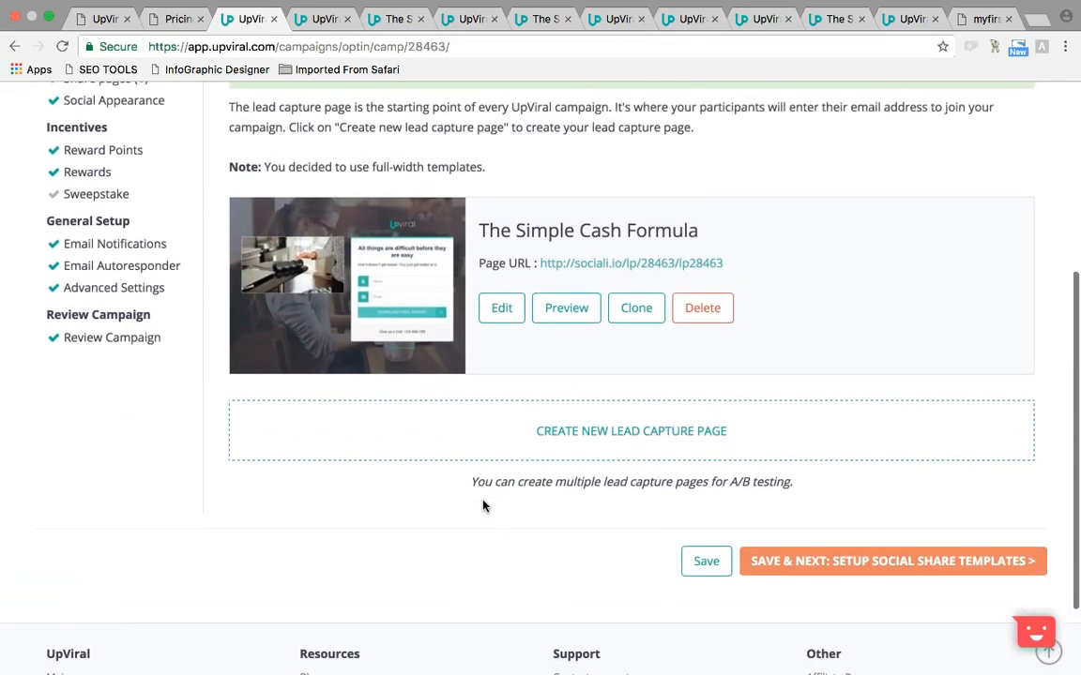
{"action": "scroll", "coordinate": [482, 506], "scroll_direction": "up", "scroll_amount": 3}
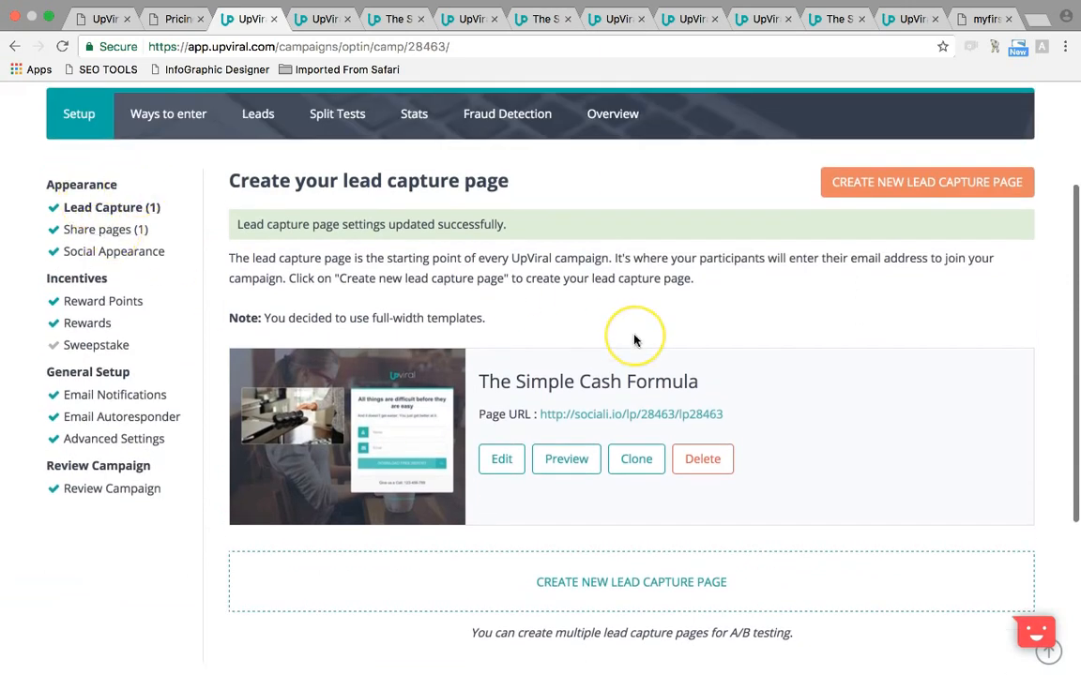
{"action": "scroll", "coordinate": [634, 339], "scroll_direction": "down", "scroll_amount": 4}
{"action": "scroll", "coordinate": [634, 340], "scroll_direction": "up", "scroll_amount": 6}
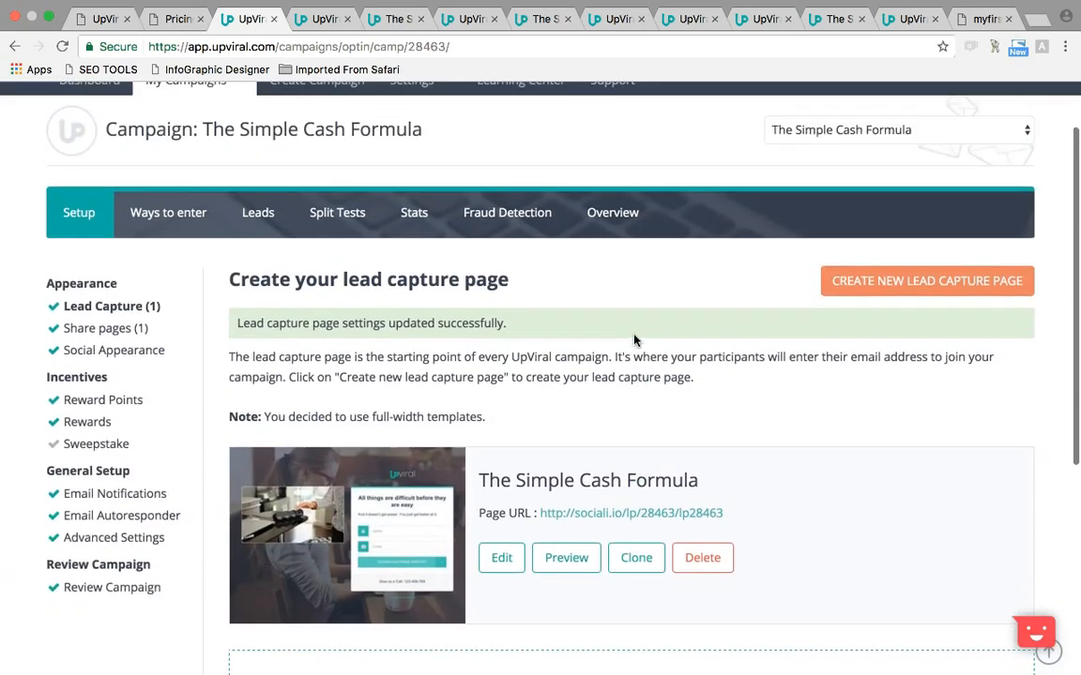
{"action": "scroll", "coordinate": [634, 340], "scroll_direction": "up", "scroll_amount": 2}
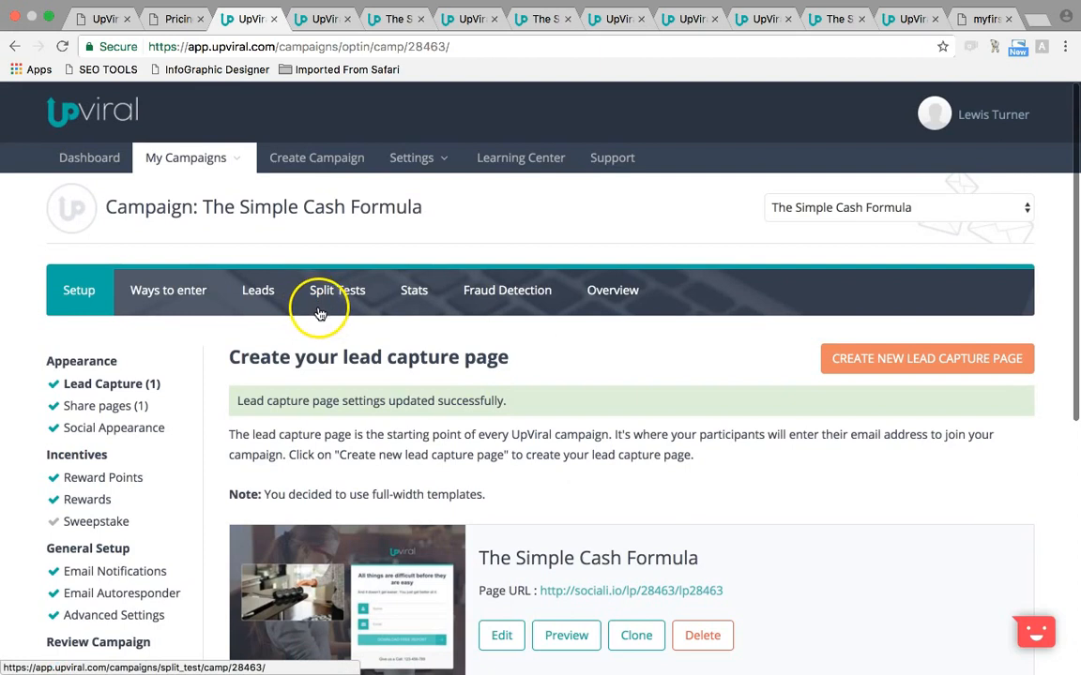
{"action": "scroll", "coordinate": [599, 415], "scroll_direction": "down", "scroll_amount": 3}
{"action": "left_click", "coordinate": [573, 394]}
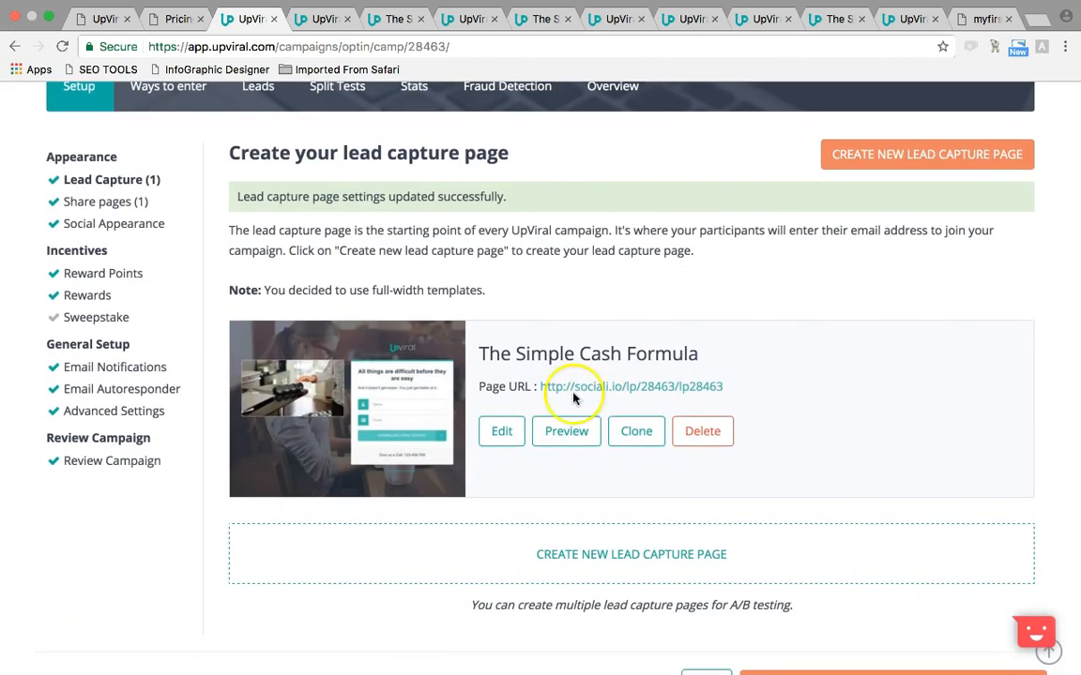
{"action": "scroll", "coordinate": [368, 246], "scroll_direction": "up", "scroll_amount": 2}
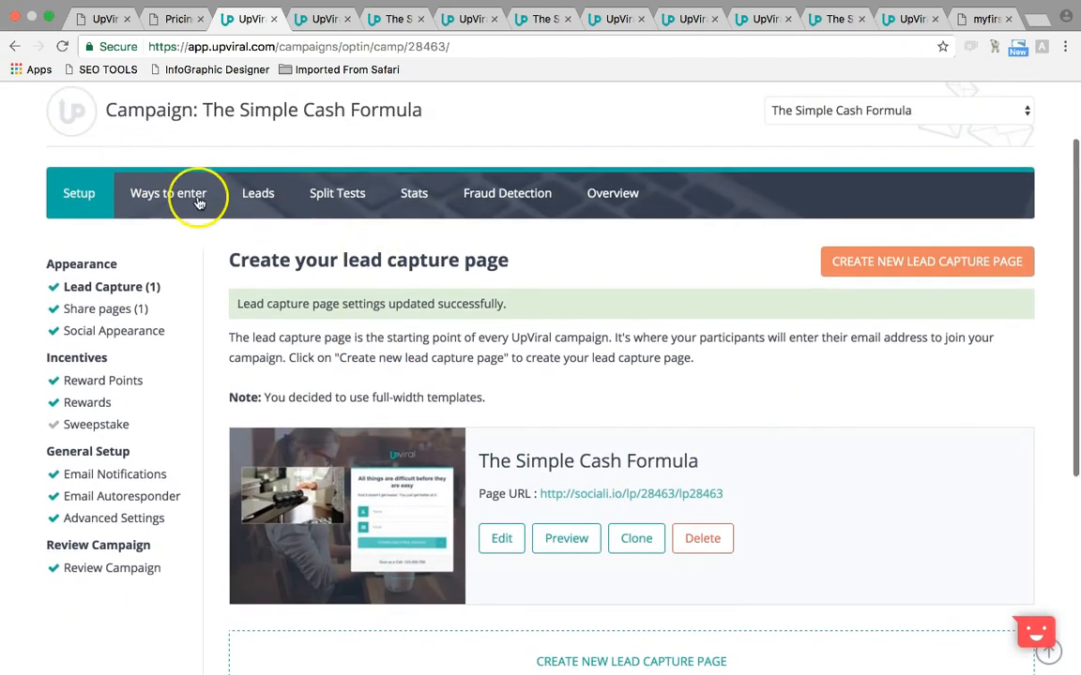
Open the campaign's ways to enter and examine the HTML form code and JS snippet for custom lead capture pages
{"action": "left_click", "coordinate": [188, 194]}
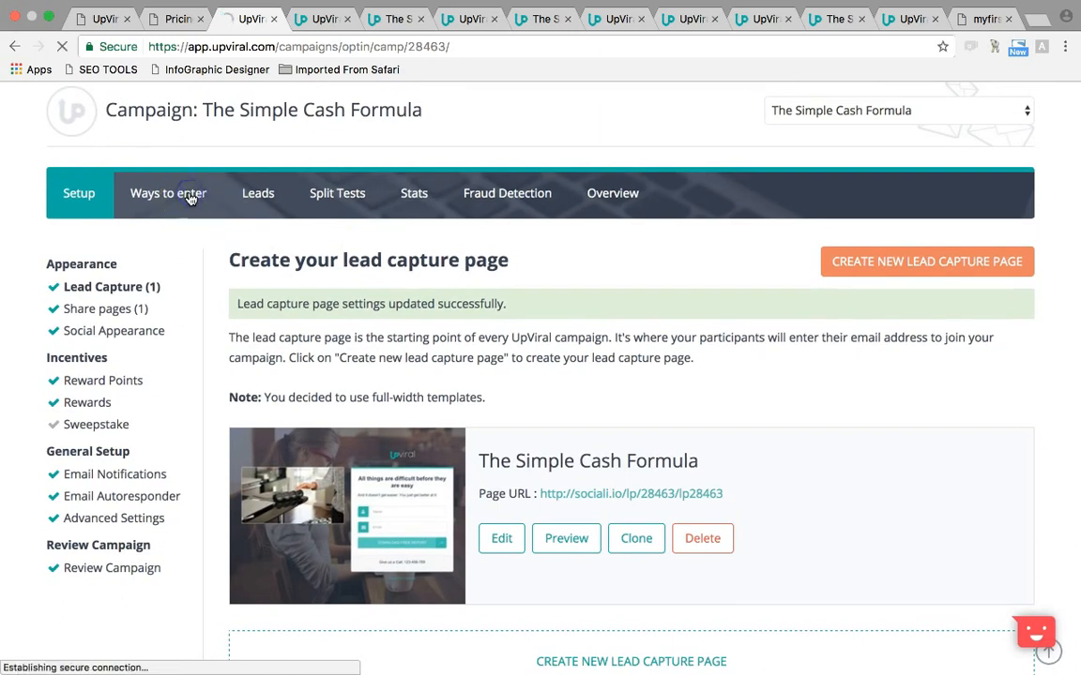
{"action": "scroll", "coordinate": [149, 469], "scroll_direction": "down", "scroll_amount": 1}
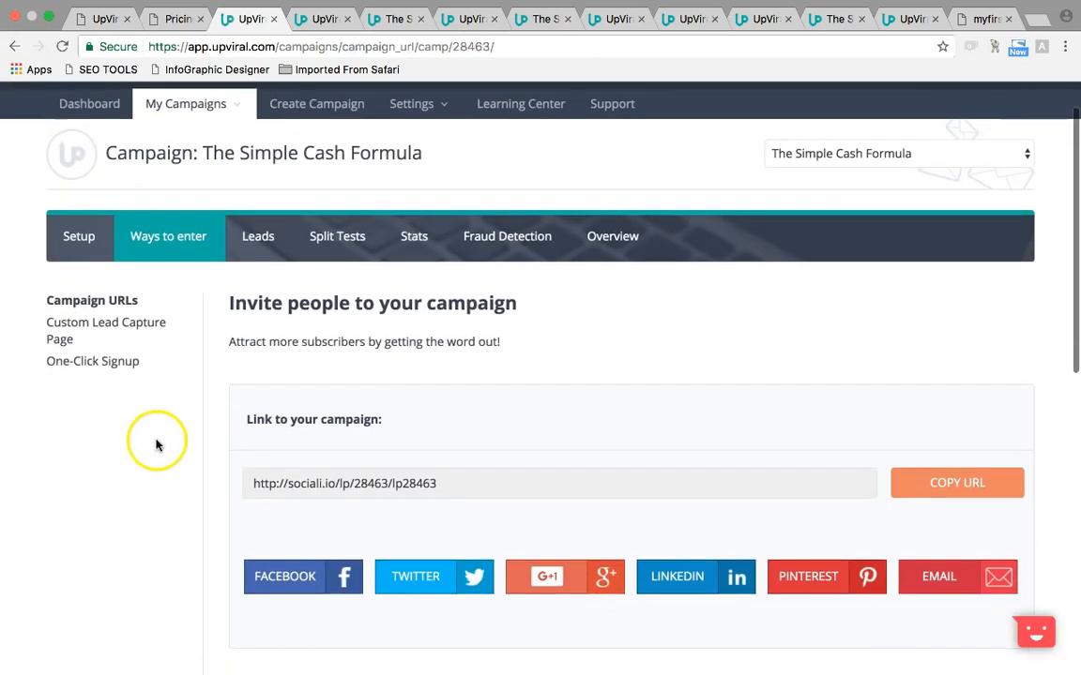
{"action": "left_click", "coordinate": [114, 325]}
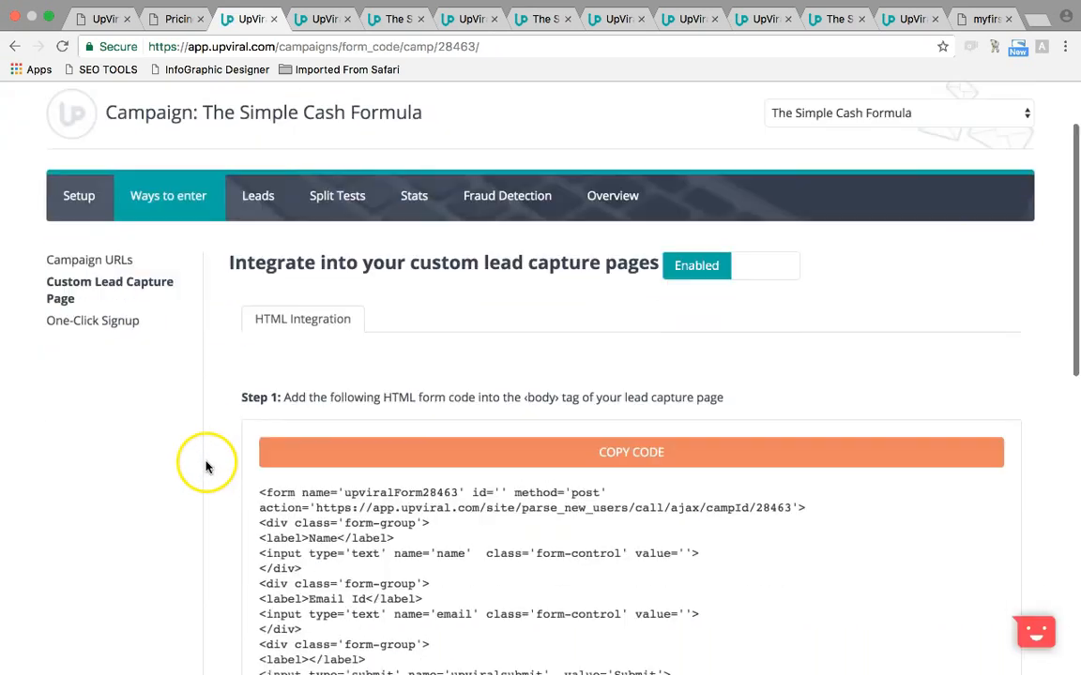
{"action": "scroll", "coordinate": [206, 466], "scroll_direction": "down", "scroll_amount": 3}
{"action": "left_click", "coordinate": [678, 451]}
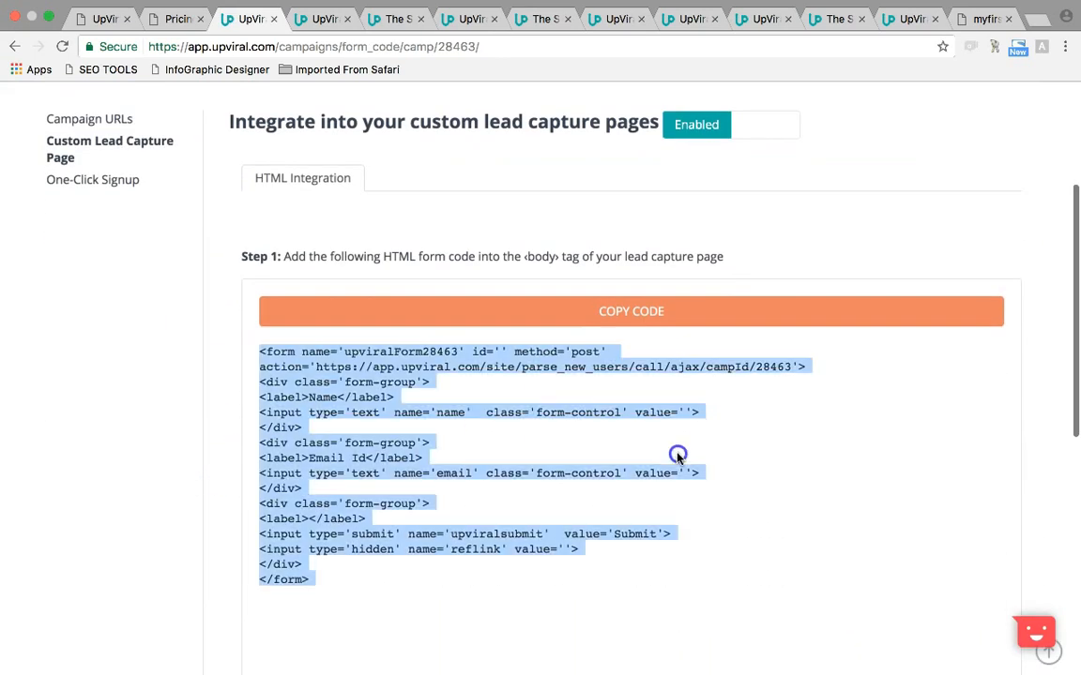
{"action": "scroll", "coordinate": [225, 391], "scroll_direction": "down", "scroll_amount": 6}
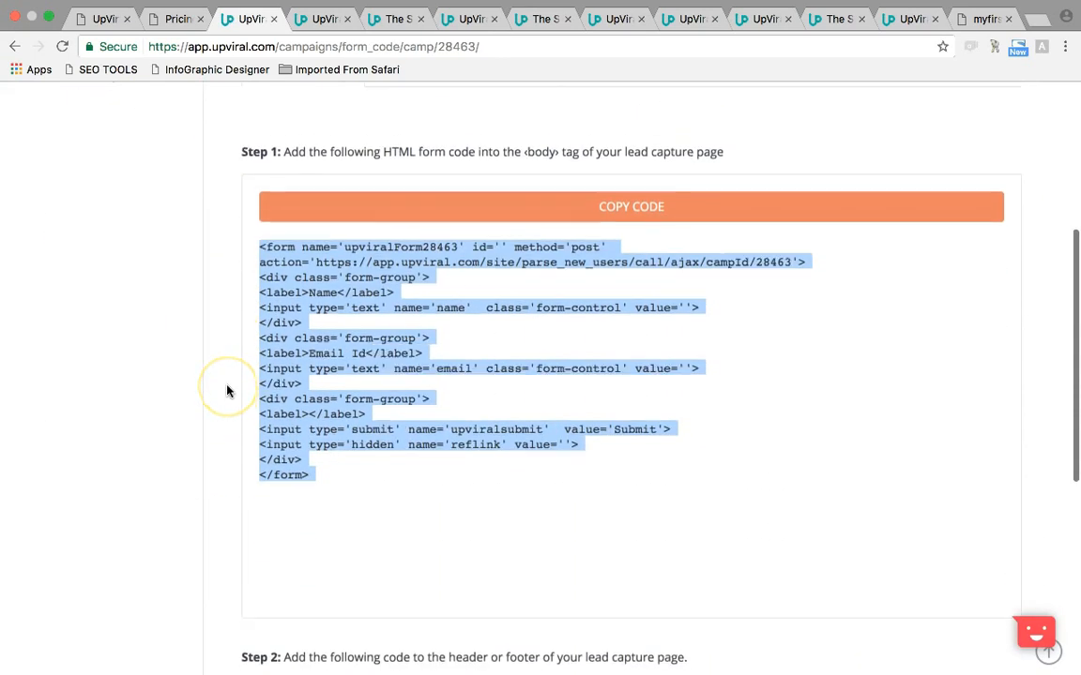
{"action": "left_click", "coordinate": [463, 353]}
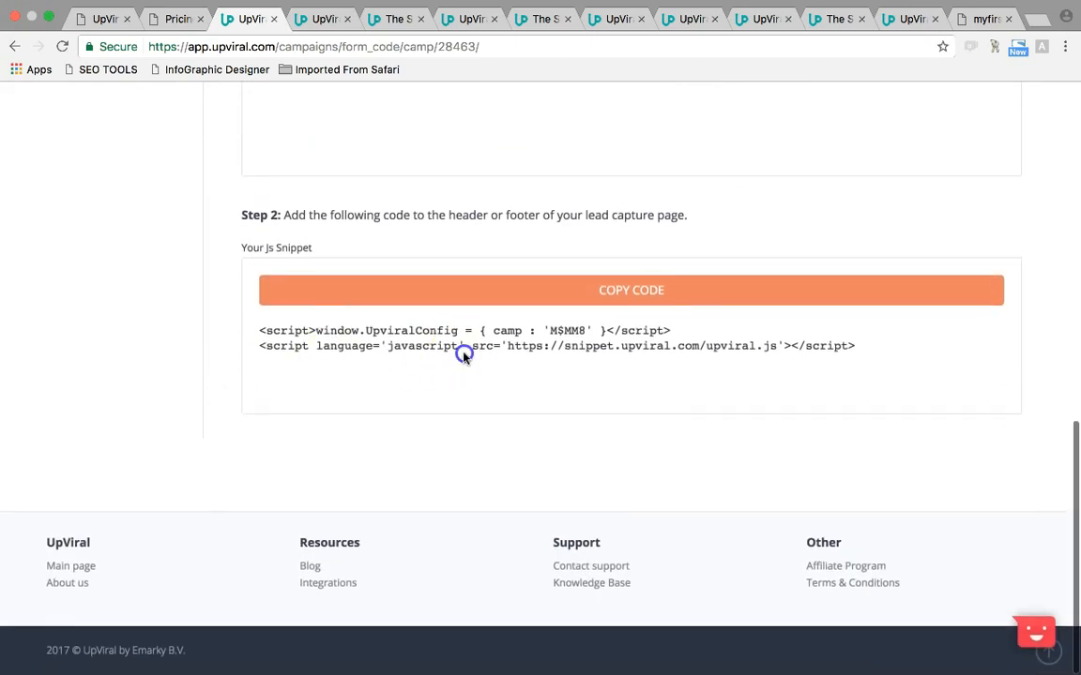
{"action": "left_click", "coordinate": [226, 310]}
{"action": "scroll", "coordinate": [226, 310], "scroll_direction": "up", "scroll_amount": 3}
{"action": "scroll", "coordinate": [226, 310], "scroll_direction": "up", "scroll_amount": 10}
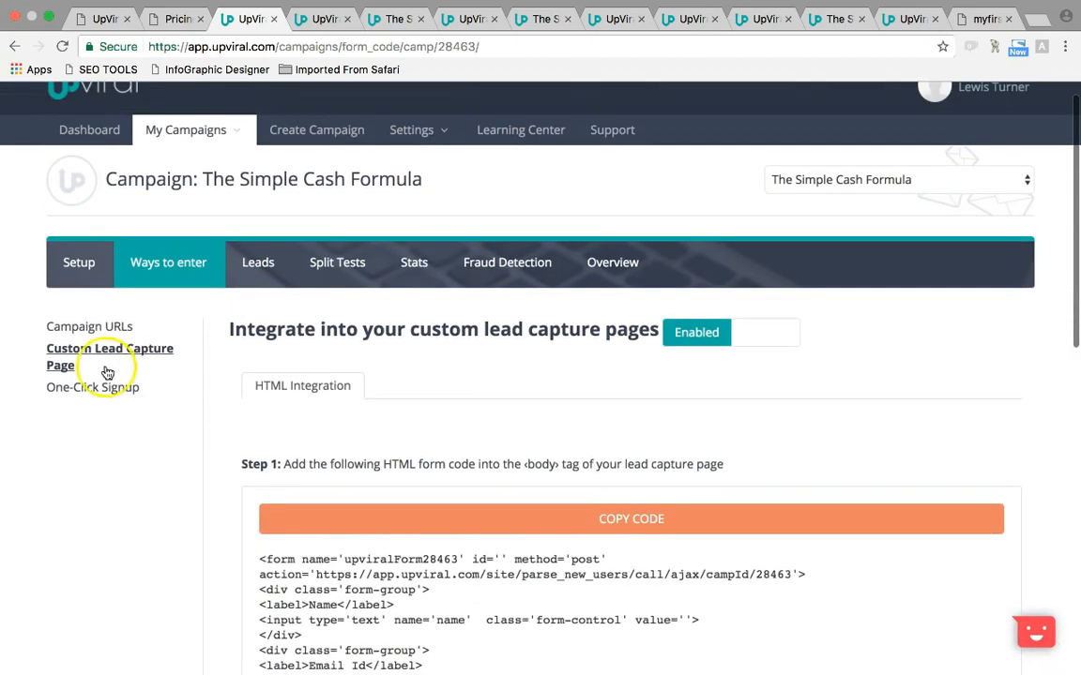
Examine the One-Click Signup options for joining the campaign and sharing it on social networks or via email
{"action": "left_click", "coordinate": [84, 387]}
{"action": "scroll", "coordinate": [212, 413], "scroll_direction": "down", "scroll_amount": 3}
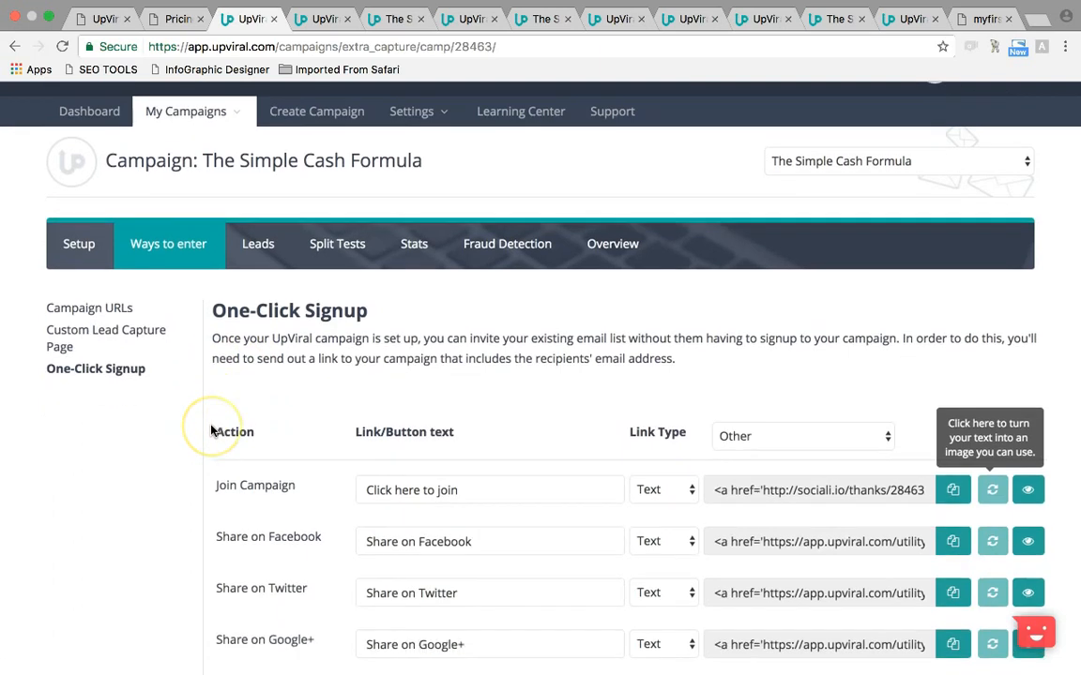
{"action": "scroll", "coordinate": [214, 396], "scroll_direction": "down", "scroll_amount": 2}
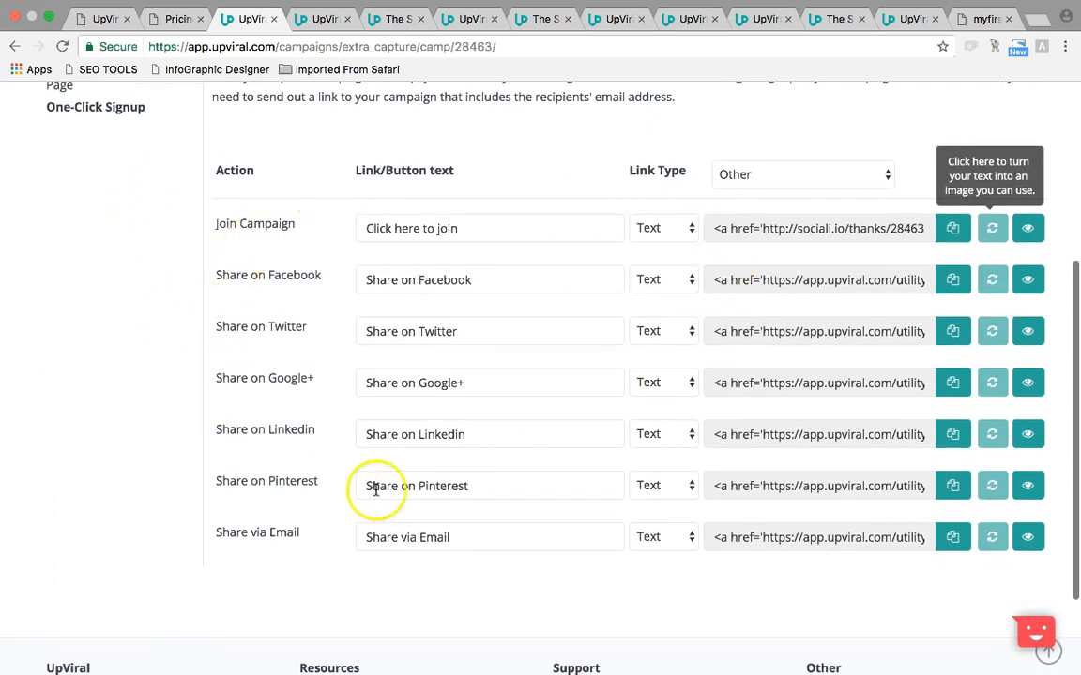
{"action": "scroll", "coordinate": [309, 325], "scroll_direction": "up", "scroll_amount": 2}
{"action": "scroll", "coordinate": [306, 323], "scroll_direction": "down", "scroll_amount": 3}
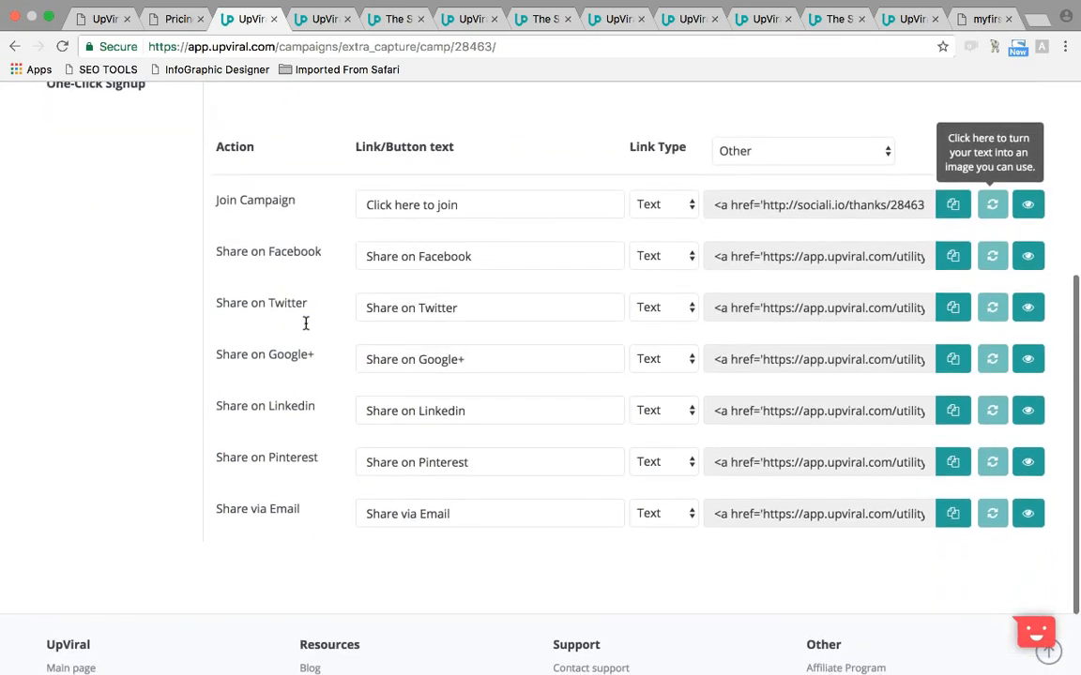
{"action": "scroll", "coordinate": [309, 321], "scroll_direction": "up", "scroll_amount": 1}
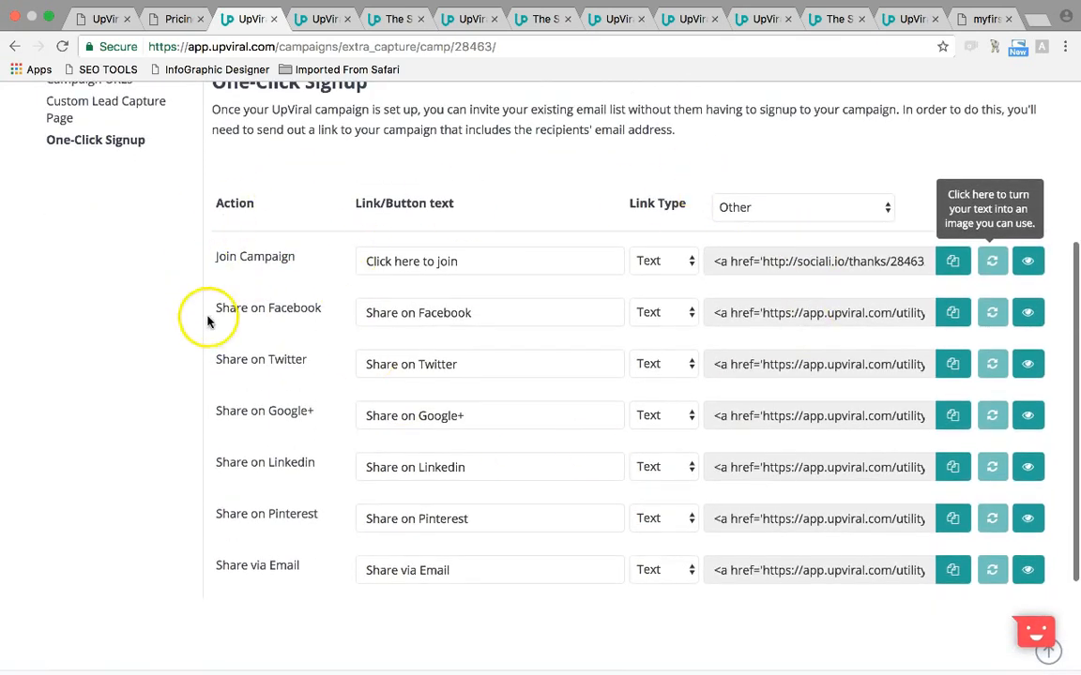
{"action": "scroll", "coordinate": [325, 344], "scroll_direction": "up", "scroll_amount": 1}
{"action": "scroll", "coordinate": [325, 344], "scroll_direction": "up", "scroll_amount": 2}
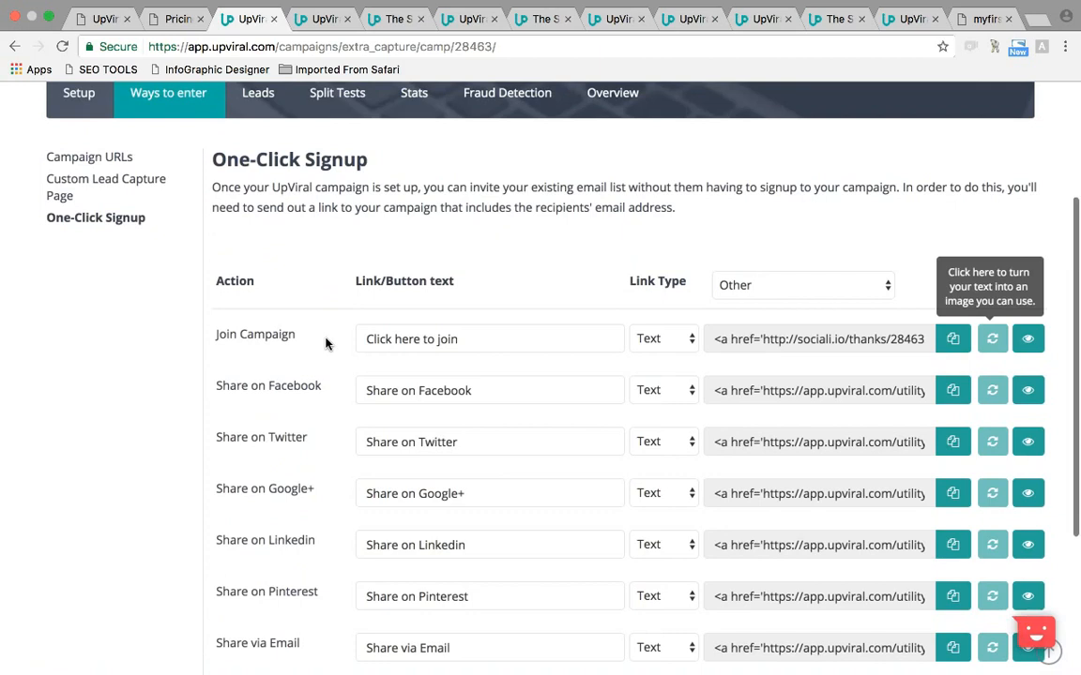
Go to the share pages in the campaign setup and open the creation of a new social share page in a separate tab
{"action": "left_click", "coordinate": [68, 188]}
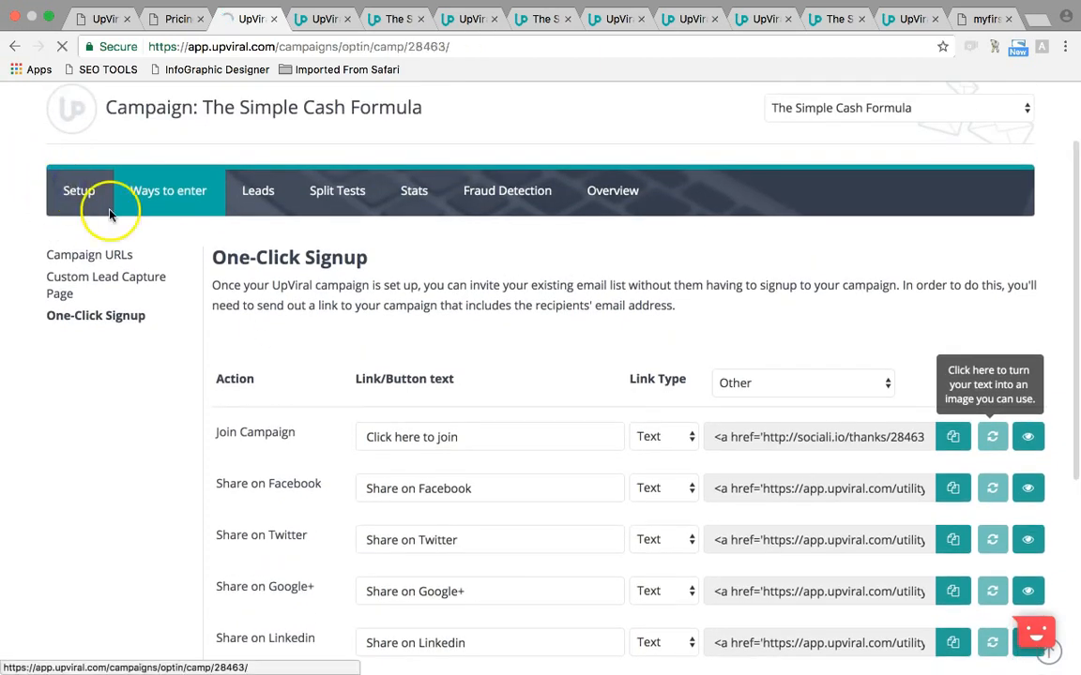
{"action": "left_click", "coordinate": [110, 405]}
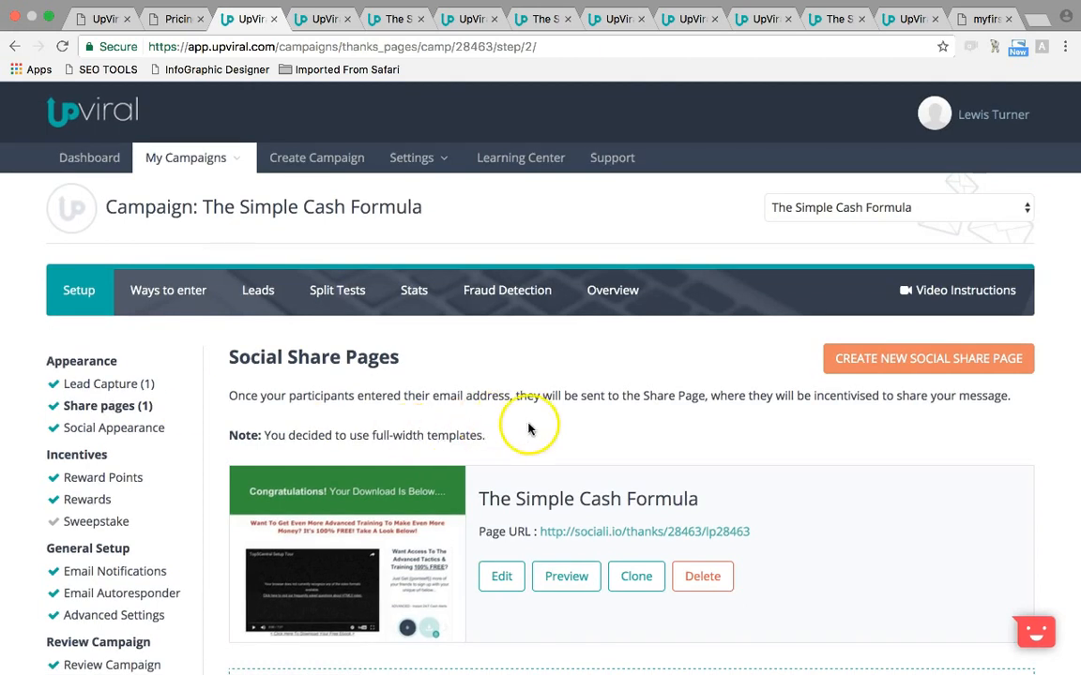
{"action": "scroll", "coordinate": [533, 429], "scroll_direction": "down", "scroll_amount": 3}
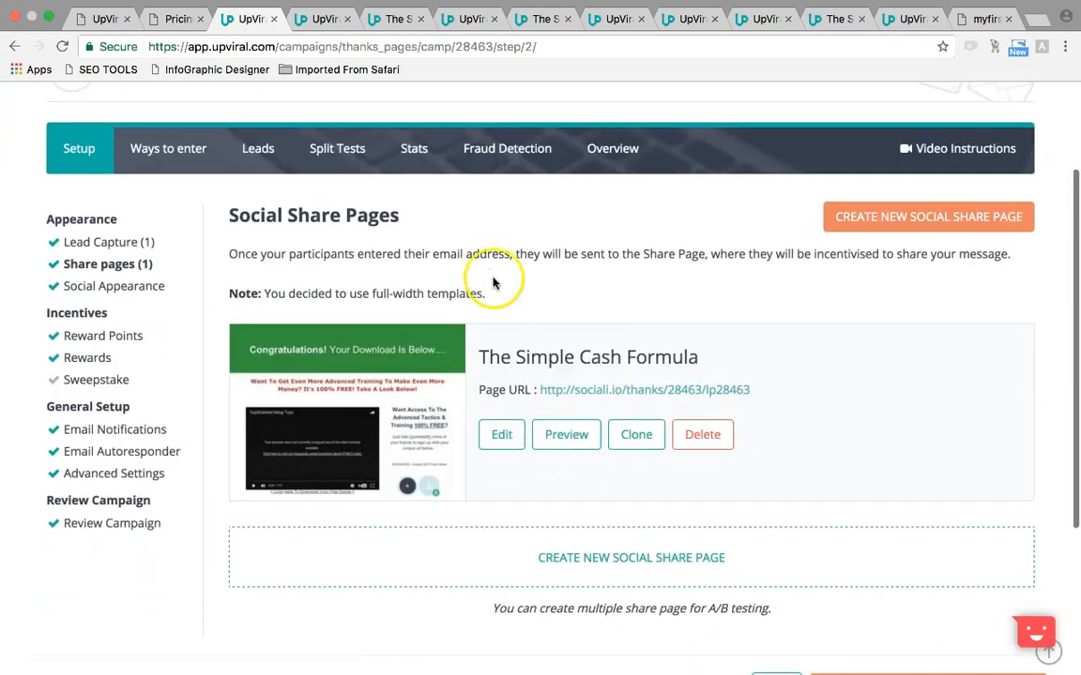
{"action": "right_click", "coordinate": [938, 217]}
{"action": "left_click", "coordinate": [898, 213]}
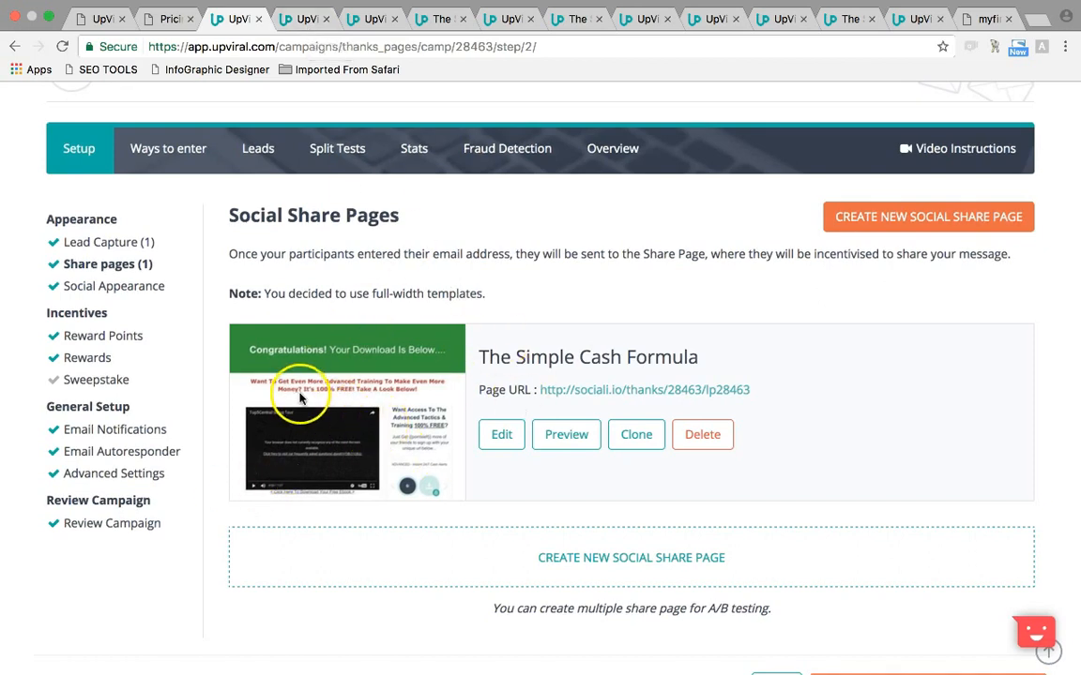
Switch to the open tab with the campaign's published thank-you page and view it from the top
{"action": "left_click", "coordinate": [349, 20]}
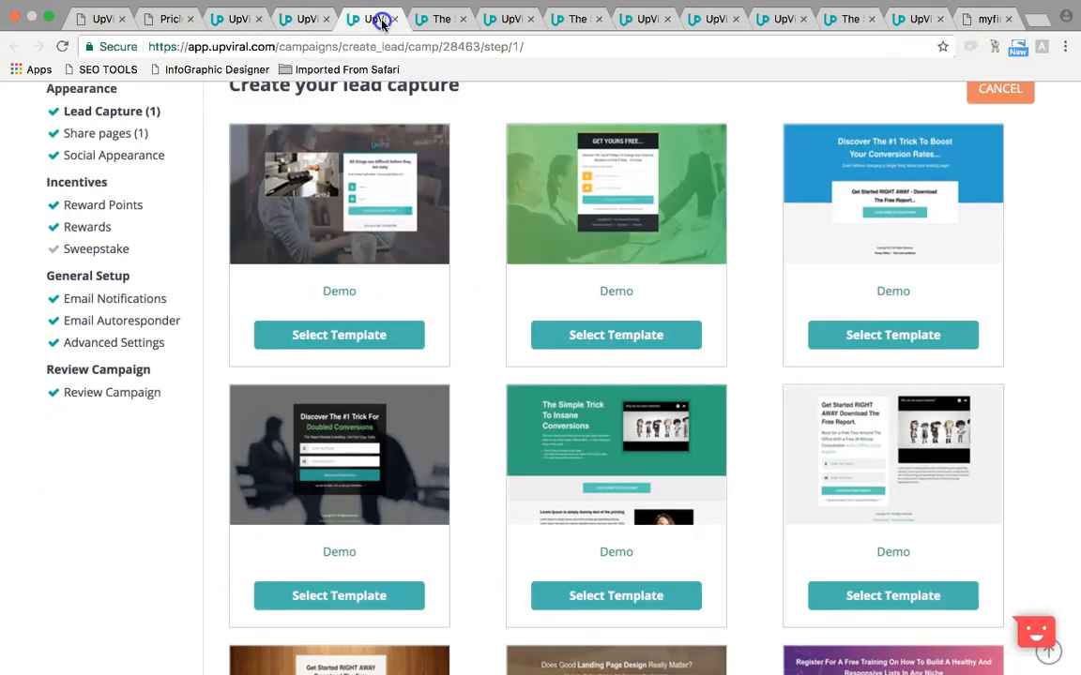
{"action": "left_click", "coordinate": [434, 20]}
{"action": "scroll", "coordinate": [77, 240], "scroll_direction": "up", "scroll_amount": 5}
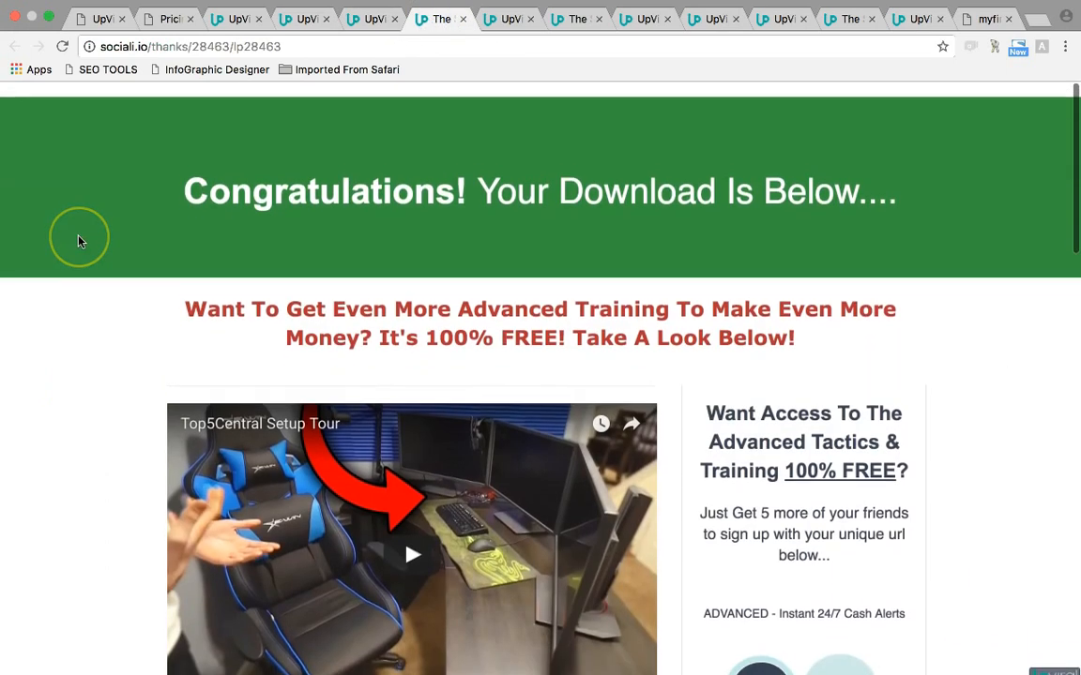
Browse the share page templates and preview the first template's demo, including its Progress and Share views
{"action": "left_click", "coordinate": [293, 19]}
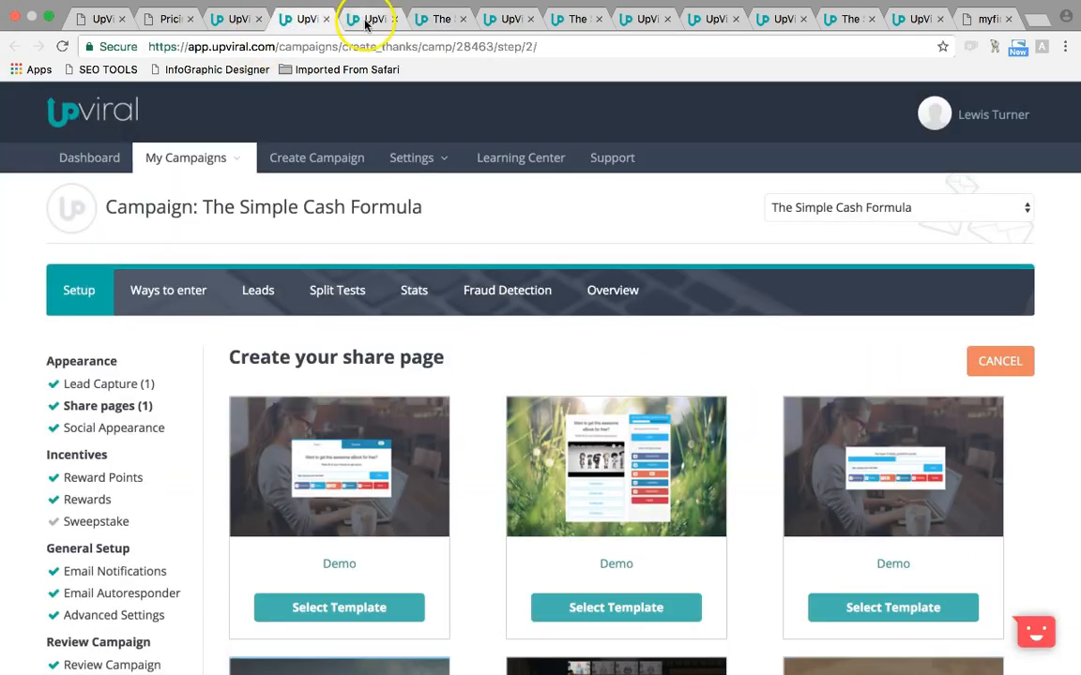
{"action": "scroll", "coordinate": [475, 431], "scroll_direction": "down", "scroll_amount": 5}
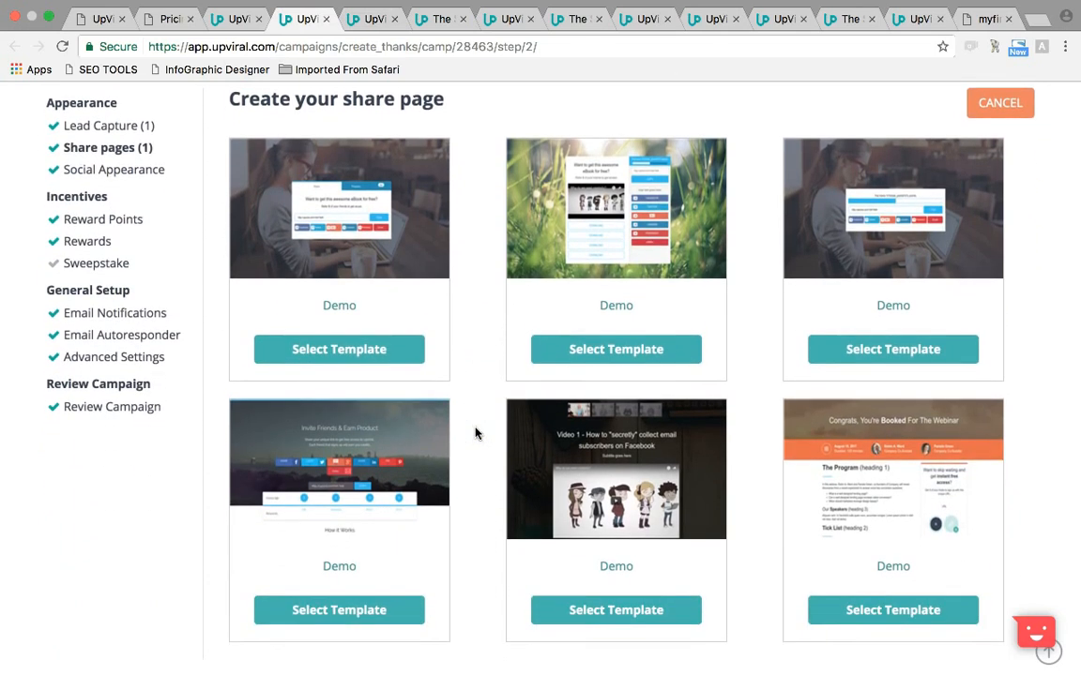
{"action": "scroll", "coordinate": [474, 432], "scroll_direction": "down", "scroll_amount": 1}
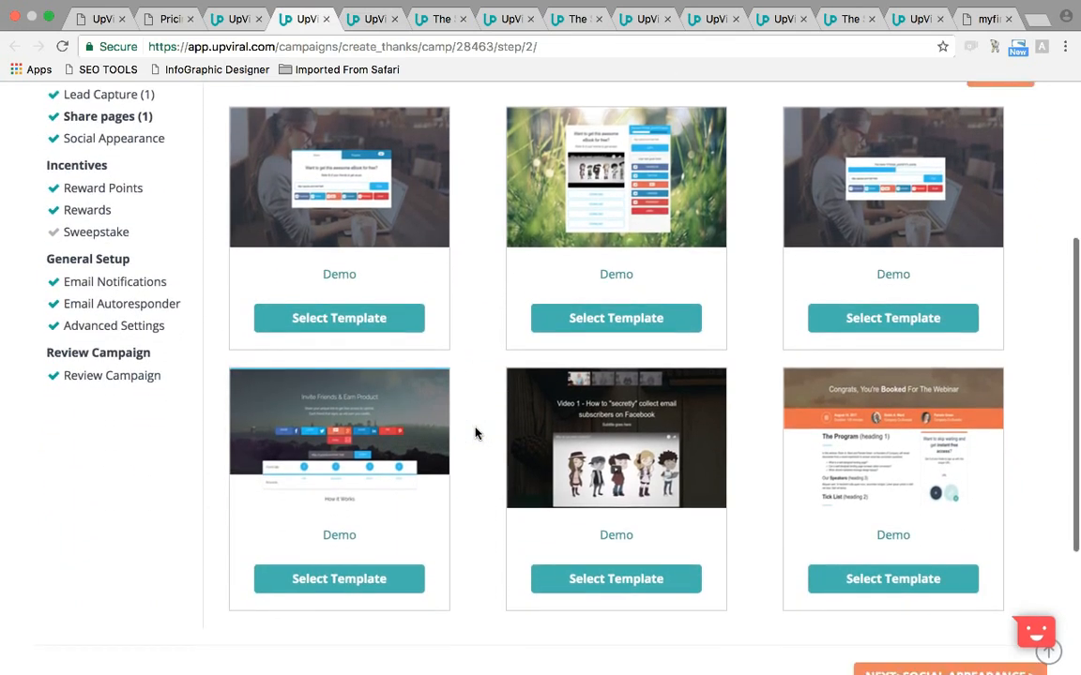
{"action": "left_click", "coordinate": [333, 291]}
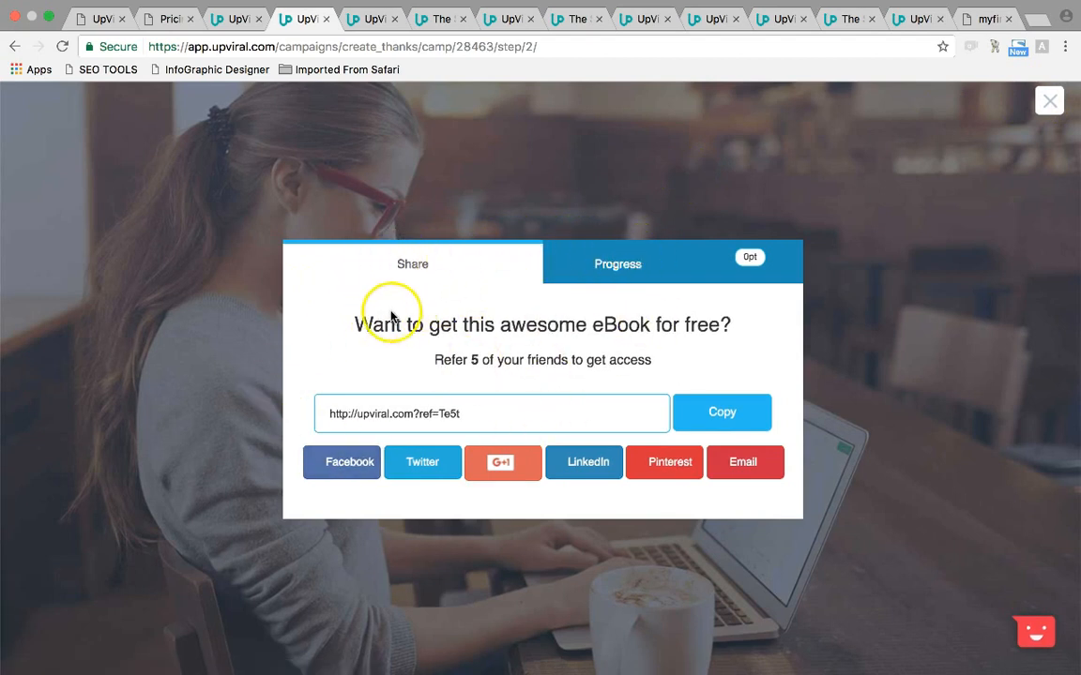
{"action": "left_click", "coordinate": [615, 278]}
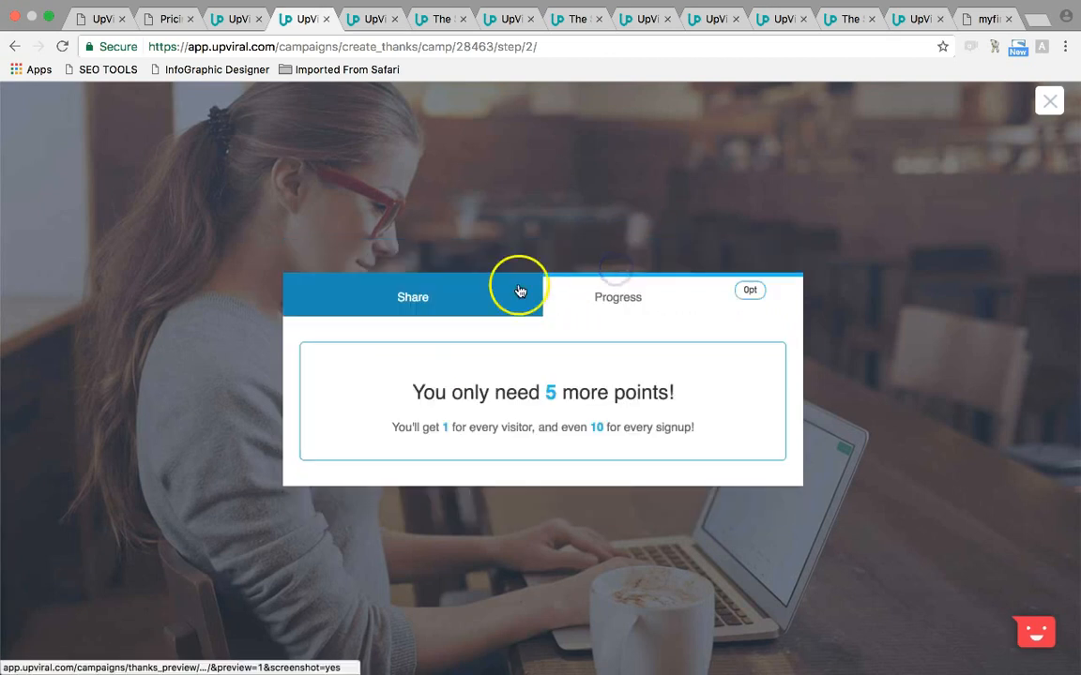
{"action": "left_click", "coordinate": [401, 304]}
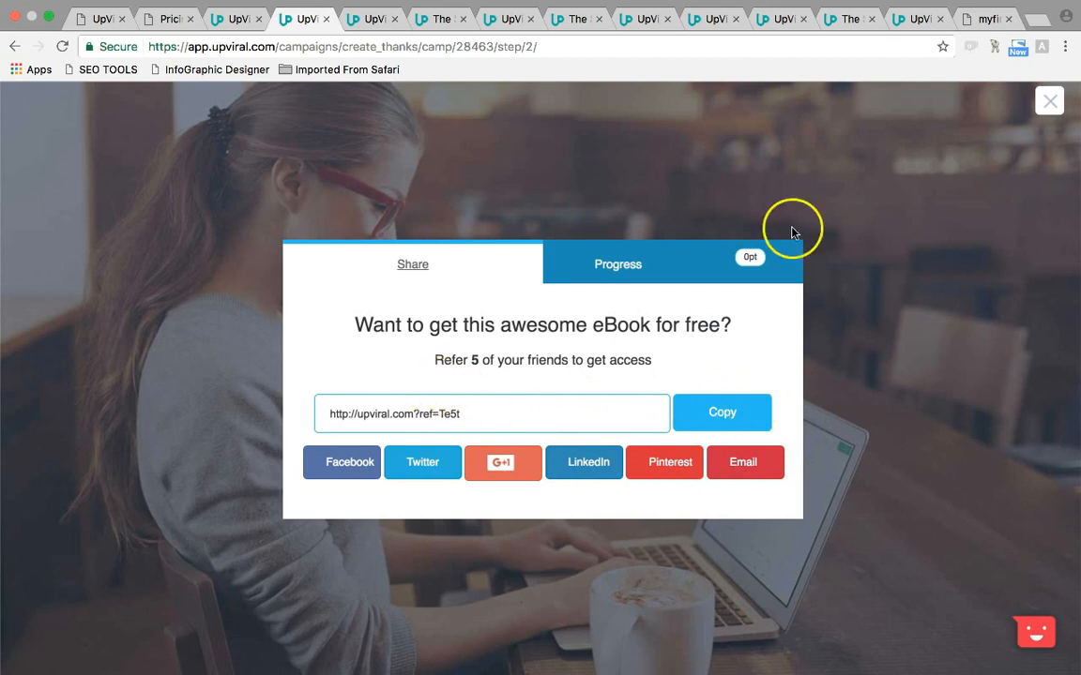
{"action": "left_click", "coordinate": [1049, 103]}
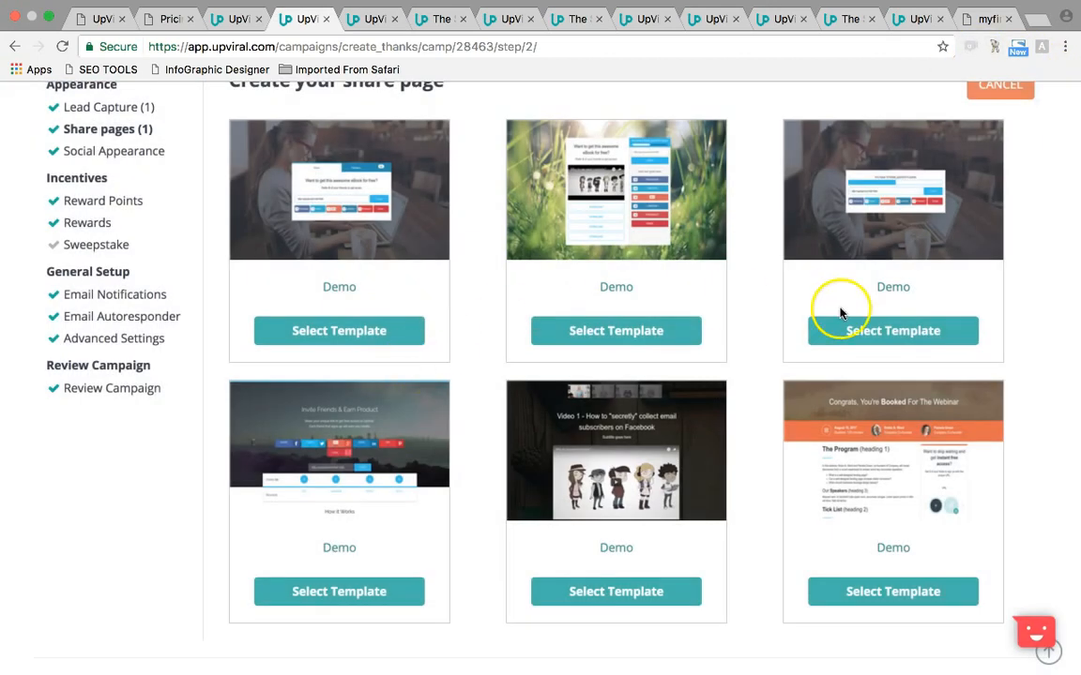
Preview the demo of the second share page template with the grass background, inspecting its points placeholder and download rewards
{"action": "left_click", "coordinate": [618, 286]}
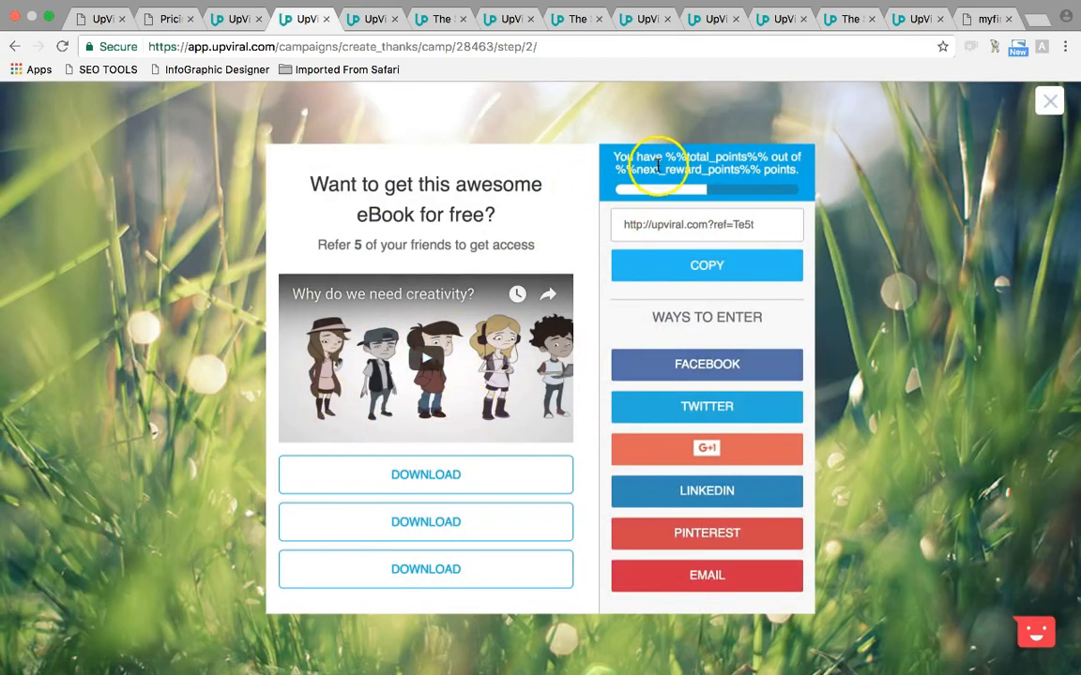
{"action": "left_click_drag", "start_coordinate": [665, 156], "coordinate": [752, 153]}
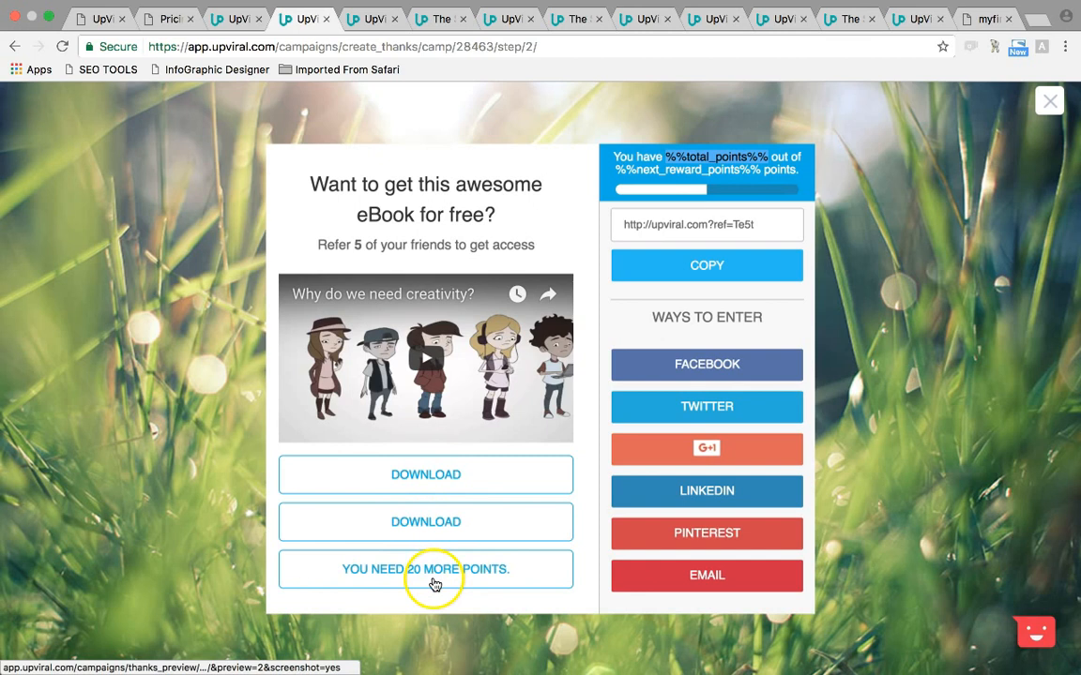
{"action": "left_click", "coordinate": [1047, 103]}
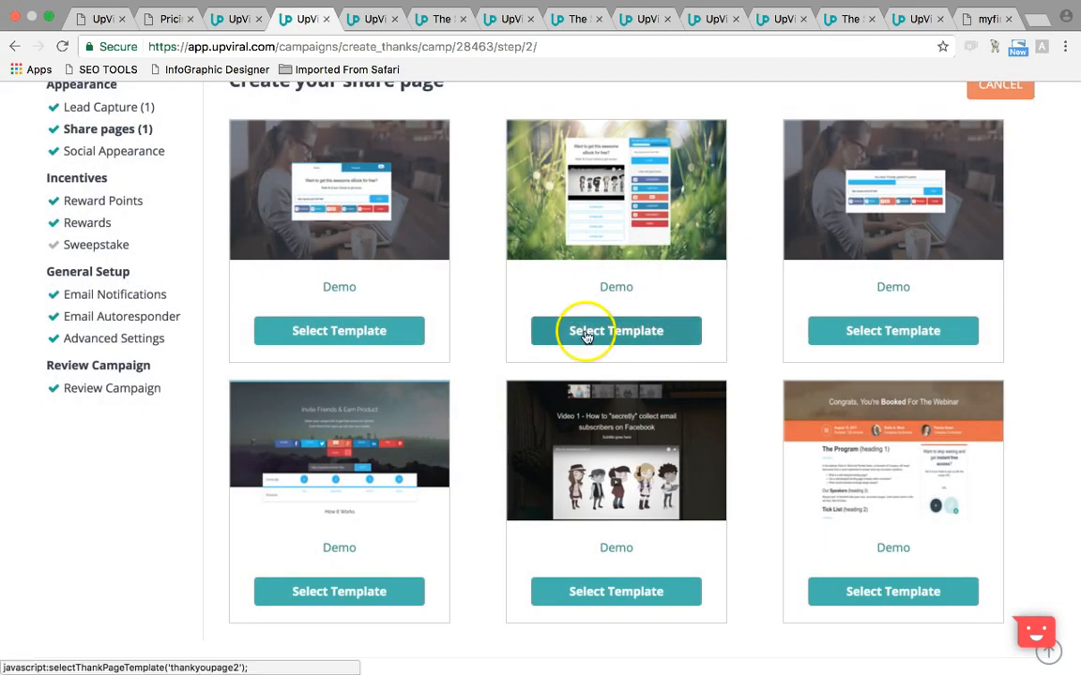
Preview the demo of the Invite Friends & Earn Product share page template through its How it Works section, and close it
{"action": "left_click", "coordinate": [340, 550]}
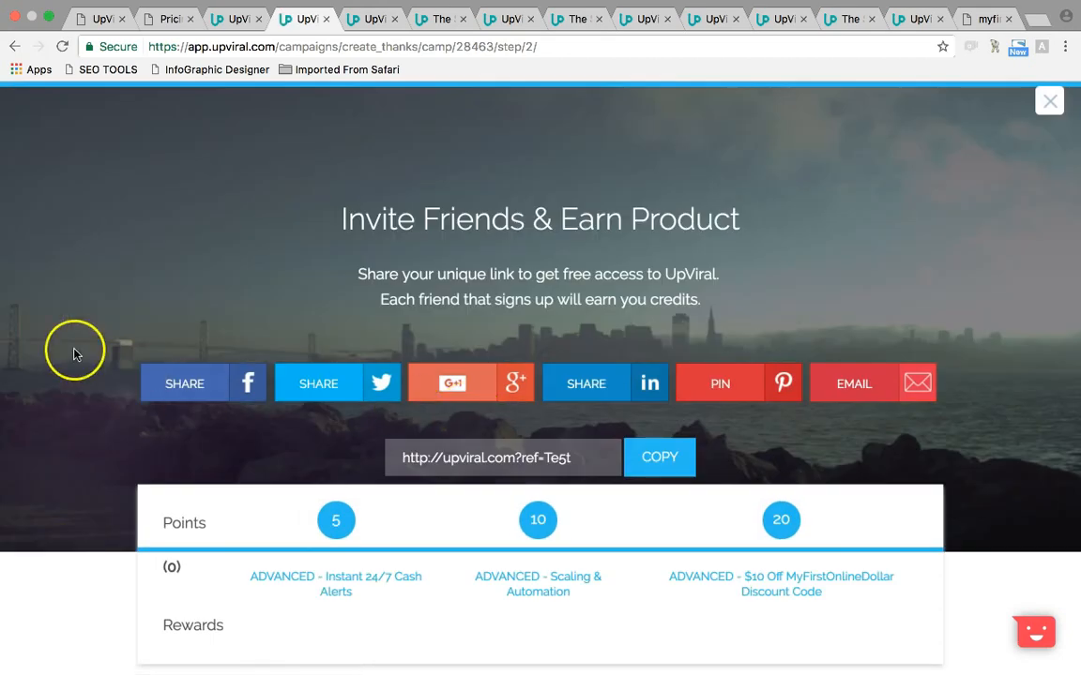
{"action": "scroll", "coordinate": [74, 353], "scroll_direction": "down", "scroll_amount": 1}
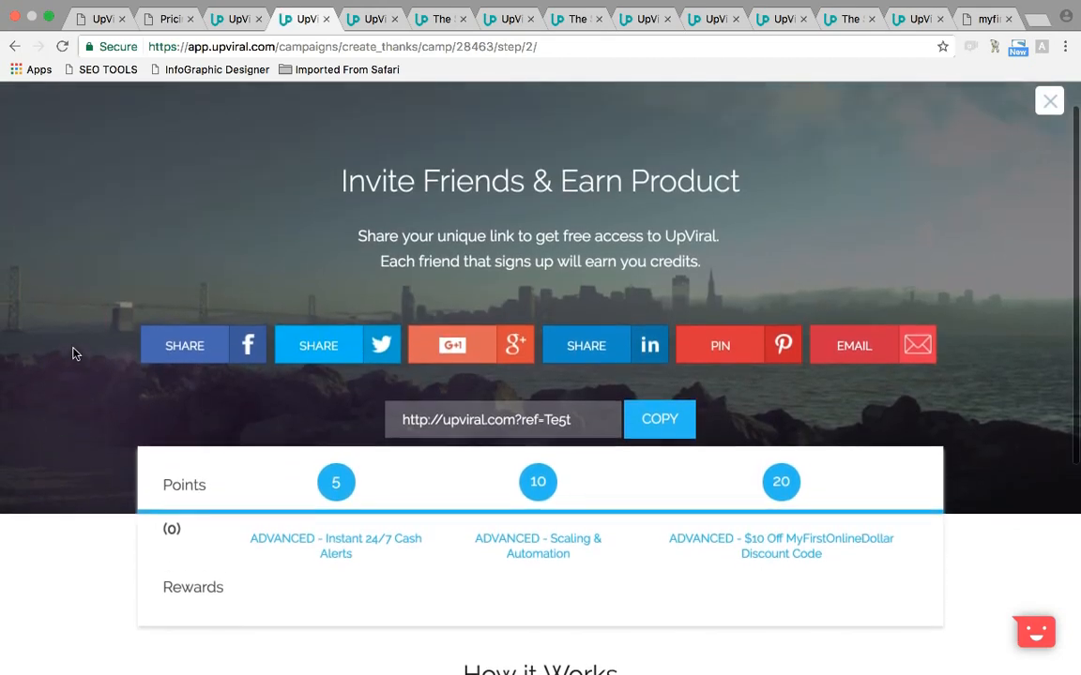
{"action": "scroll", "coordinate": [74, 353], "scroll_direction": "down", "scroll_amount": 1}
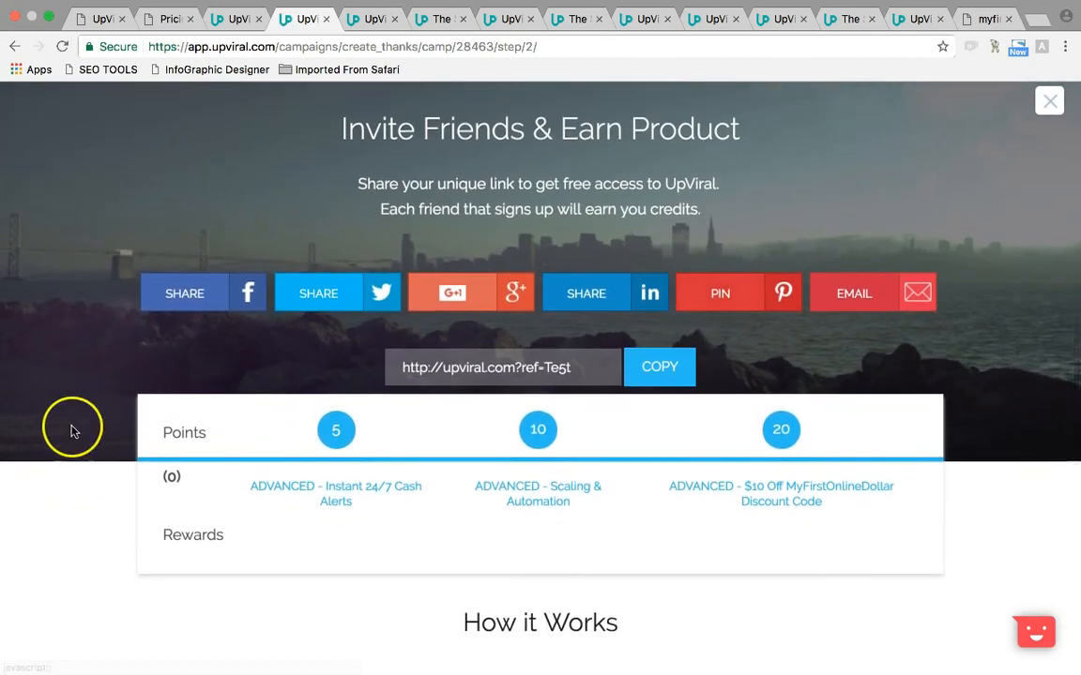
{"action": "scroll", "coordinate": [63, 435], "scroll_direction": "down", "scroll_amount": 6}
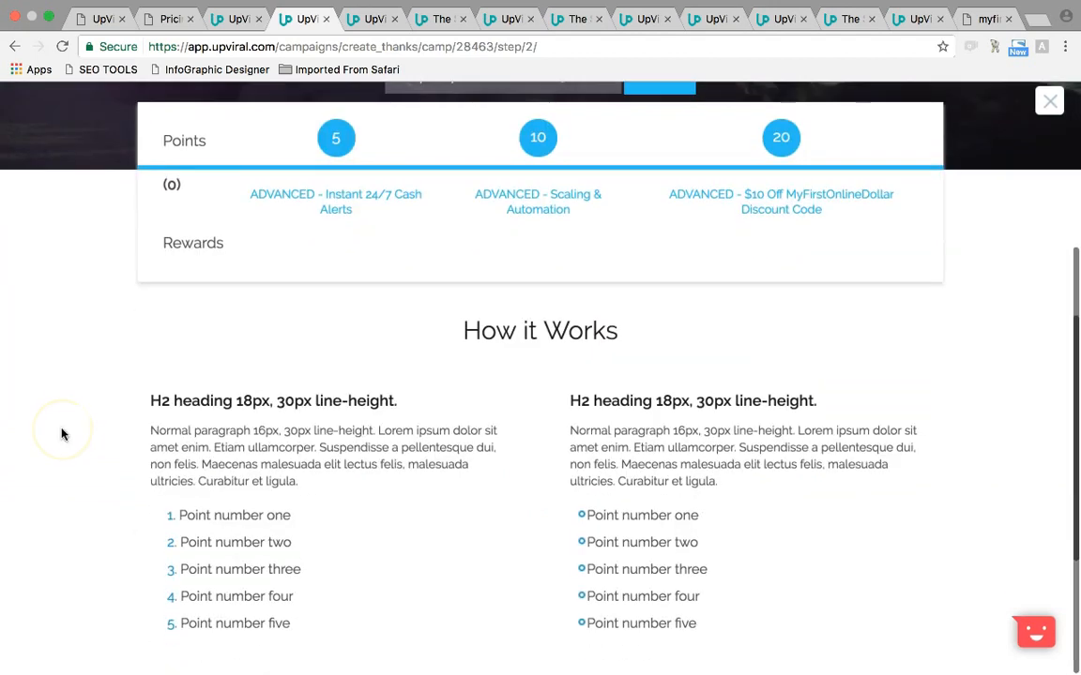
{"action": "scroll", "coordinate": [61, 434], "scroll_direction": "up", "scroll_amount": 8}
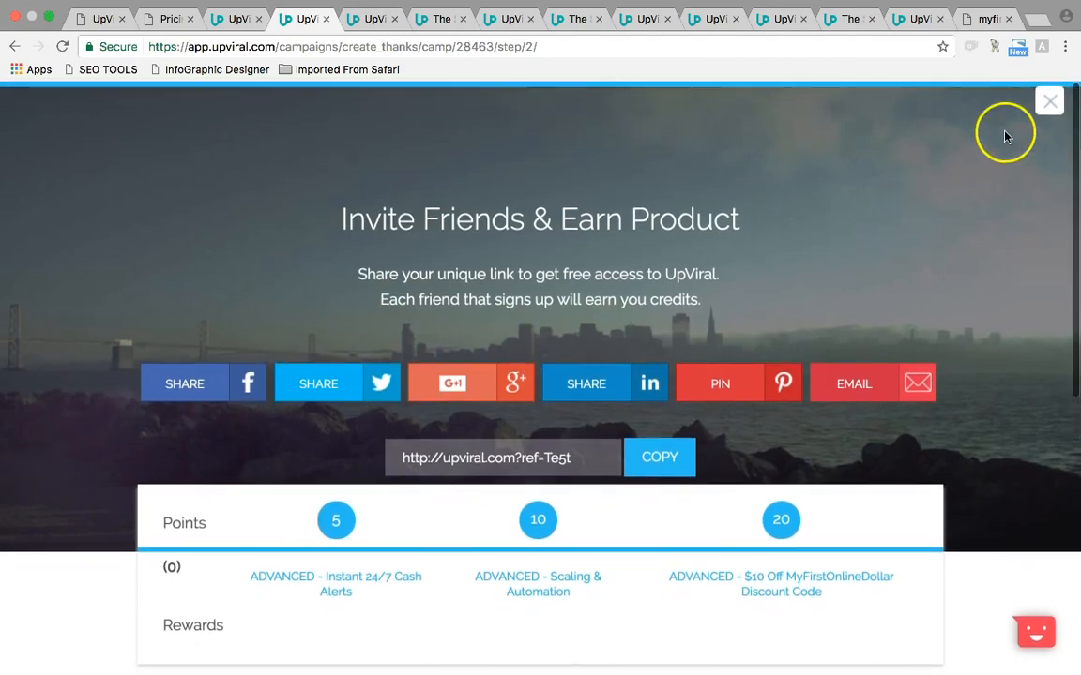
{"action": "left_click", "coordinate": [1054, 103]}
Preview the demo of the webinar booking share page template, including its program text and share box, and close it
{"action": "scroll", "coordinate": [586, 467], "scroll_direction": "down", "scroll_amount": 10}
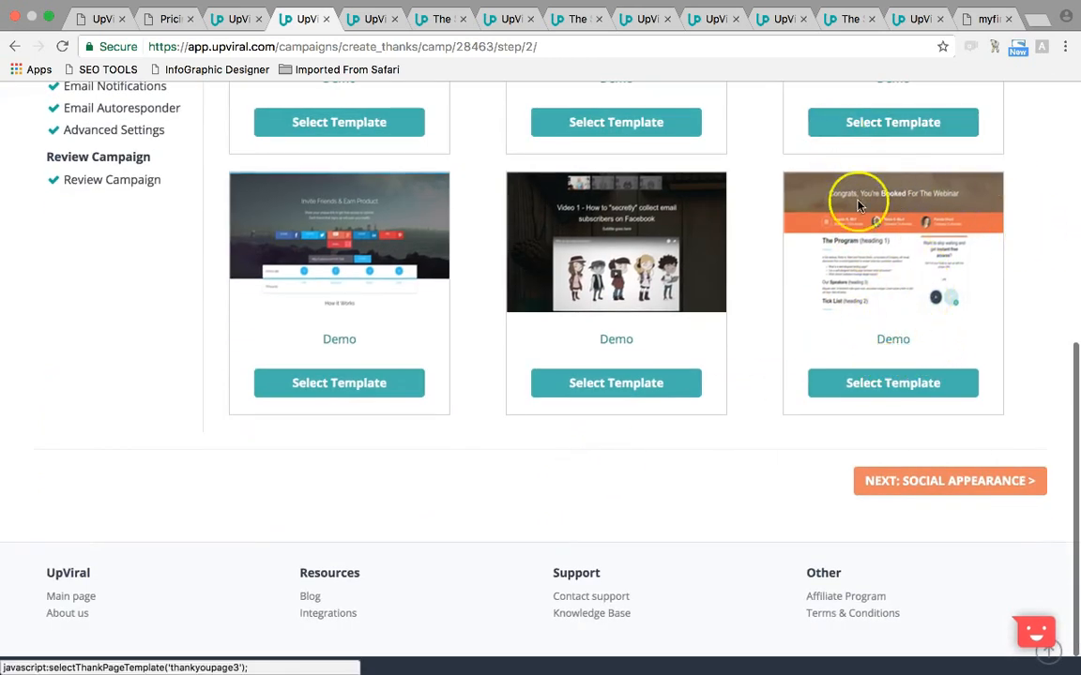
{"action": "left_click", "coordinate": [893, 339]}
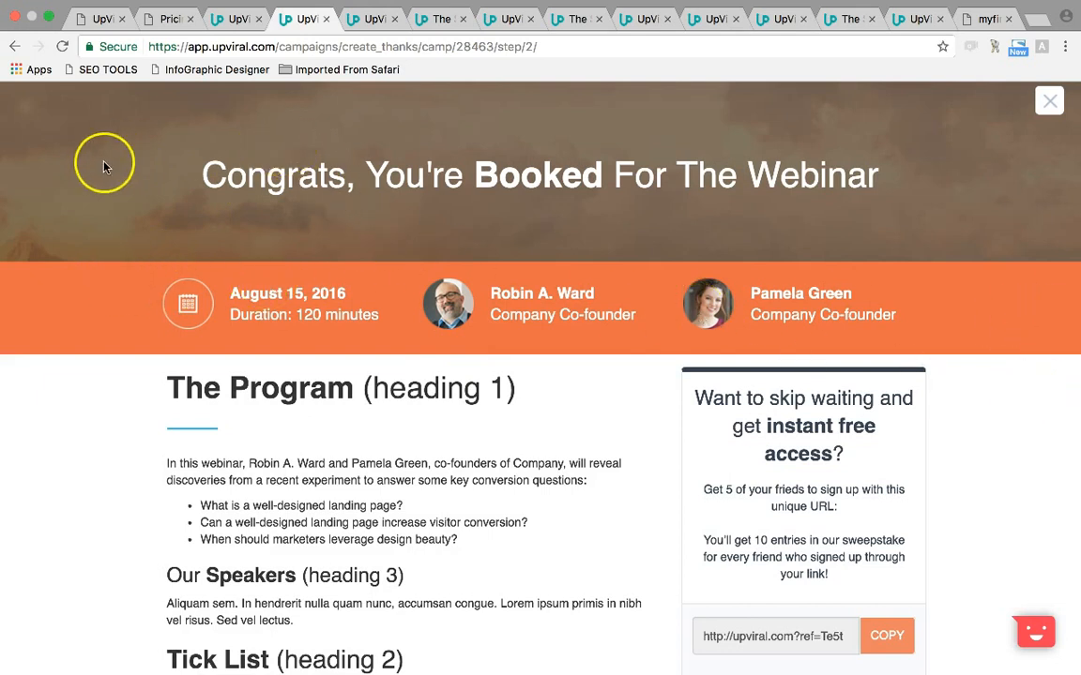
{"action": "scroll", "coordinate": [111, 408], "scroll_direction": "down", "scroll_amount": 5}
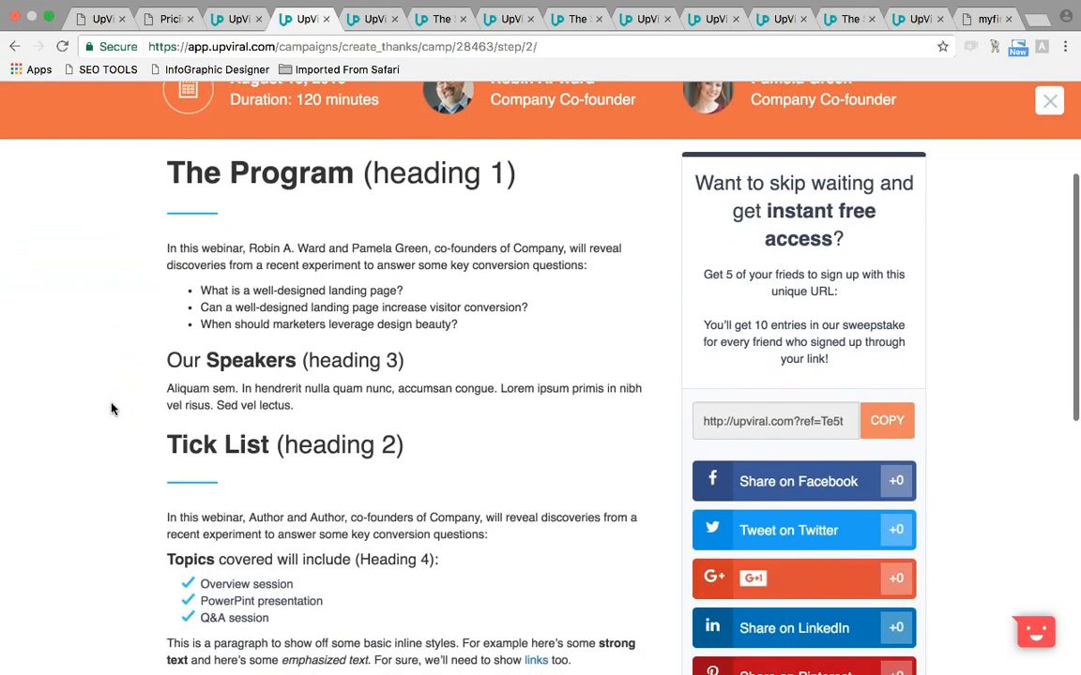
{"action": "scroll", "coordinate": [475, 430], "scroll_direction": "down", "scroll_amount": 5}
{"action": "scroll", "coordinate": [485, 434], "scroll_direction": "up", "scroll_amount": 4}
{"action": "scroll", "coordinate": [485, 434], "scroll_direction": "up", "scroll_amount": 5}
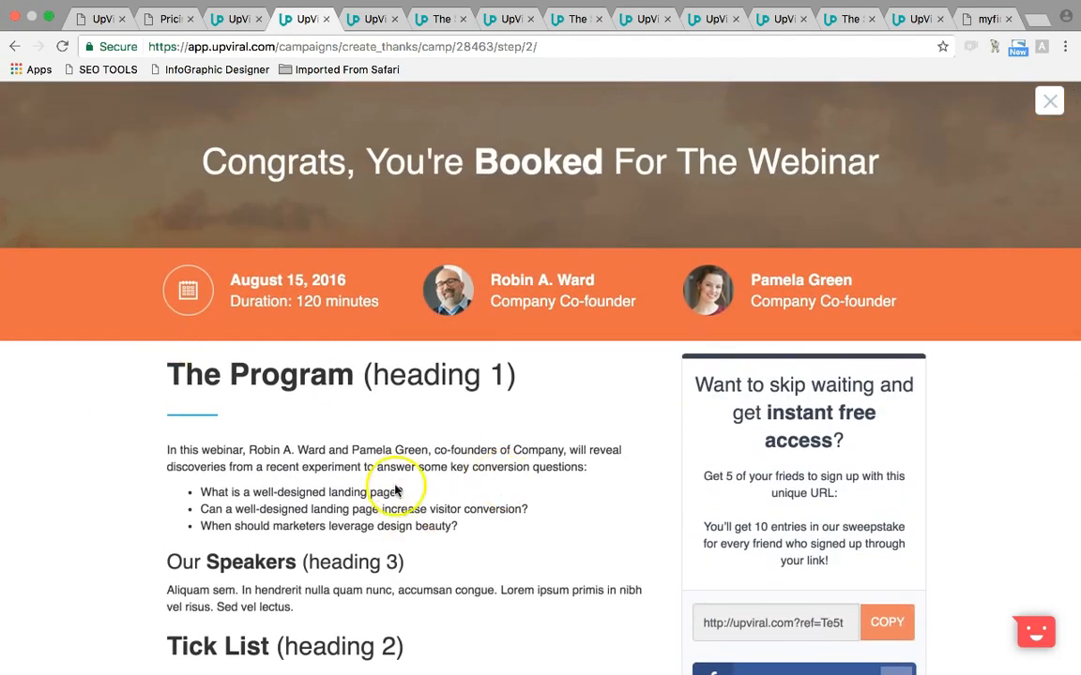
{"action": "left_click", "coordinate": [1048, 100]}
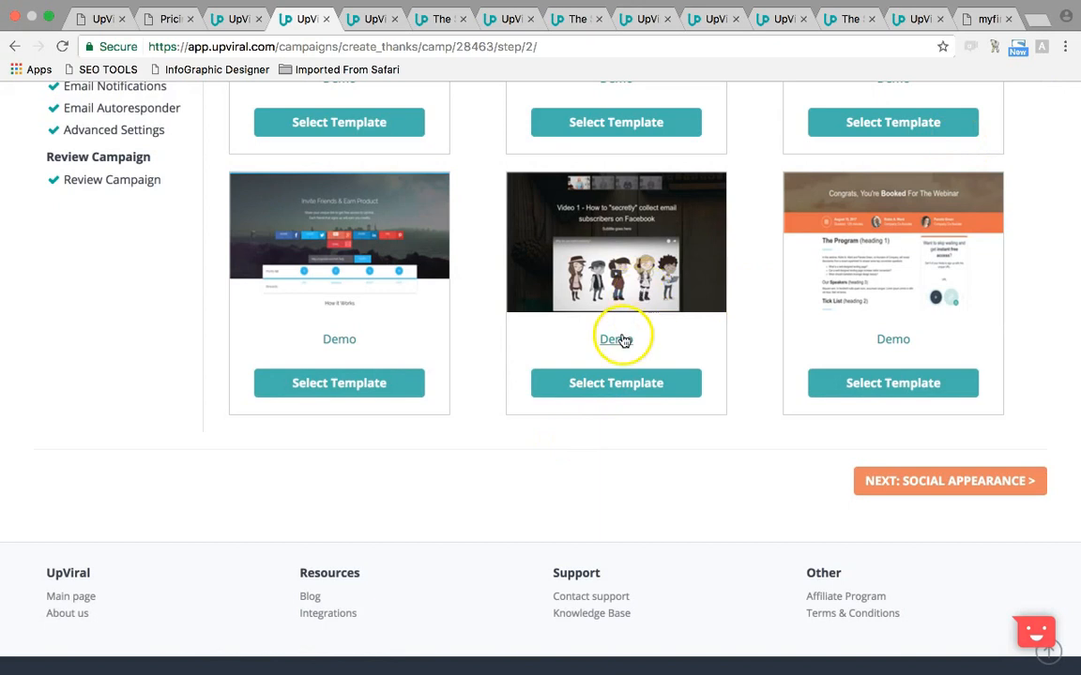
Open the demo of the Video 1 share page template and inspect its header, video and optional button
{"action": "left_click", "coordinate": [618, 339]}
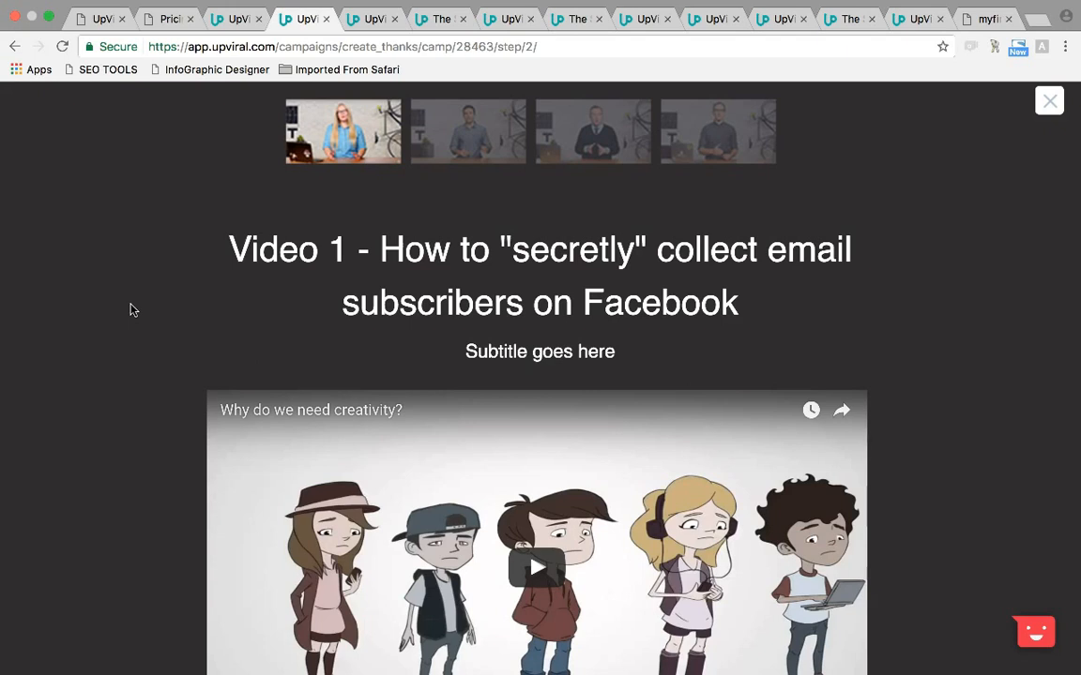
{"action": "scroll", "coordinate": [131, 309], "scroll_direction": "down", "scroll_amount": 1}
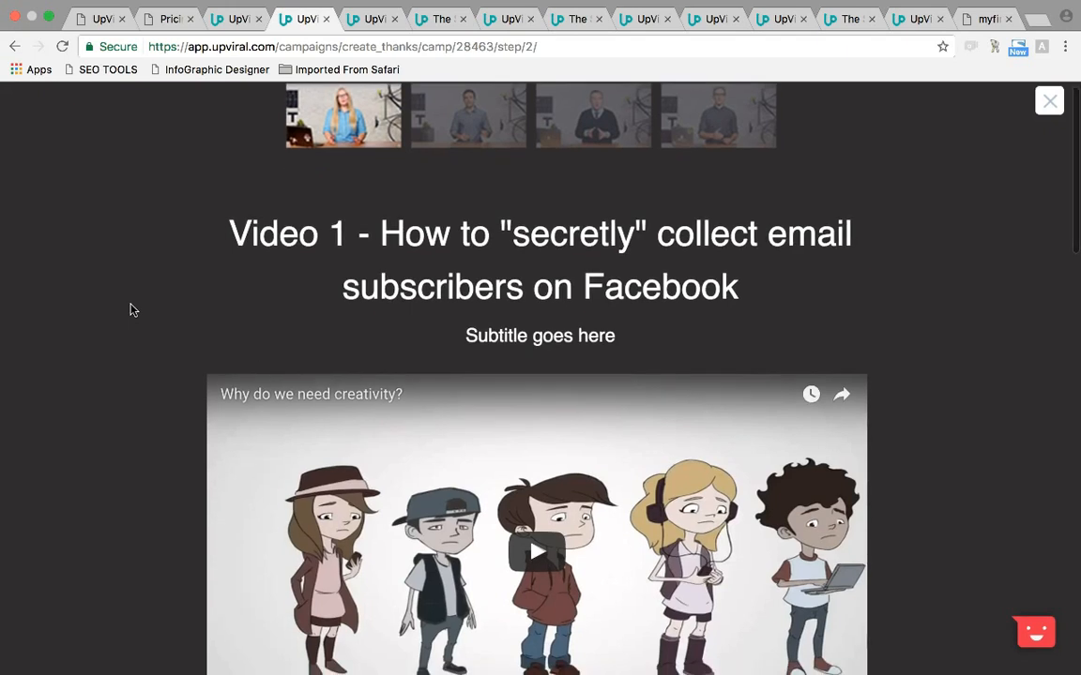
{"action": "scroll", "coordinate": [131, 310], "scroll_direction": "down", "scroll_amount": 3}
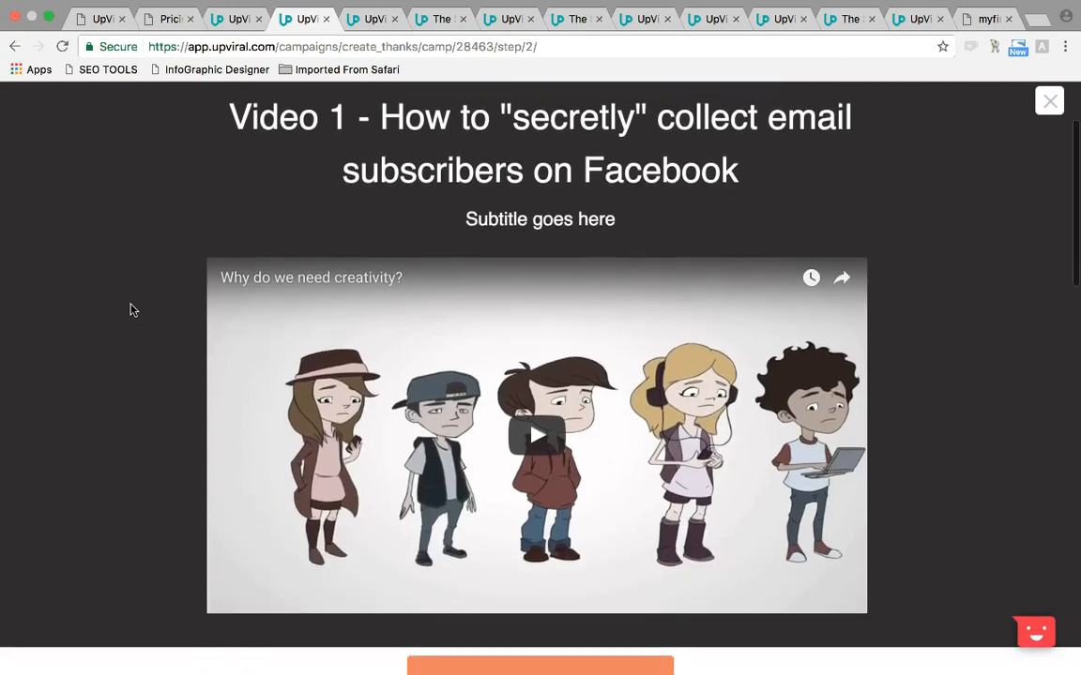
{"action": "scroll", "coordinate": [131, 309], "scroll_direction": "down", "scroll_amount": 1}
{"action": "left_click", "coordinate": [153, 356]}
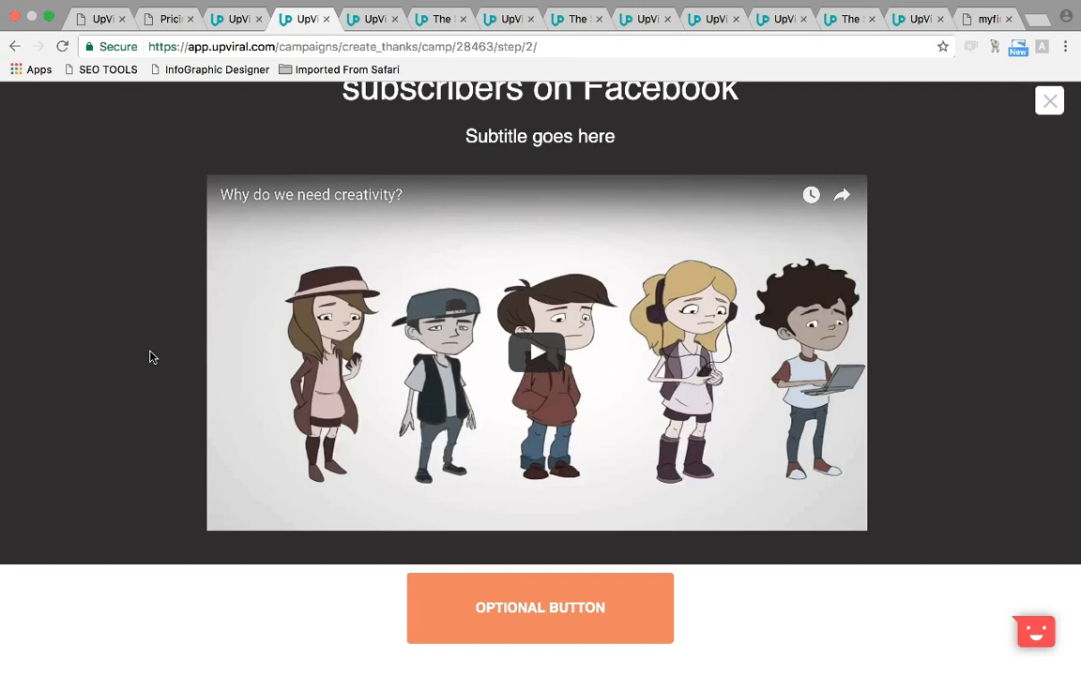
{"action": "scroll", "coordinate": [150, 356], "scroll_direction": "down", "scroll_amount": 3}
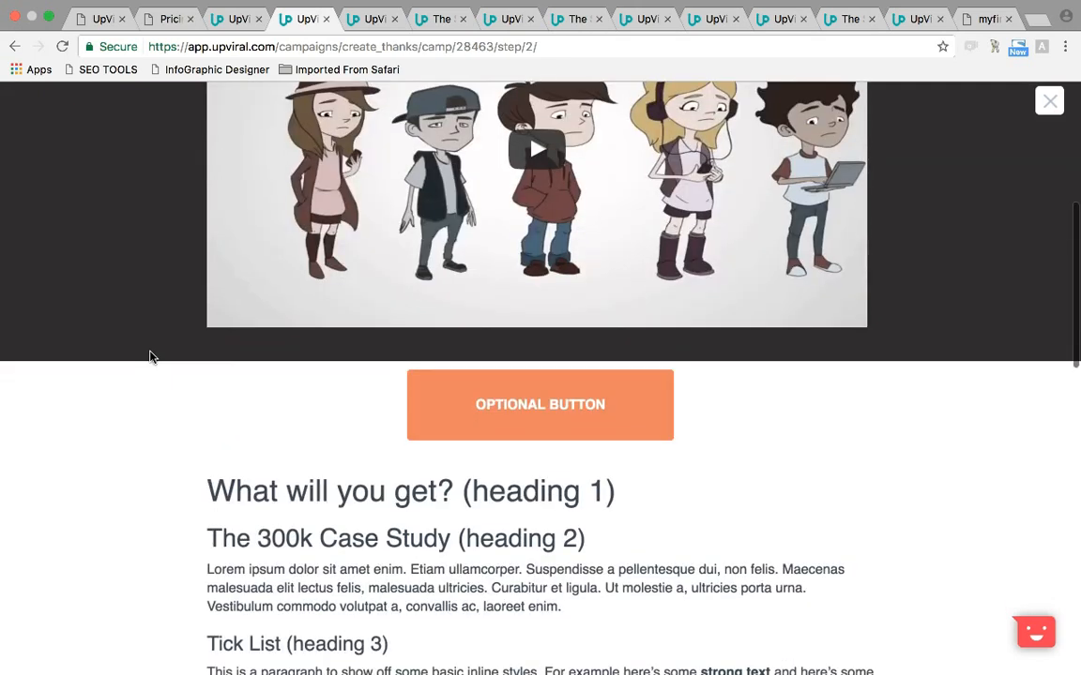
Examine the video template's instant free access box, referral link and ways to enter, and close the demo
{"action": "scroll", "coordinate": [150, 356], "scroll_direction": "down", "scroll_amount": 15}
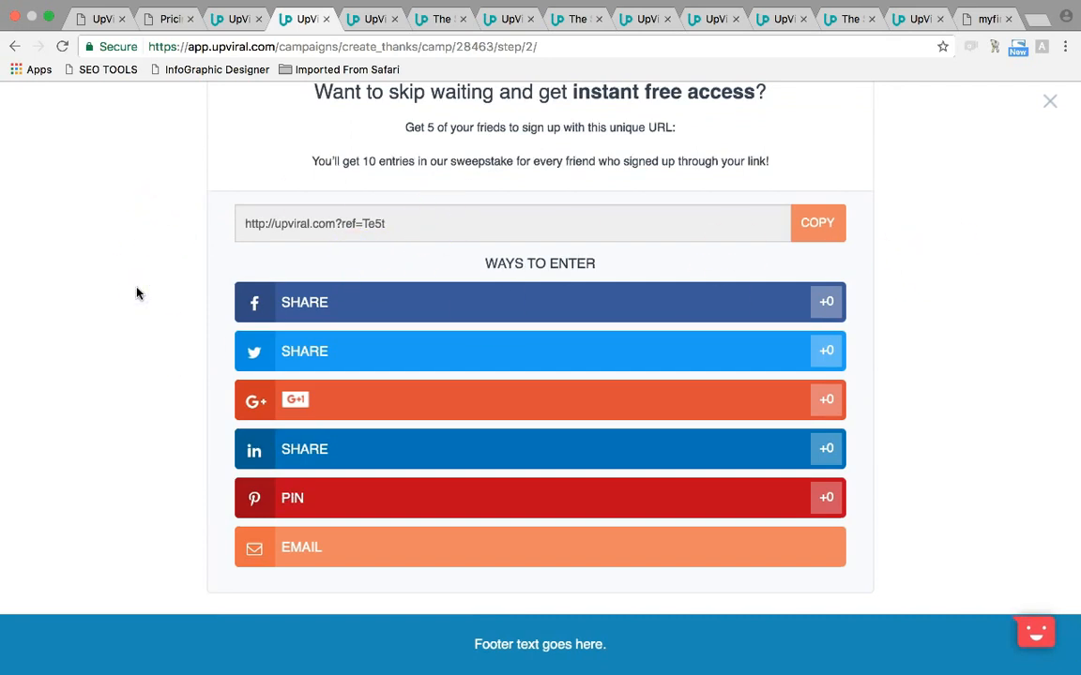
{"action": "scroll", "coordinate": [136, 293], "scroll_direction": "up", "scroll_amount": 1}
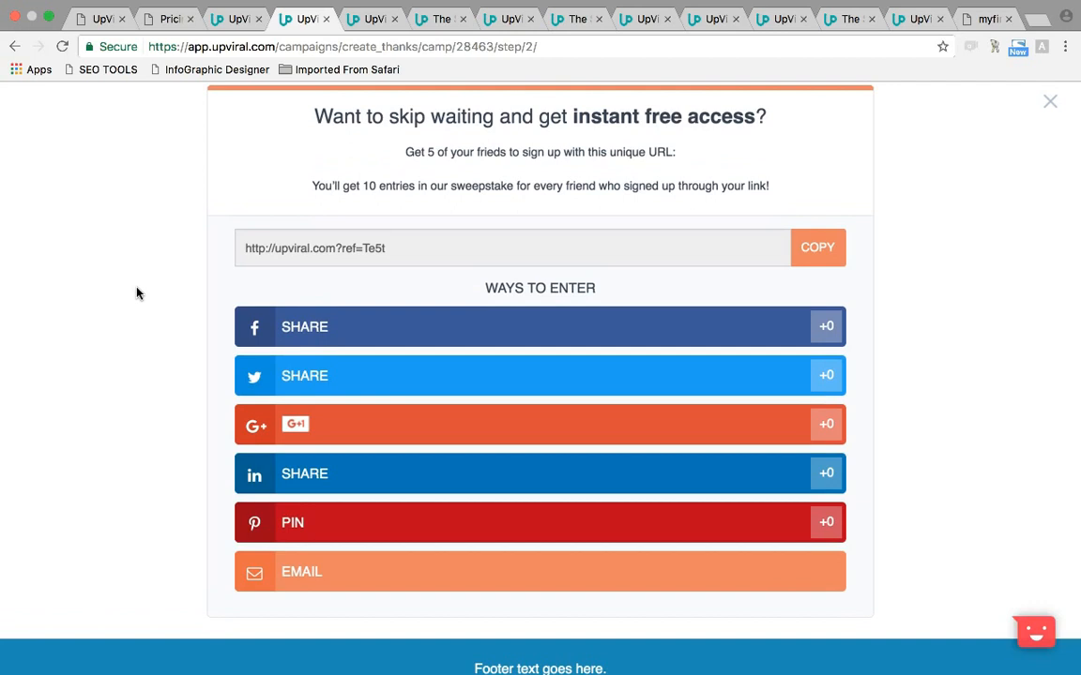
{"action": "scroll", "coordinate": [136, 294], "scroll_direction": "up", "scroll_amount": 1}
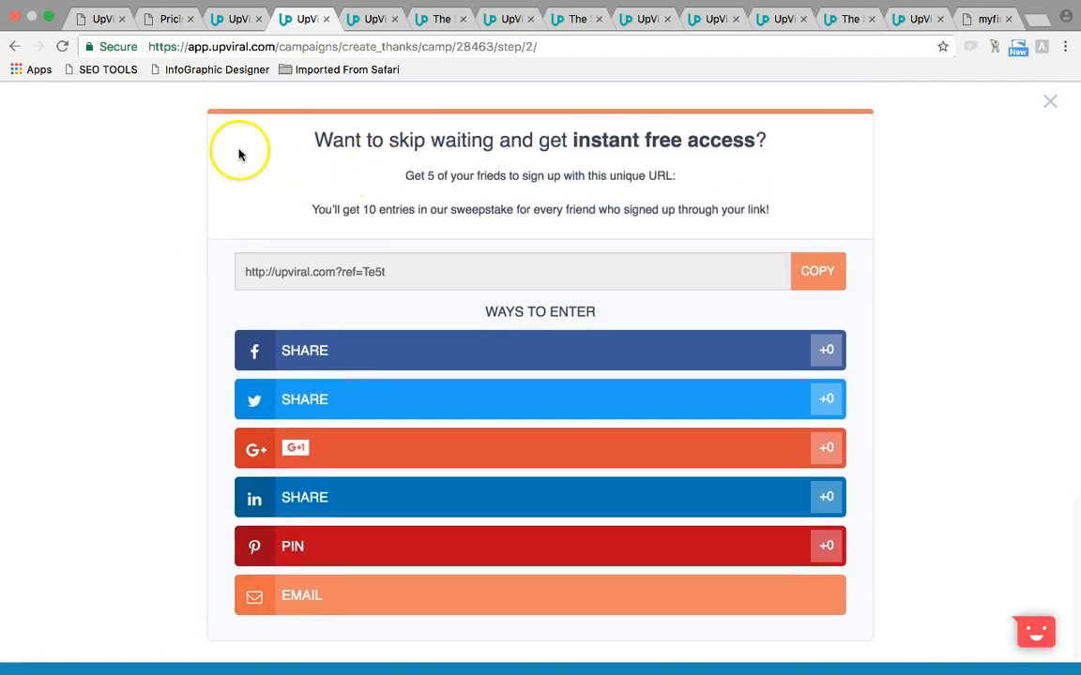
{"action": "left_click_drag", "start_coordinate": [314, 141], "coordinate": [596, 158]}
{"action": "left_click", "coordinate": [596, 158]}
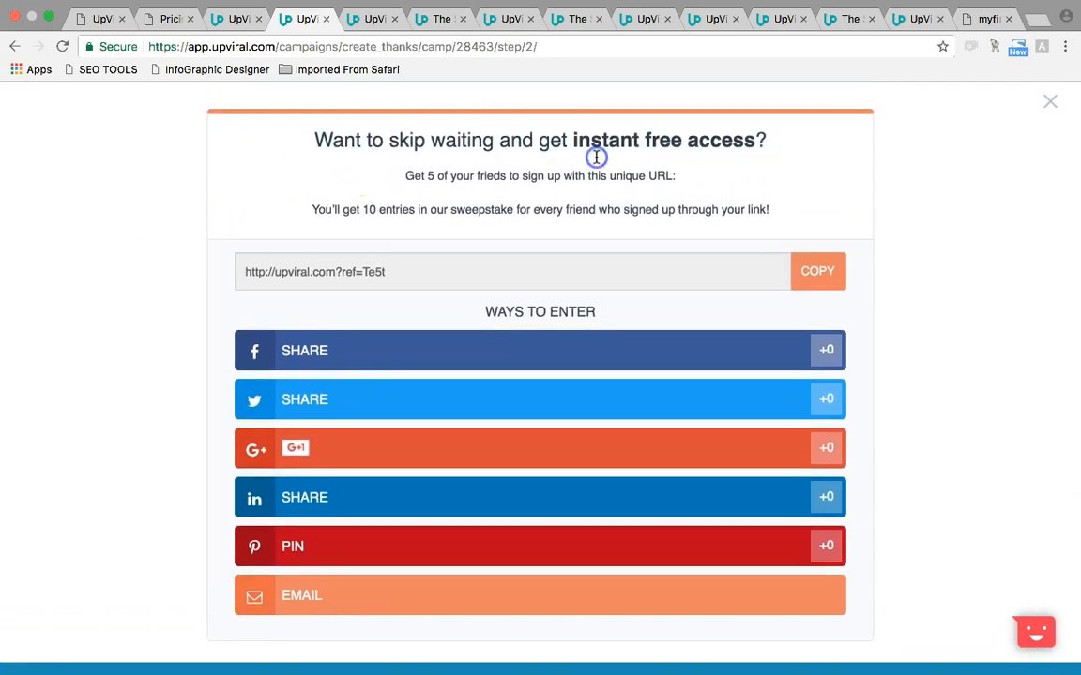
{"action": "left_click", "coordinate": [171, 306]}
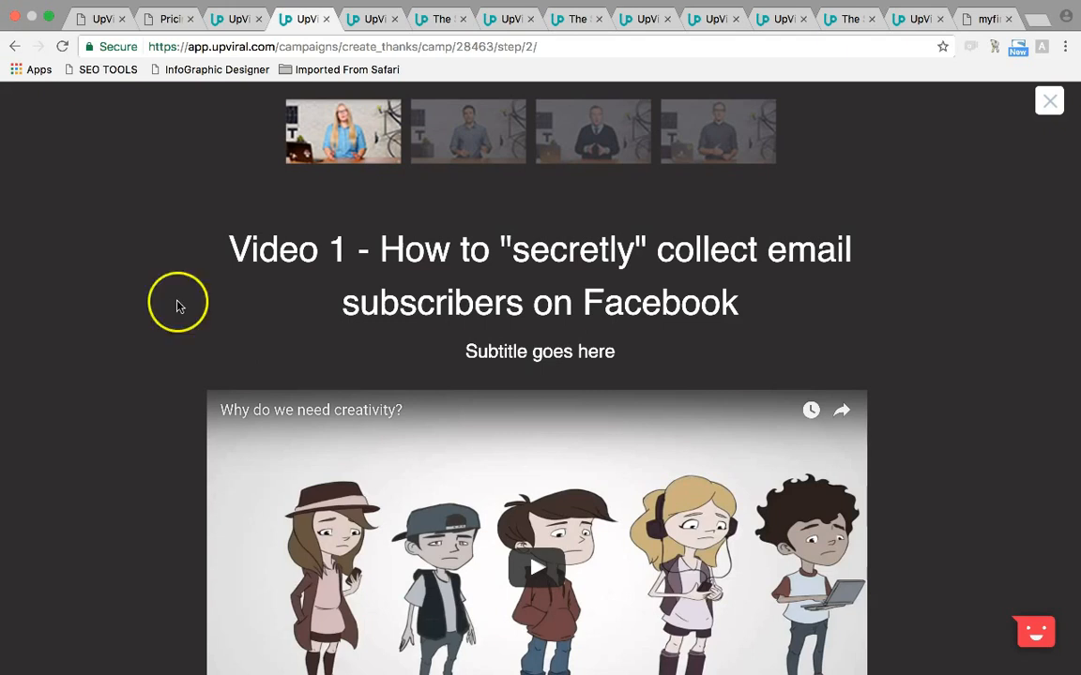
{"action": "left_click", "coordinate": [1052, 102]}
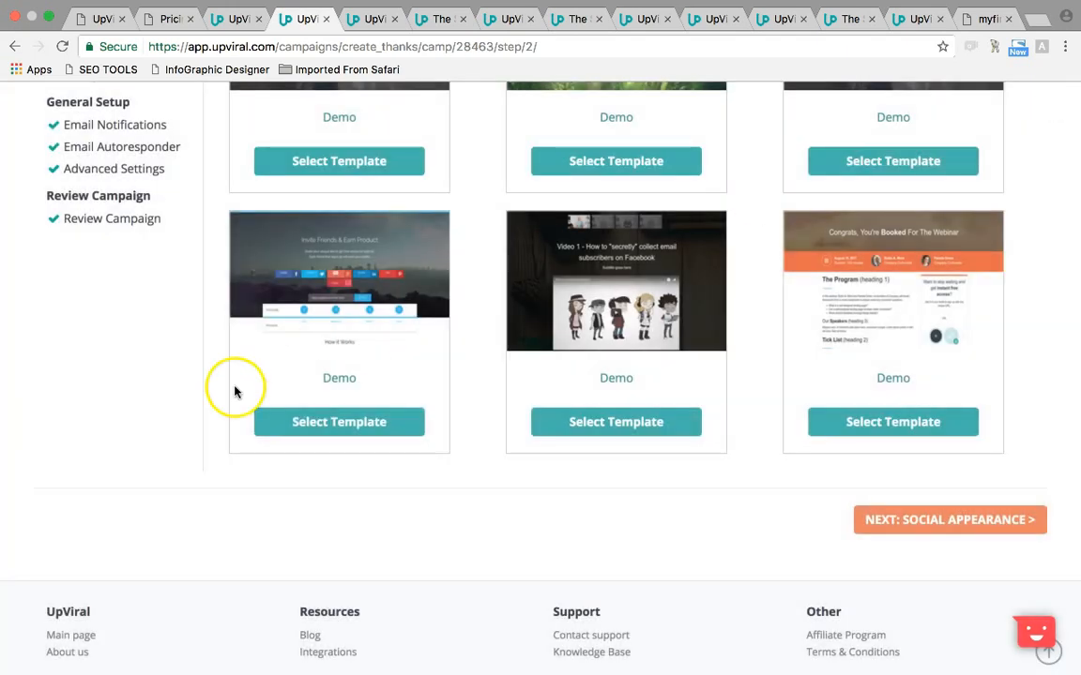
Go to the campaign's Social Appearance settings and review the Facebook and Twitter texts and the share image
{"action": "scroll", "coordinate": [465, 379], "scroll_direction": "up", "scroll_amount": 1}
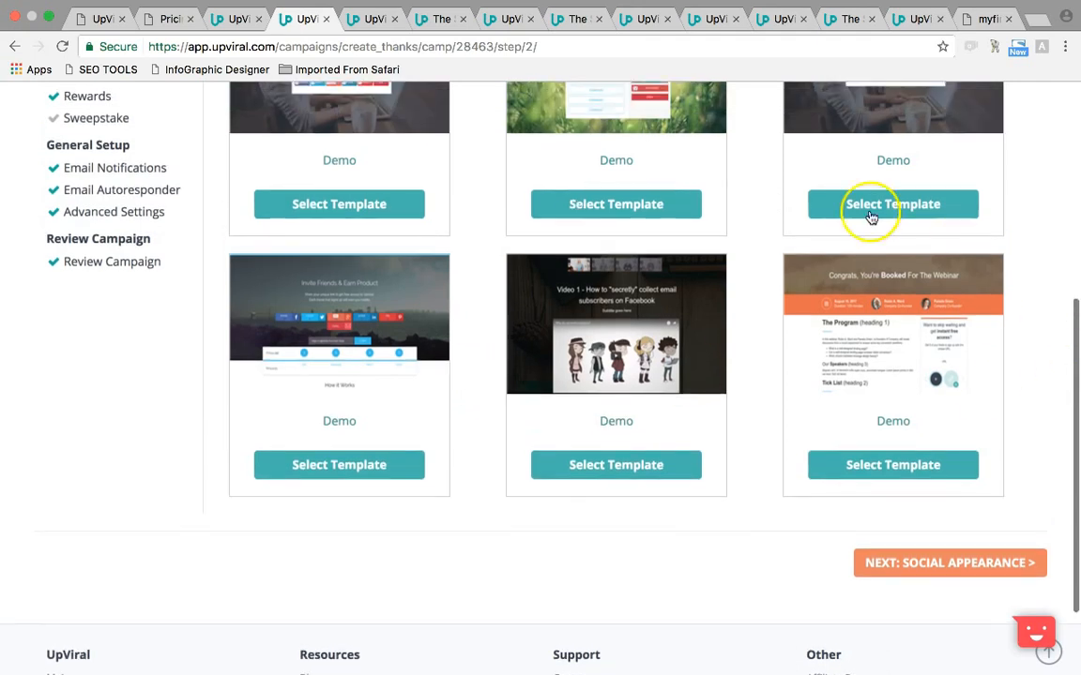
{"action": "left_click", "coordinate": [328, 221]}
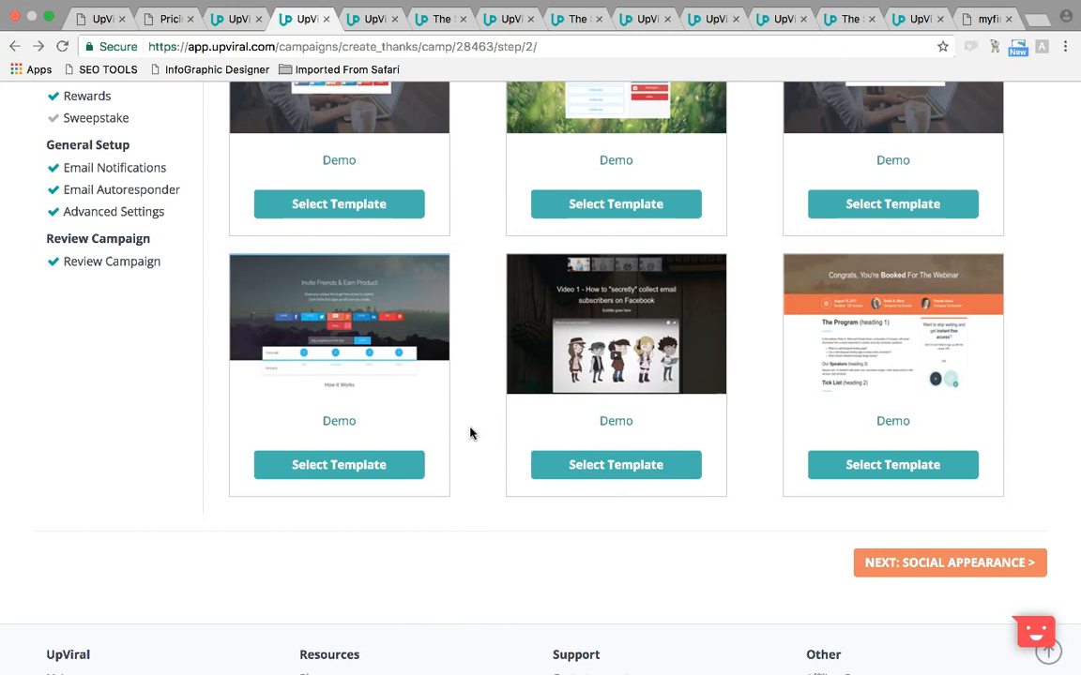
{"action": "scroll", "coordinate": [470, 432], "scroll_direction": "up", "scroll_amount": 8}
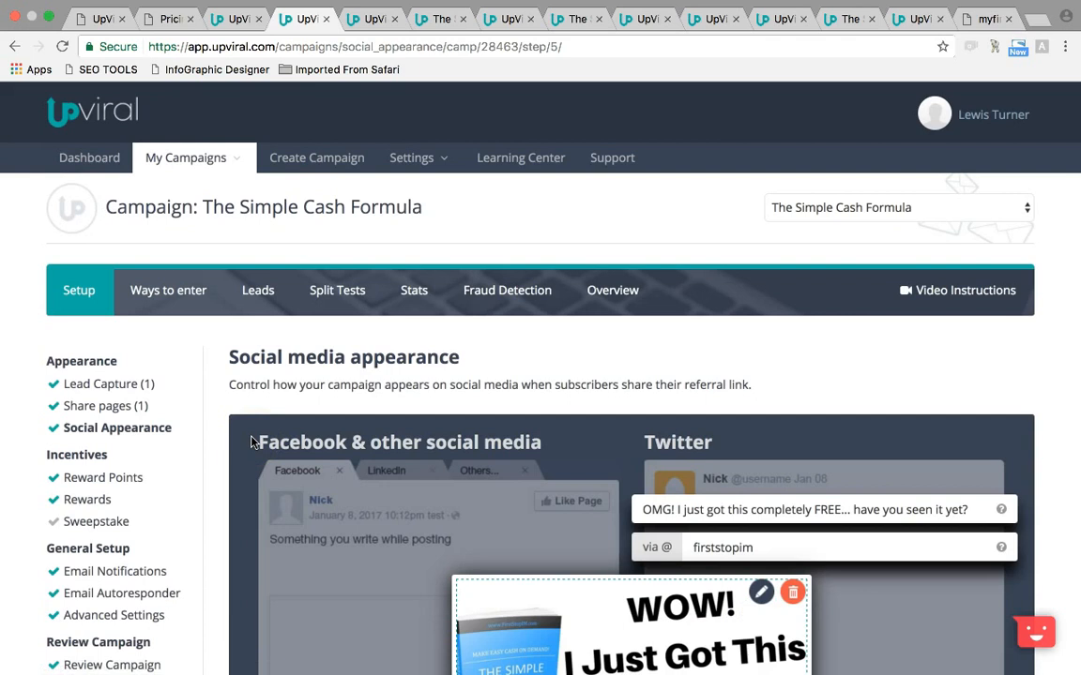
{"action": "scroll", "coordinate": [219, 443], "scroll_direction": "down", "scroll_amount": 1}
{"action": "scroll", "coordinate": [219, 444], "scroll_direction": "down", "scroll_amount": 5}
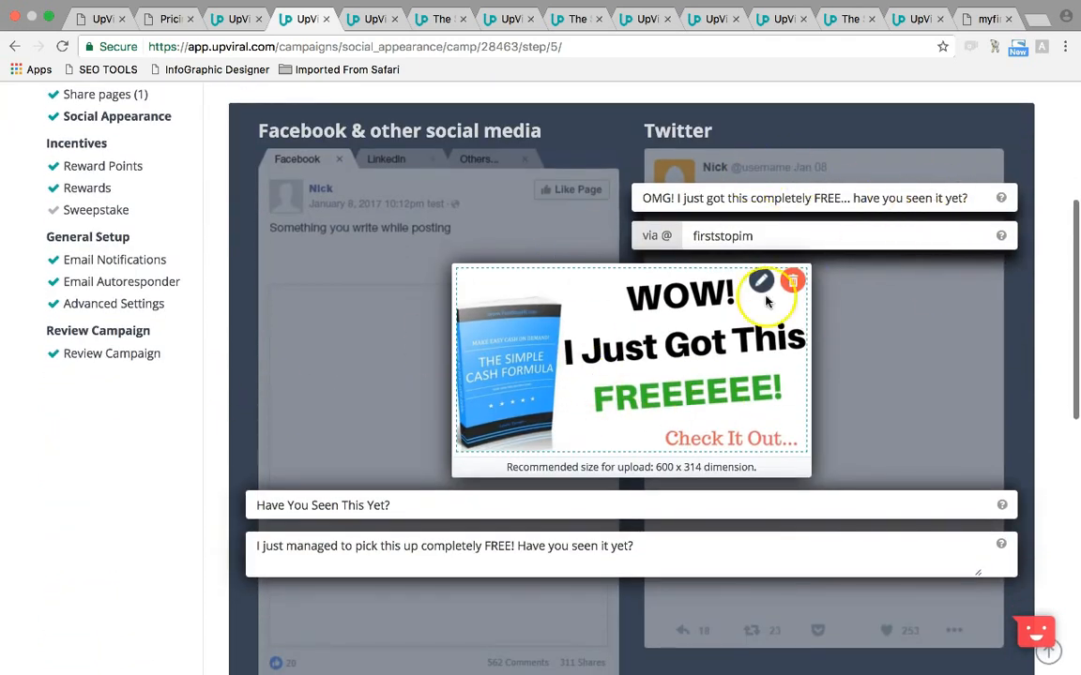
{"action": "scroll", "coordinate": [288, 350], "scroll_direction": "down", "scroll_amount": 8}
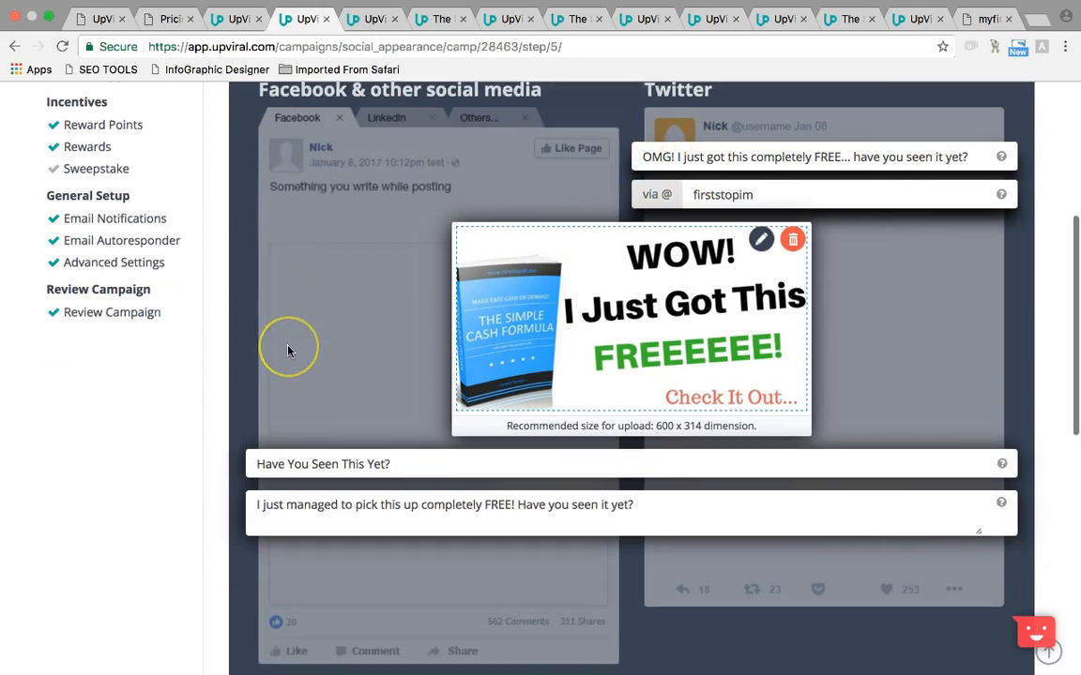
Review the email share message and Pinterest image, highlighting the message's closing sentence about not being a silly bot virus thingy
{"action": "scroll", "coordinate": [288, 350], "scroll_direction": "down", "scroll_amount": 1}
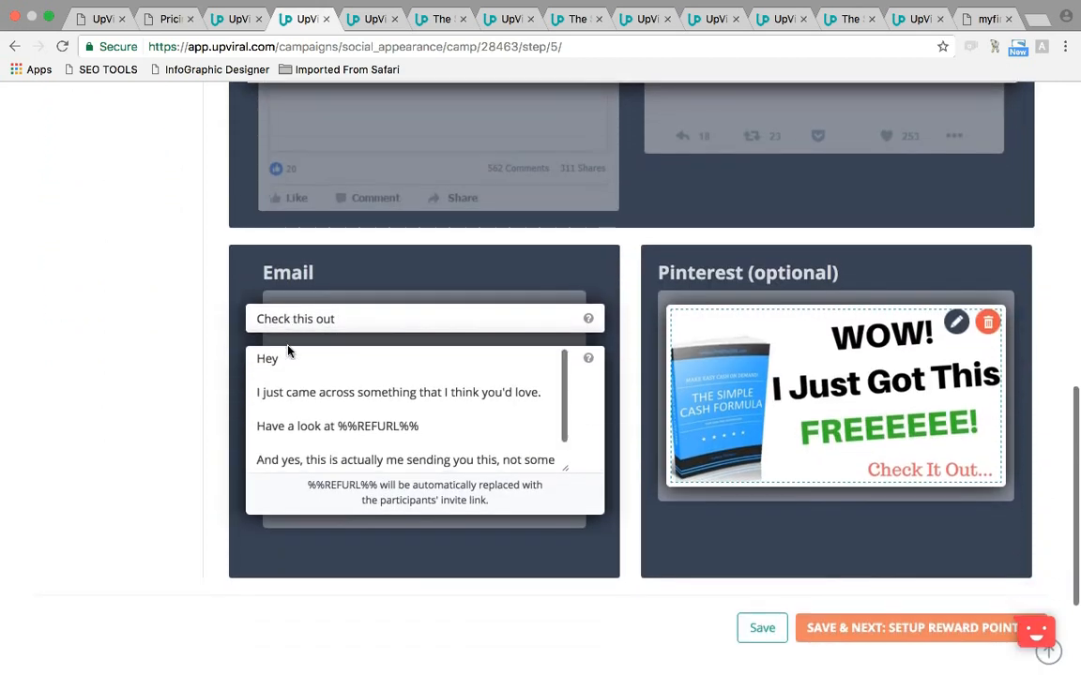
{"action": "left_click_drag", "start_coordinate": [564, 376], "coordinate": [562, 439]}
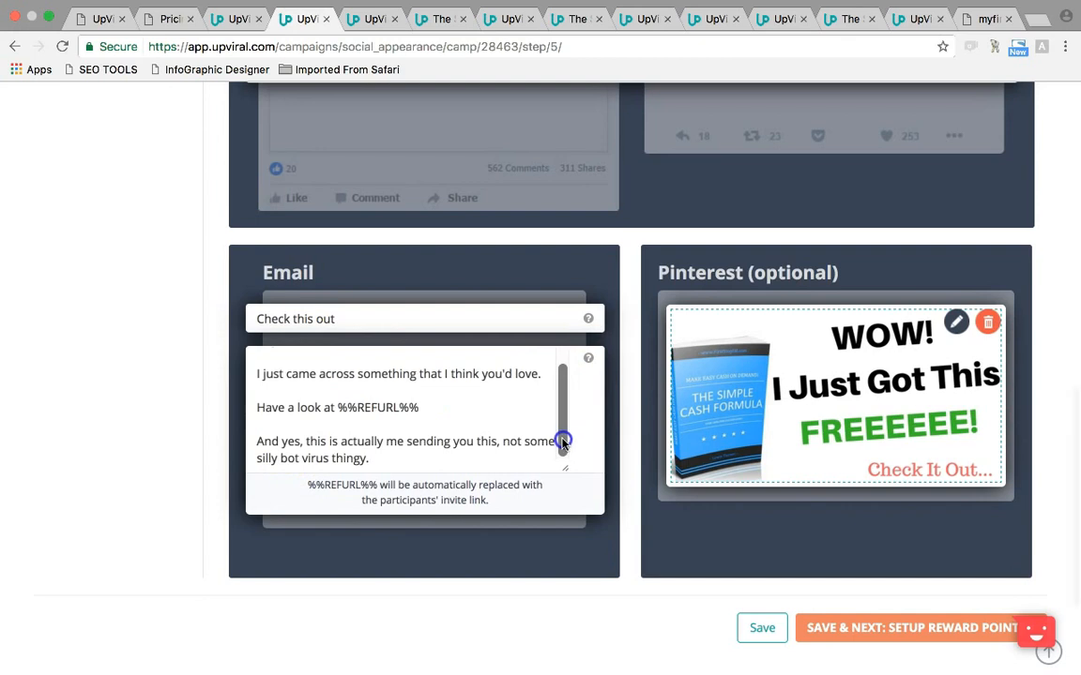
{"action": "left_click_drag", "start_coordinate": [372, 459], "coordinate": [267, 445]}
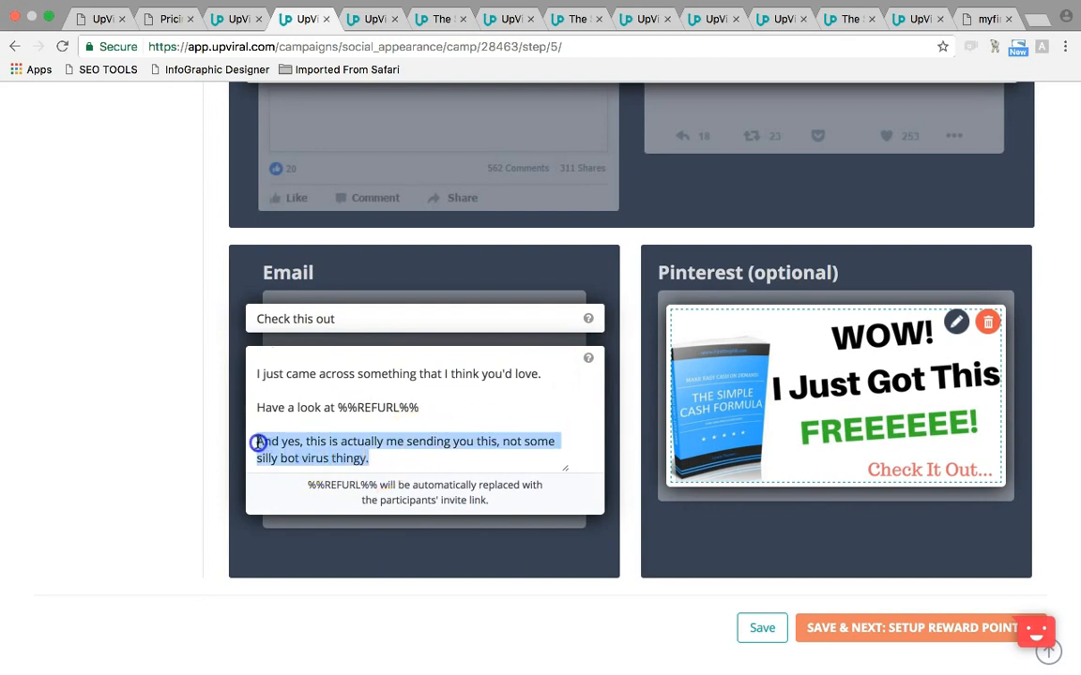
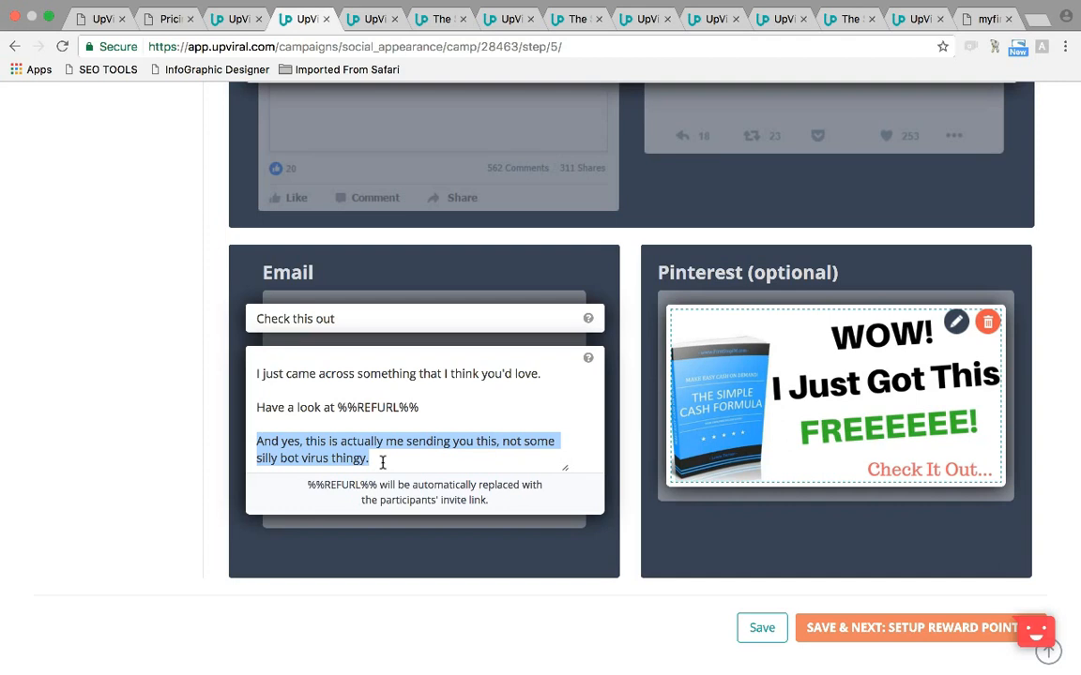
{"action": "left_click", "coordinate": [382, 463]}
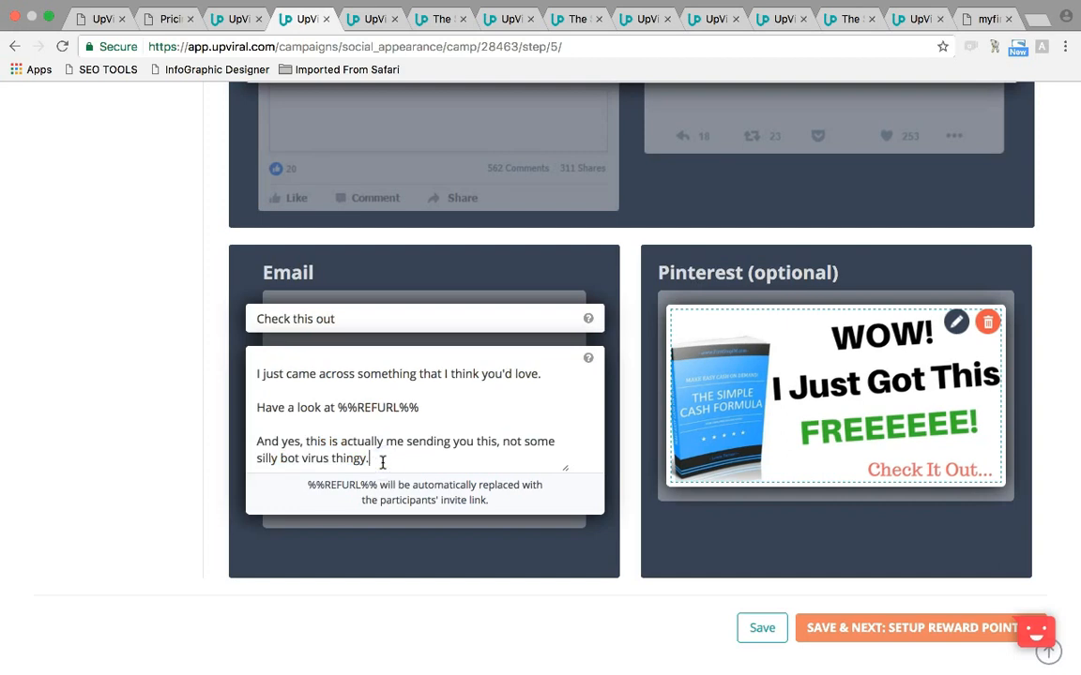
Go to the campaign's Reward Points settings and review the points for signups, referrals and social interaction
{"action": "scroll", "coordinate": [383, 462], "scroll_direction": "up", "scroll_amount": 10}
{"action": "scroll", "coordinate": [383, 462], "scroll_direction": "up", "scroll_amount": 2}
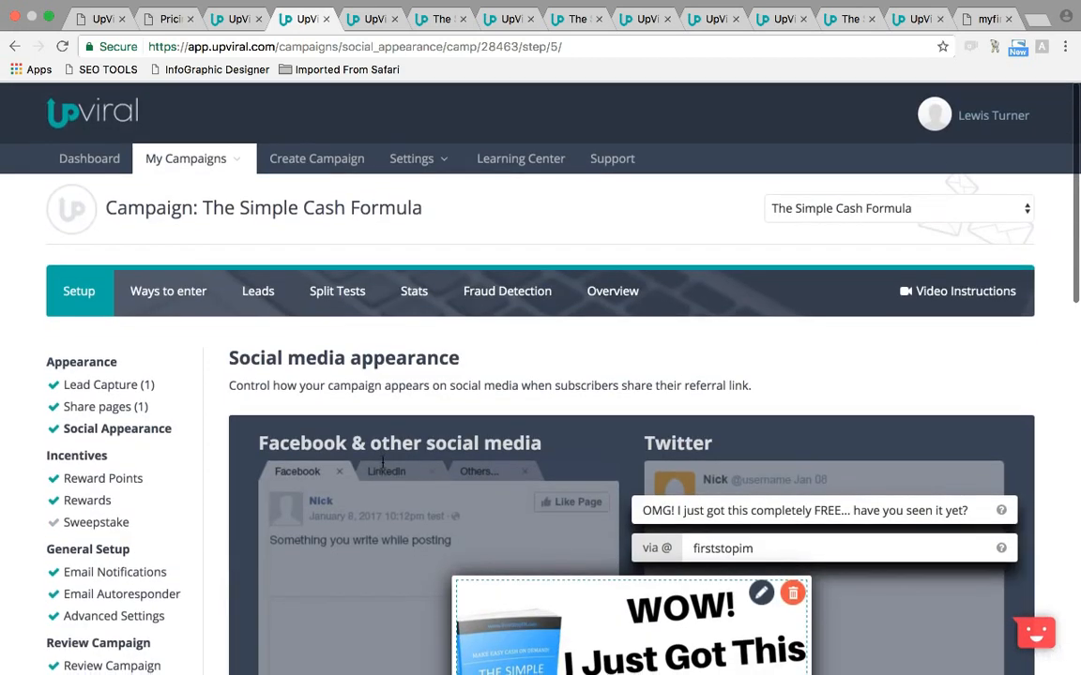
{"action": "left_click", "coordinate": [102, 479]}
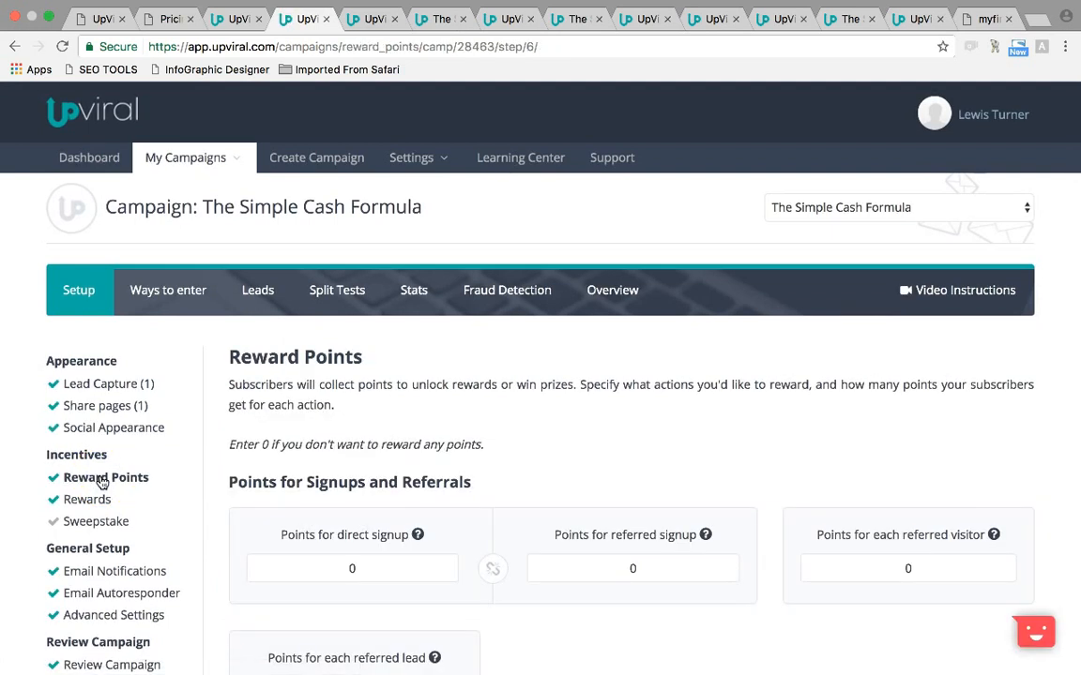
{"action": "left_click", "coordinate": [541, 445]}
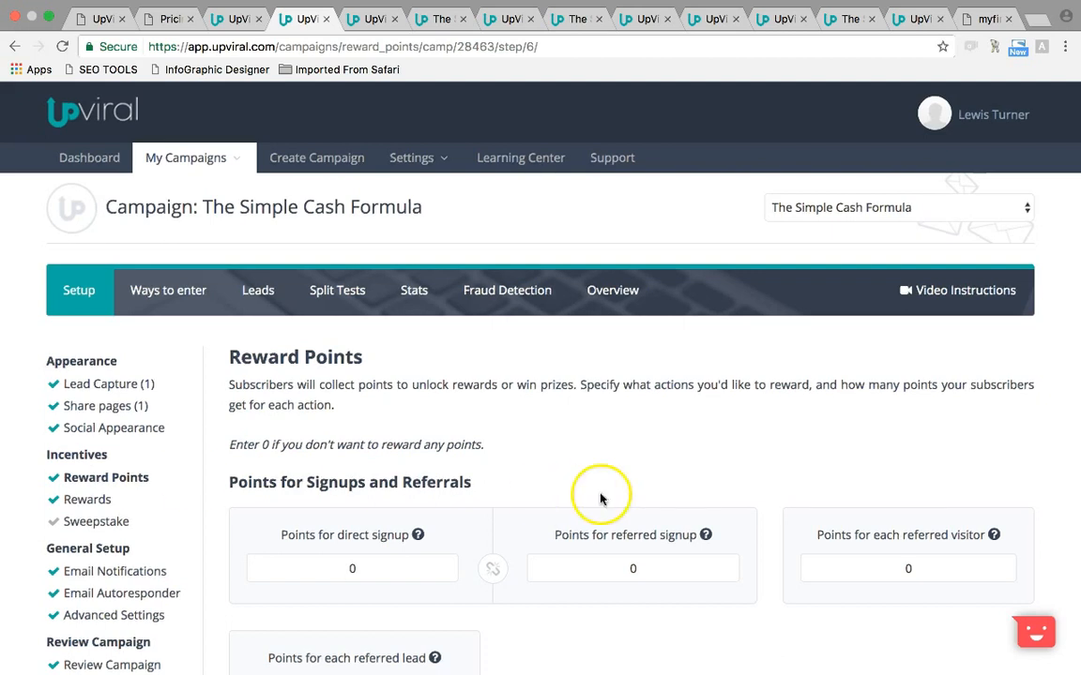
{"action": "scroll", "coordinate": [582, 469], "scroll_direction": "down", "scroll_amount": 3}
{"action": "scroll", "coordinate": [602, 495], "scroll_direction": "down", "scroll_amount": 1}
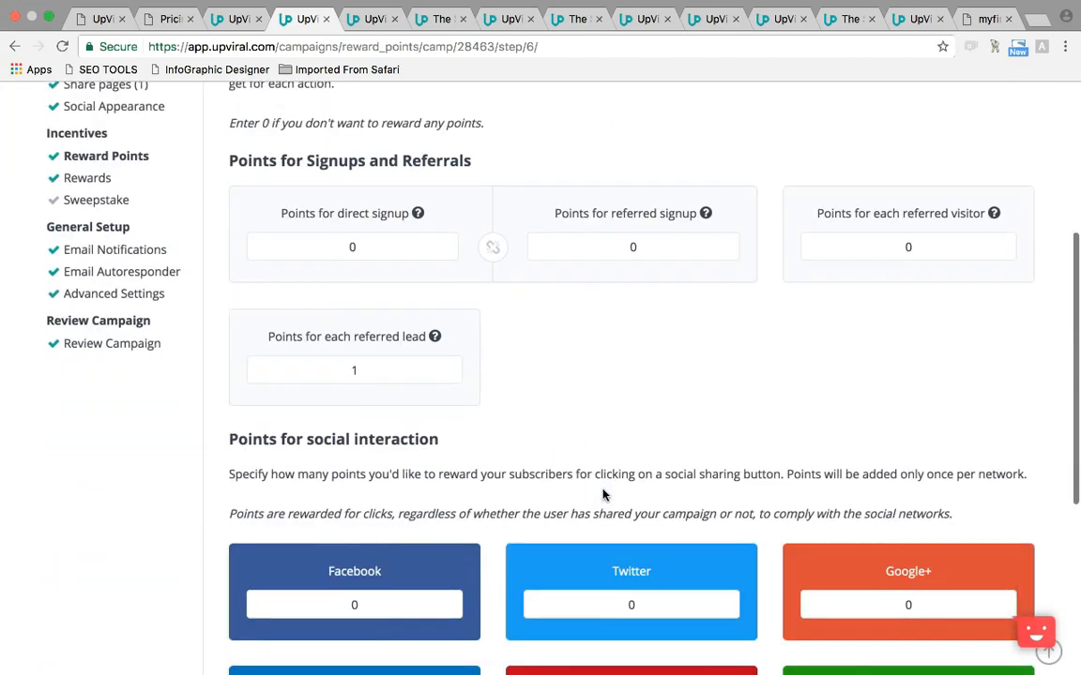
Check the signup and referral points, and try awarding 10 points for Facebook sharing
{"action": "scroll", "coordinate": [547, 400], "scroll_direction": "up", "scroll_amount": 1}
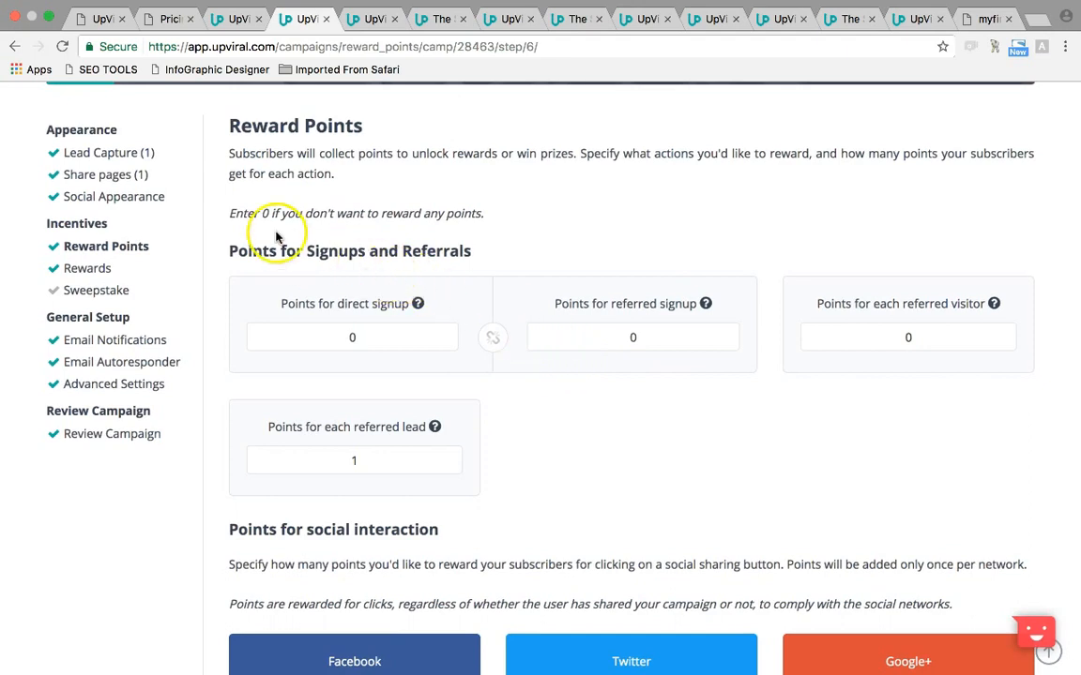
{"action": "mouse_move", "coordinate": [418, 303]}
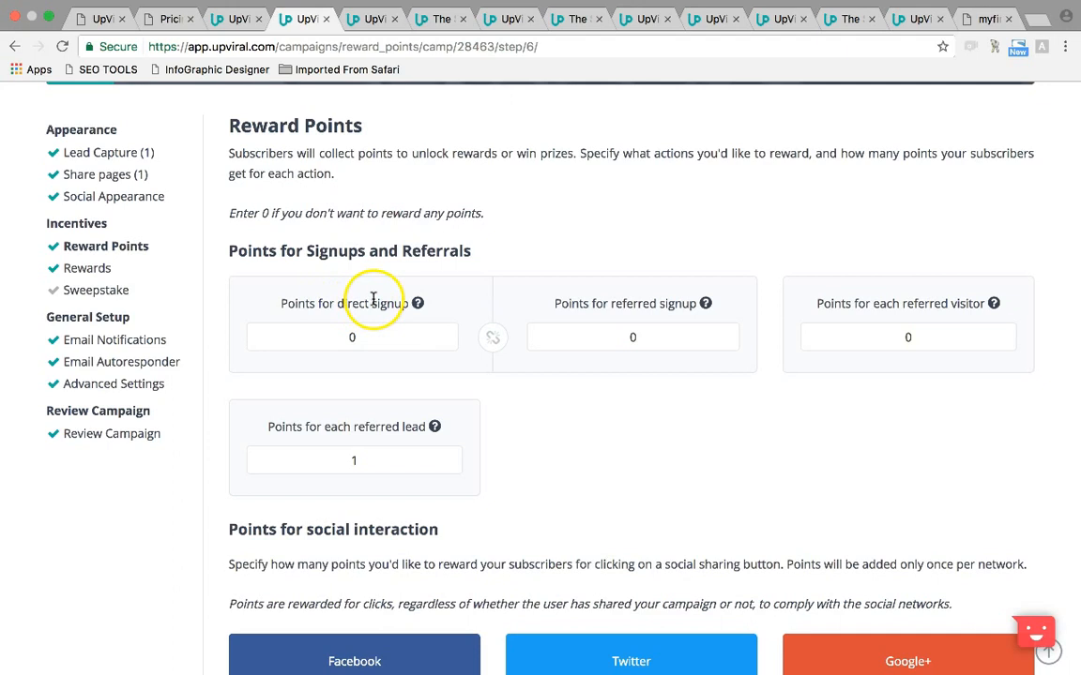
{"action": "scroll", "coordinate": [569, 441], "scroll_direction": "down", "scroll_amount": 5}
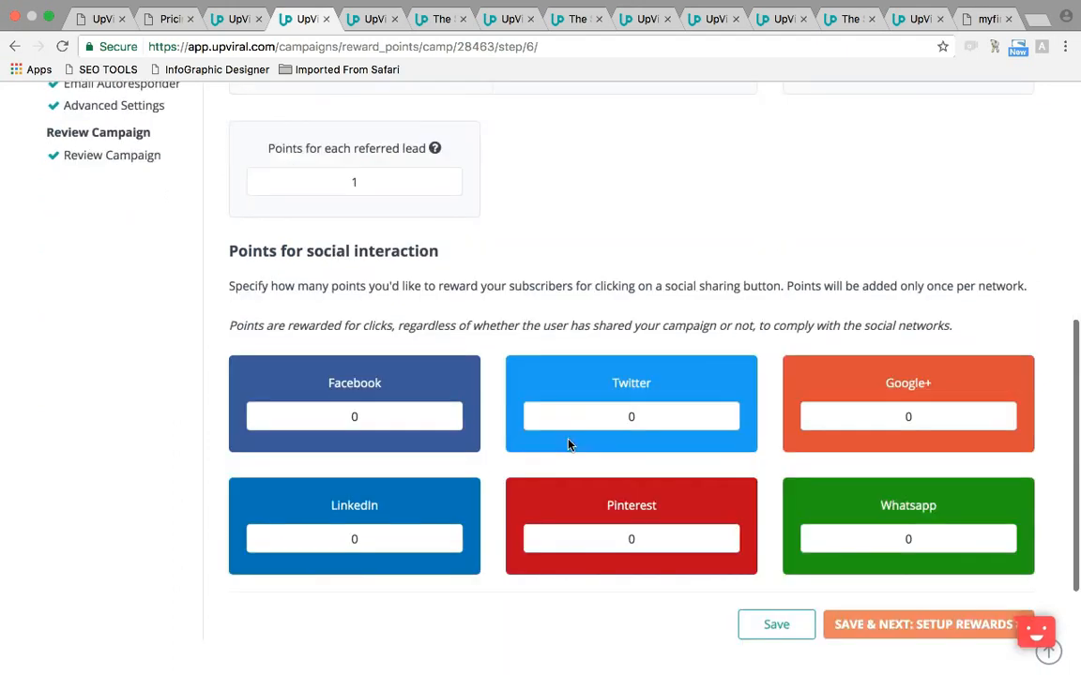
{"action": "left_click", "coordinate": [381, 317]}
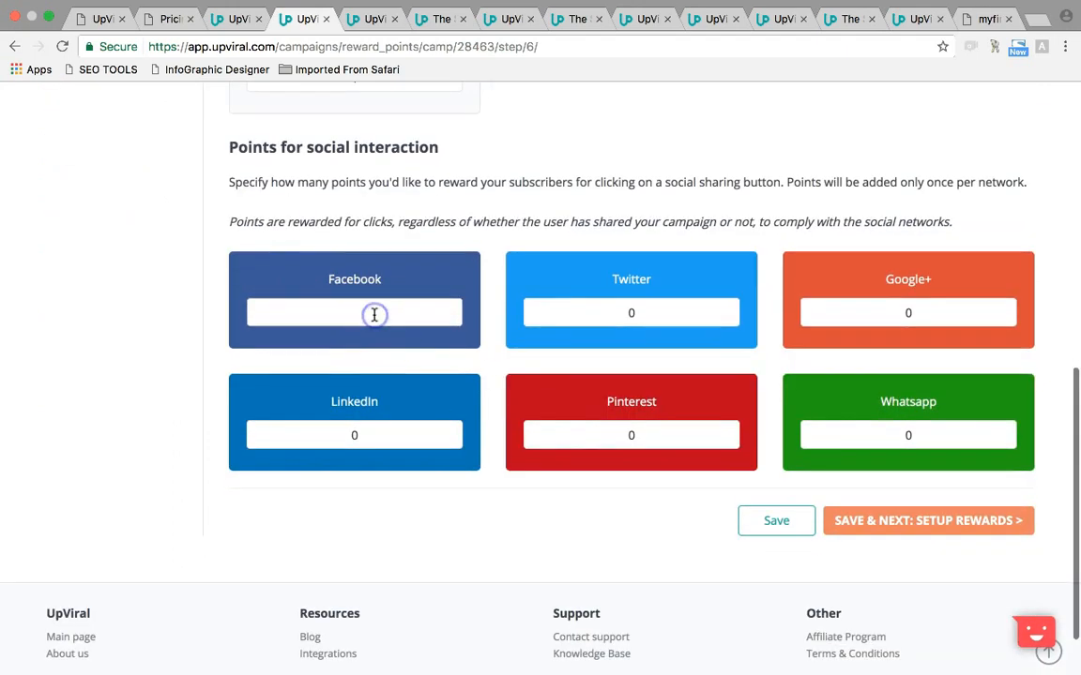
{"action": "type", "text": "10"}
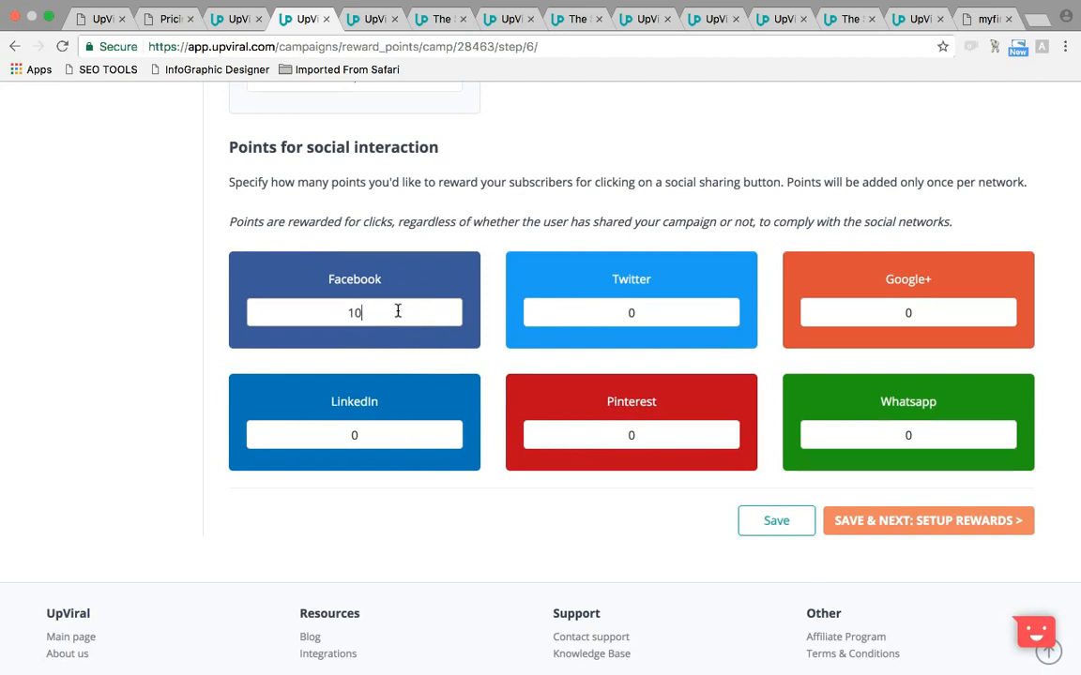
{"action": "left_click", "coordinate": [558, 181]}
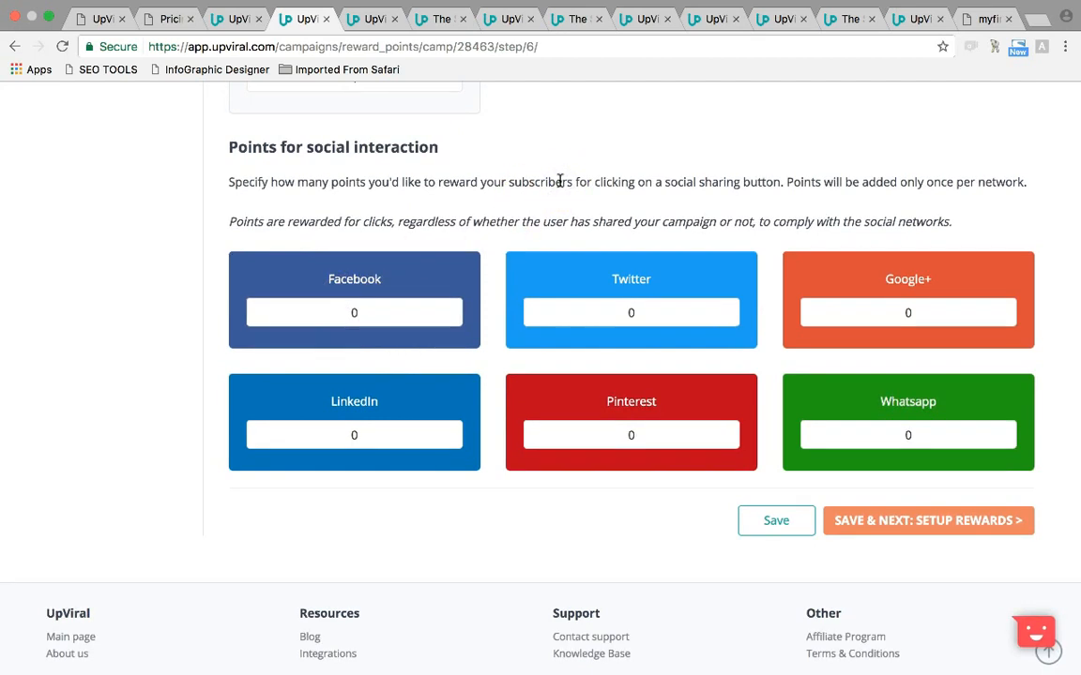
Read the help text for the points per referred lead and check the points for each referred visitor
{"action": "scroll", "coordinate": [559, 182], "scroll_direction": "up", "scroll_amount": 5}
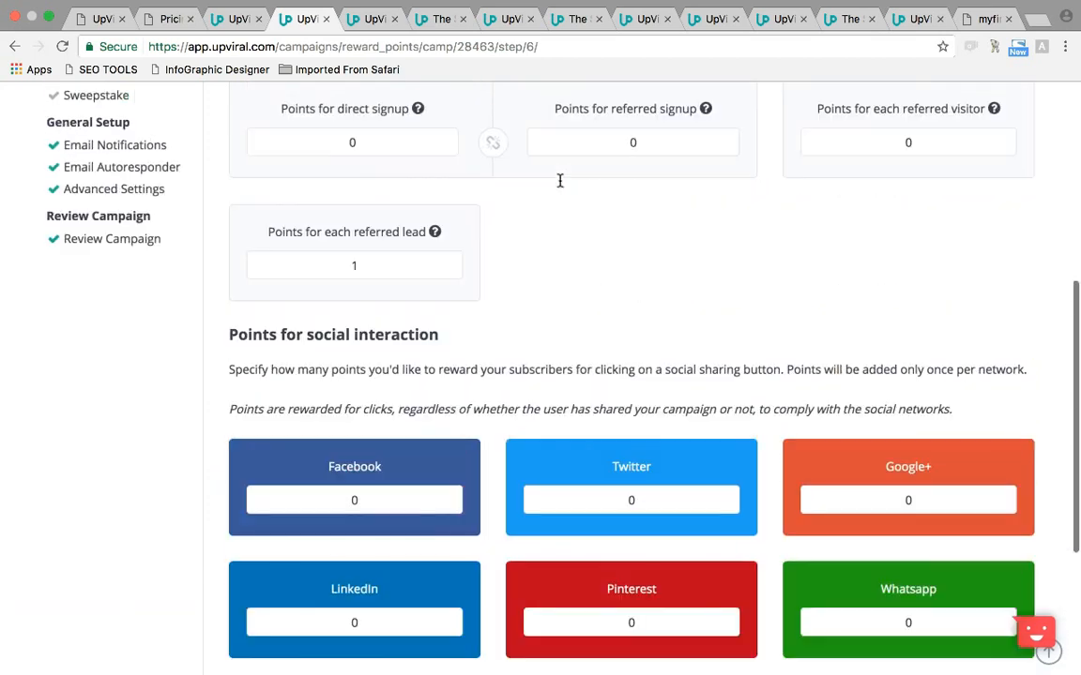
{"action": "left_click", "coordinate": [437, 343]}
{"action": "mouse_move", "coordinate": [436, 343]}
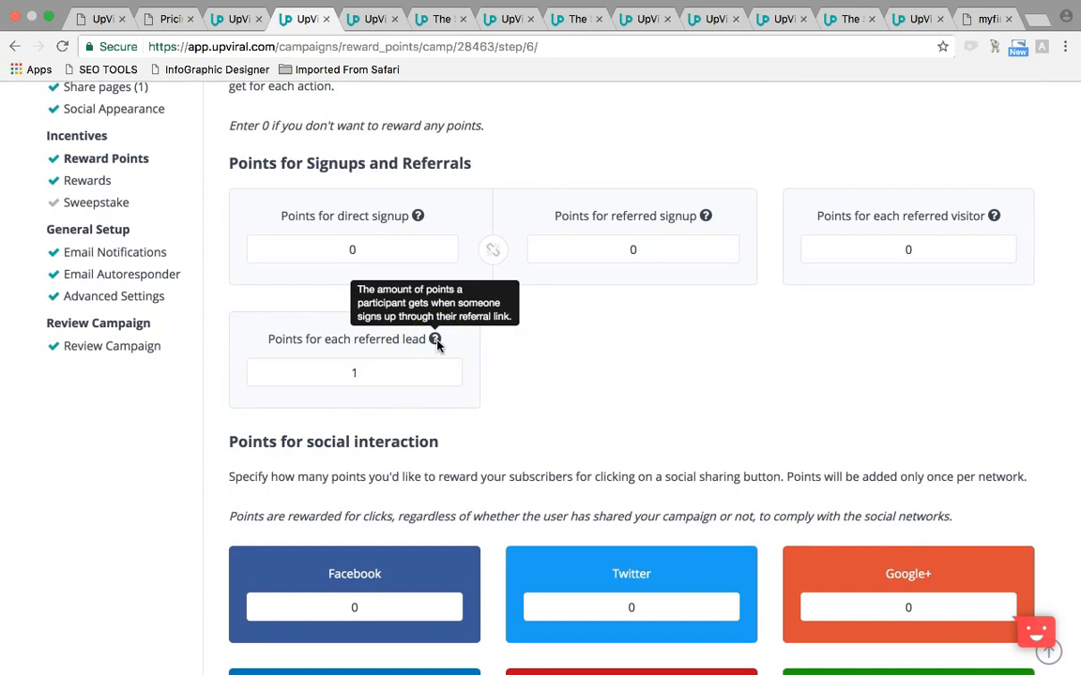
{"action": "left_click", "coordinate": [933, 243]}
{"action": "left_click", "coordinate": [788, 352]}
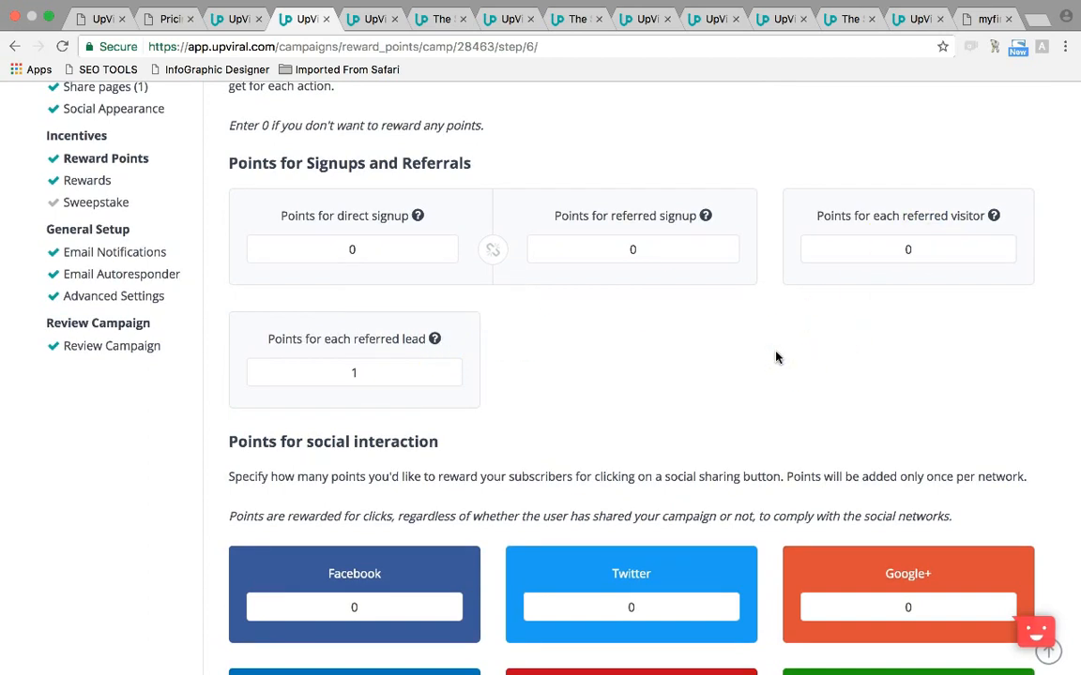
Set the points for each referred lead to 1
{"action": "scroll", "coordinate": [777, 357], "scroll_direction": "down", "scroll_amount": 2}
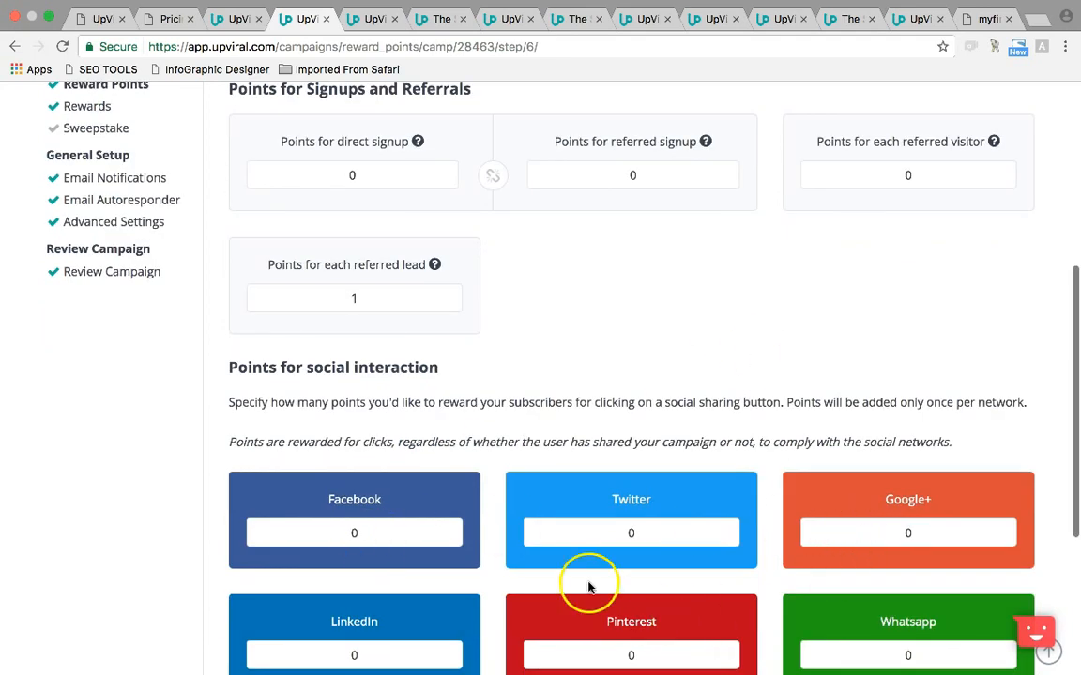
{"action": "scroll", "coordinate": [589, 587], "scroll_direction": "down", "scroll_amount": 1}
{"action": "left_click", "coordinate": [381, 243]}
{"action": "type", "text": "1"}
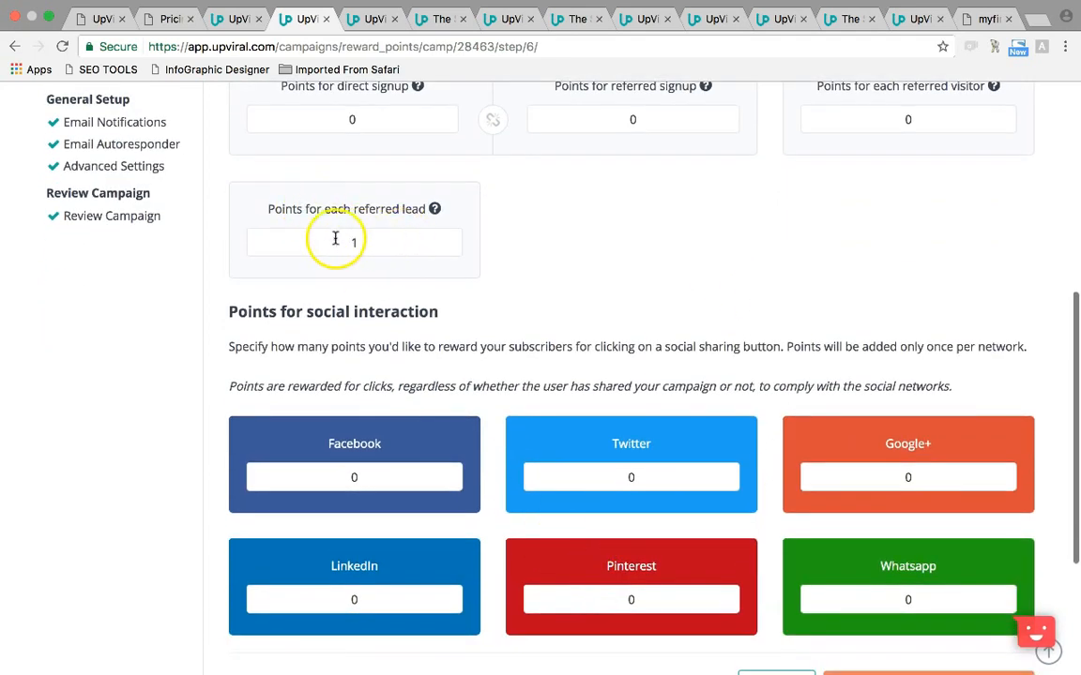
{"action": "scroll", "coordinate": [521, 251], "scroll_direction": "up", "scroll_amount": 2}
{"action": "left_click", "coordinate": [896, 226]}
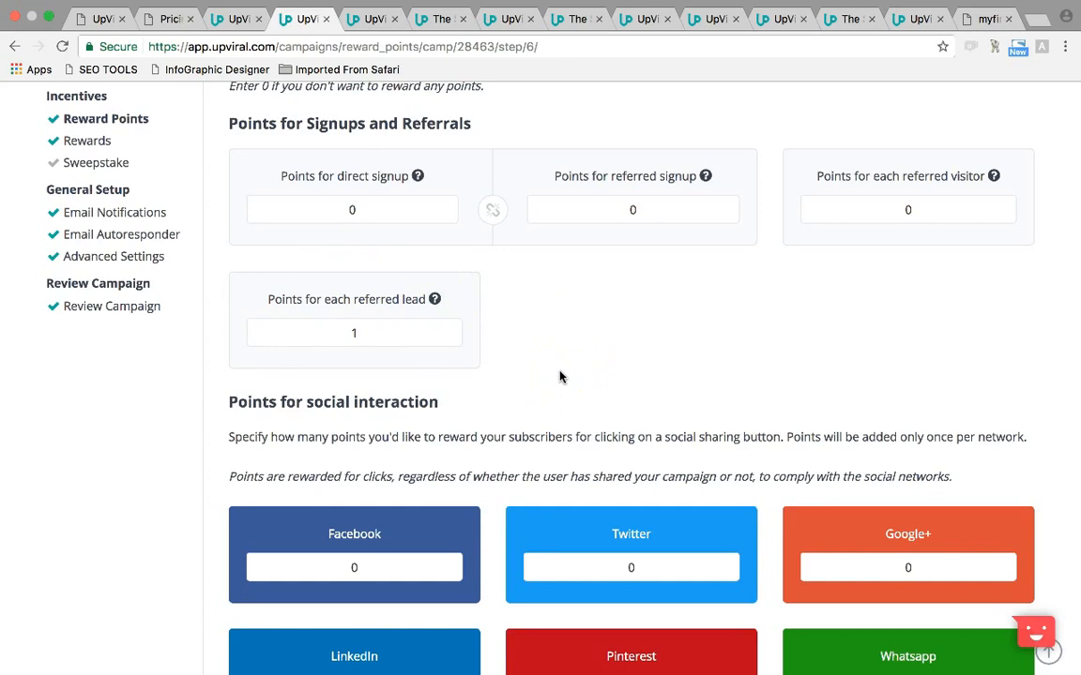
Review the Points for social interaction section and inspect the Facebook points without changing them
{"action": "scroll", "coordinate": [560, 376], "scroll_direction": "down", "scroll_amount": 1}
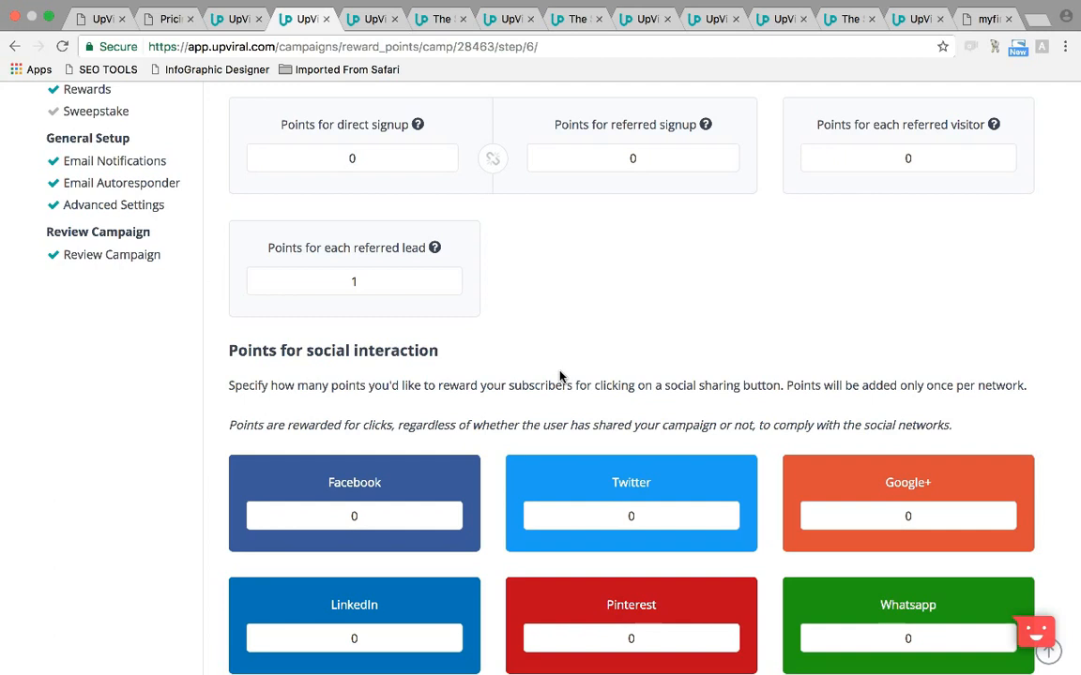
{"action": "scroll", "coordinate": [560, 375], "scroll_direction": "down", "scroll_amount": 5}
{"action": "left_click", "coordinate": [410, 290]}
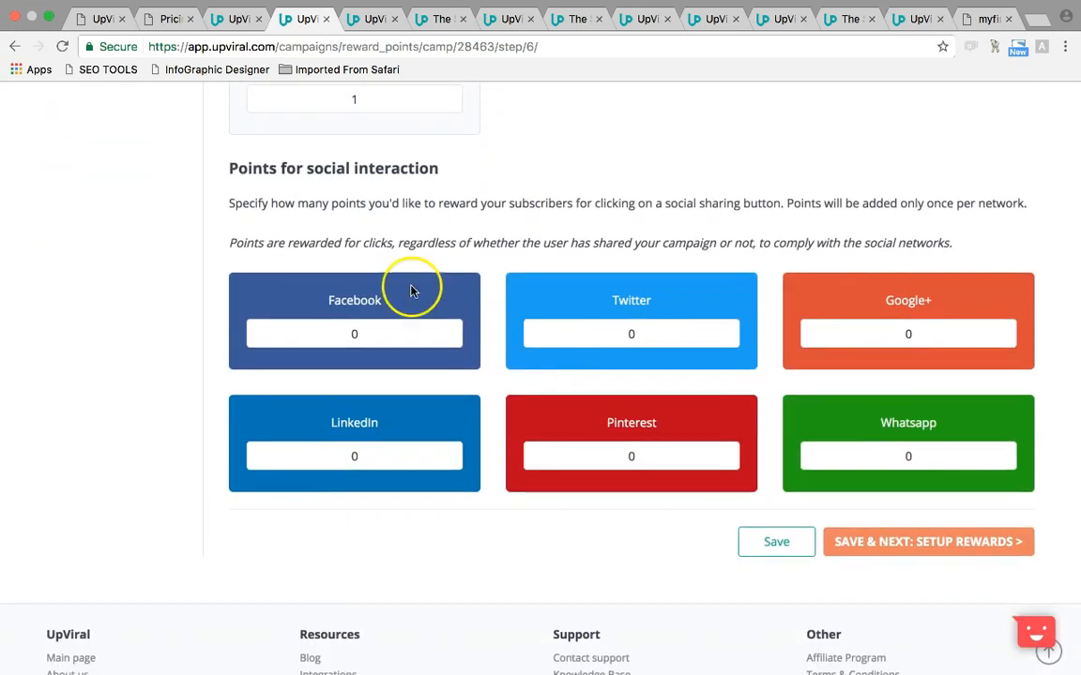
{"action": "left_click_drag", "start_coordinate": [230, 164], "coordinate": [576, 186]}
{"action": "left_click", "coordinate": [576, 185]}
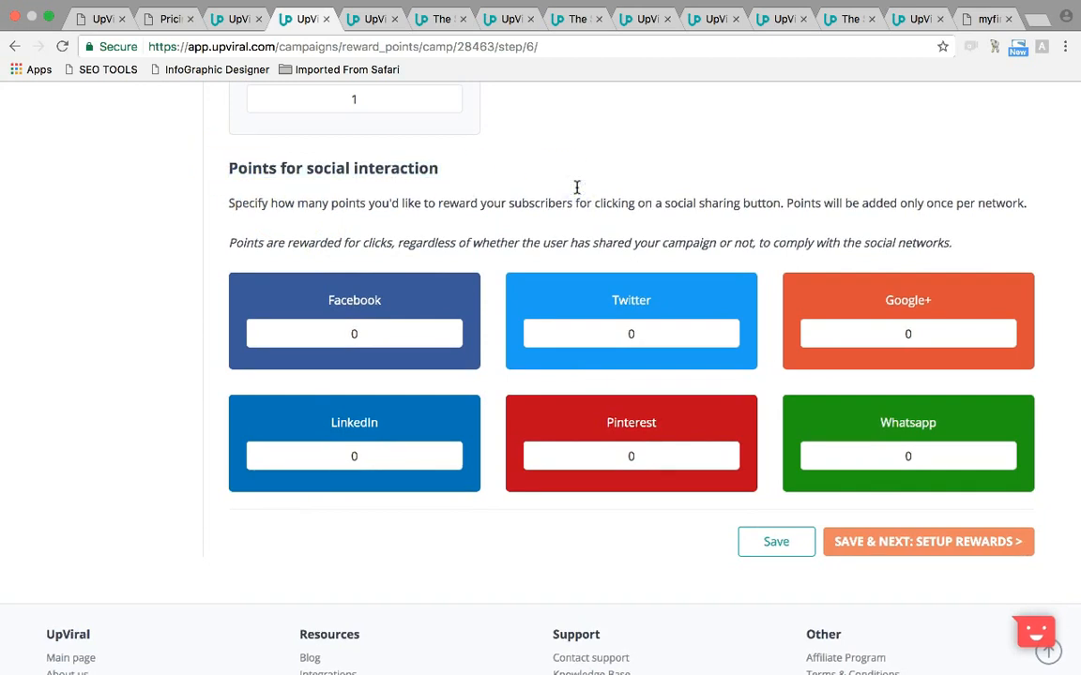
{"action": "left_click", "coordinate": [370, 334]}
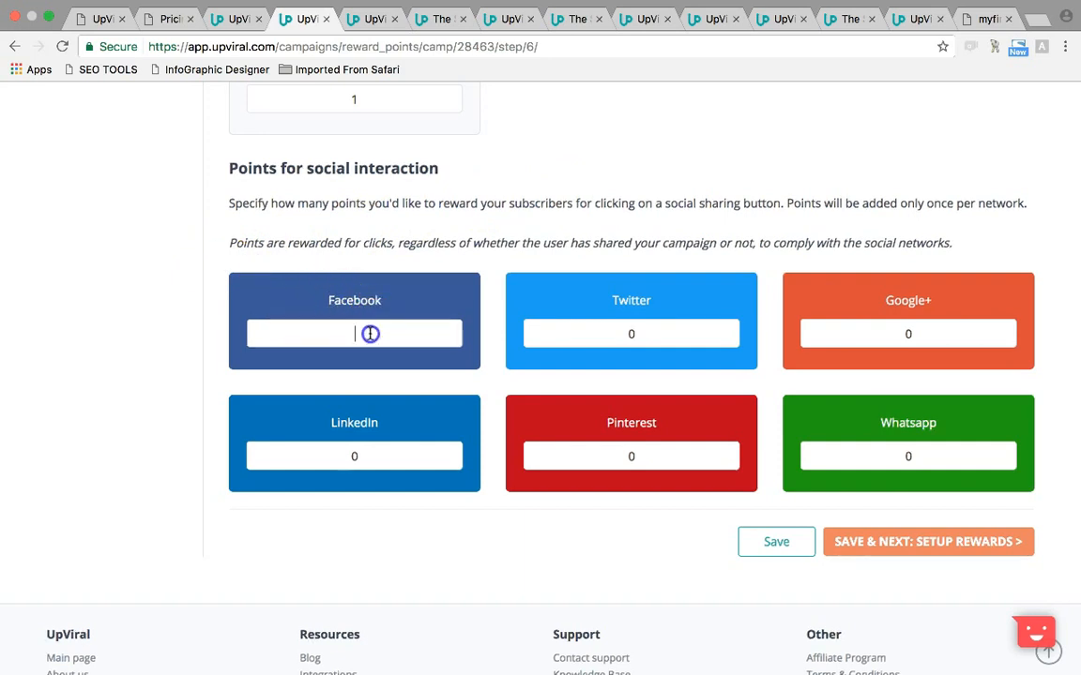
{"action": "left_click", "coordinate": [458, 242]}
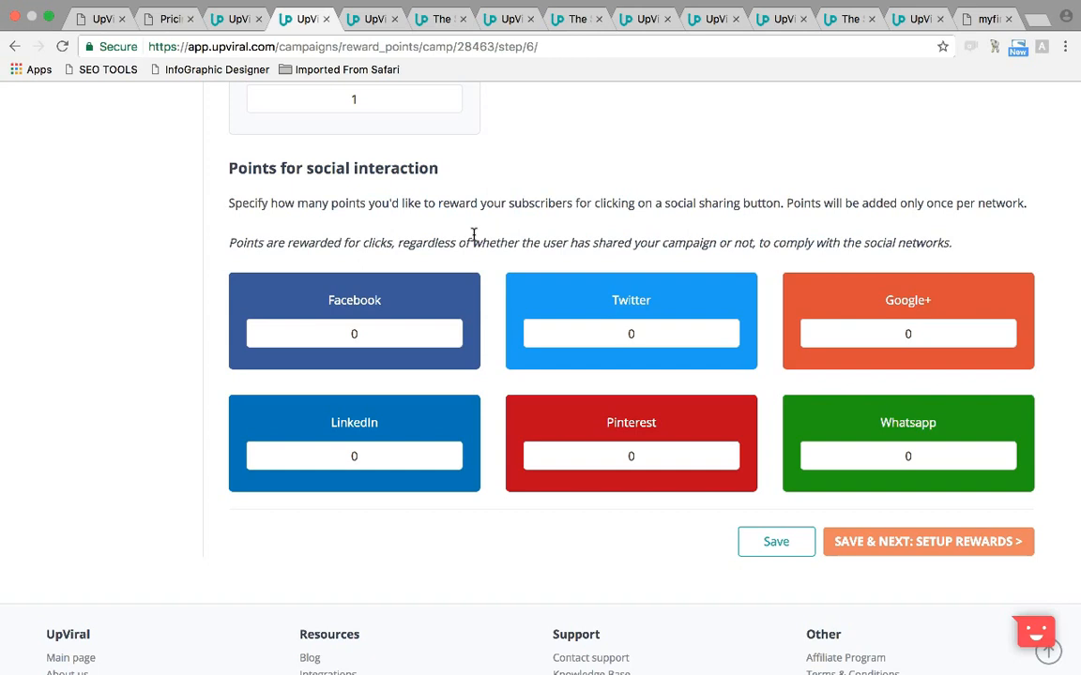
Try awarding 1 point for Facebook sharing, and reset it to 0
{"action": "left_click", "coordinate": [376, 343]}
{"action": "type", "text": "1"}
{"action": "left_click", "coordinate": [458, 274]}
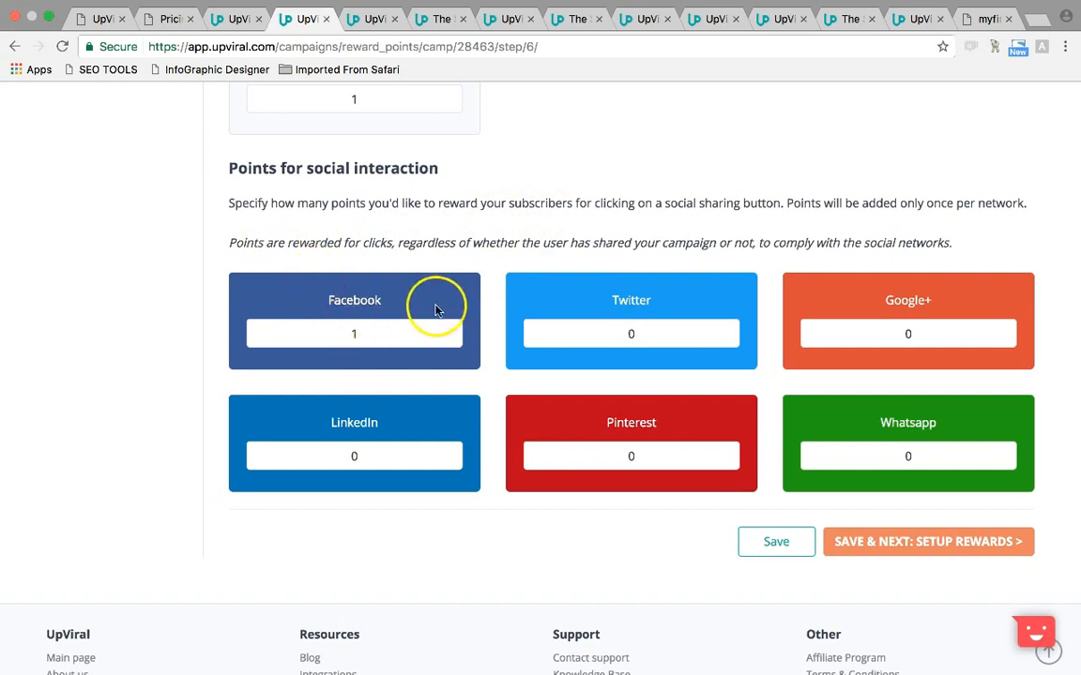
{"action": "left_click", "coordinate": [373, 330]}
{"action": "key", "text": "BackSpace"}
{"action": "type", "text": "0"}
{"action": "left_click", "coordinate": [610, 216]}
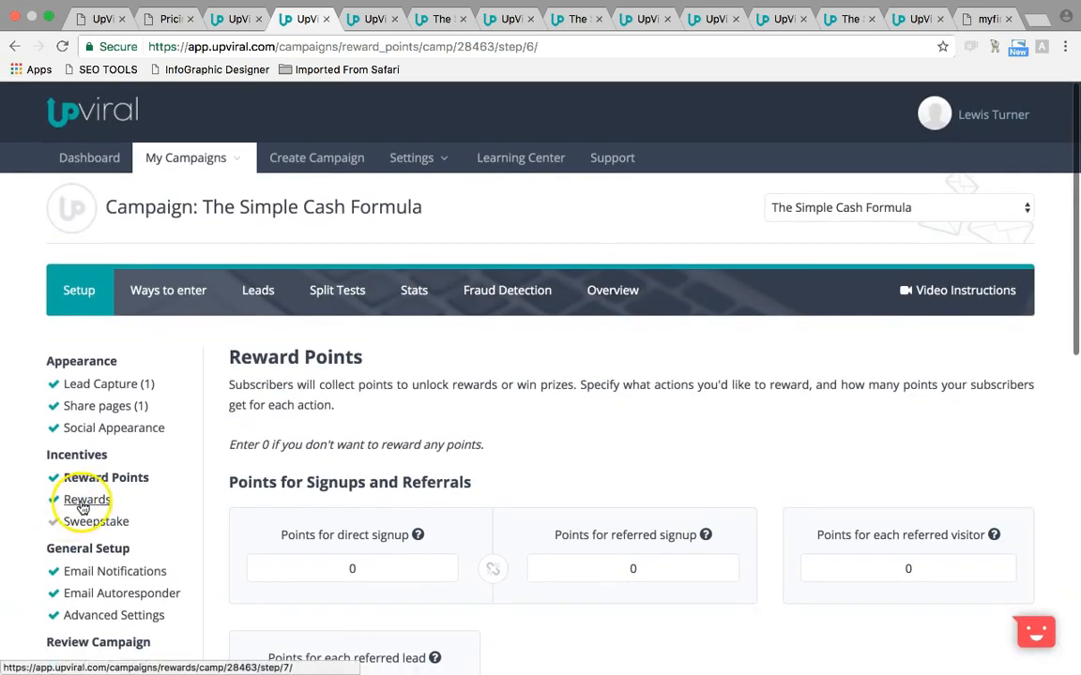
Go to the campaign's Rewards settings and review the points needed to unlock each of the ADVANCED rewards
{"action": "left_click", "coordinate": [83, 504]}
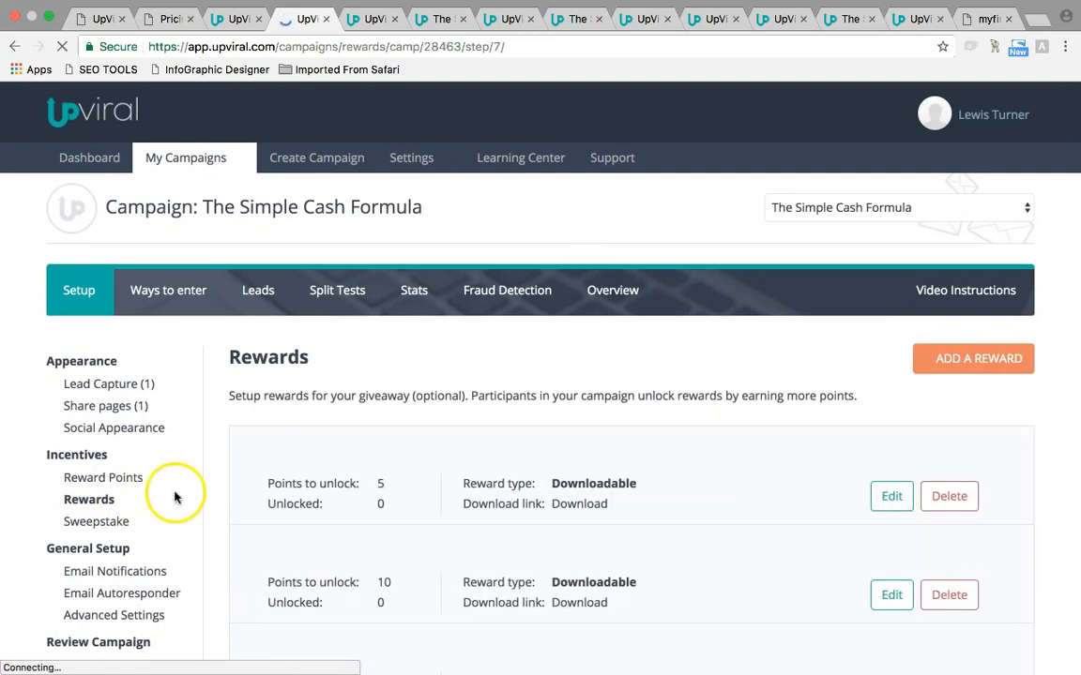
{"action": "scroll", "coordinate": [235, 480], "scroll_direction": "down", "scroll_amount": 3}
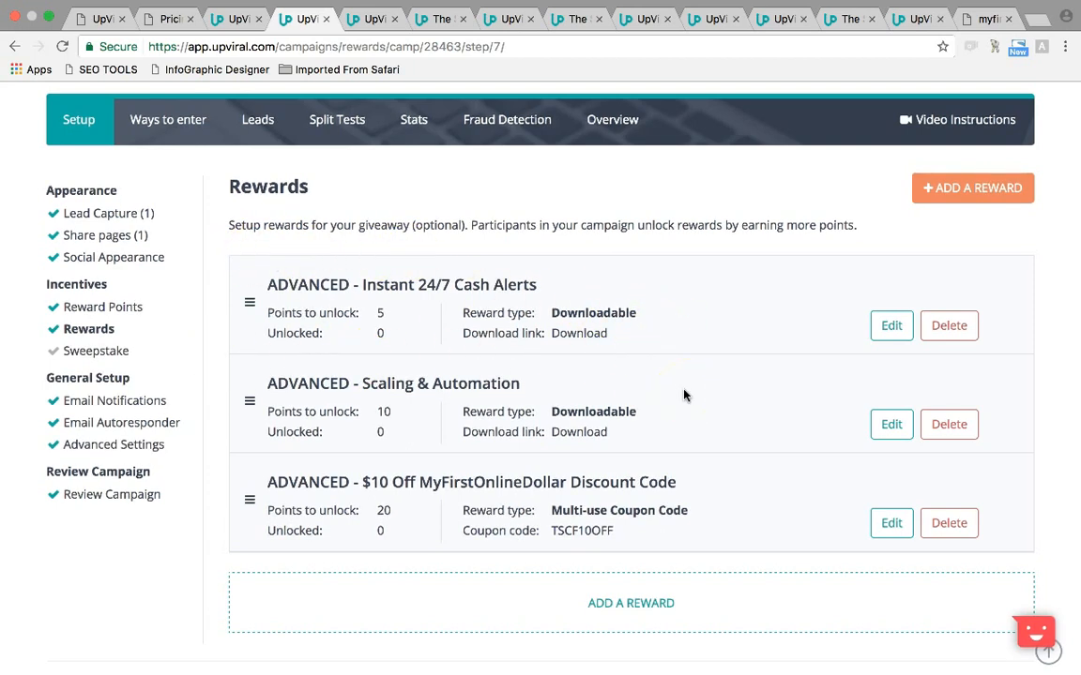
{"action": "scroll", "coordinate": [683, 395], "scroll_direction": "down", "scroll_amount": 1}
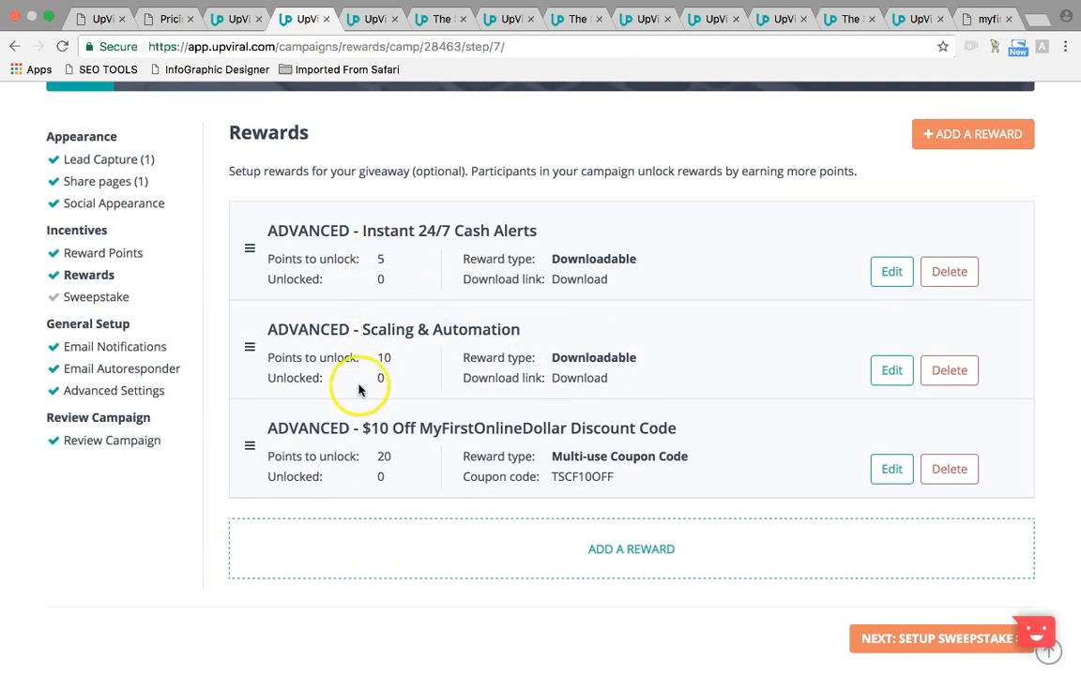
{"action": "left_click", "coordinate": [387, 457]}
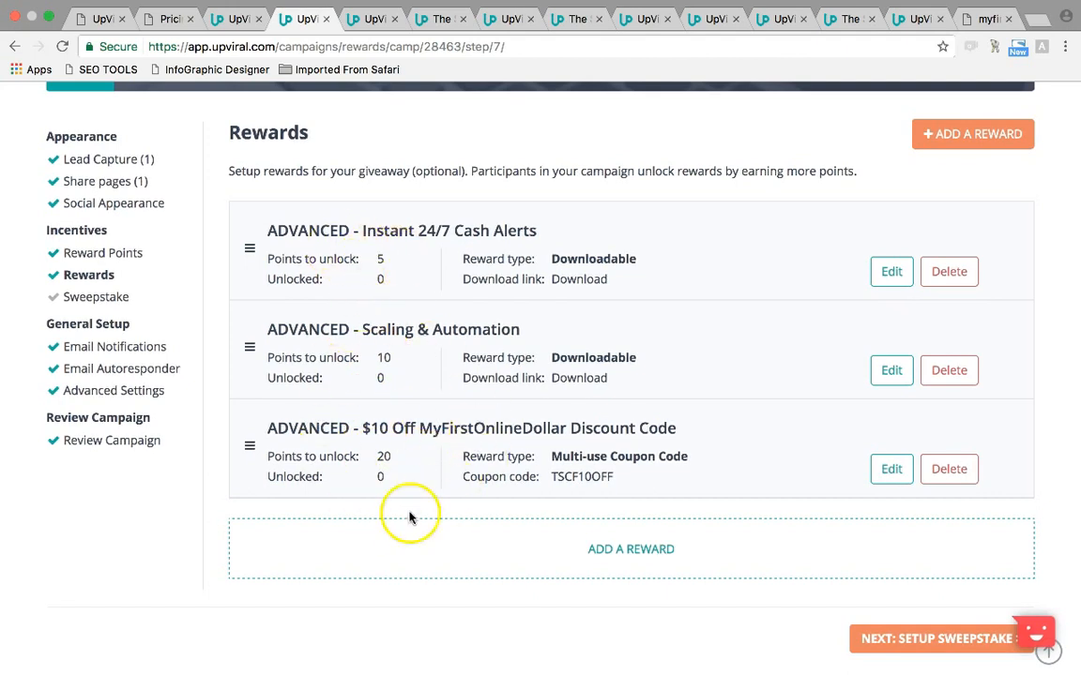
{"action": "left_click", "coordinate": [381, 258]}
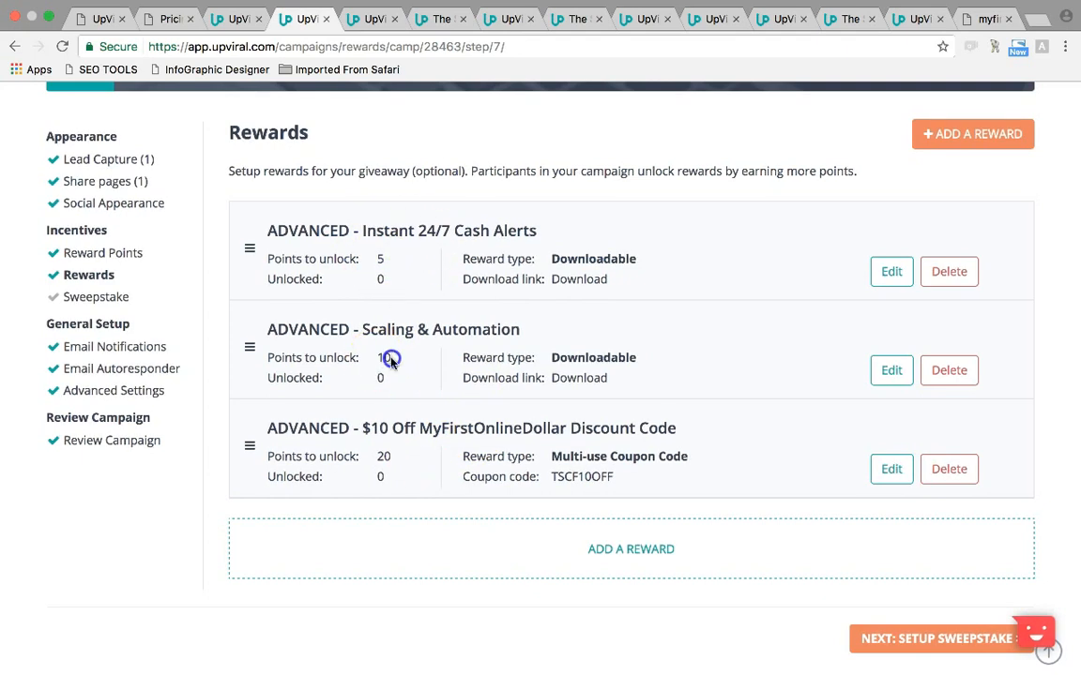
{"action": "left_click", "coordinate": [391, 458]}
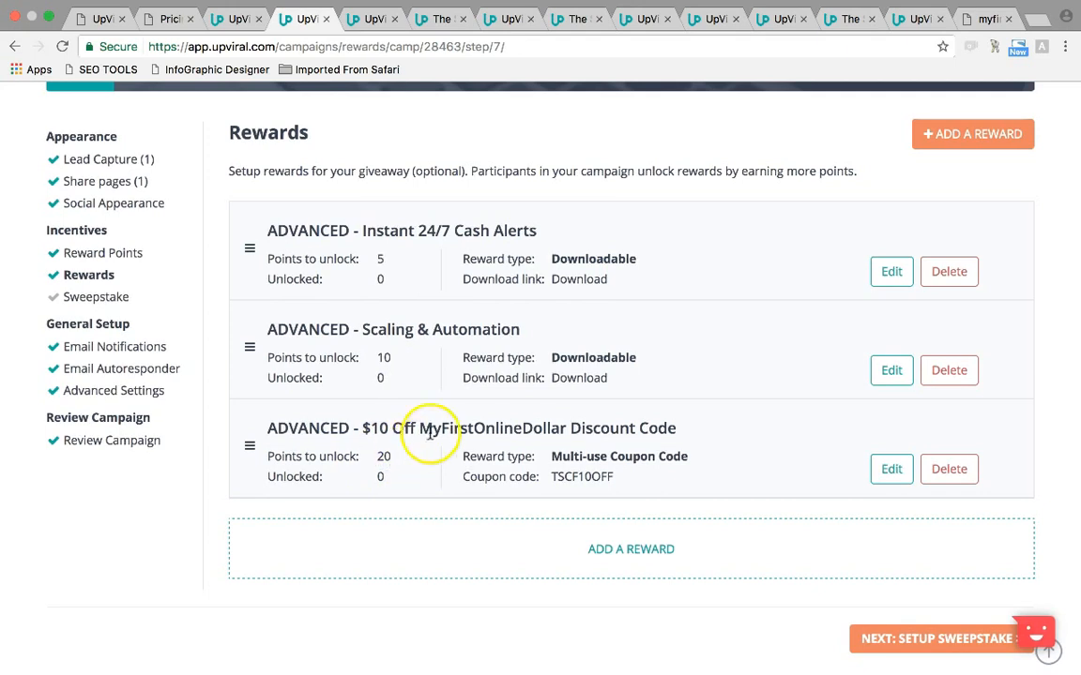
{"action": "left_click", "coordinate": [366, 256]}
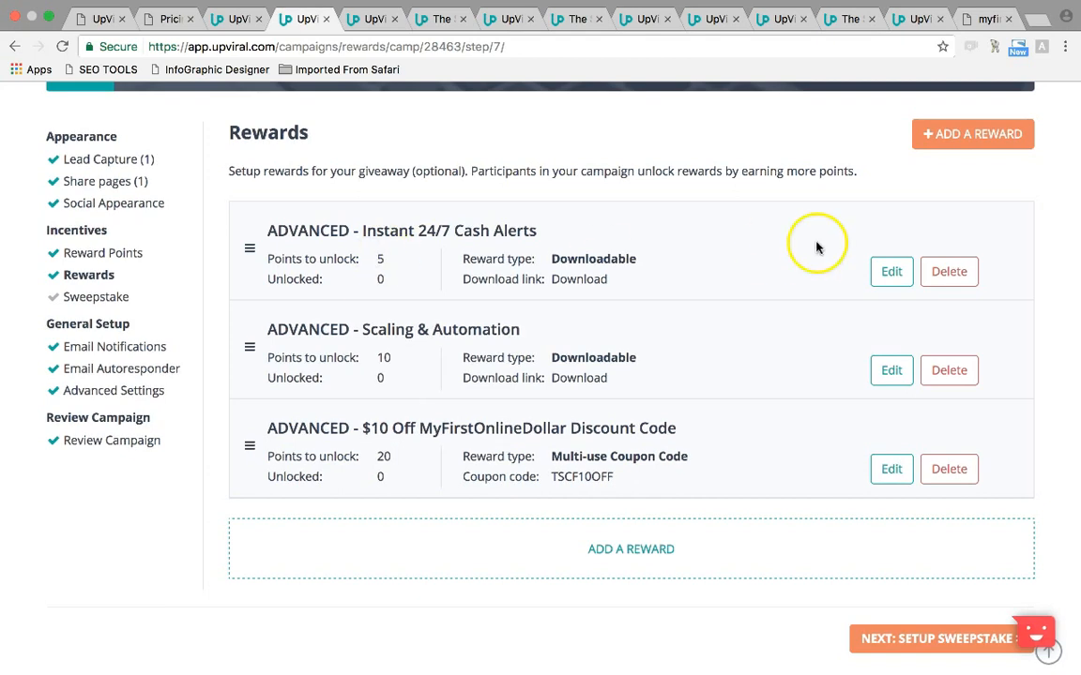
Open the ADVANCED - Instant 24/7 Cash Alerts reward for editing and preview the URL, multi-use coupon code and single-use coupon codes reward types
{"action": "left_click", "coordinate": [887, 271]}
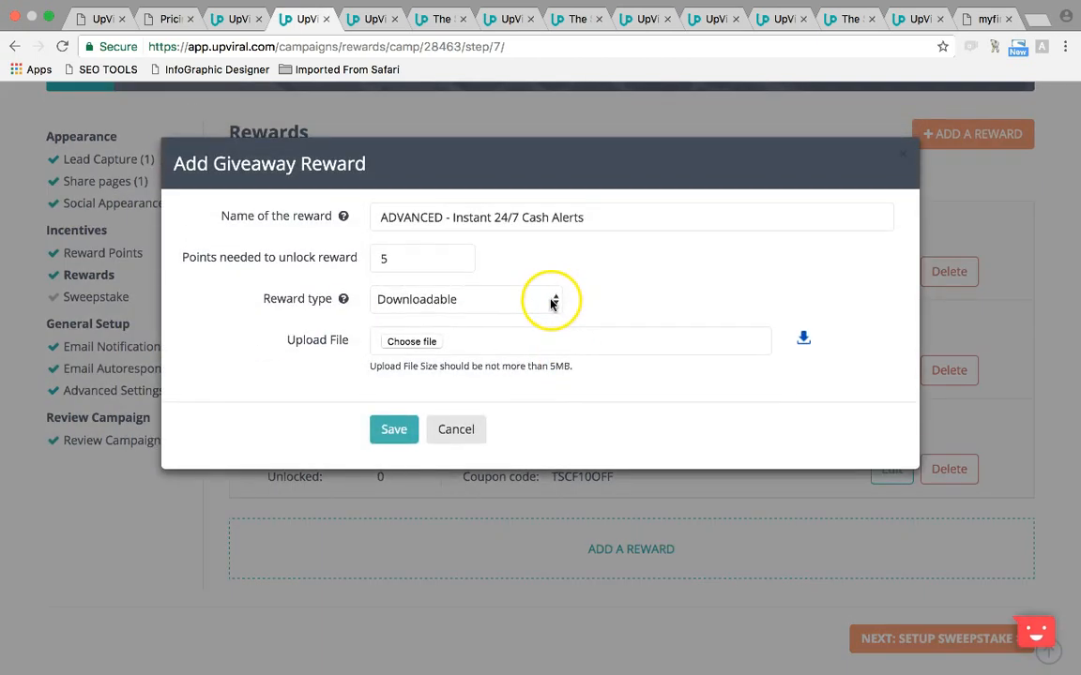
{"action": "left_click", "coordinate": [549, 299]}
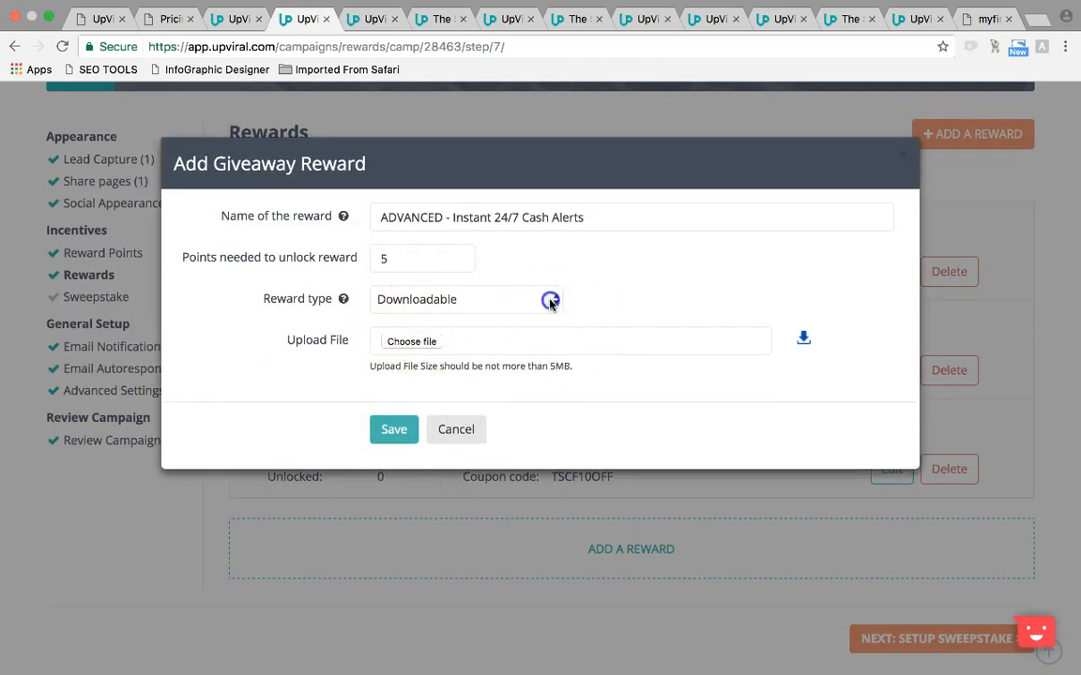
{"action": "left_click", "coordinate": [474, 282]}
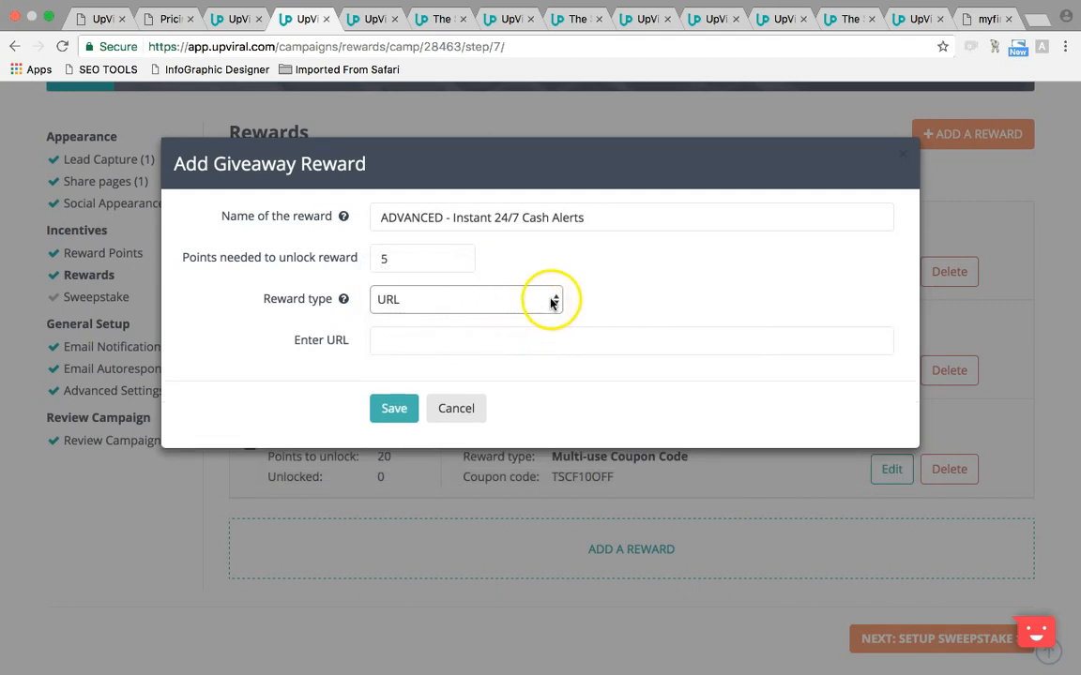
{"action": "left_click", "coordinate": [552, 300]}
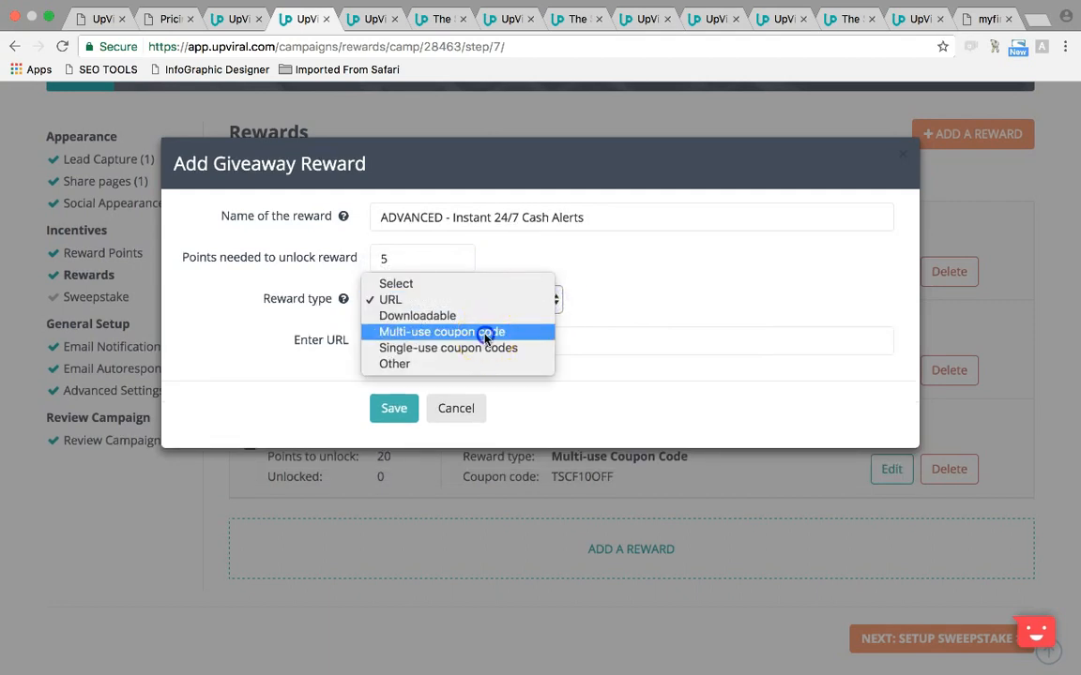
{"action": "left_click", "coordinate": [484, 333]}
{"action": "left_click", "coordinate": [549, 300]}
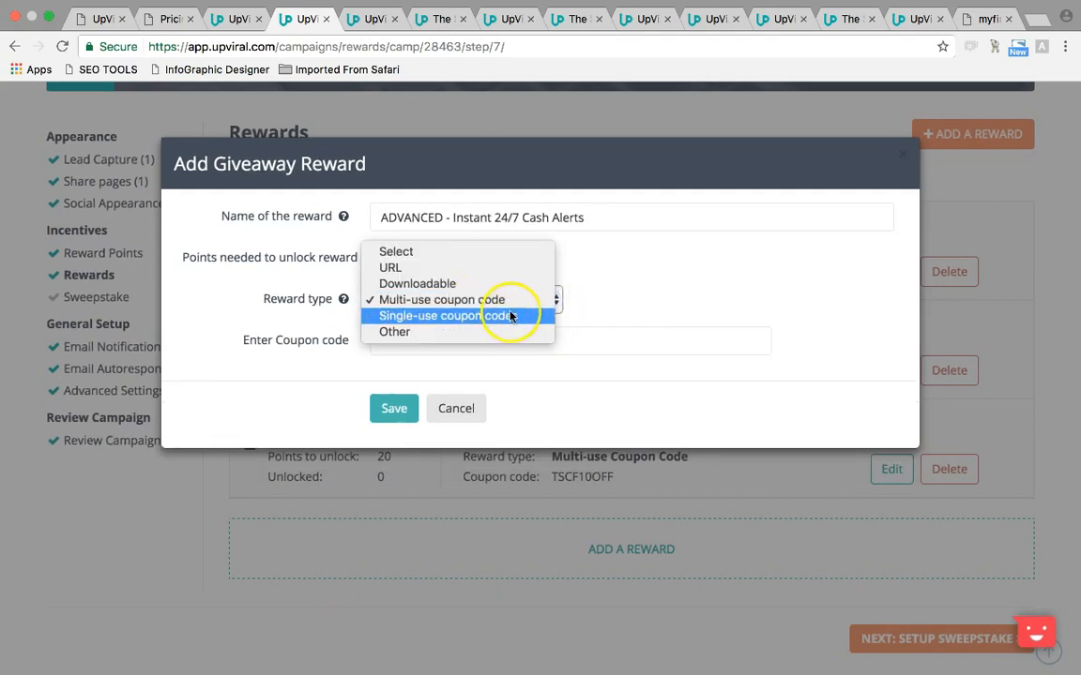
{"action": "left_click", "coordinate": [502, 317]}
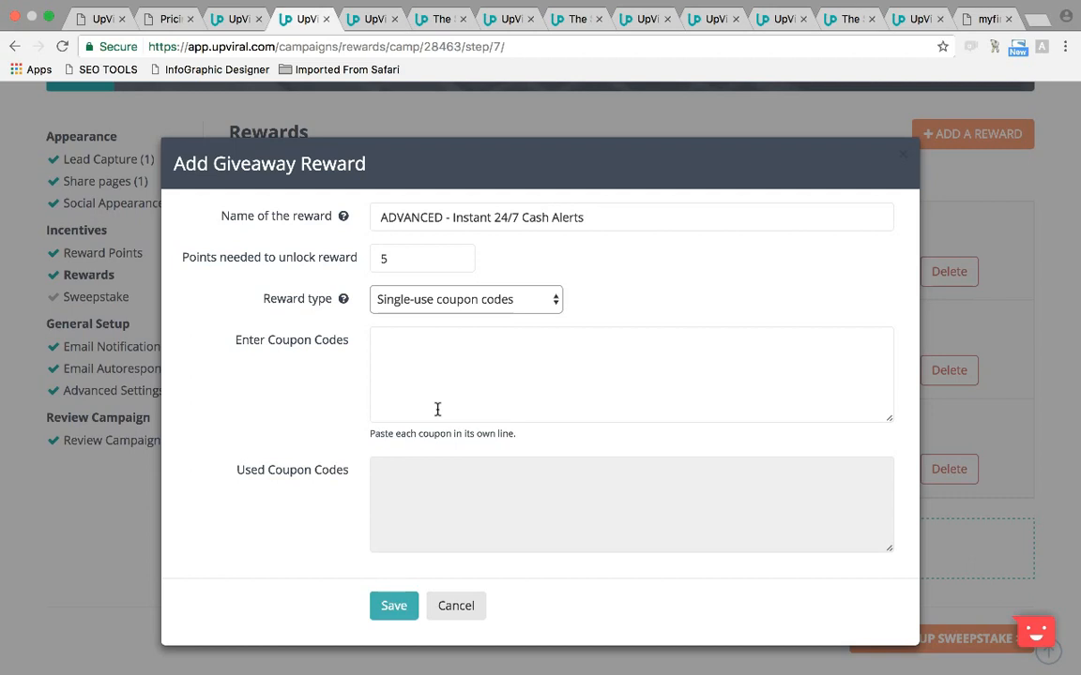
Preview the Other reward type and set the Instant 24/7 Cash Alerts reward back to Downloadable
{"action": "left_click", "coordinate": [553, 299]}
{"action": "left_click", "coordinate": [439, 319]}
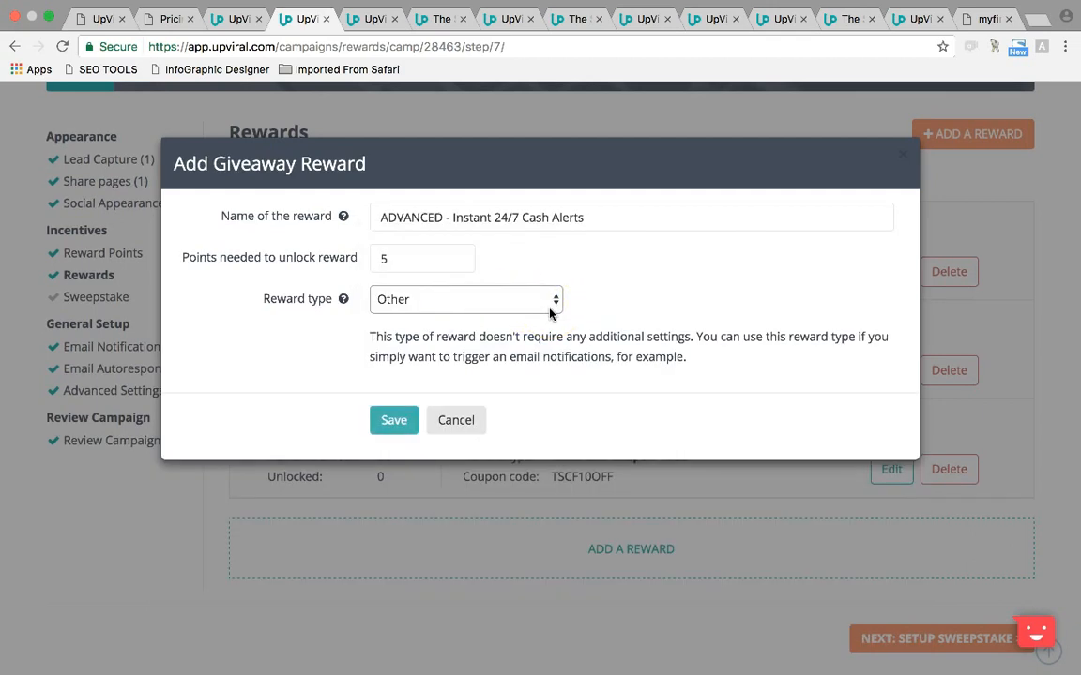
{"action": "left_click", "coordinate": [506, 300]}
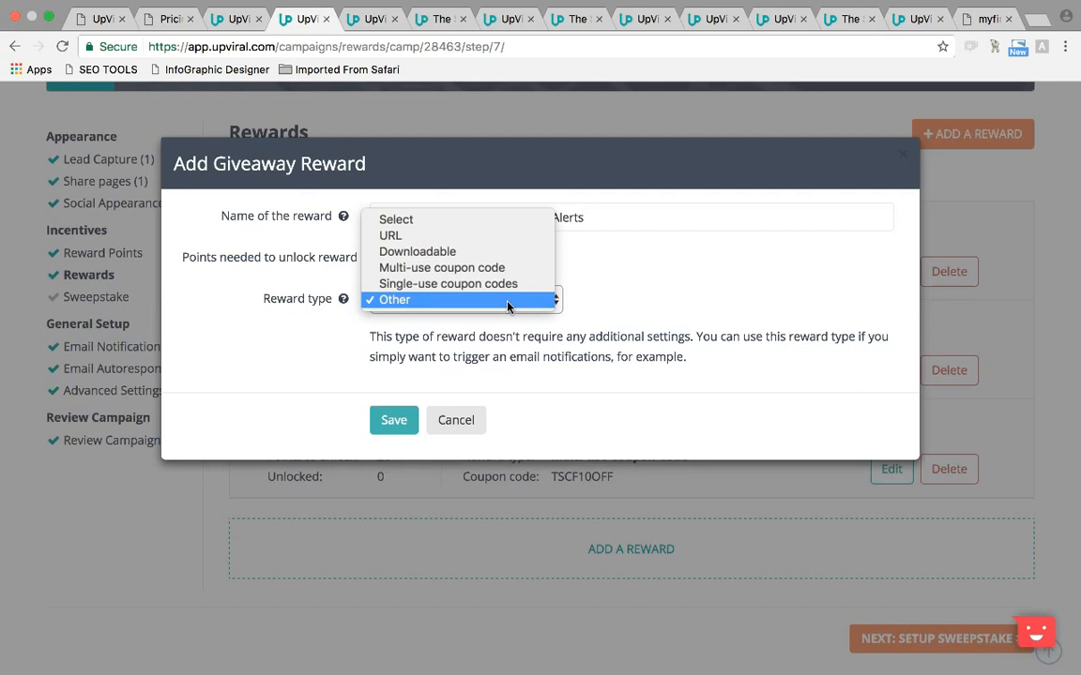
{"action": "left_click", "coordinate": [414, 251]}
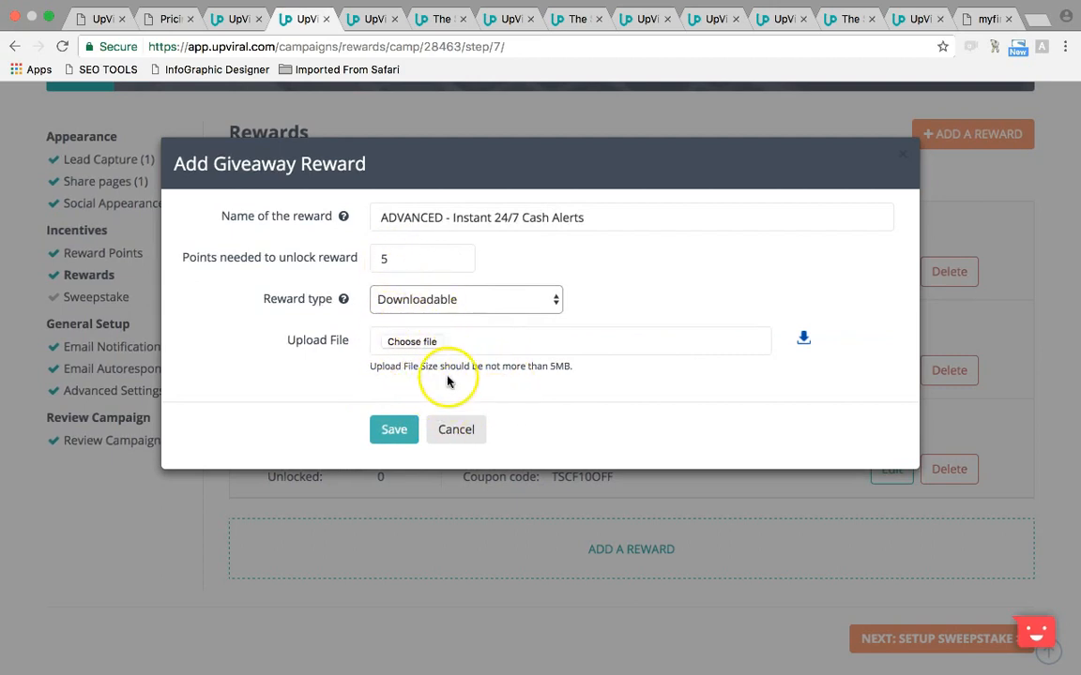
Close the reward editor without saving and look over the campaign's Sweepstake settings
{"action": "left_click", "coordinate": [458, 429]}
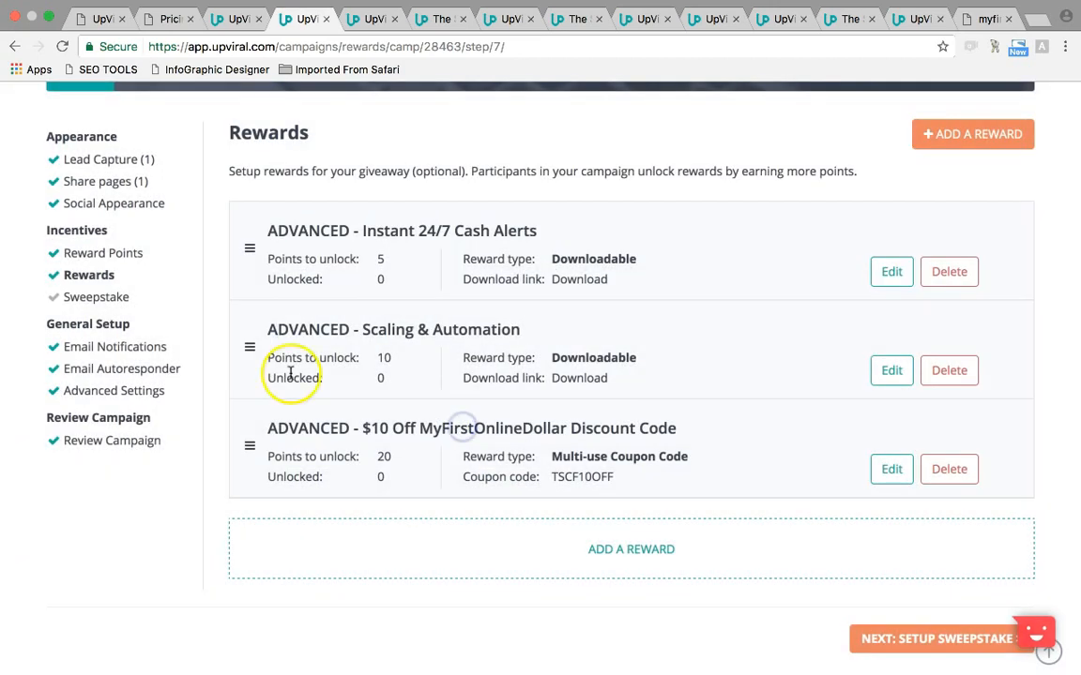
{"action": "left_click", "coordinate": [113, 298]}
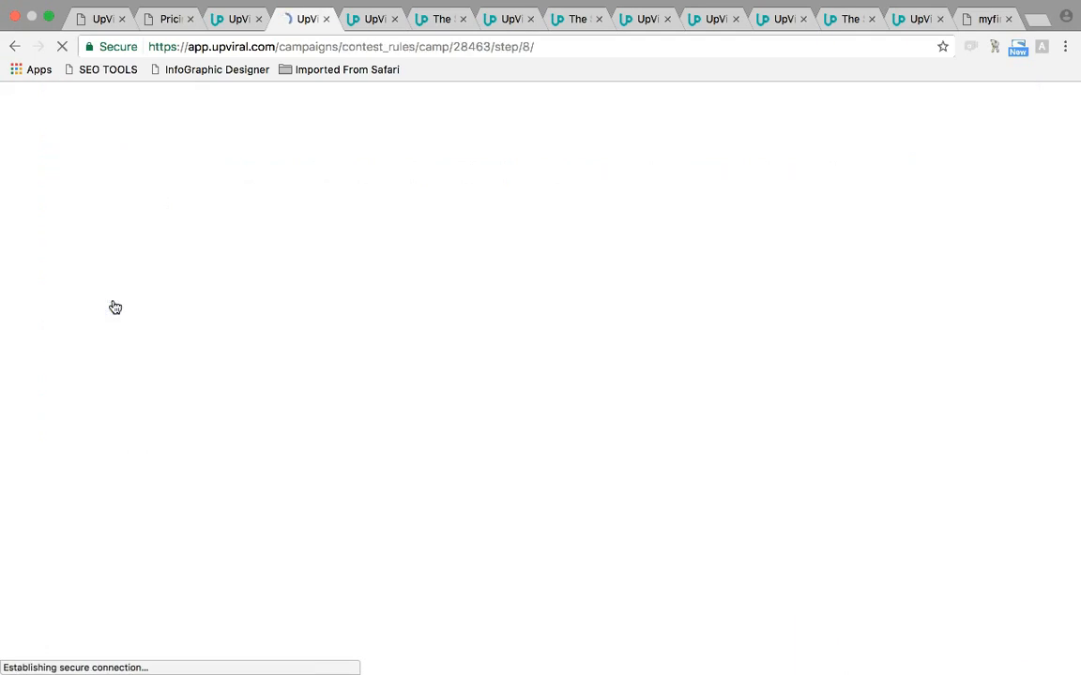
{"action": "scroll", "coordinate": [632, 626], "scroll_direction": "down", "scroll_amount": 3}
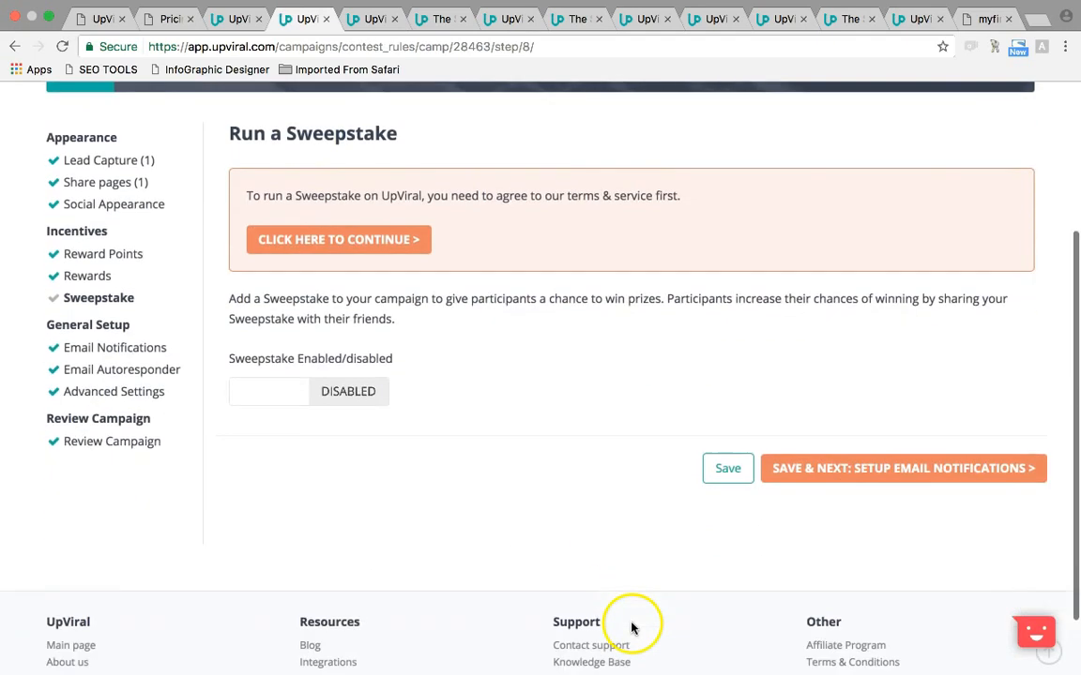
{"action": "scroll", "coordinate": [540, 272], "scroll_direction": "up", "scroll_amount": 2}
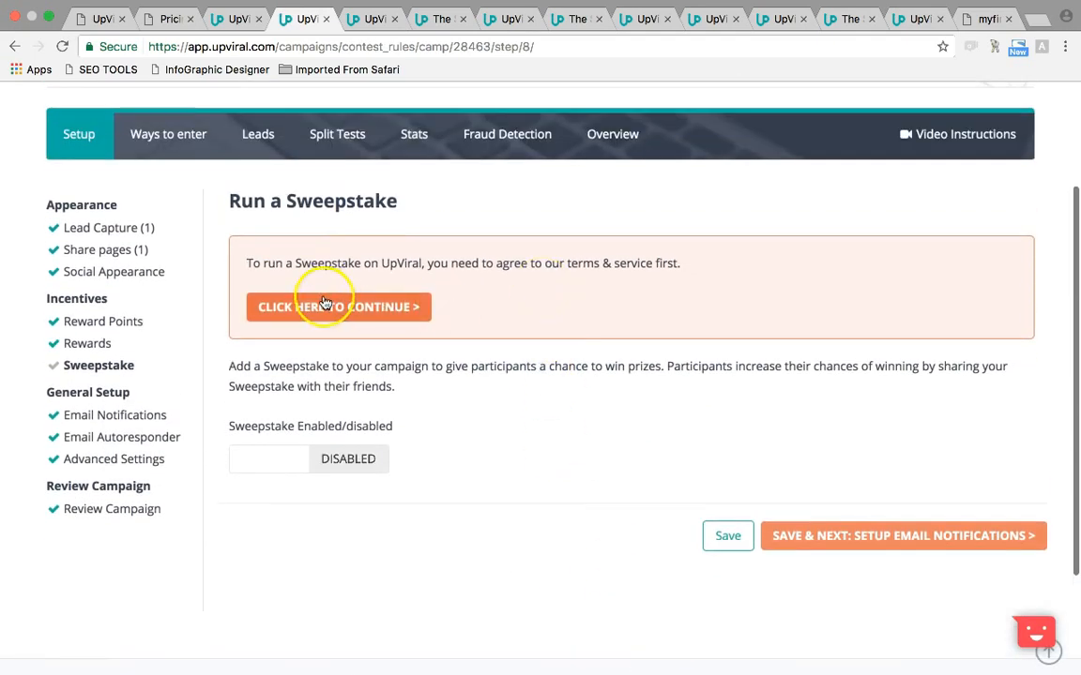
Open the terms required to run a sweepstake, review the Legal Settings fields, and return to the Sweepstake settings
{"action": "left_click", "coordinate": [274, 316]}
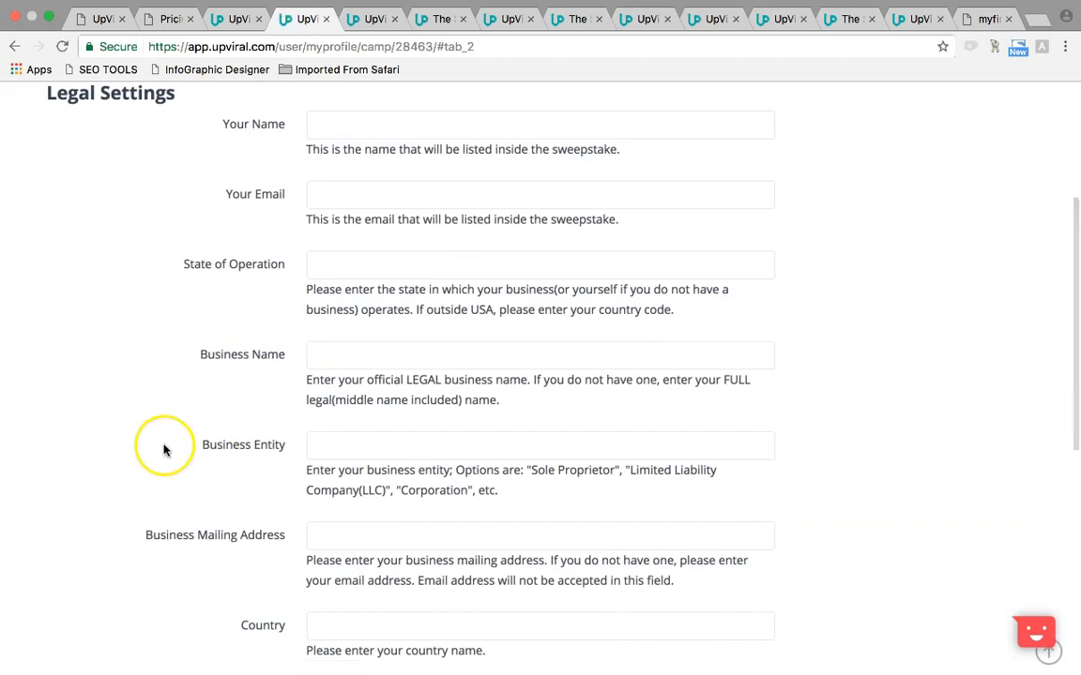
{"action": "scroll", "coordinate": [163, 450], "scroll_direction": "down", "scroll_amount": 10}
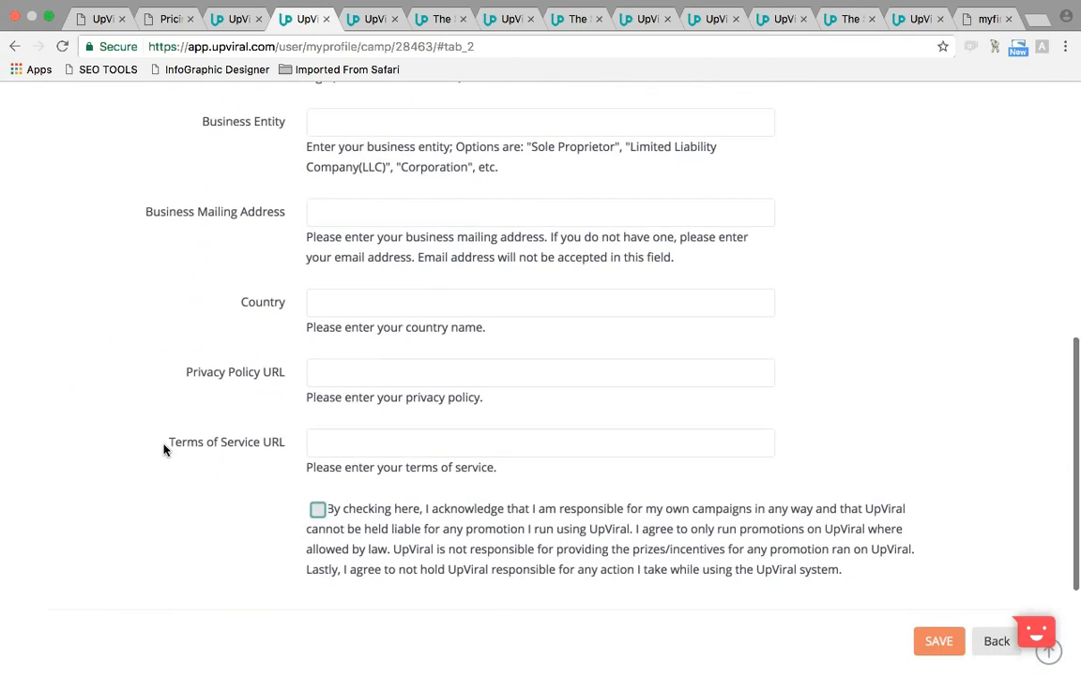
{"action": "scroll", "coordinate": [163, 451], "scroll_direction": "up", "scroll_amount": 5}
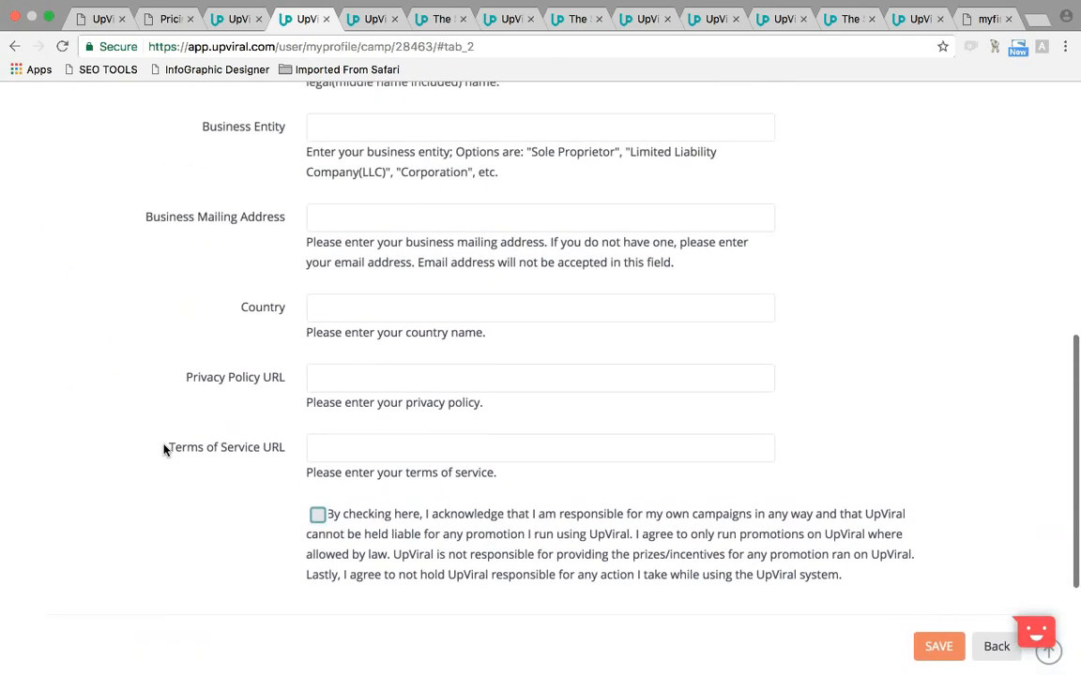
{"action": "left_click", "coordinate": [15, 46]}
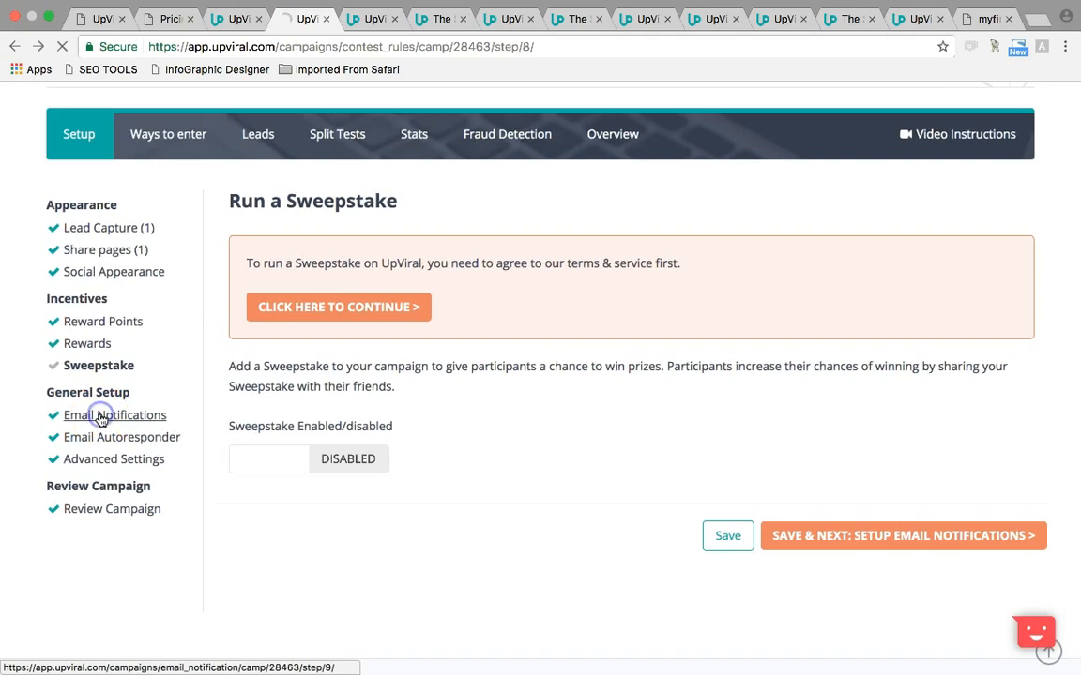
Go to Email Notifications and inspect the email message sent once someone signs up through a referral link, collapsing it again
{"action": "left_click", "coordinate": [102, 417]}
{"action": "scroll", "coordinate": [629, 455], "scroll_direction": "down", "scroll_amount": 3}
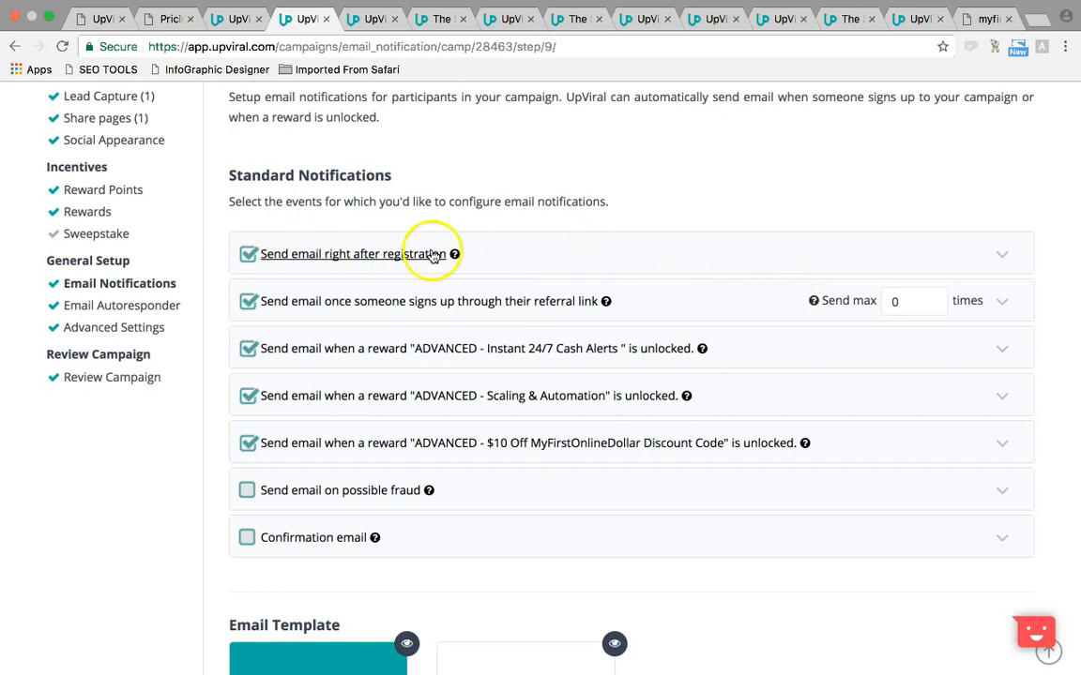
{"action": "mouse_move", "coordinate": [458, 258]}
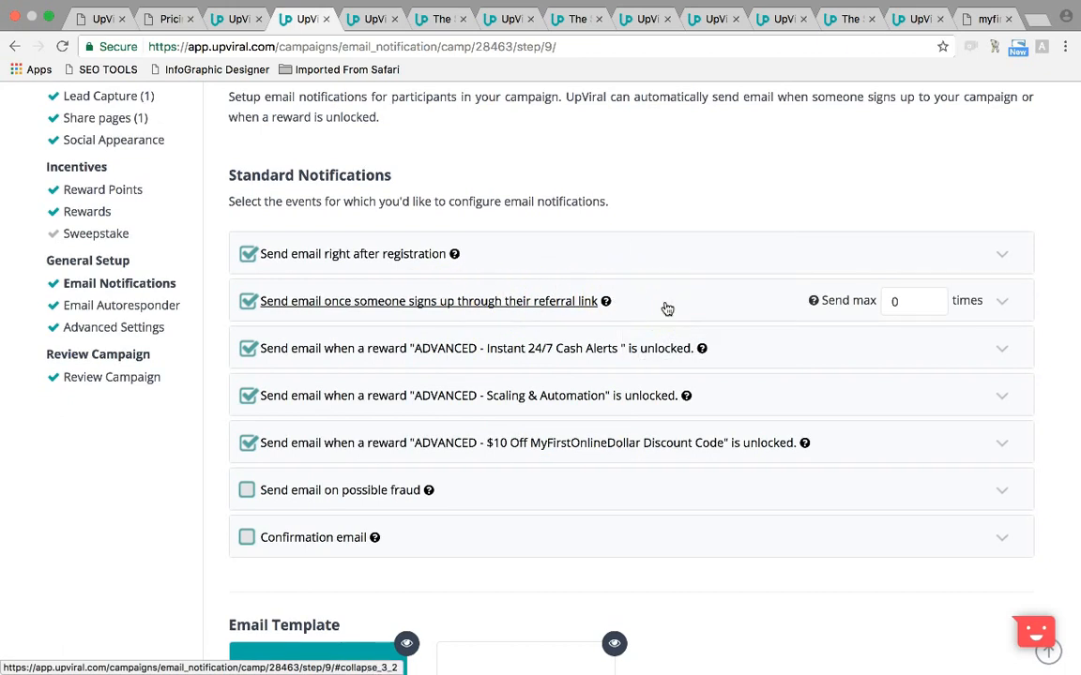
{"action": "left_click", "coordinate": [1002, 302]}
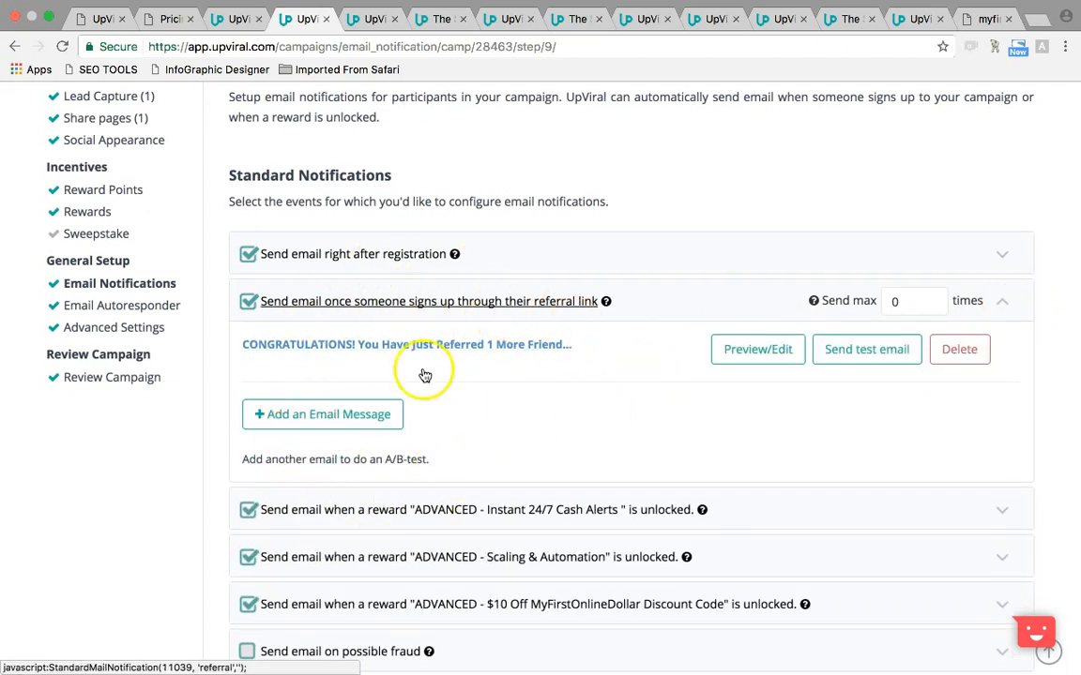
{"action": "left_click", "coordinate": [1002, 302]}
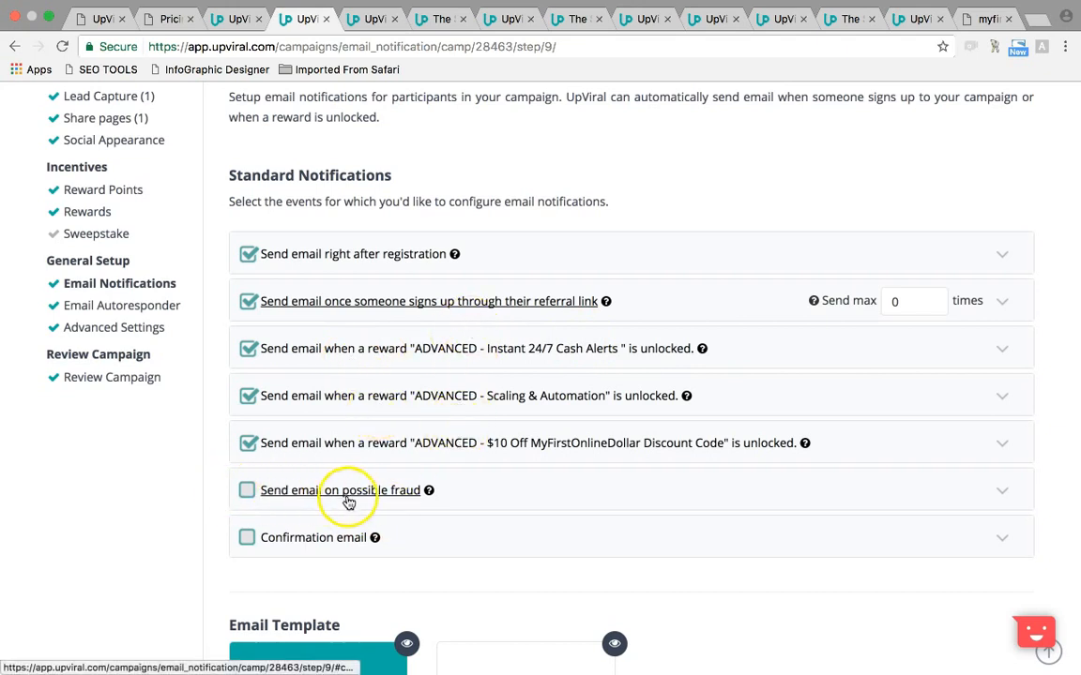
Review the possible fraud and confirmation email notifications and the available email templates
{"action": "scroll", "coordinate": [197, 506], "scroll_direction": "down", "scroll_amount": 1}
{"action": "scroll", "coordinate": [208, 535], "scroll_direction": "down", "scroll_amount": 2}
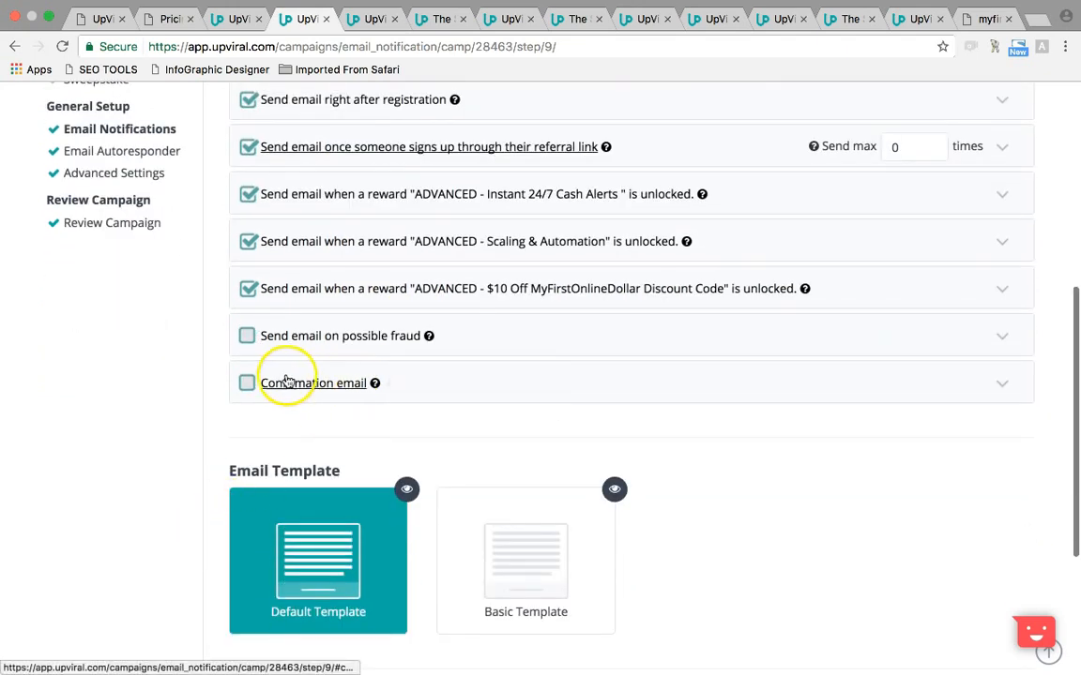
{"action": "scroll", "coordinate": [204, 394], "scroll_direction": "down", "scroll_amount": 1}
{"action": "scroll", "coordinate": [210, 399], "scroll_direction": "down", "scroll_amount": 2}
{"action": "scroll", "coordinate": [210, 398], "scroll_direction": "up", "scroll_amount": 3}
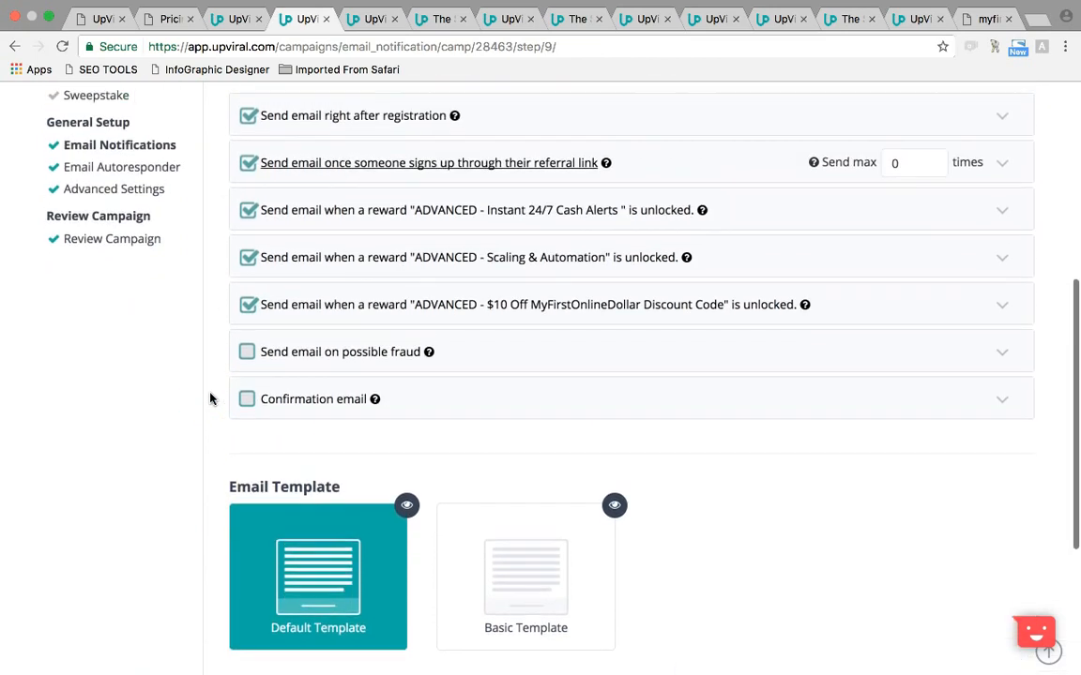
Go to the Email Autoresponder settings, start adding an autoresponder, and browse the list of supported services
{"action": "left_click", "coordinate": [134, 182]}
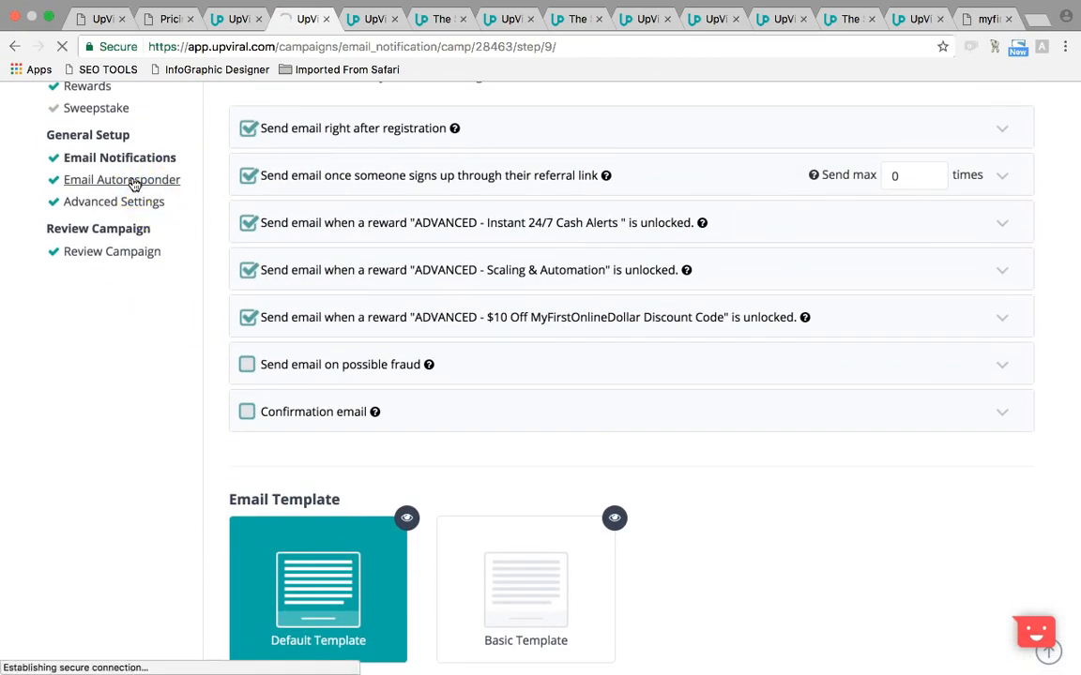
{"action": "scroll", "coordinate": [672, 431], "scroll_direction": "down", "scroll_amount": 3}
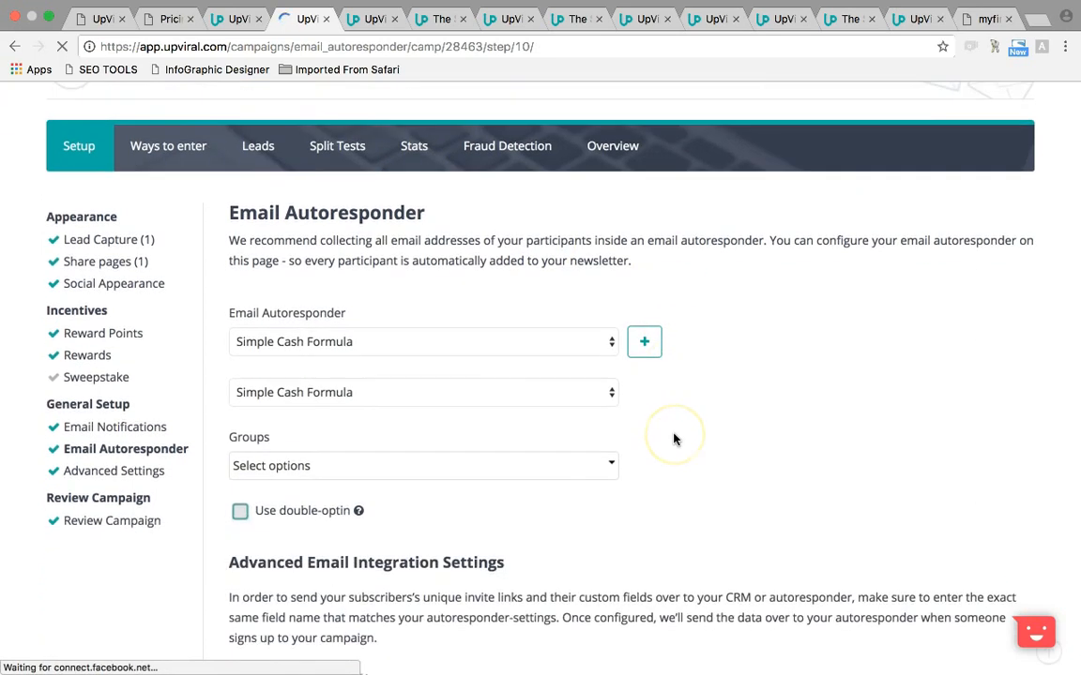
{"action": "left_click", "coordinate": [635, 344]}
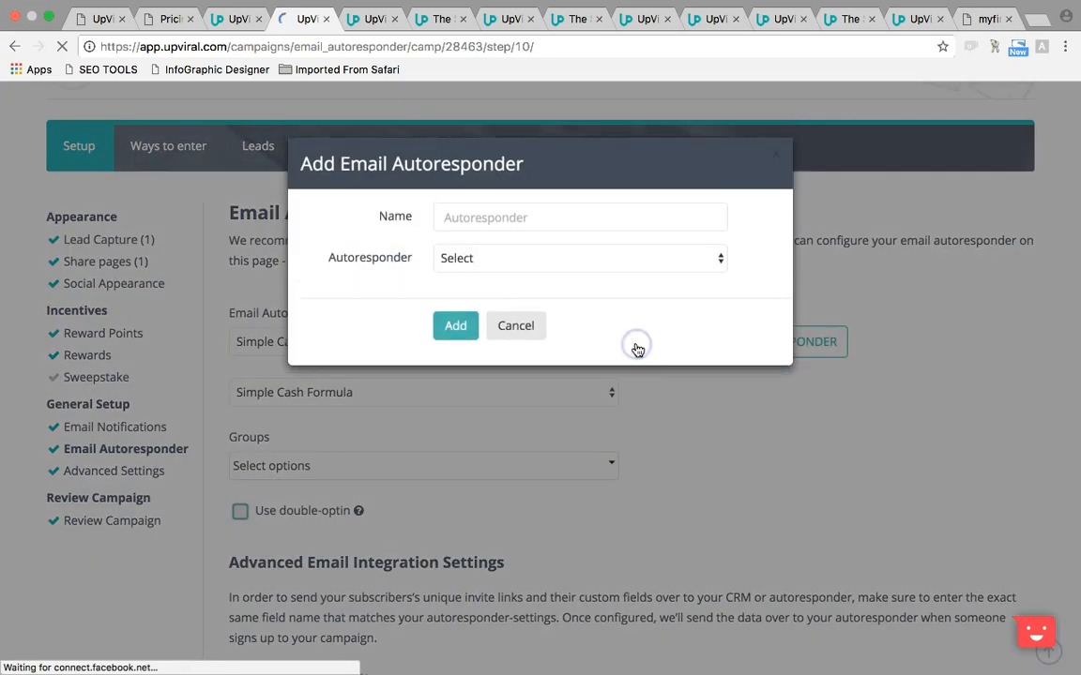
{"action": "left_click", "coordinate": [648, 253]}
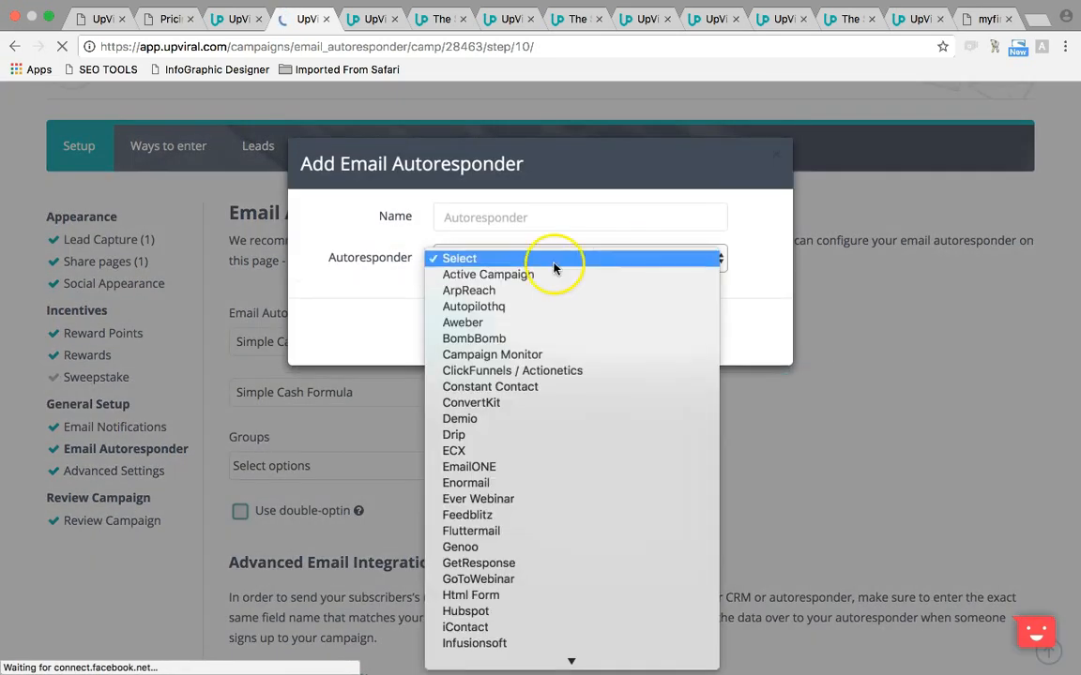
{"action": "scroll", "coordinate": [578, 369], "scroll_direction": "down", "scroll_amount": 6}
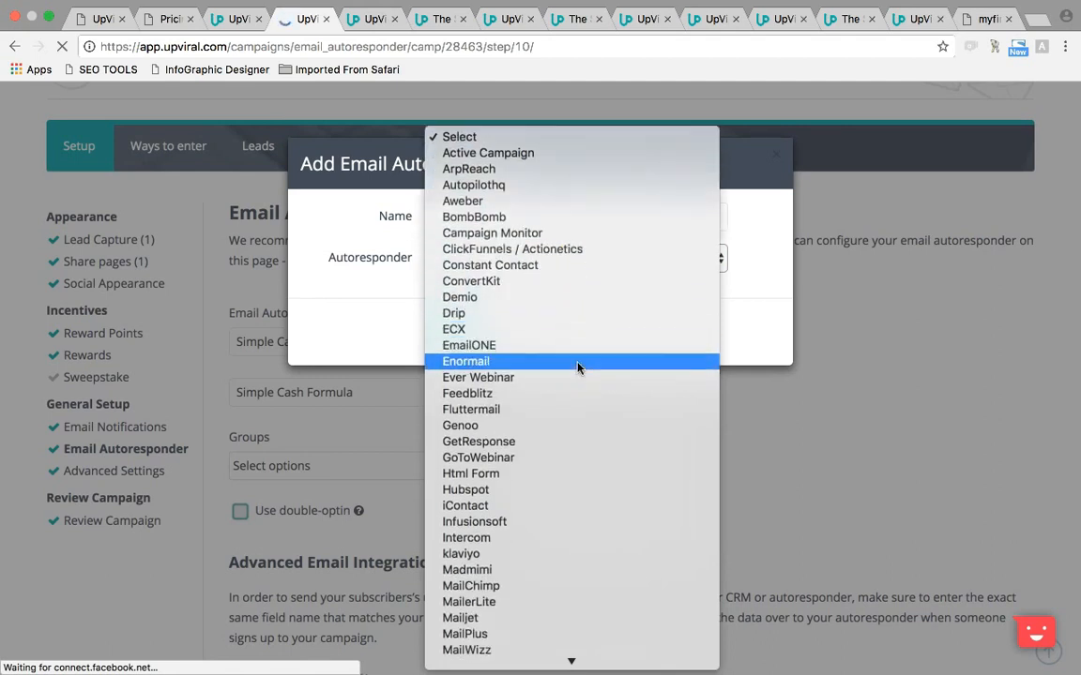
{"action": "scroll", "coordinate": [576, 366], "scroll_direction": "down", "scroll_amount": 5}
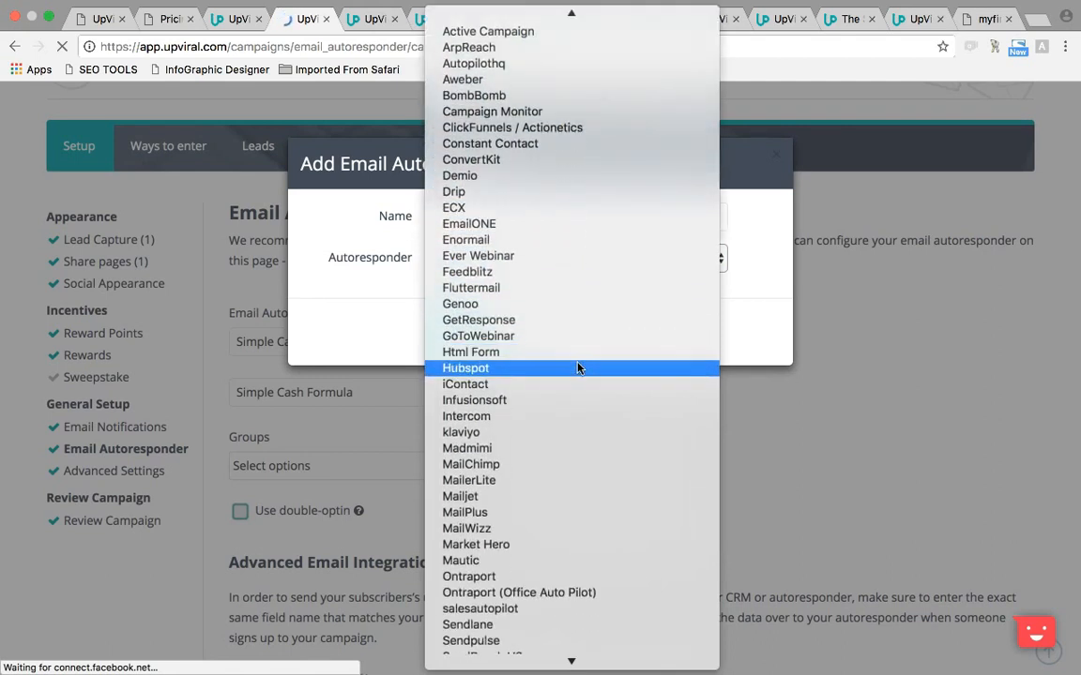
{"action": "scroll", "coordinate": [577, 366], "scroll_direction": "down", "scroll_amount": 2}
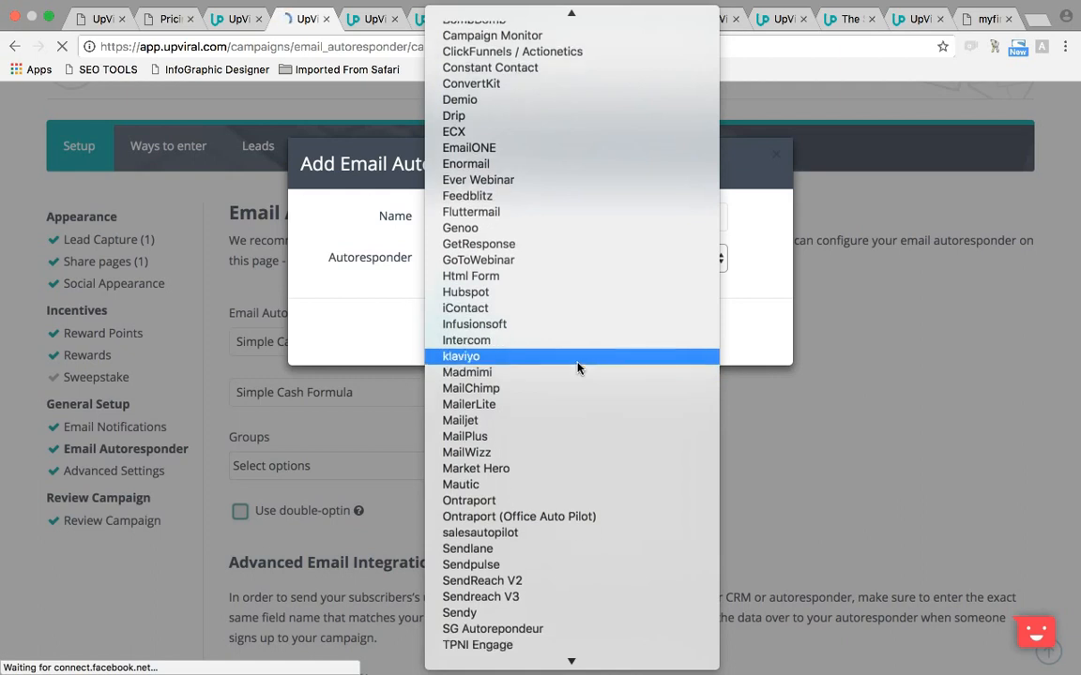
{"action": "scroll", "coordinate": [577, 367], "scroll_direction": "up", "scroll_amount": 4}
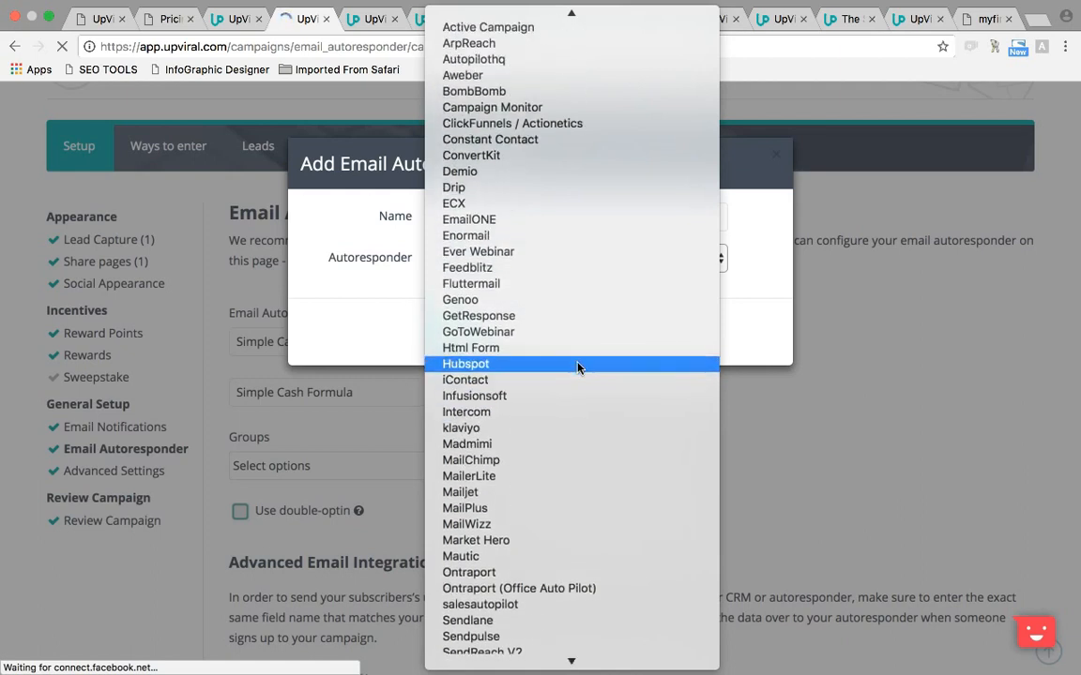
{"action": "scroll", "coordinate": [577, 368], "scroll_direction": "down", "scroll_amount": 5}
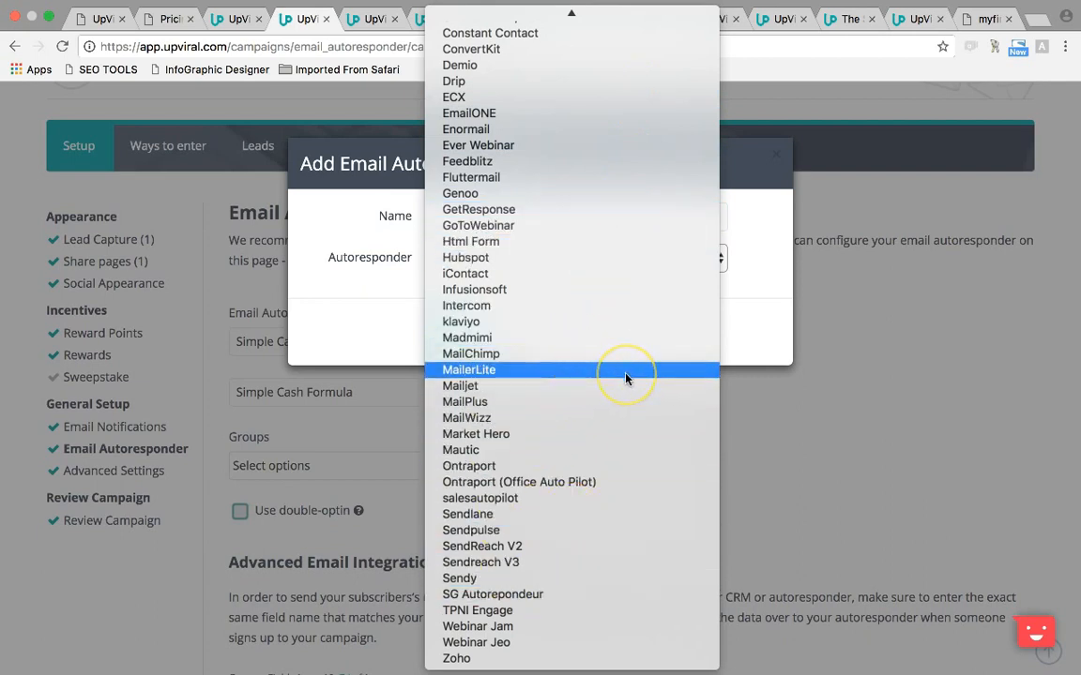
{"action": "scroll", "coordinate": [626, 378], "scroll_direction": "up", "scroll_amount": 3}
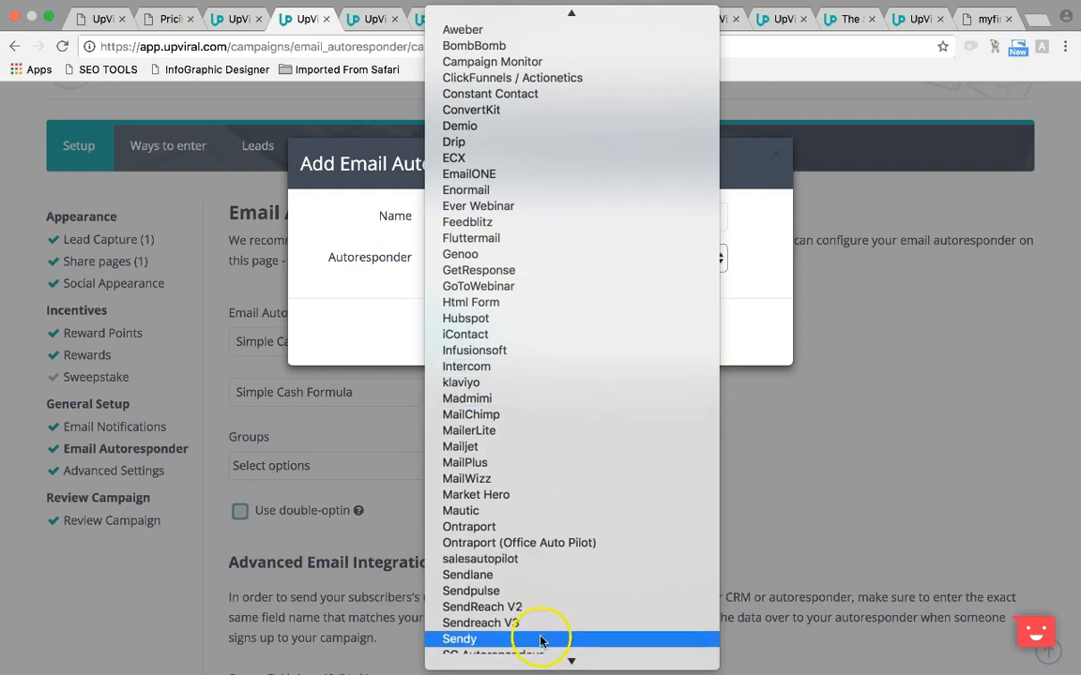
{"action": "scroll", "coordinate": [630, 427], "scroll_direction": "up", "scroll_amount": 2}
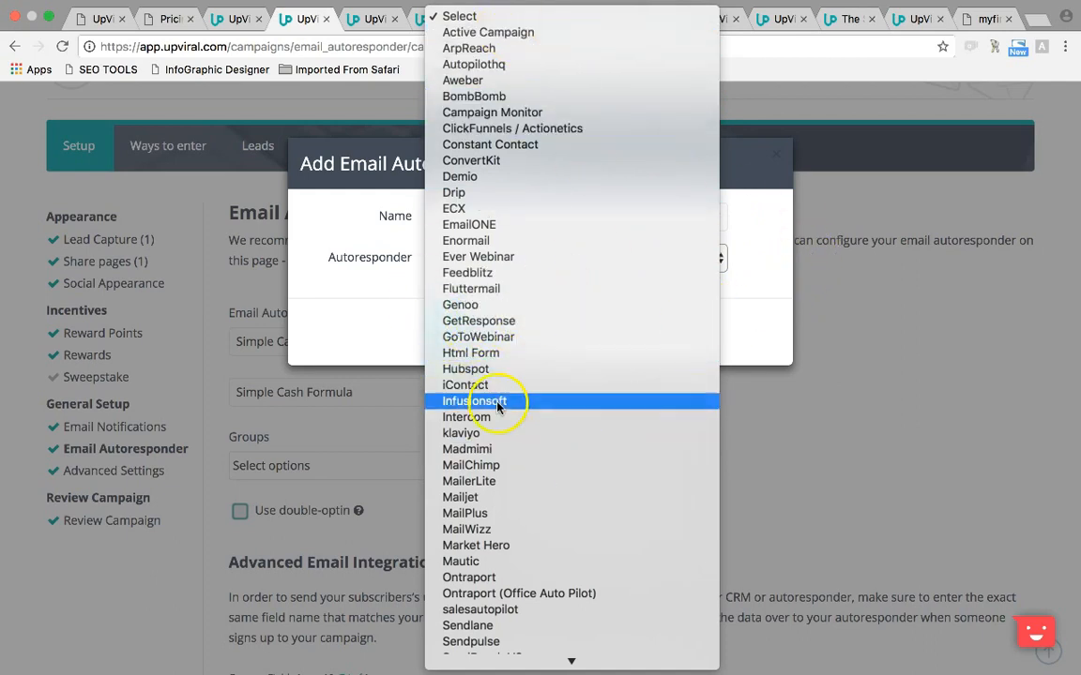
{"action": "left_click", "coordinate": [332, 286]}
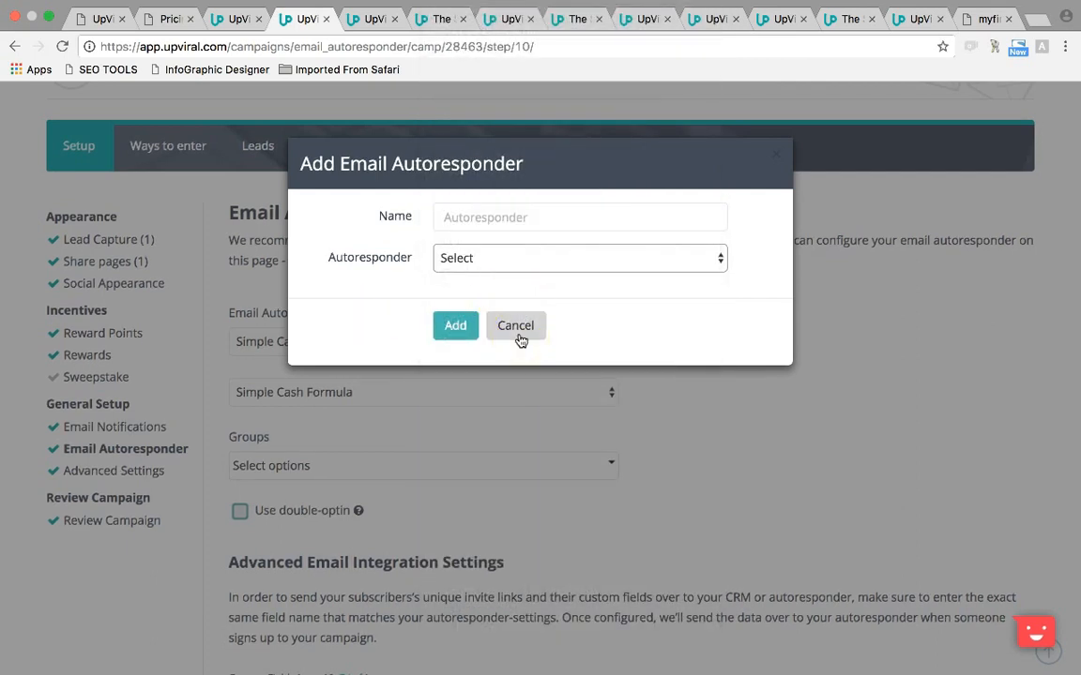
Look through the supported autoresponder services once more and cancel adding an autoresponder
{"action": "left_click", "coordinate": [581, 262]}
{"action": "scroll", "coordinate": [656, 463], "scroll_direction": "down", "scroll_amount": 5}
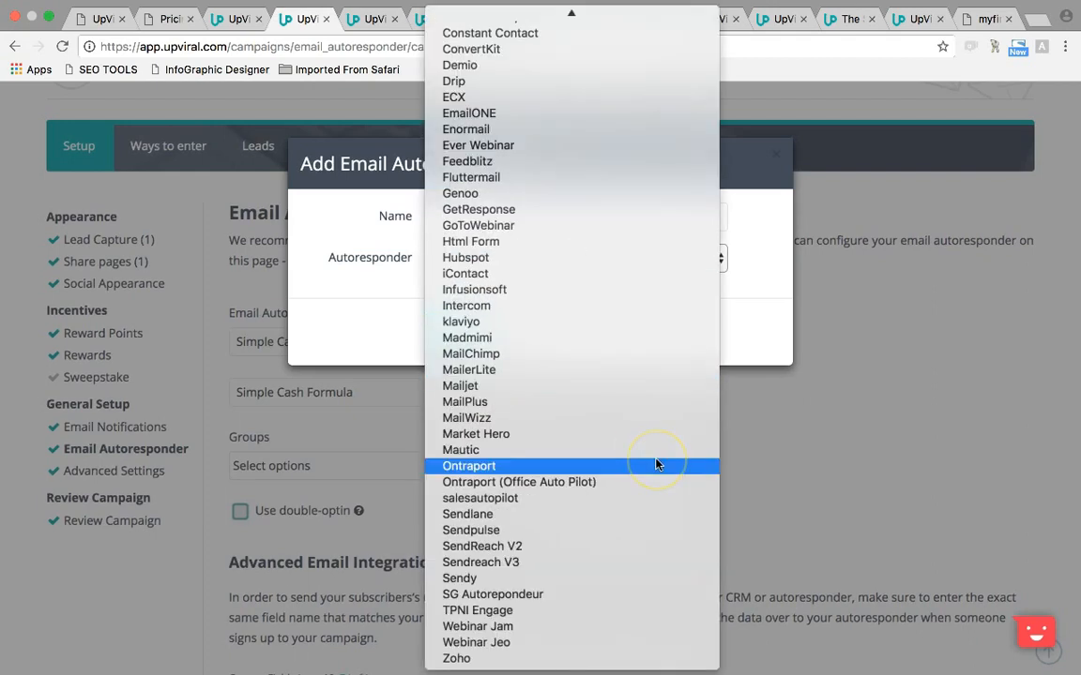
{"action": "scroll", "coordinate": [656, 464], "scroll_direction": "up", "scroll_amount": 3}
{"action": "left_click", "coordinate": [769, 293]}
{"action": "left_click", "coordinate": [523, 320]}
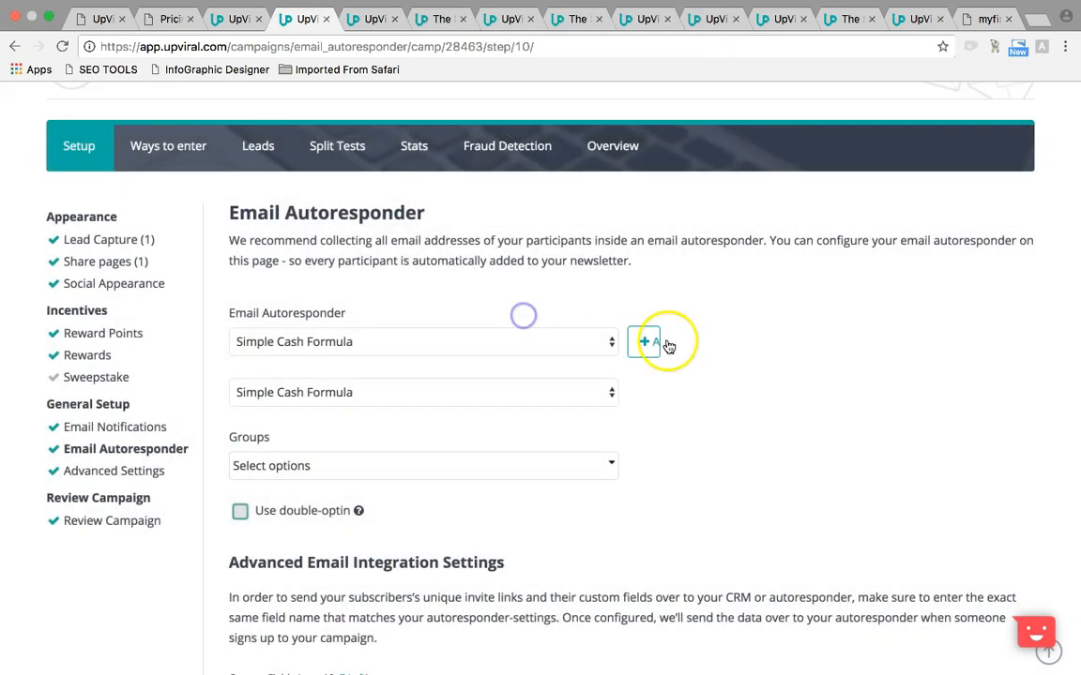
Review the autoresponder's group and double opt-in options and the custom fields under Advanced Email Integration Settings
{"action": "scroll", "coordinate": [366, 441], "scroll_direction": "down", "scroll_amount": 4}
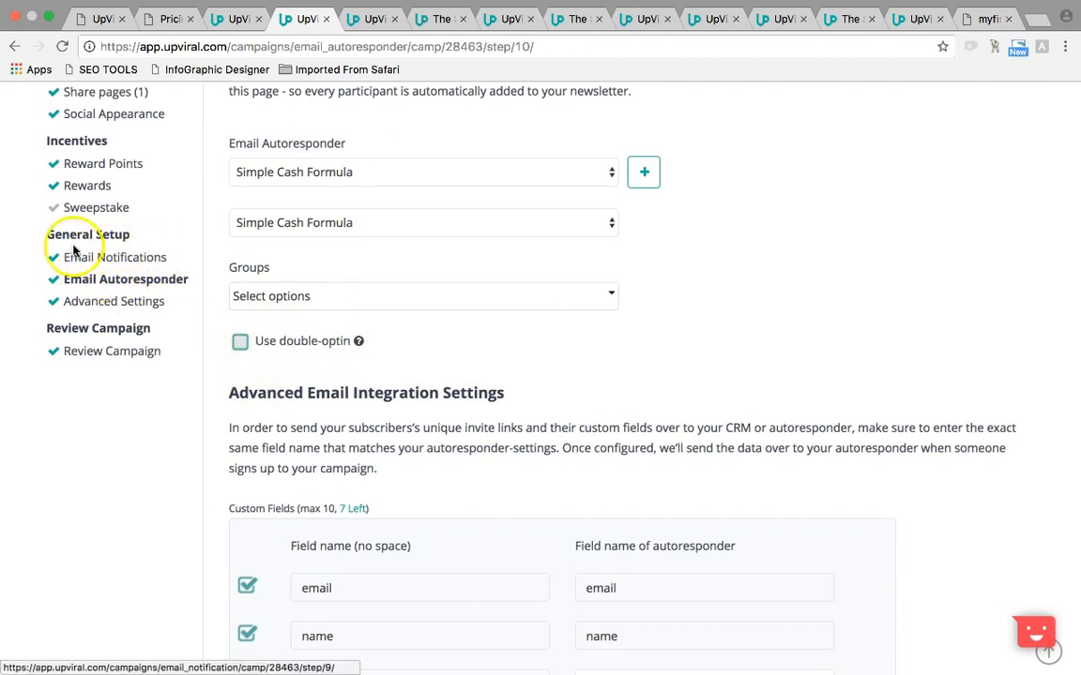
{"action": "scroll", "coordinate": [213, 399], "scroll_direction": "down", "scroll_amount": 2}
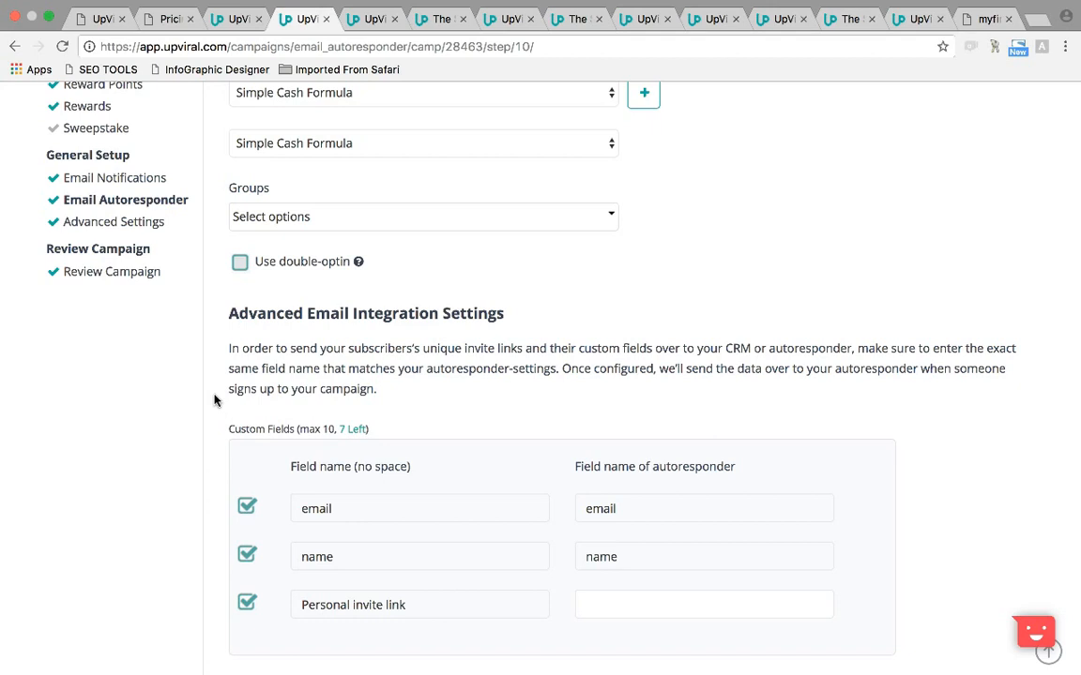
{"action": "scroll", "coordinate": [214, 401], "scroll_direction": "up", "scroll_amount": 1}
{"action": "scroll", "coordinate": [214, 401], "scroll_direction": "down", "scroll_amount": 10}
{"action": "scroll", "coordinate": [213, 401], "scroll_direction": "up", "scroll_amount": 8}
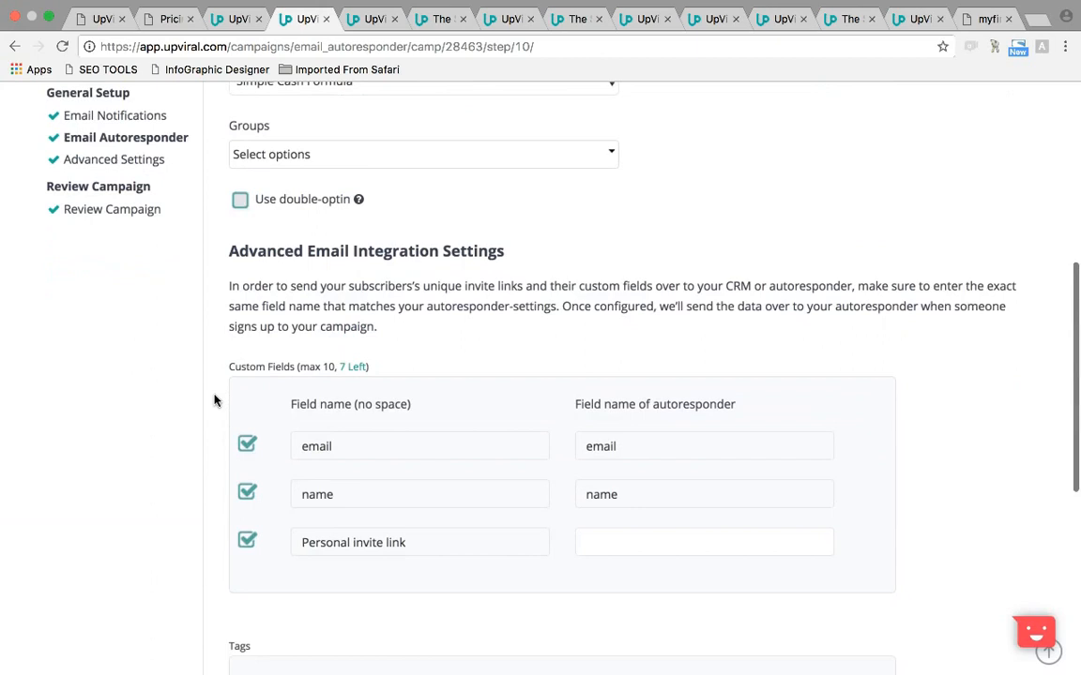
{"action": "scroll", "coordinate": [214, 401], "scroll_direction": "up", "scroll_amount": 5}
Open the campaign's Advanced Settings and review the tracking codes, callback URL, redirect, "Powered By" and terms and conditions options
{"action": "scroll", "coordinate": [214, 401], "scroll_direction": "down", "scroll_amount": 3}
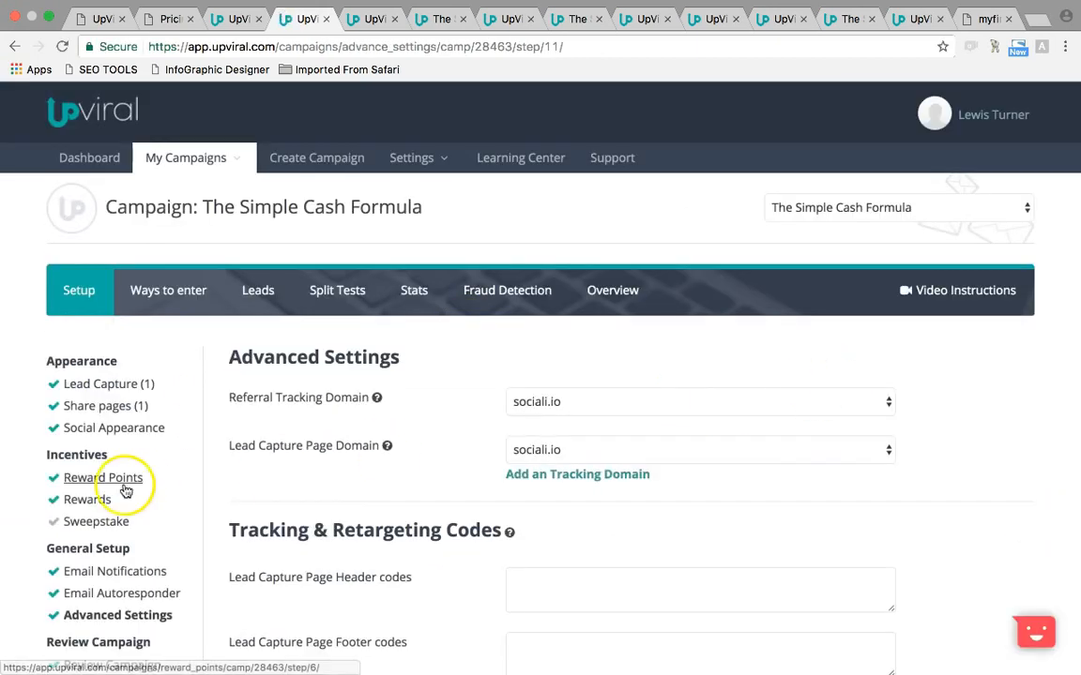
{"action": "scroll", "coordinate": [222, 502], "scroll_direction": "down", "scroll_amount": 10}
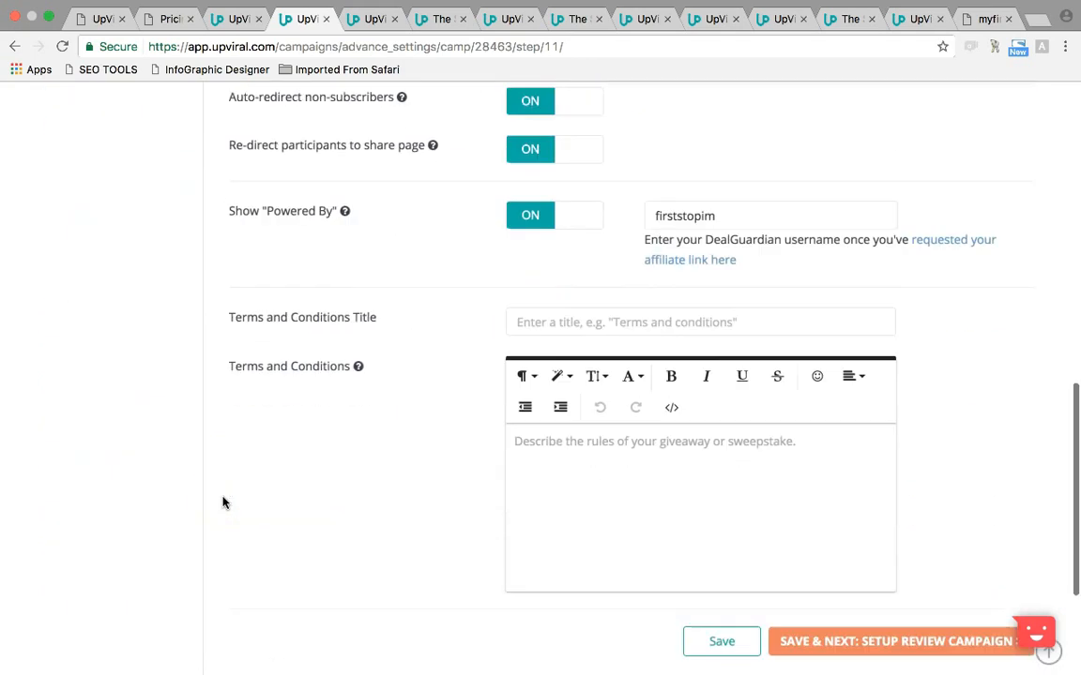
{"action": "scroll", "coordinate": [223, 502], "scroll_direction": "up", "scroll_amount": 2}
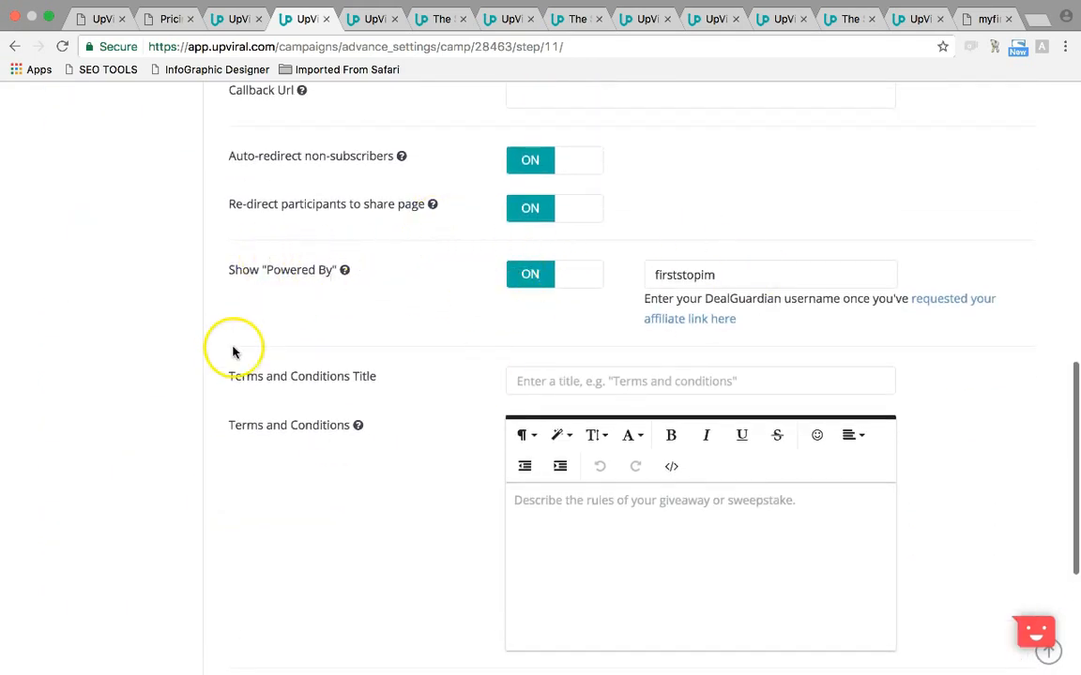
{"action": "scroll", "coordinate": [217, 346], "scroll_direction": "up", "scroll_amount": 3}
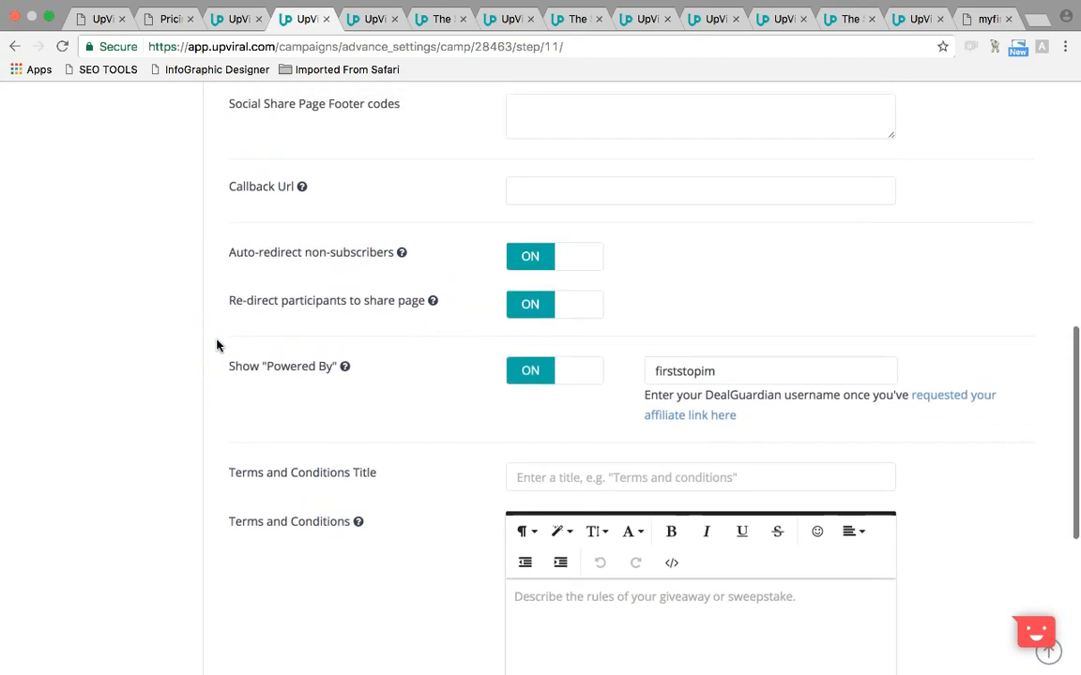
Go back over the Advanced Settings, from the callback URL to the tracking and retargeting codes and the tracking domains
{"action": "scroll", "coordinate": [216, 345], "scroll_direction": "up", "scroll_amount": 2}
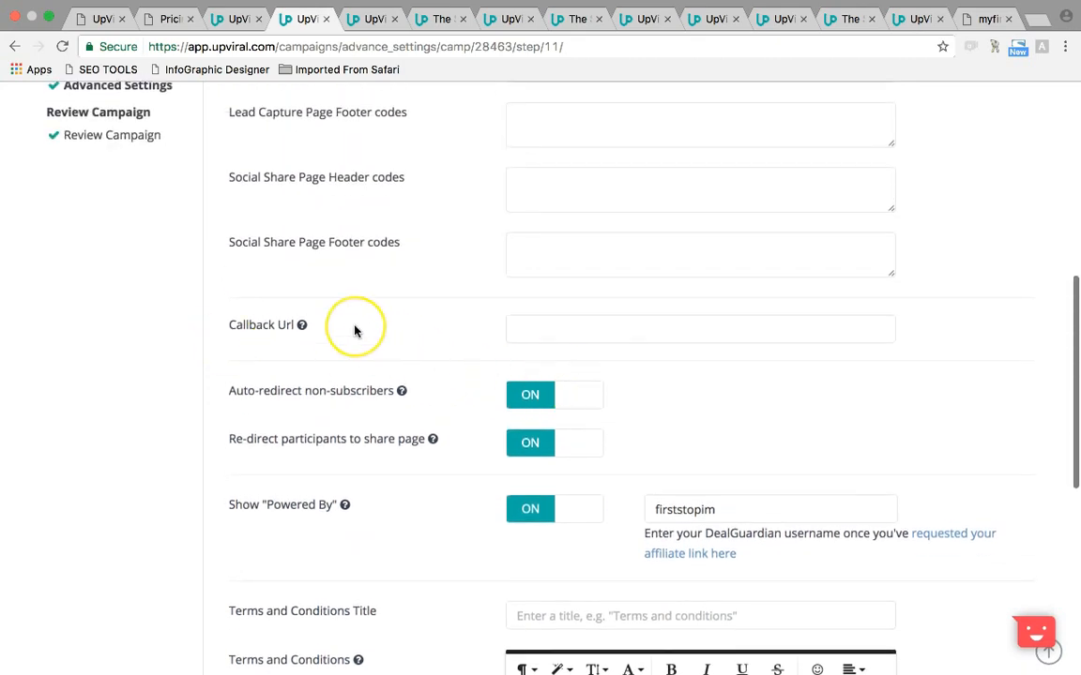
{"action": "scroll", "coordinate": [355, 328], "scroll_direction": "up", "scroll_amount": 3}
{"action": "scroll", "coordinate": [355, 330], "scroll_direction": "up", "scroll_amount": 7}
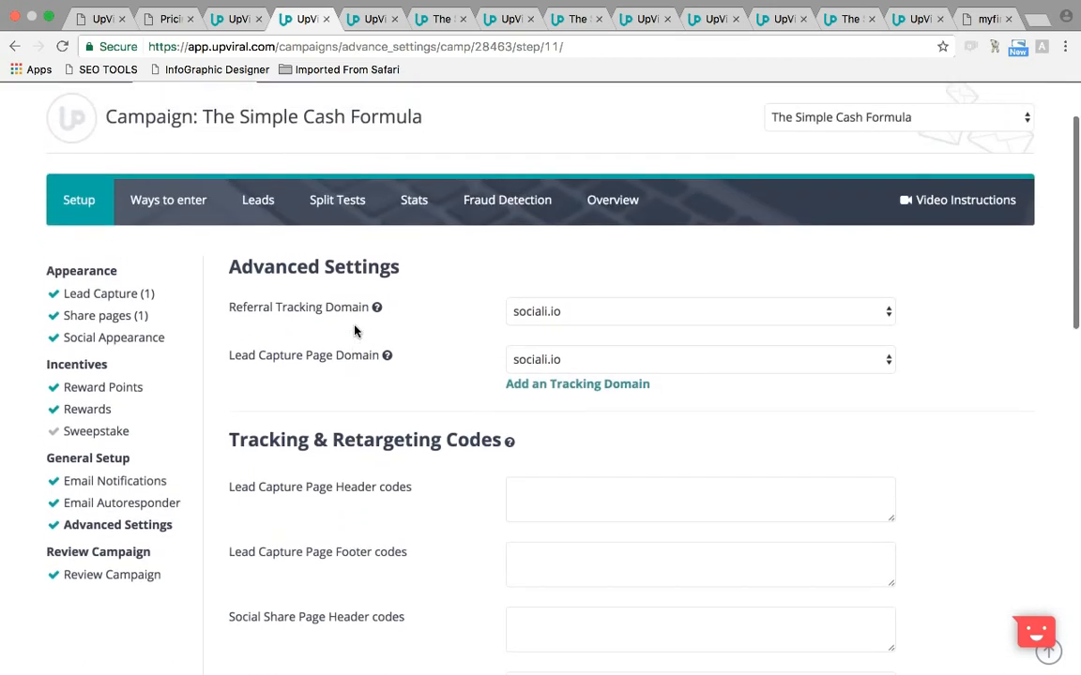
{"action": "scroll", "coordinate": [403, 586], "scroll_direction": "down", "scroll_amount": 3}
{"action": "left_click", "coordinate": [556, 369]}
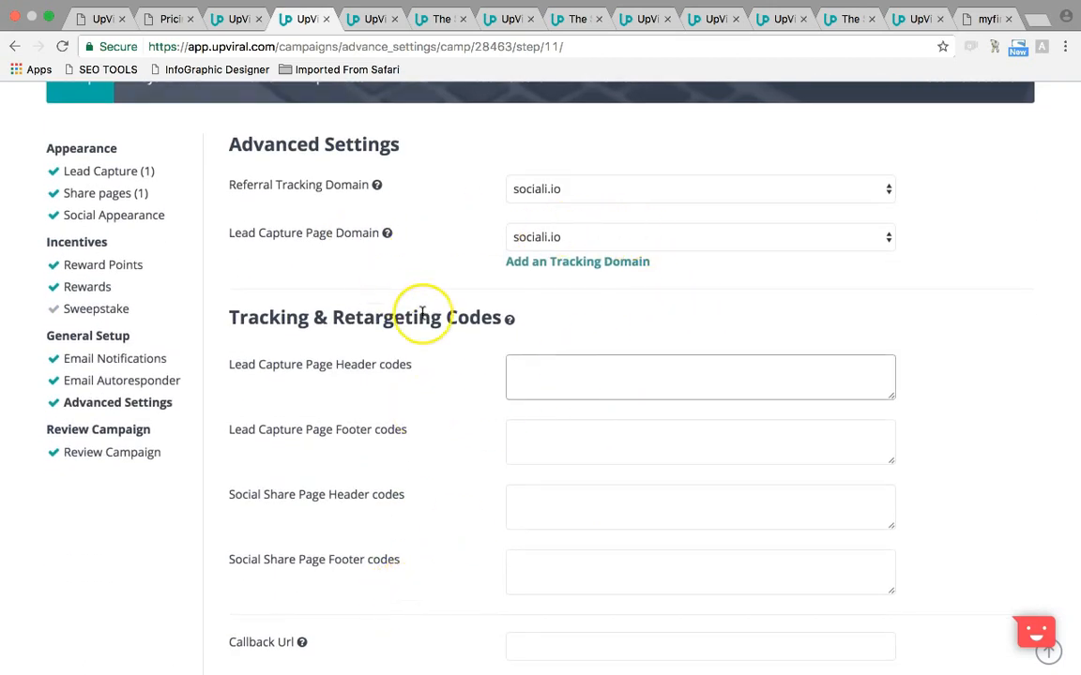
{"action": "scroll", "coordinate": [422, 253], "scroll_direction": "up", "scroll_amount": 3}
{"action": "scroll", "coordinate": [422, 312], "scroll_direction": "up", "scroll_amount": 1}
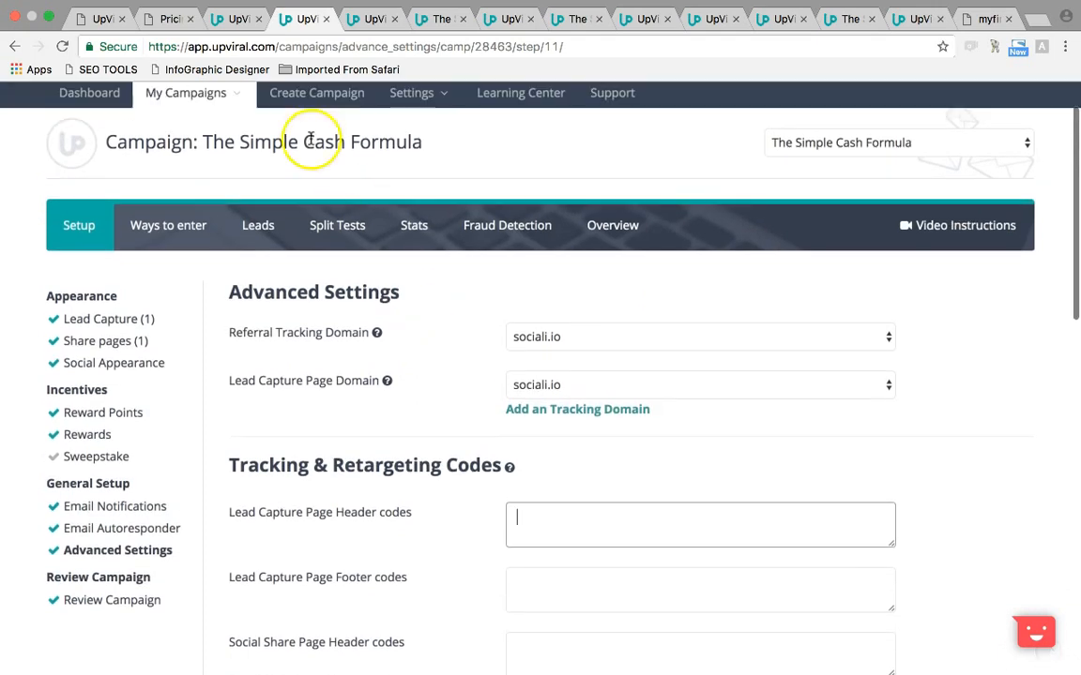
Compare the Standard and PRO plan features on the UpViral pricing page and return to the campaign's Advanced Settings
{"action": "left_click", "coordinate": [169, 21]}
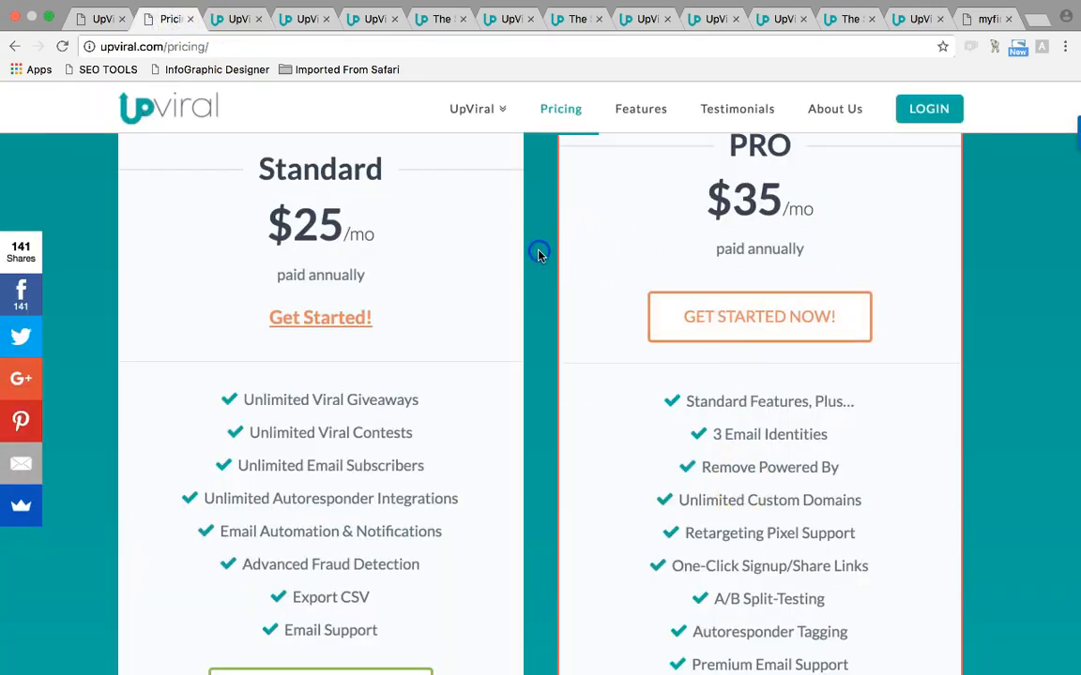
{"action": "scroll", "coordinate": [538, 253], "scroll_direction": "down", "scroll_amount": 2}
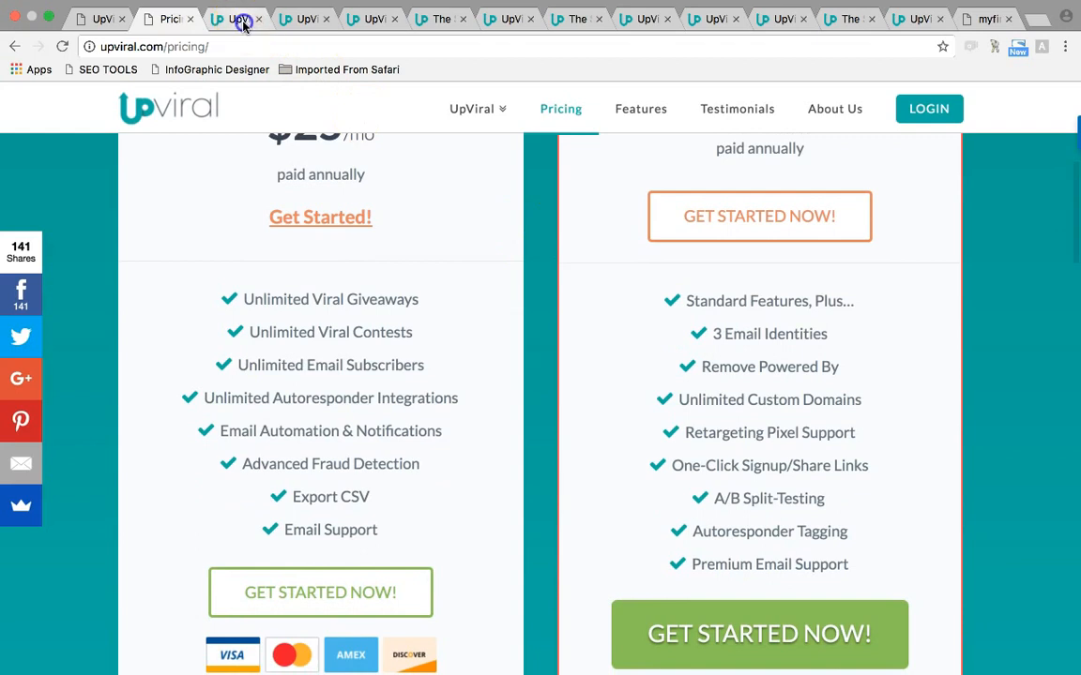
{"action": "left_click", "coordinate": [242, 21]}
{"action": "left_click", "coordinate": [302, 18]}
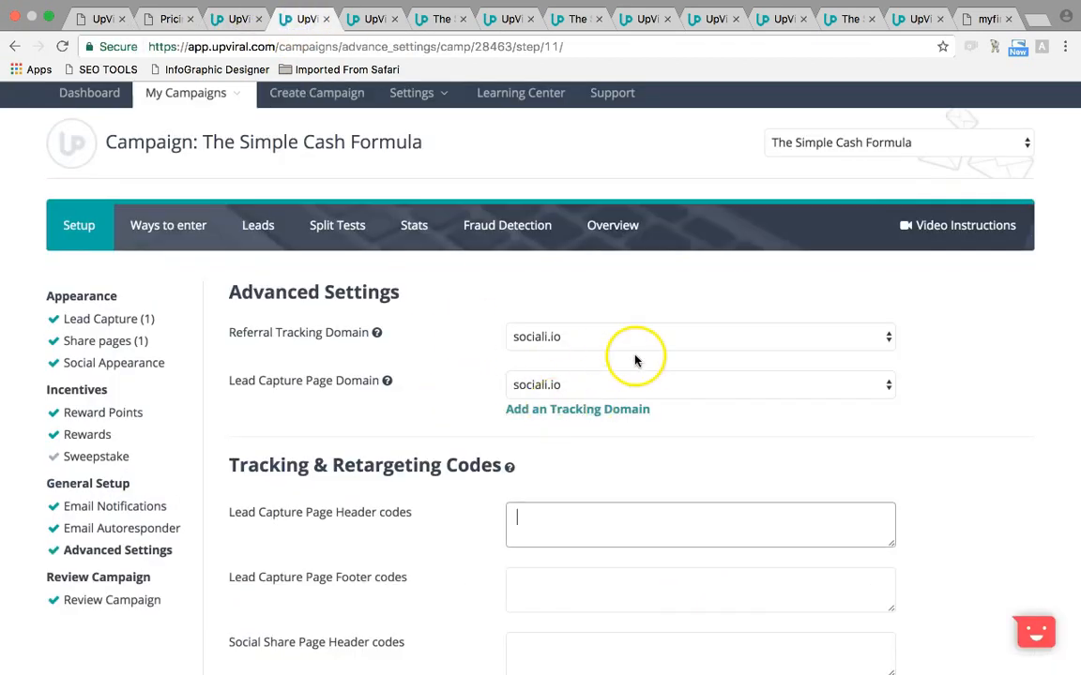
Check the domains available for the Referral Tracking Domain, leaving sociali.io selected
{"action": "left_click", "coordinate": [813, 339]}
{"action": "left_click", "coordinate": [824, 340]}
{"action": "left_click", "coordinate": [992, 346]}
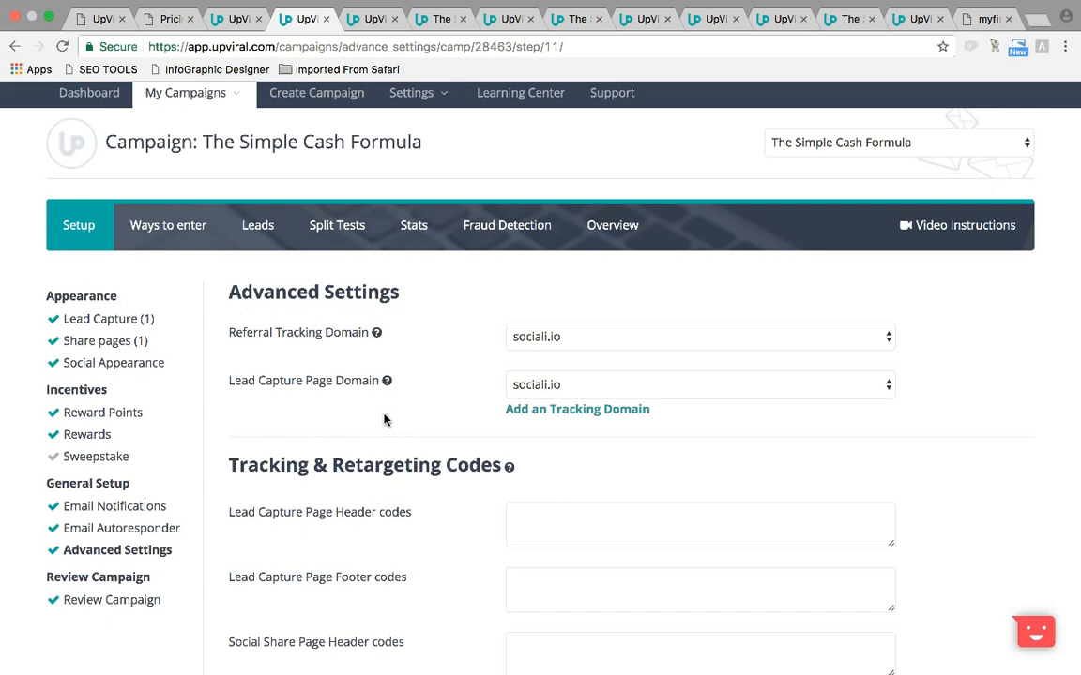
{"action": "left_click", "coordinate": [658, 340]}
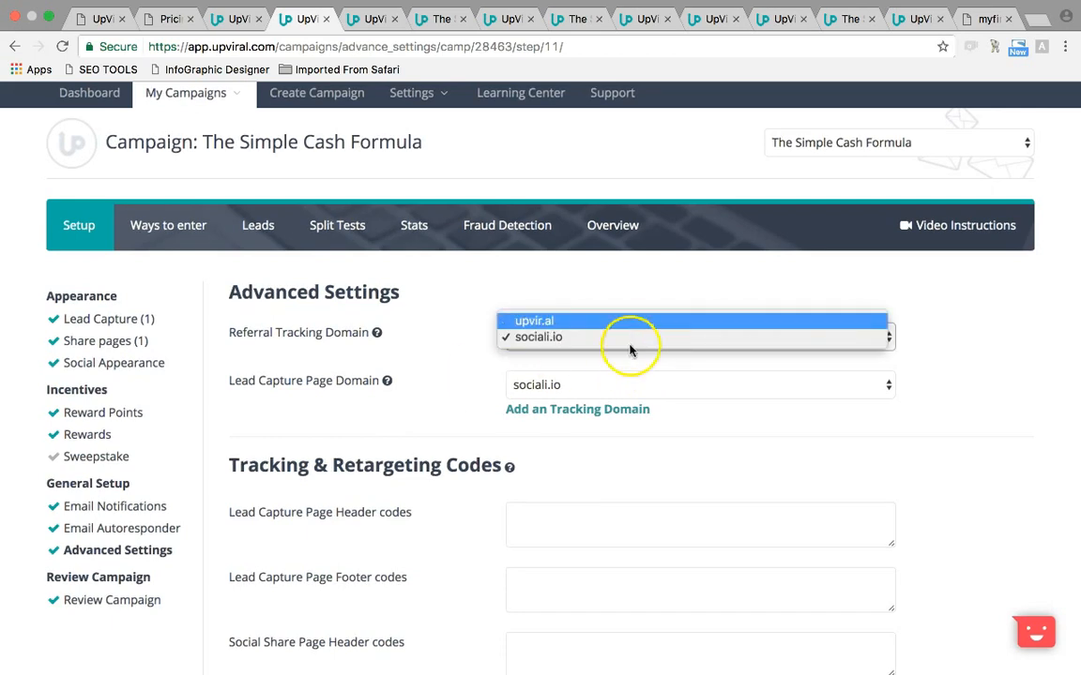
{"action": "left_click", "coordinate": [443, 416]}
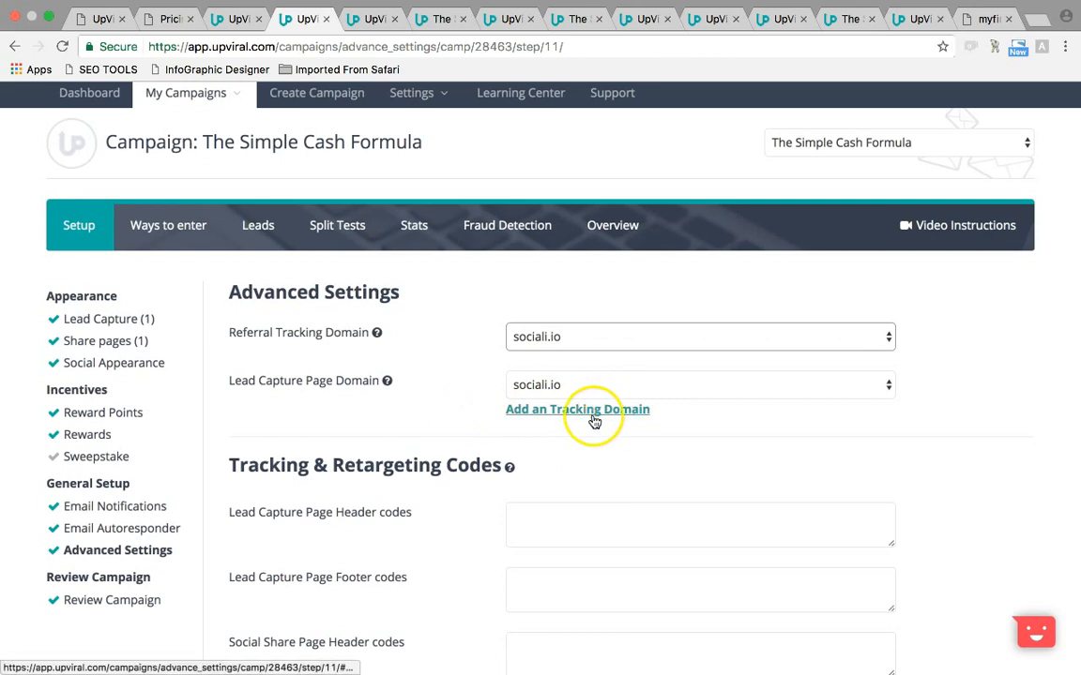
{"action": "left_click", "coordinate": [420, 415]}
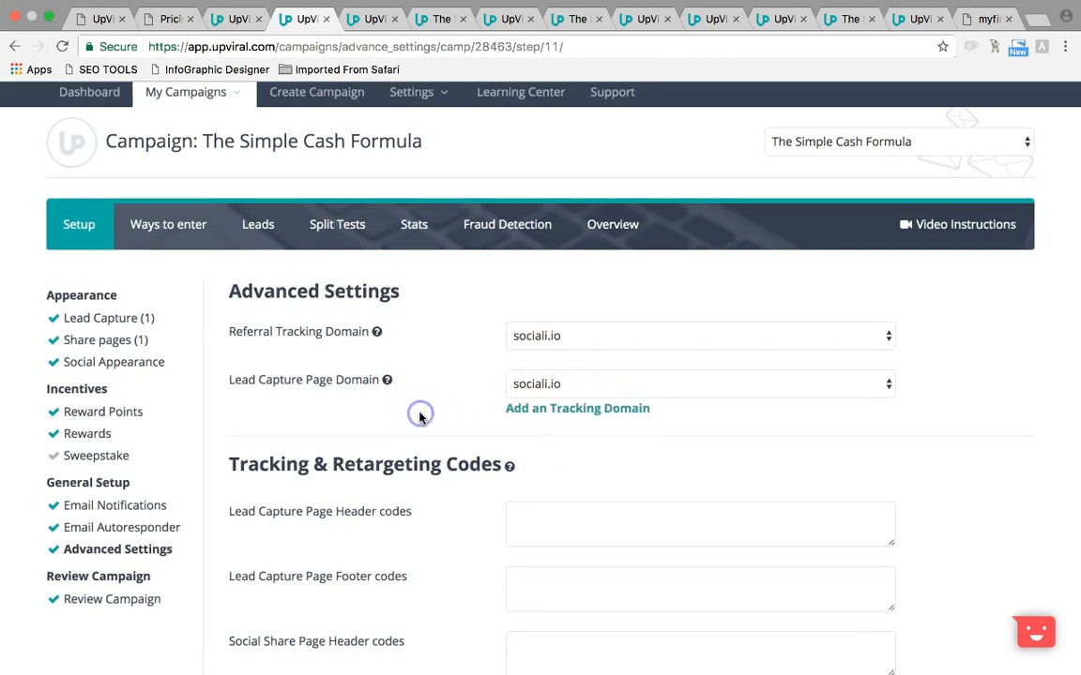
Go to Review Campaign, preview the campaign page from start to end, and close the preview
{"action": "scroll", "coordinate": [420, 418], "scroll_direction": "down", "scroll_amount": 3}
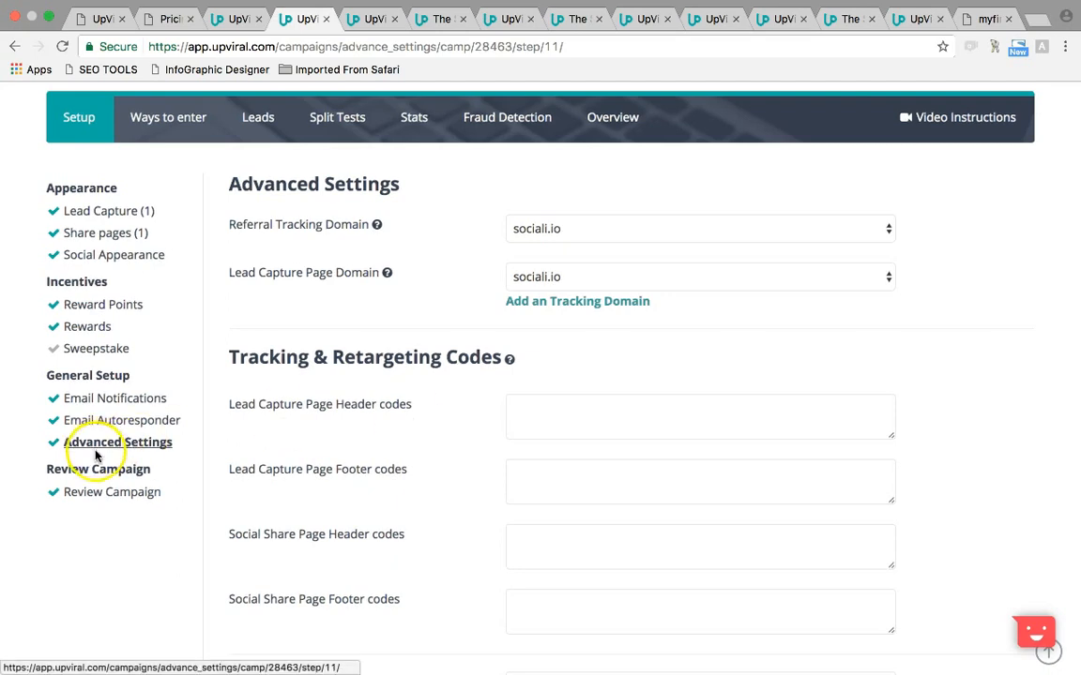
{"action": "left_click", "coordinate": [109, 493]}
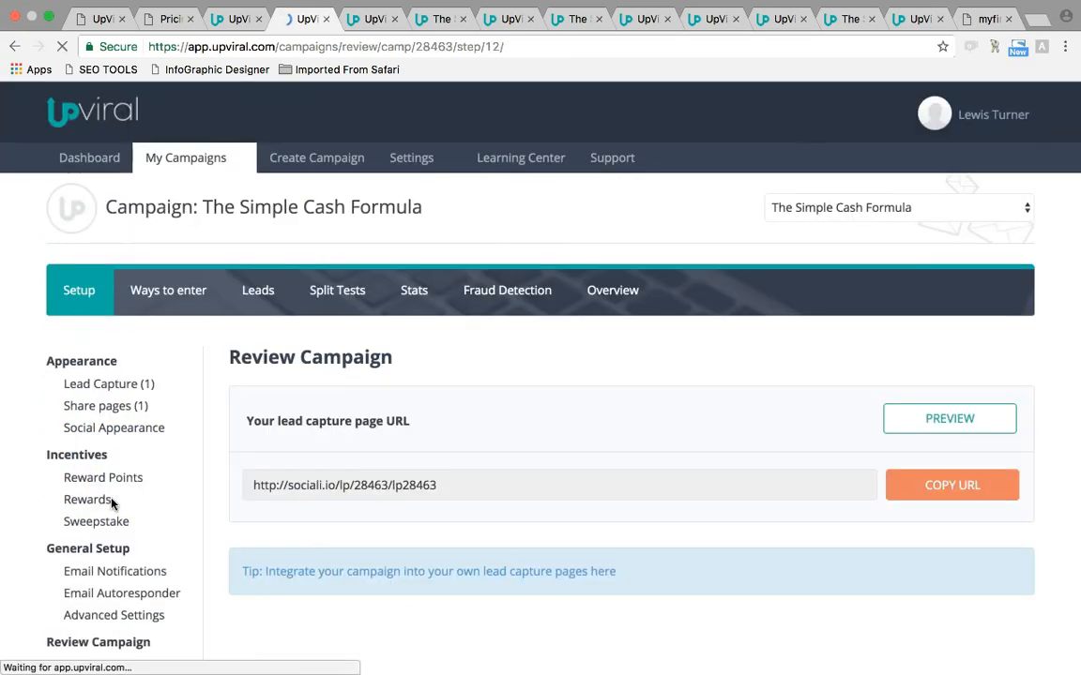
{"action": "left_click", "coordinate": [907, 415]}
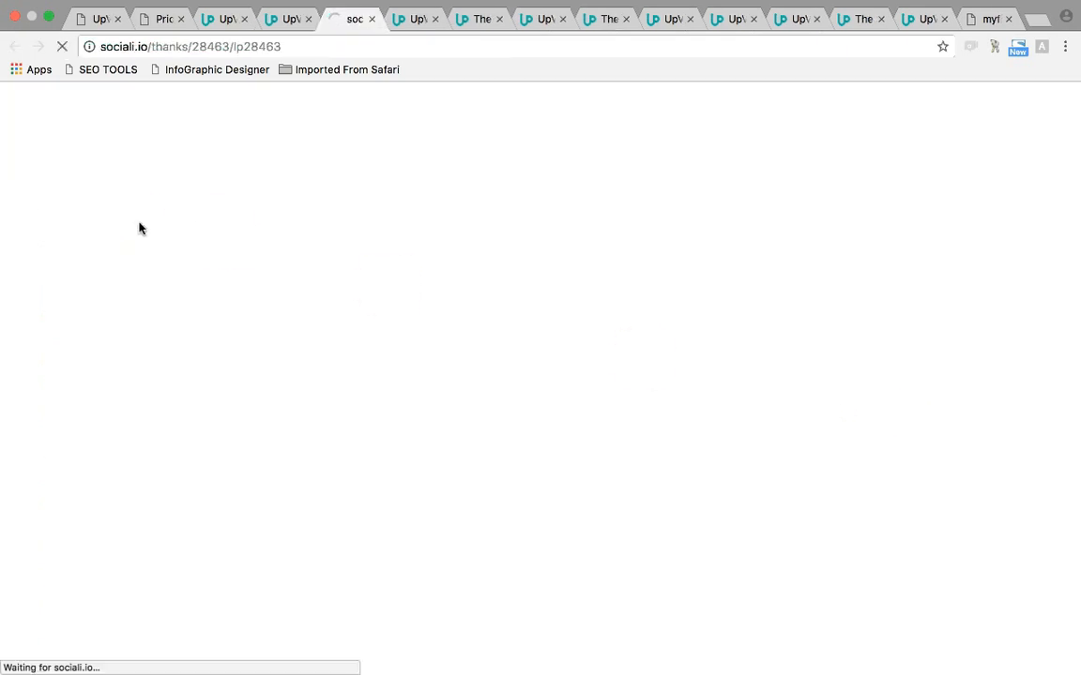
{"action": "scroll", "coordinate": [46, 368], "scroll_direction": "down", "scroll_amount": 10}
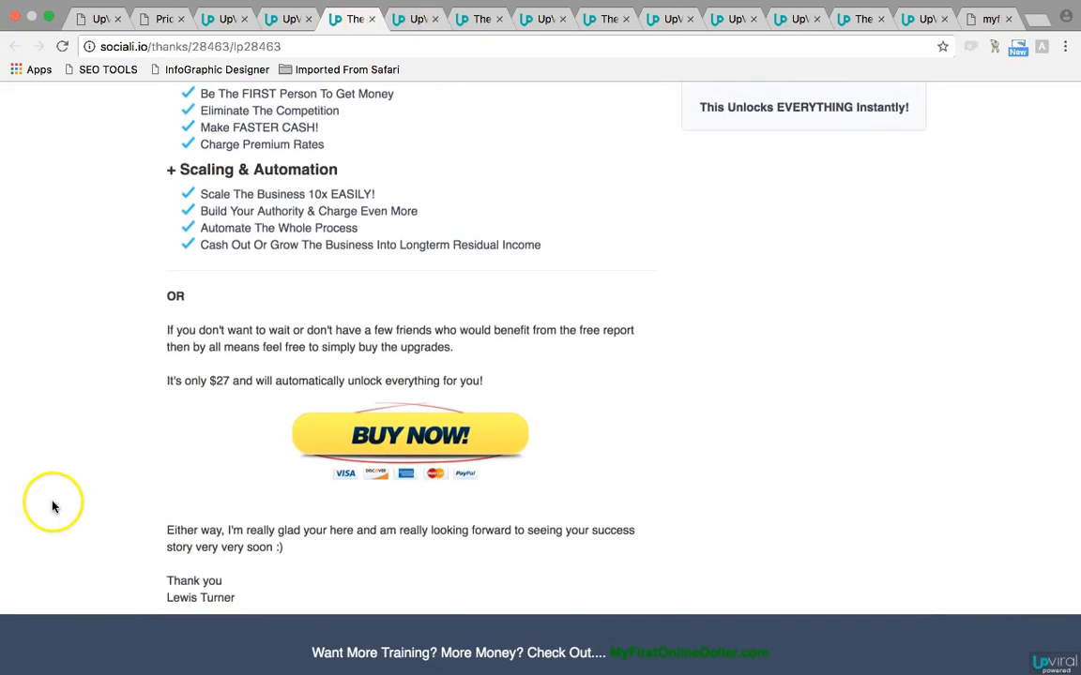
{"action": "scroll", "coordinate": [152, 246], "scroll_direction": "up", "scroll_amount": 15}
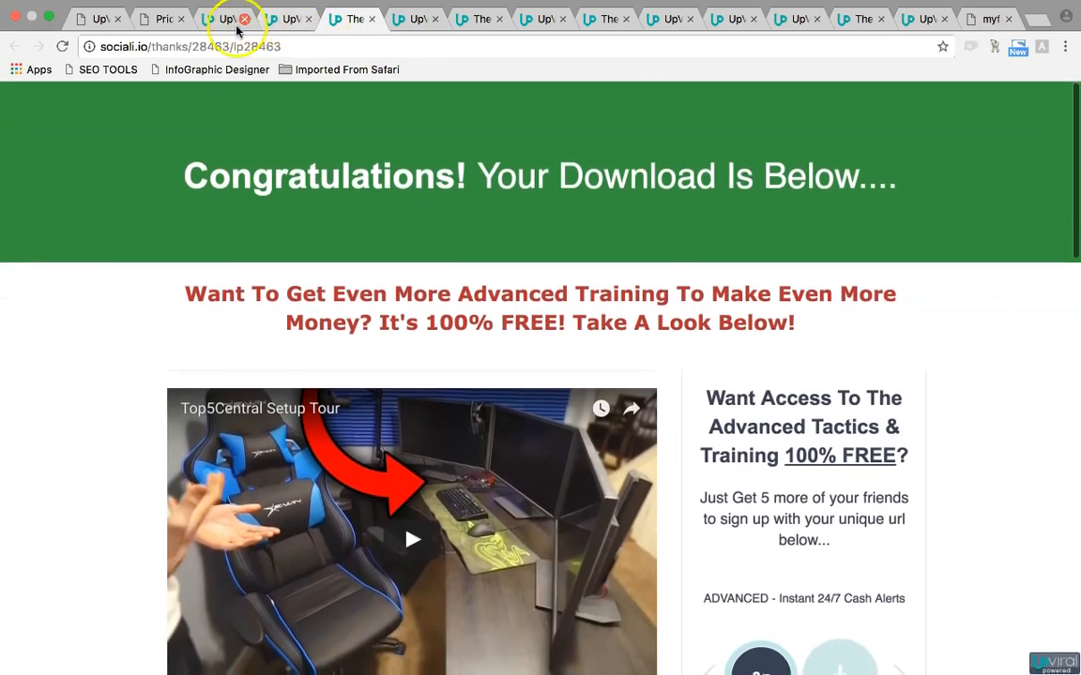
{"action": "left_click", "coordinate": [372, 20]}
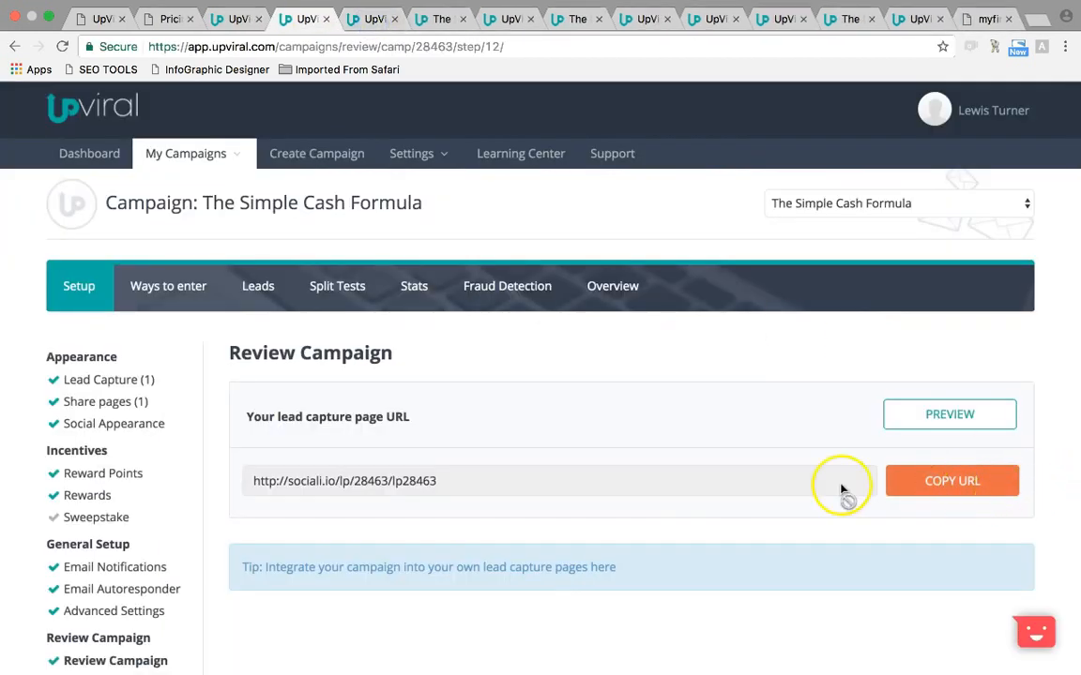
Copy the lead capture page URL and load it in another browser tab
{"action": "left_click", "coordinate": [924, 481]}
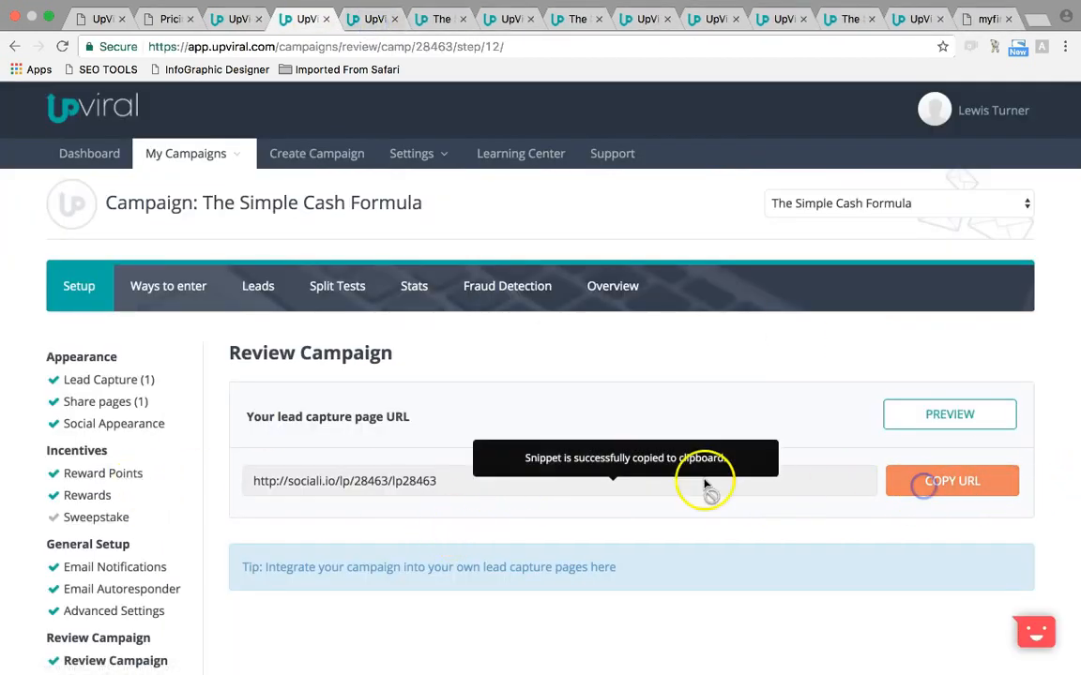
{"action": "left_click", "coordinate": [427, 480]}
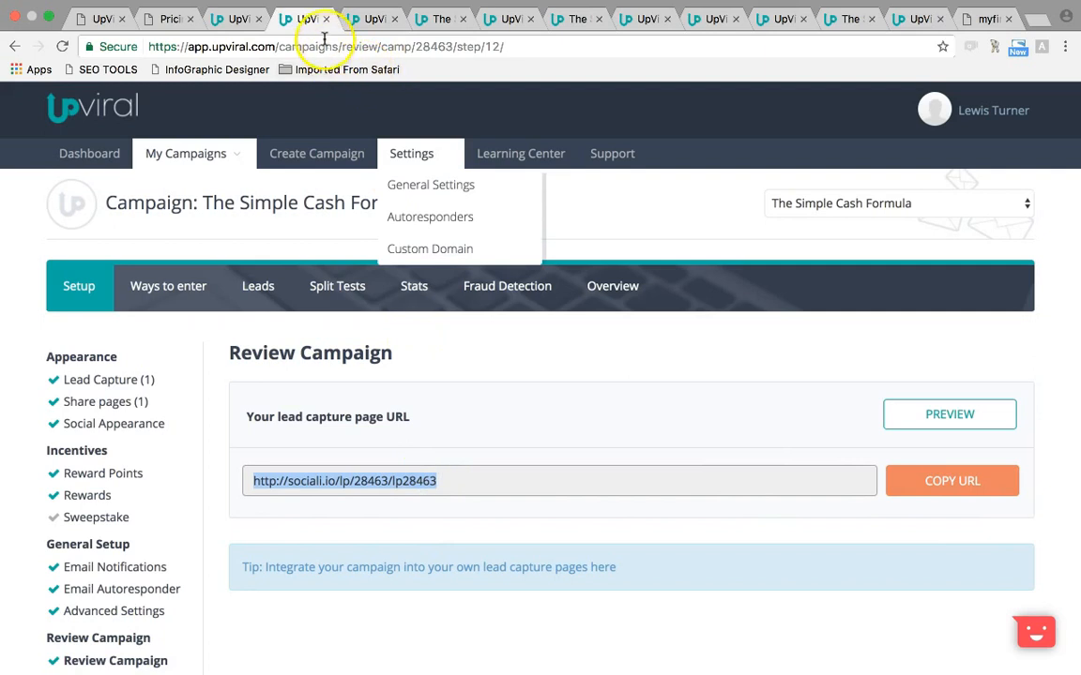
{"action": "left_click", "coordinate": [373, 20]}
{"action": "left_click", "coordinate": [356, 41]}
{"action": "key", "text": "super+v"}
{"action": "key", "text": "Return"}
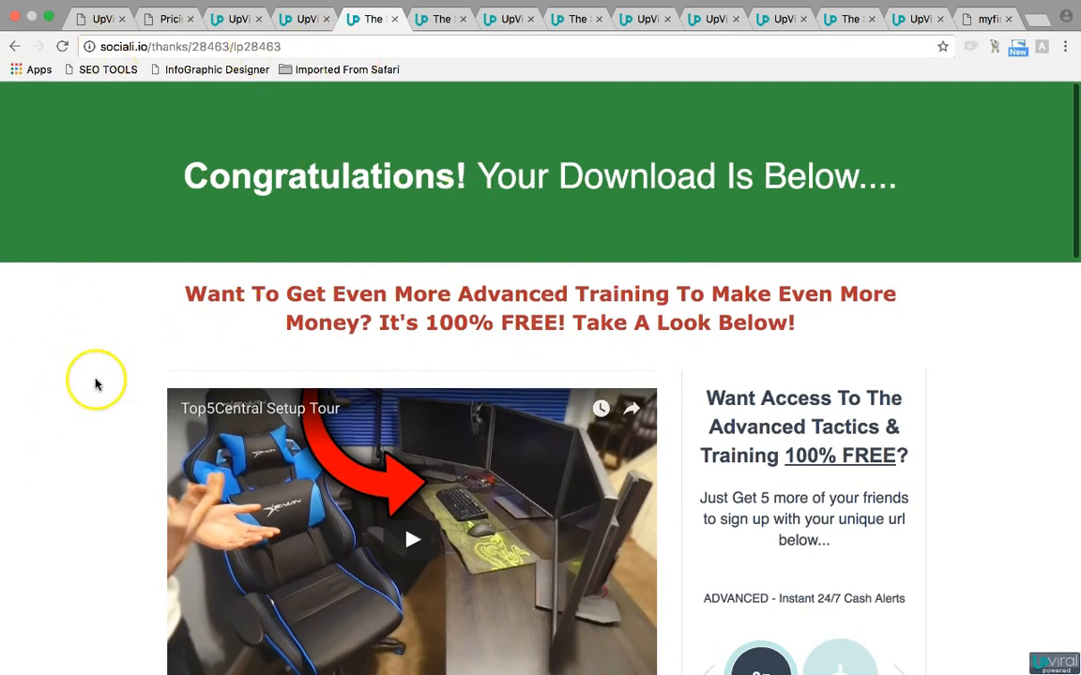
Examine the thank-you page's ebook download, reward progress, sharing options and unique link, close it, and return to the campaign review
{"action": "scroll", "coordinate": [67, 406], "scroll_direction": "down", "scroll_amount": 2}
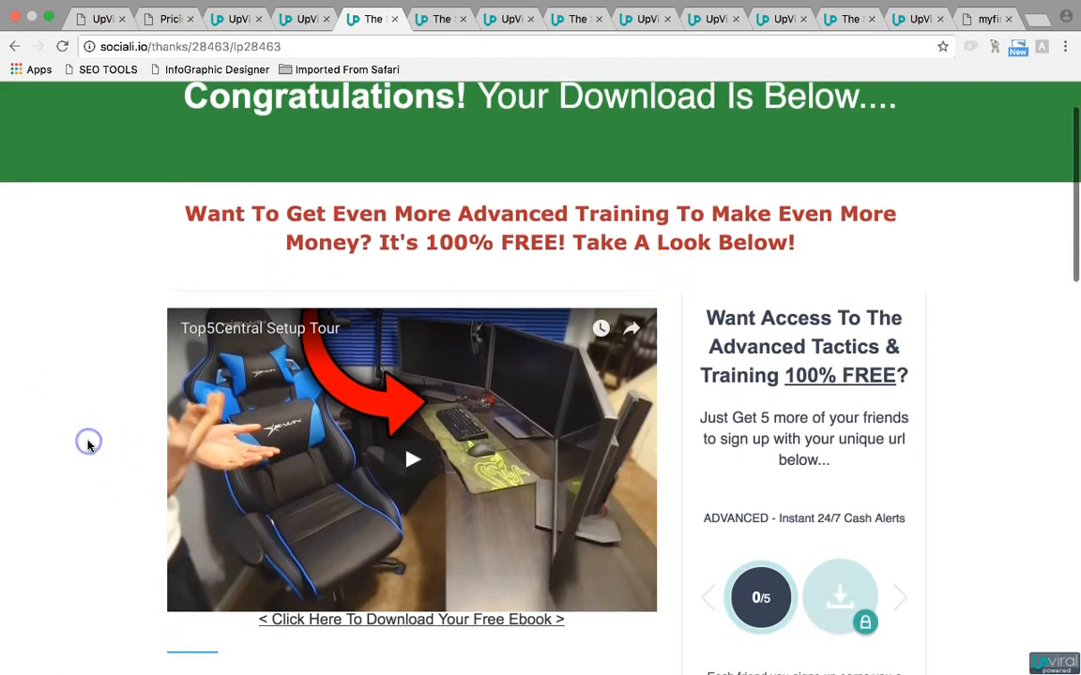
{"action": "scroll", "coordinate": [88, 443], "scroll_direction": "down", "scroll_amount": 3}
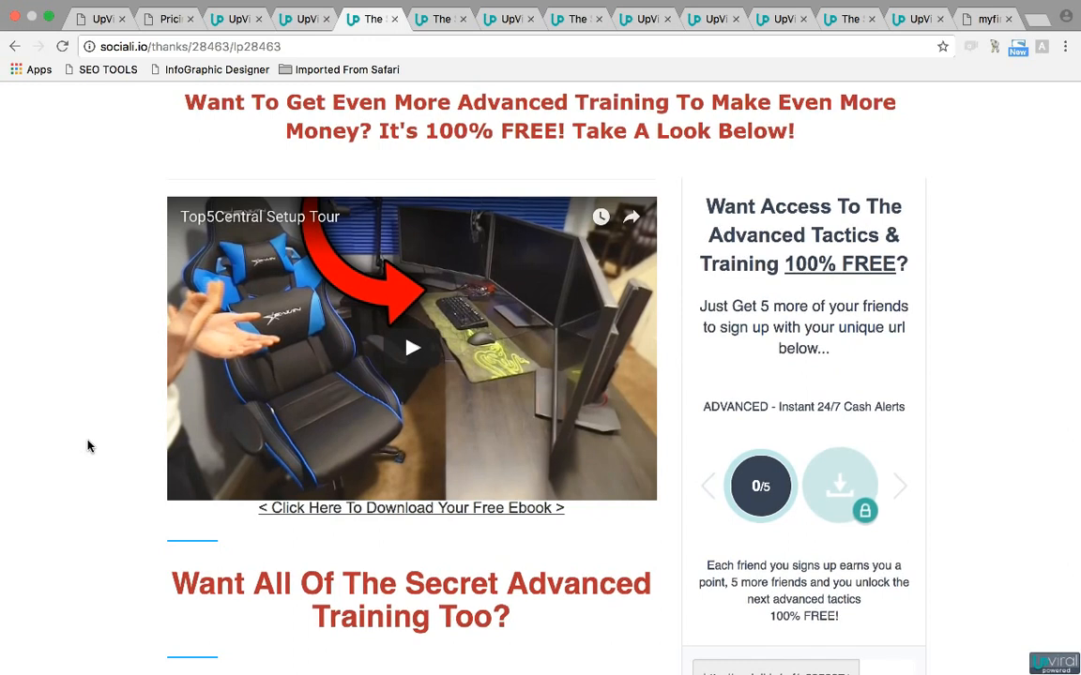
{"action": "scroll", "coordinate": [88, 447], "scroll_direction": "down", "scroll_amount": 1}
{"action": "scroll", "coordinate": [87, 447], "scroll_direction": "up", "scroll_amount": 5}
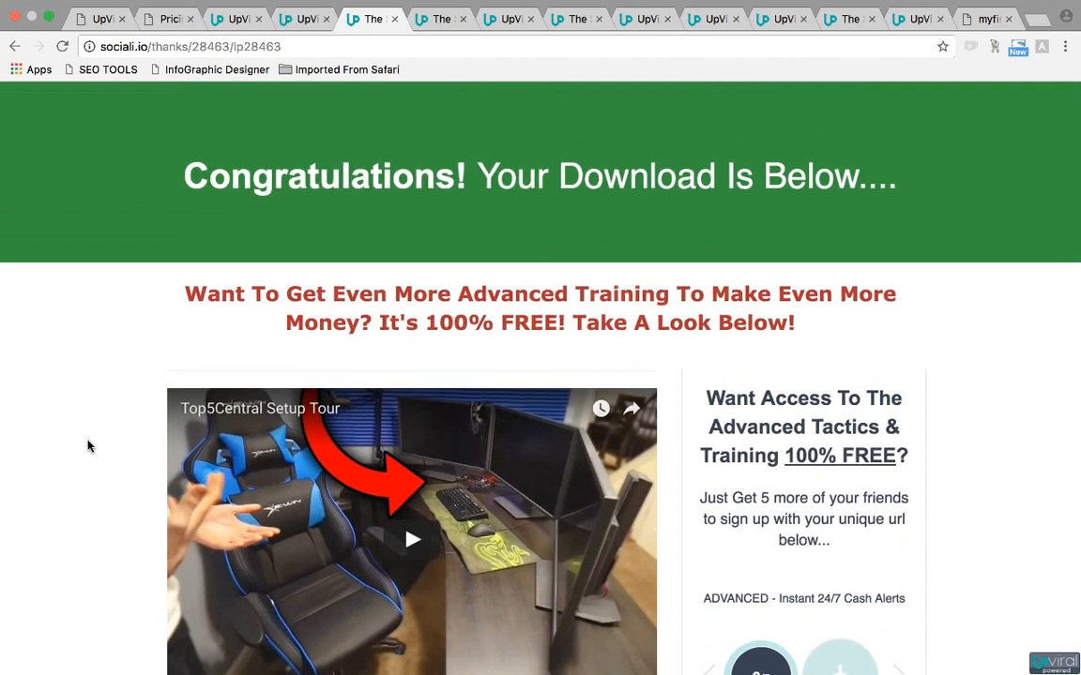
{"action": "scroll", "coordinate": [87, 446], "scroll_direction": "down", "scroll_amount": 10}
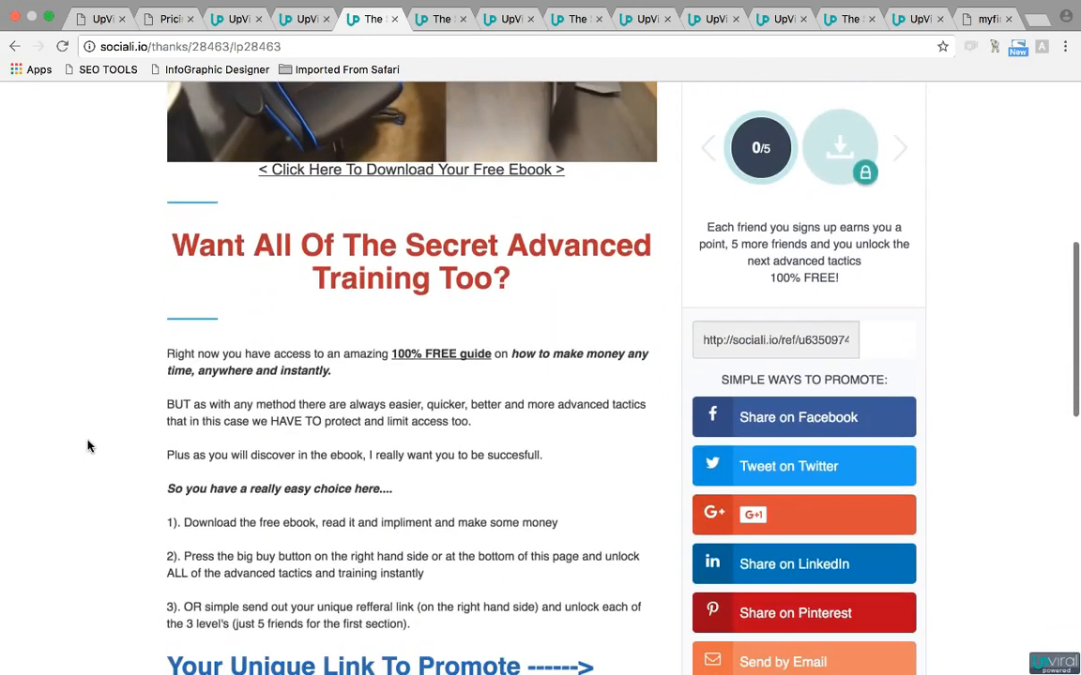
{"action": "scroll", "coordinate": [87, 446], "scroll_direction": "down", "scroll_amount": 5}
{"action": "scroll", "coordinate": [87, 447], "scroll_direction": "up", "scroll_amount": 20}
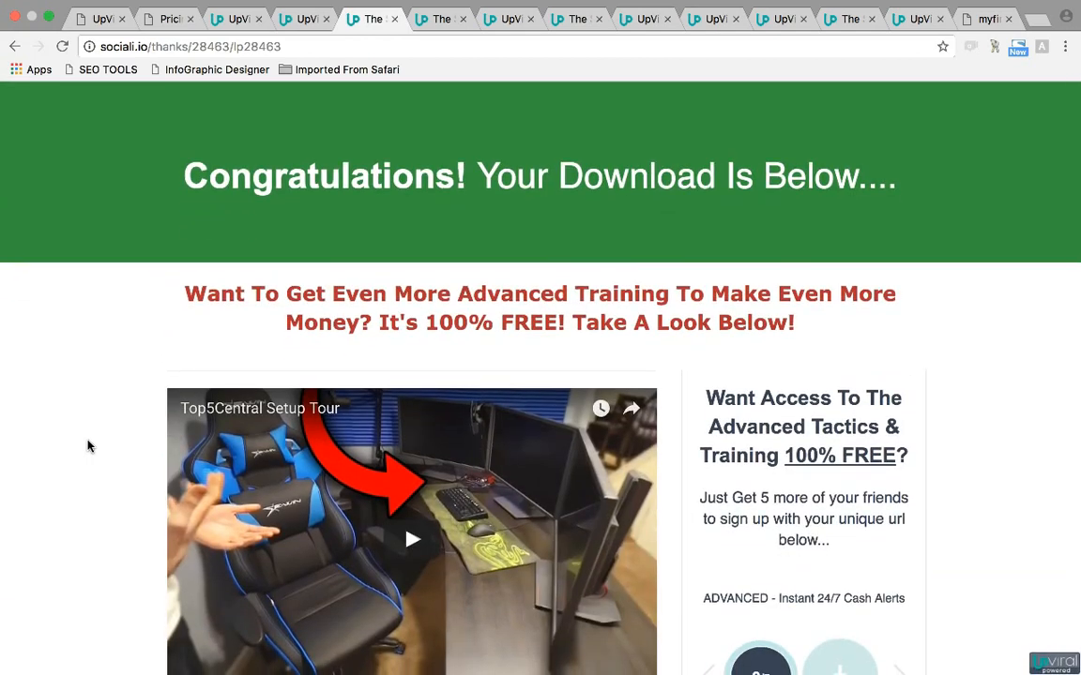
{"action": "left_click", "coordinate": [395, 19]}
{"action": "left_click", "coordinate": [317, 19]}
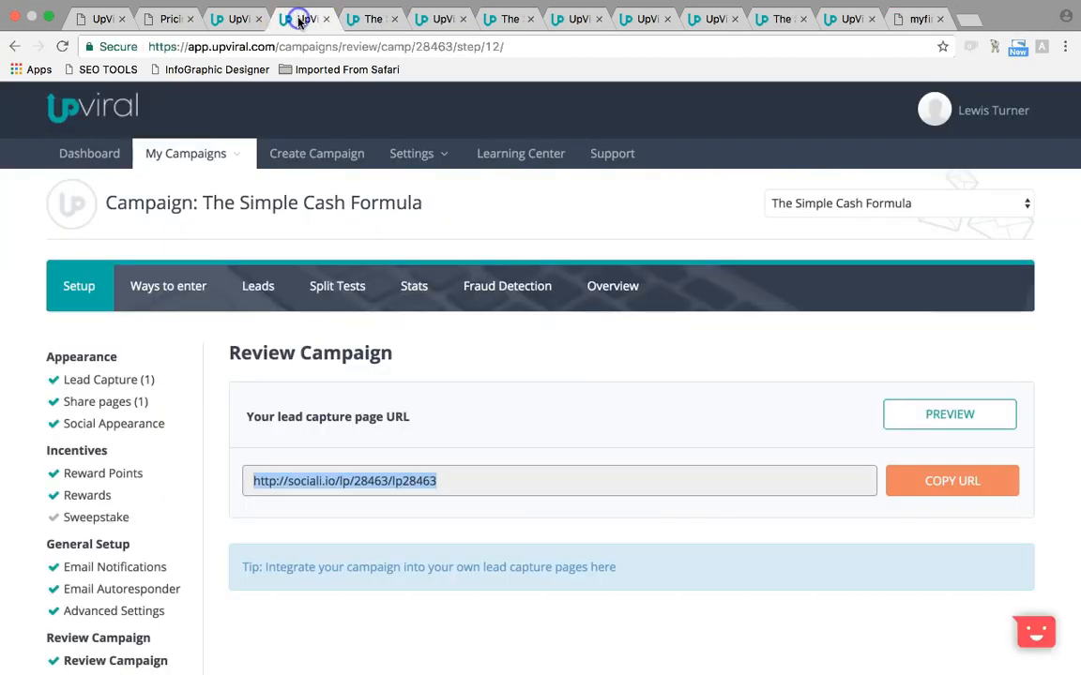
Open the campaign's Leads section and review the contact, points, IP address and signup date columns
{"action": "left_click", "coordinate": [257, 288]}
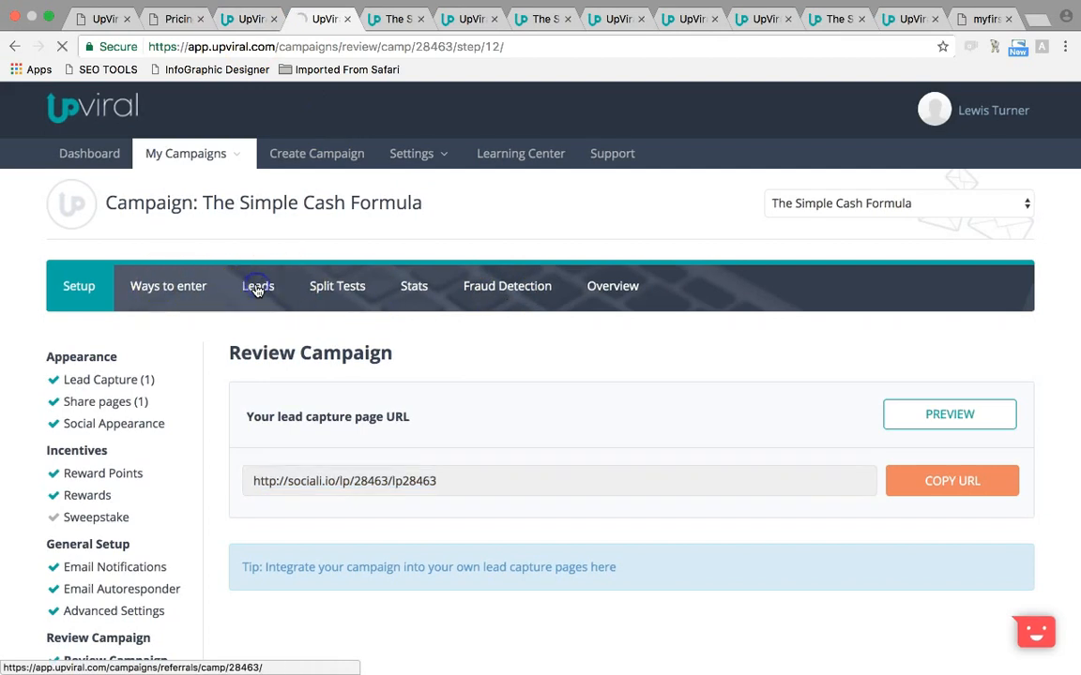
{"action": "scroll", "coordinate": [19, 363], "scroll_direction": "down", "scroll_amount": 1}
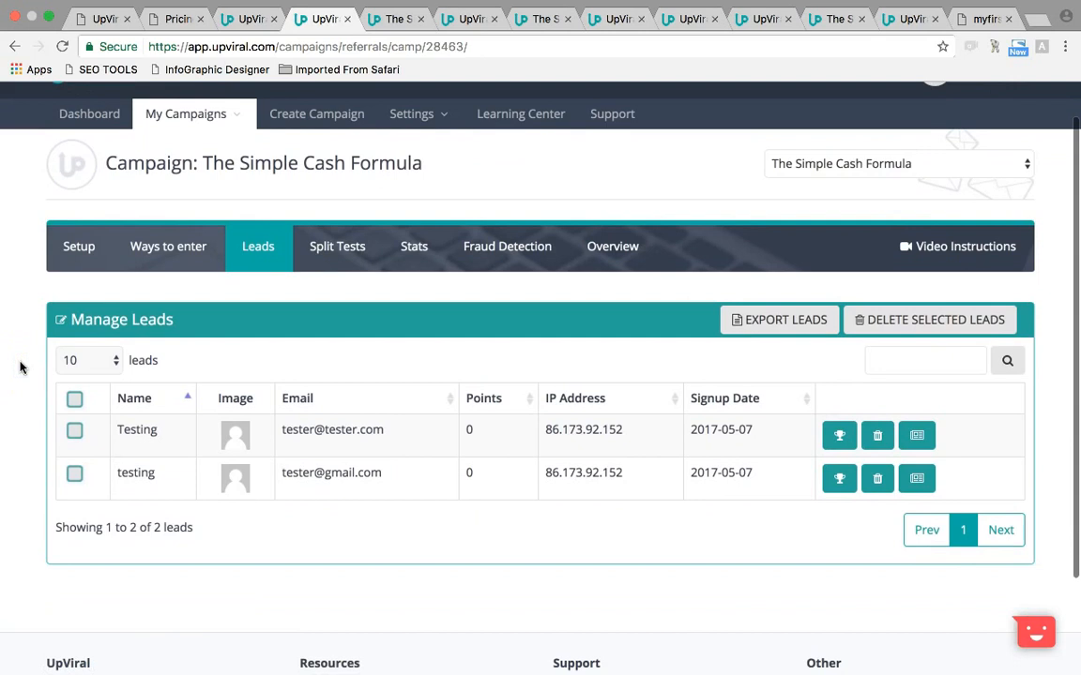
{"action": "left_click_drag", "start_coordinate": [262, 466], "coordinate": [238, 434]}
{"action": "left_click", "coordinate": [374, 437]}
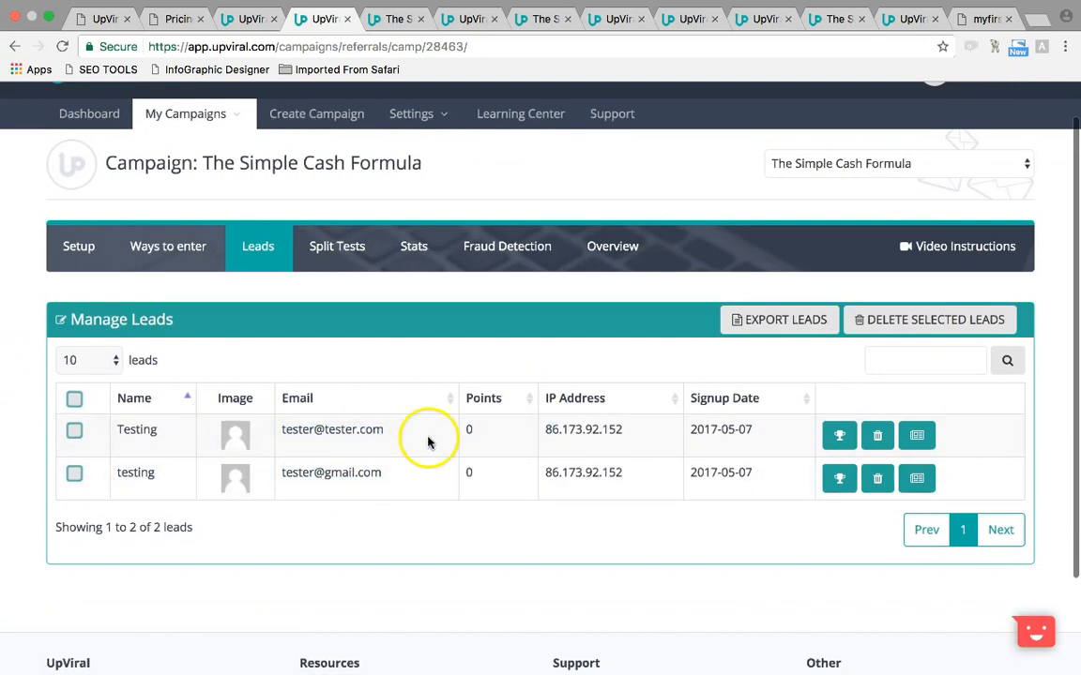
{"action": "scroll", "coordinate": [428, 441], "scroll_direction": "down", "scroll_amount": 1}
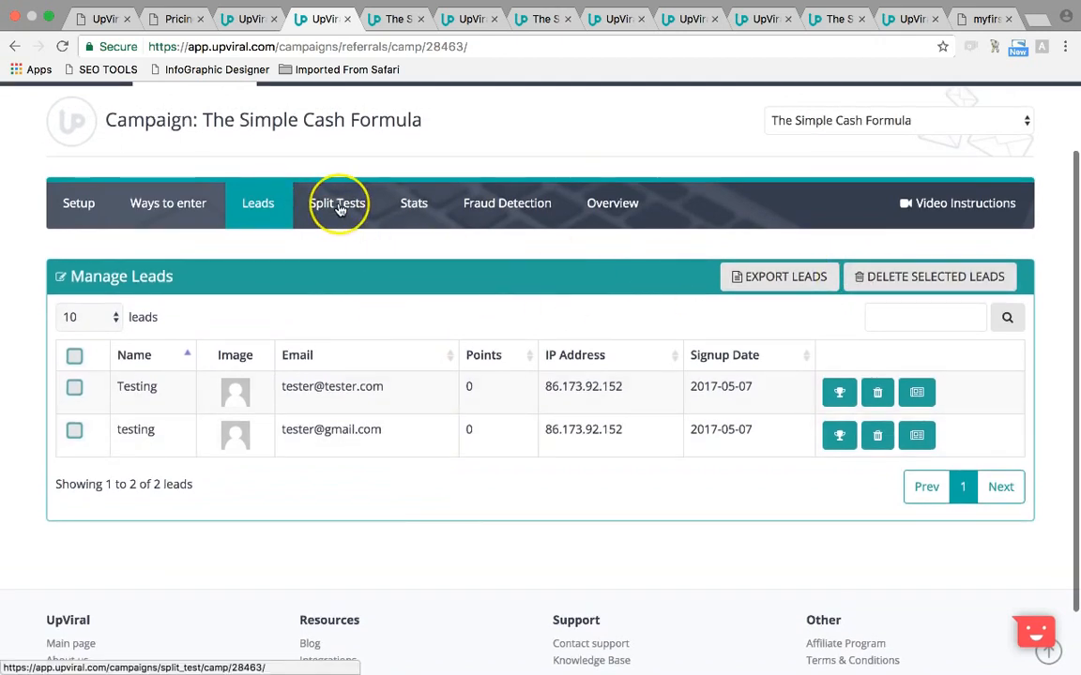
Open the campaign's Split Tests section and look over its start date and reset option
{"action": "left_click", "coordinate": [340, 208]}
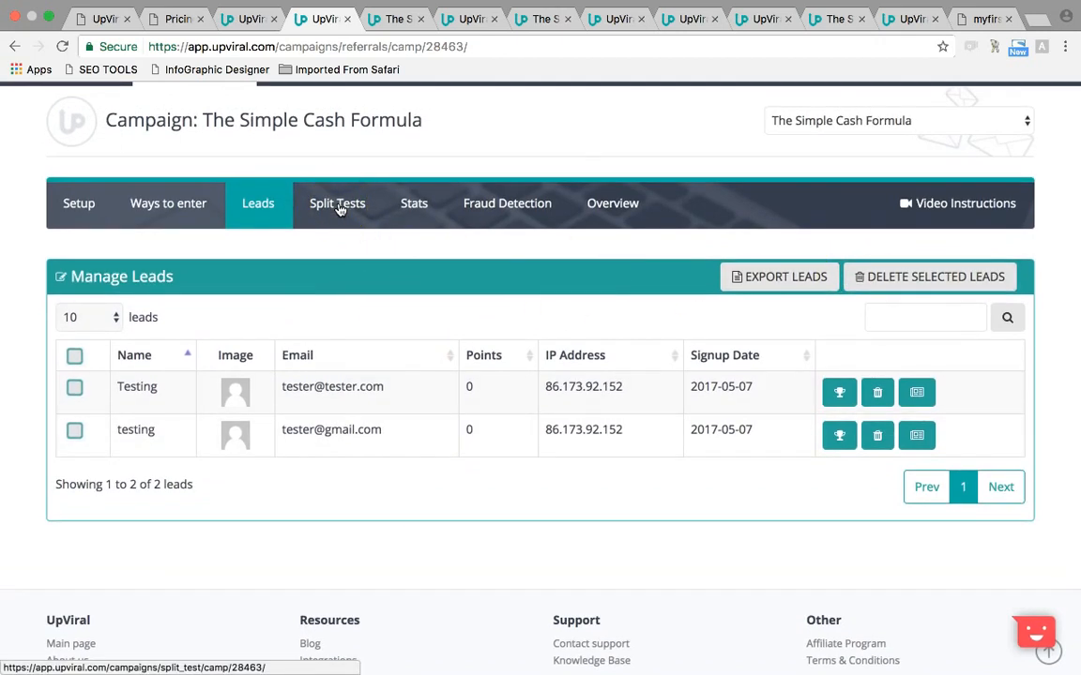
{"action": "left_click", "coordinate": [340, 209]}
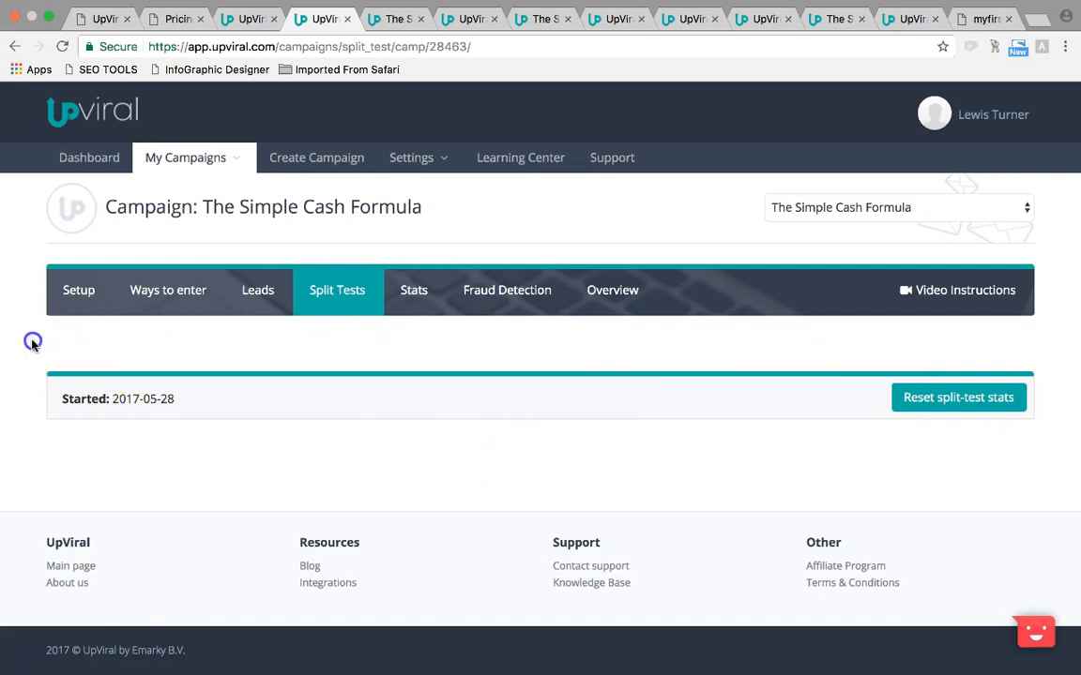
{"action": "left_click_drag", "start_coordinate": [33, 343], "coordinate": [481, 432]}
{"action": "left_click", "coordinate": [482, 433]}
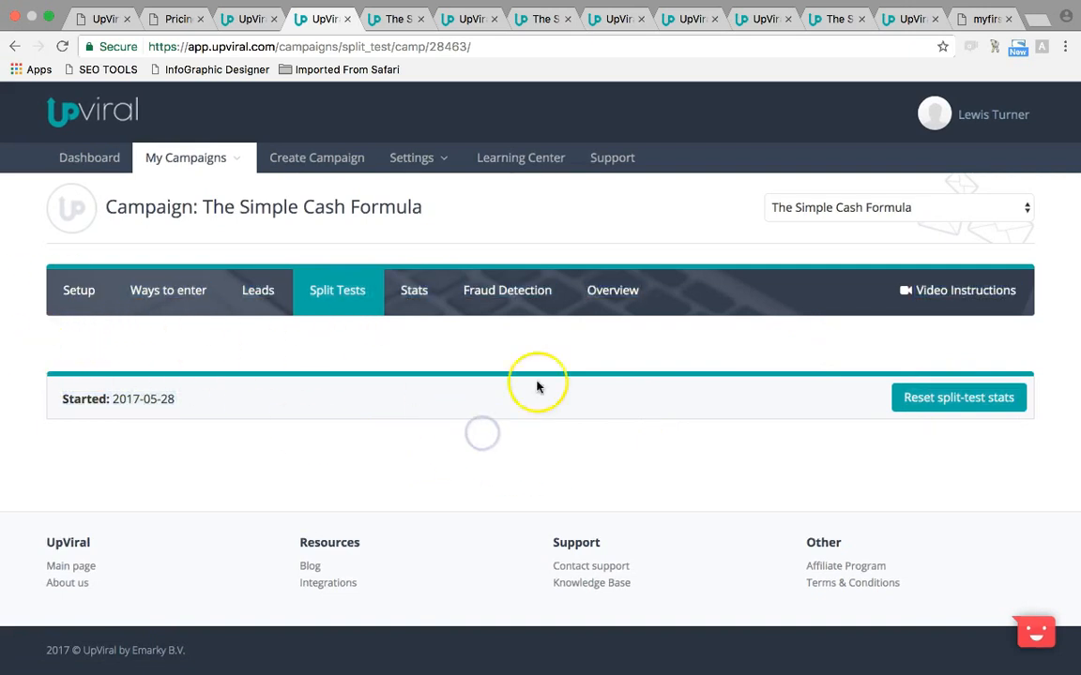
Open the campaign's Stats section and review the total, direct and referred visitor, conversion rate and lead metrics
{"action": "left_click", "coordinate": [418, 290]}
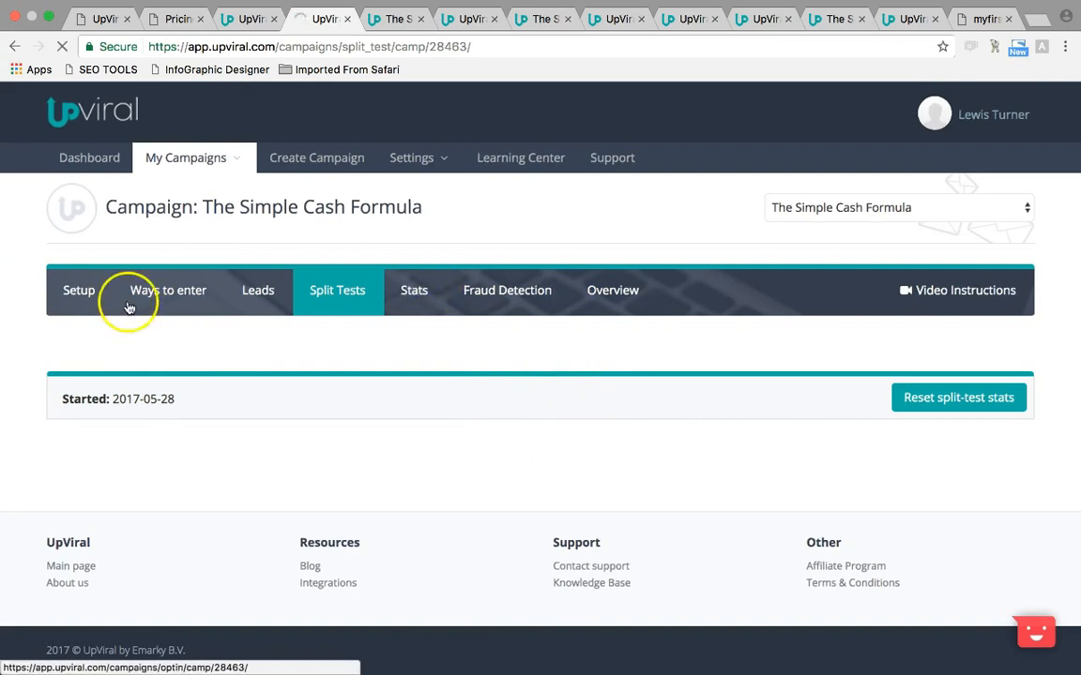
{"action": "scroll", "coordinate": [16, 363], "scroll_direction": "down", "scroll_amount": 5}
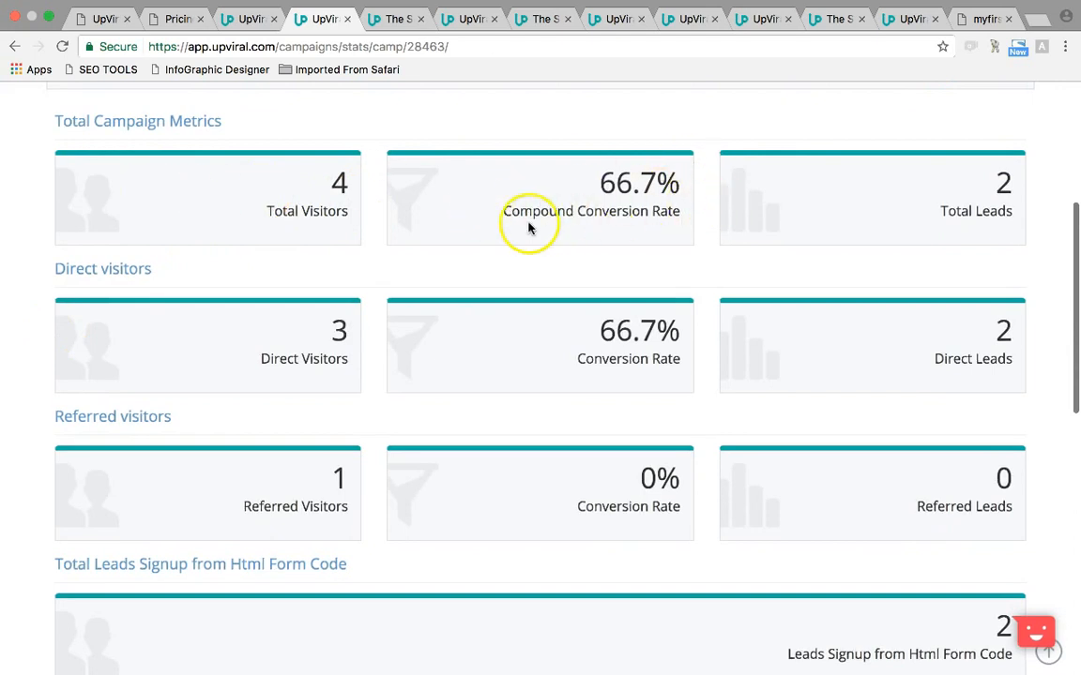
{"action": "scroll", "coordinate": [242, 362], "scroll_direction": "down", "scroll_amount": 2}
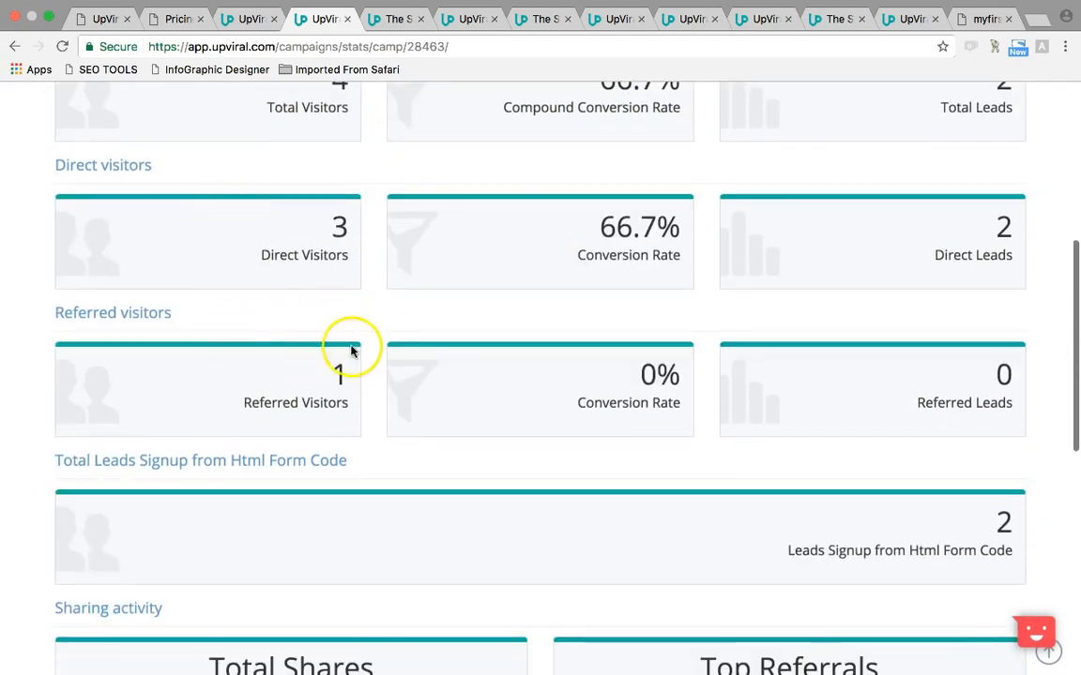
{"action": "left_click", "coordinate": [100, 395]}
{"action": "left_click", "coordinate": [371, 397]}
{"action": "left_click", "coordinate": [859, 409]}
{"action": "mouse_move", "coordinate": [47, 309]}
{"action": "left_mouse_down"}
{"action": "mouse_move", "coordinate": [205, 307]}
{"action": "mouse_move", "coordinate": [53, 316]}
{"action": "left_mouse_up"}
{"action": "left_click", "coordinate": [202, 310]}
{"action": "left_click", "coordinate": [239, 323]}
Examine the sharing activity stats, covering shares per social network and the top referrals list
{"action": "scroll", "coordinate": [366, 315], "scroll_direction": "down", "scroll_amount": 5}
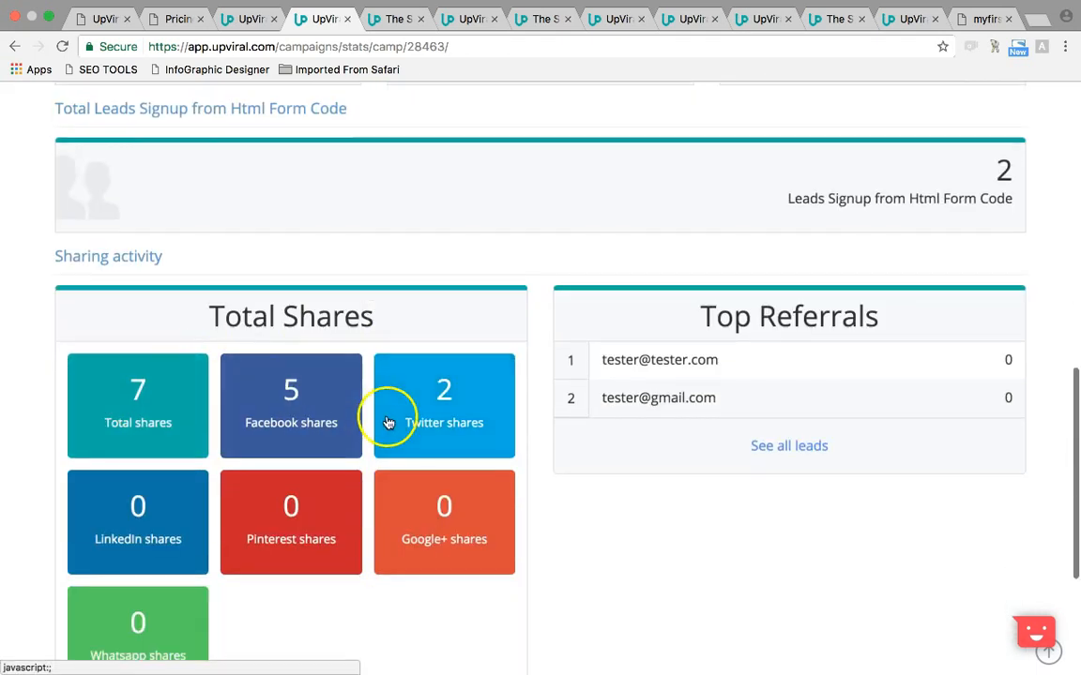
{"action": "scroll", "coordinate": [386, 414], "scroll_direction": "down", "scroll_amount": 1}
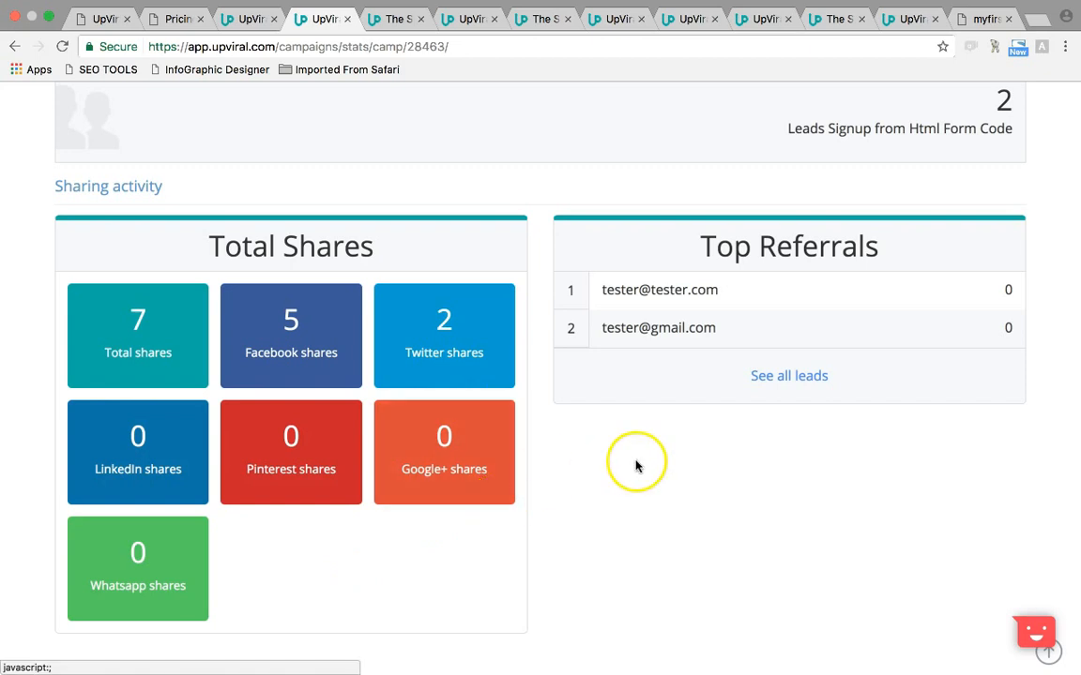
{"action": "scroll", "coordinate": [637, 463], "scroll_direction": "up", "scroll_amount": 1}
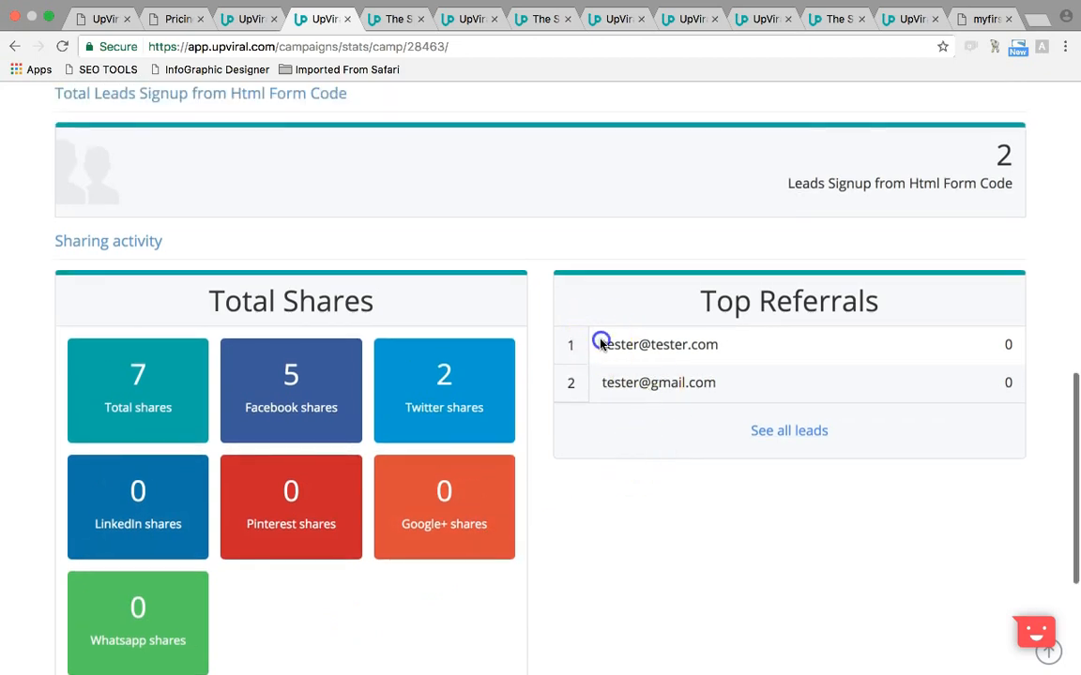
{"action": "left_click_drag", "start_coordinate": [600, 344], "coordinate": [742, 339]}
{"action": "left_click", "coordinate": [743, 343]}
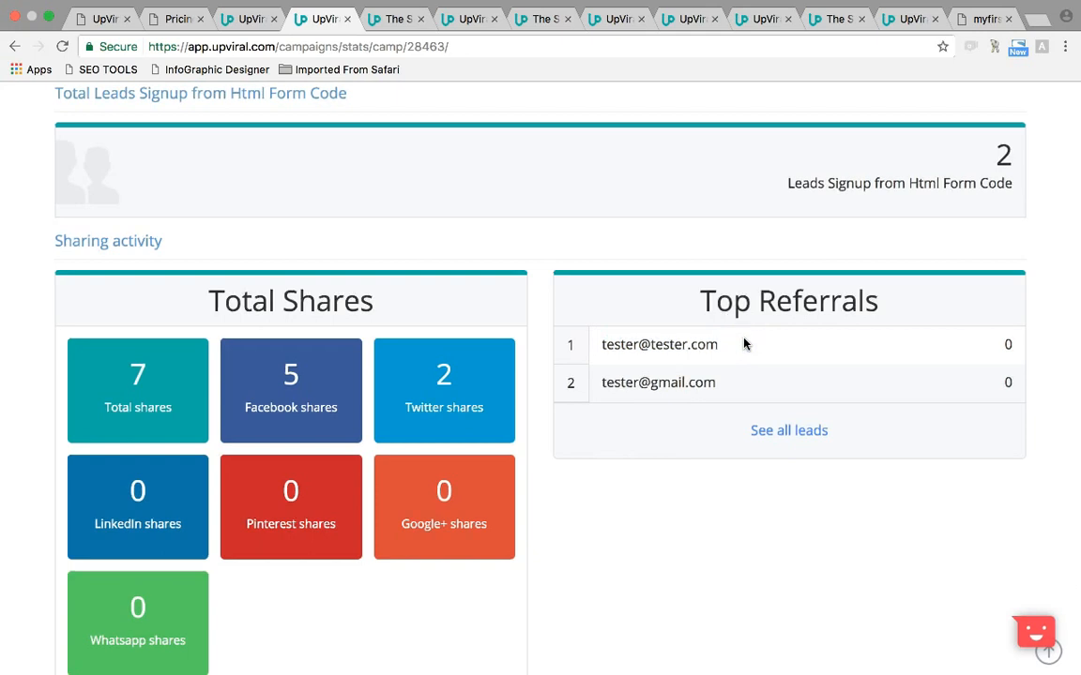
{"action": "left_click_drag", "start_coordinate": [744, 344], "coordinate": [602, 345]}
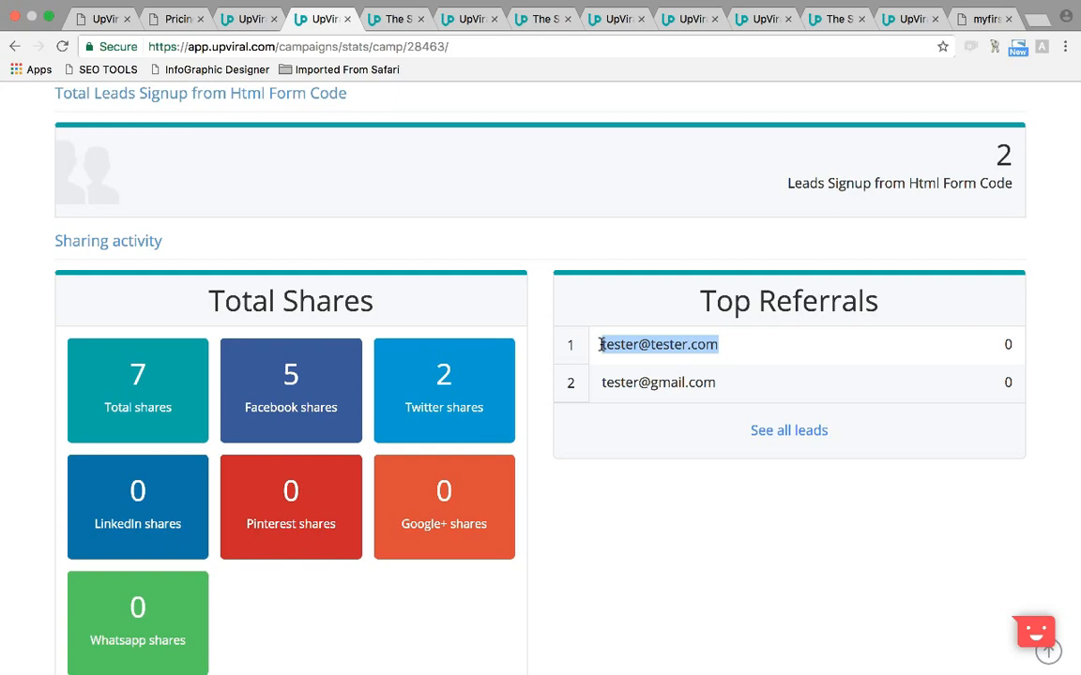
{"action": "left_click", "coordinate": [534, 349]}
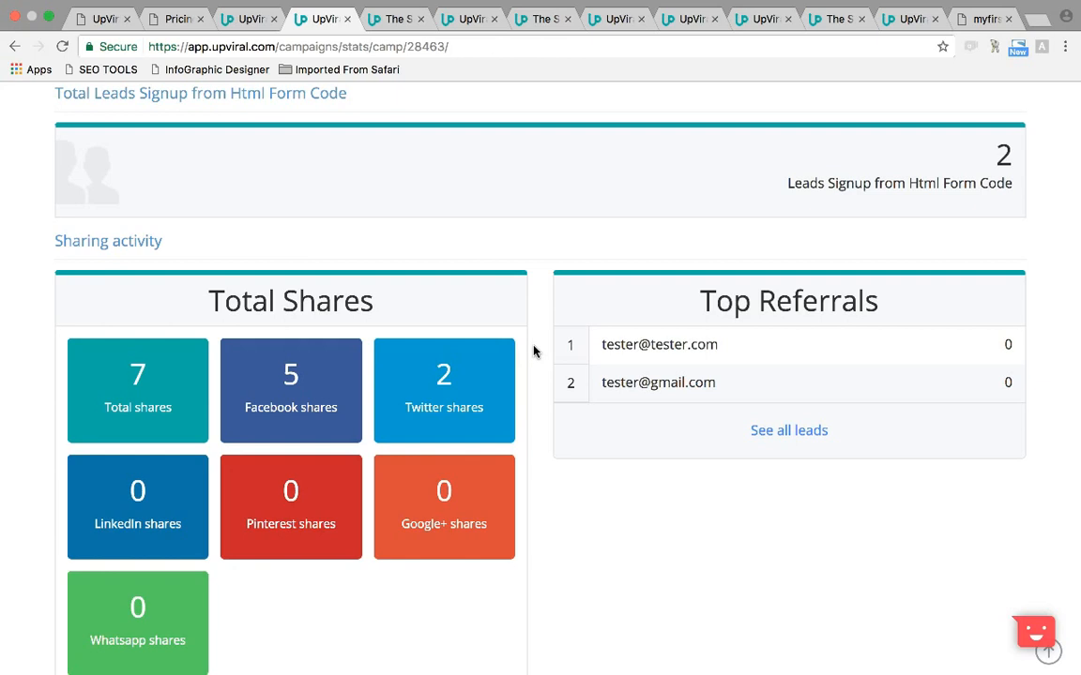
Open the campaign's Fraud Detection section and look over its suspicious referrals table
{"action": "scroll", "coordinate": [534, 351], "scroll_direction": "up", "scroll_amount": 3}
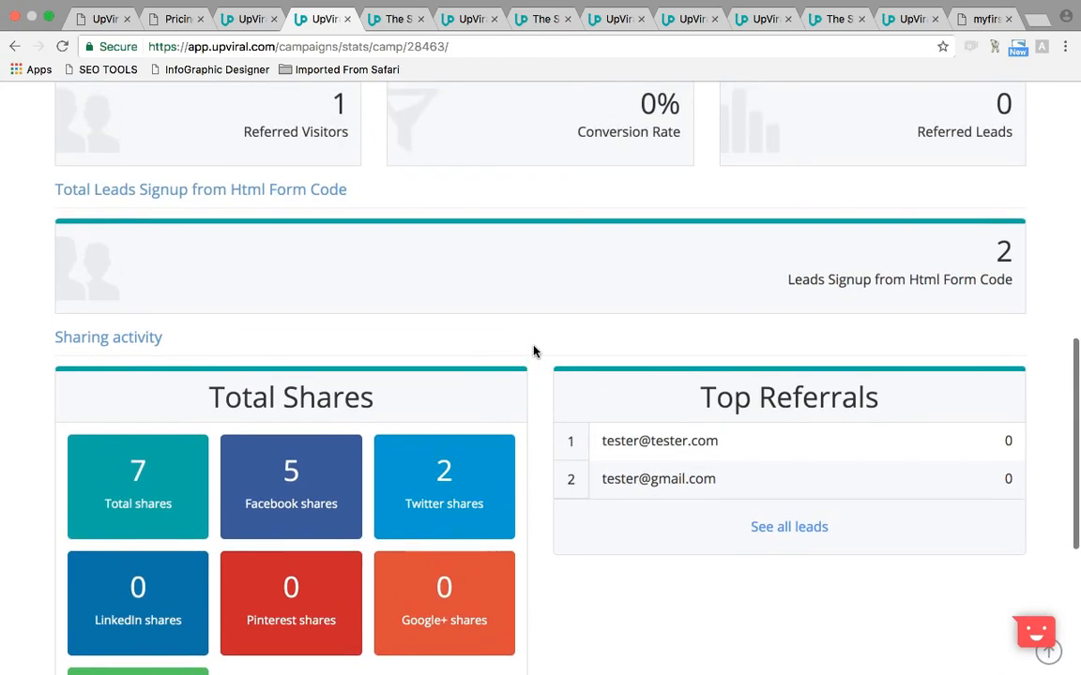
{"action": "left_click", "coordinate": [544, 208]}
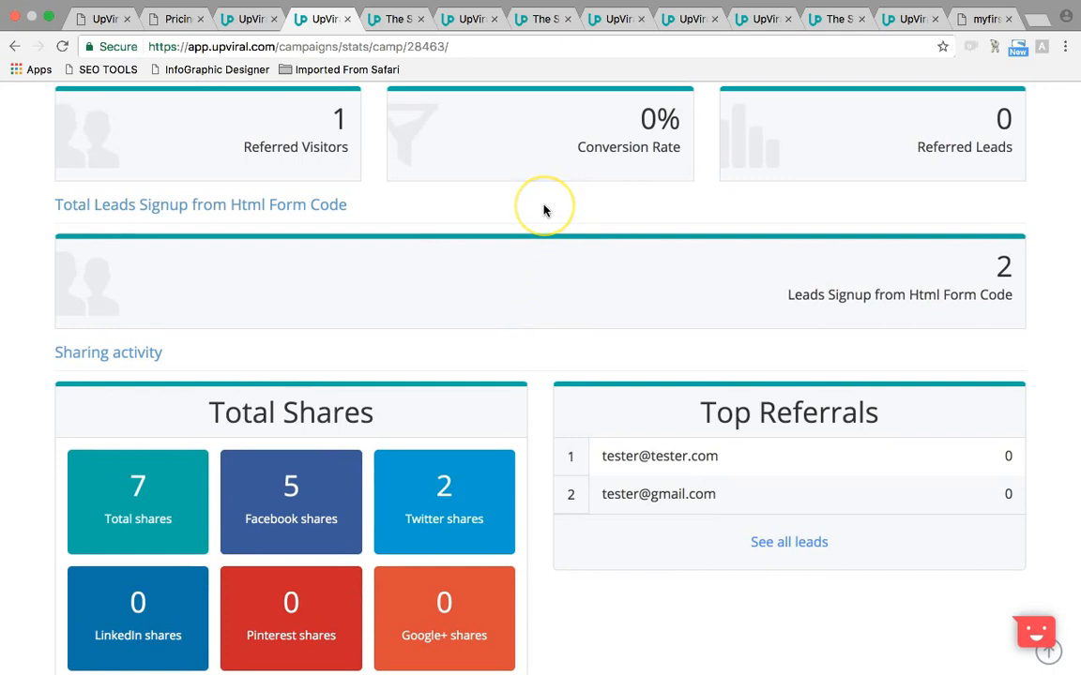
{"action": "scroll", "coordinate": [544, 210], "scroll_direction": "up", "scroll_amount": 1}
{"action": "scroll", "coordinate": [544, 210], "scroll_direction": "up", "scroll_amount": 9}
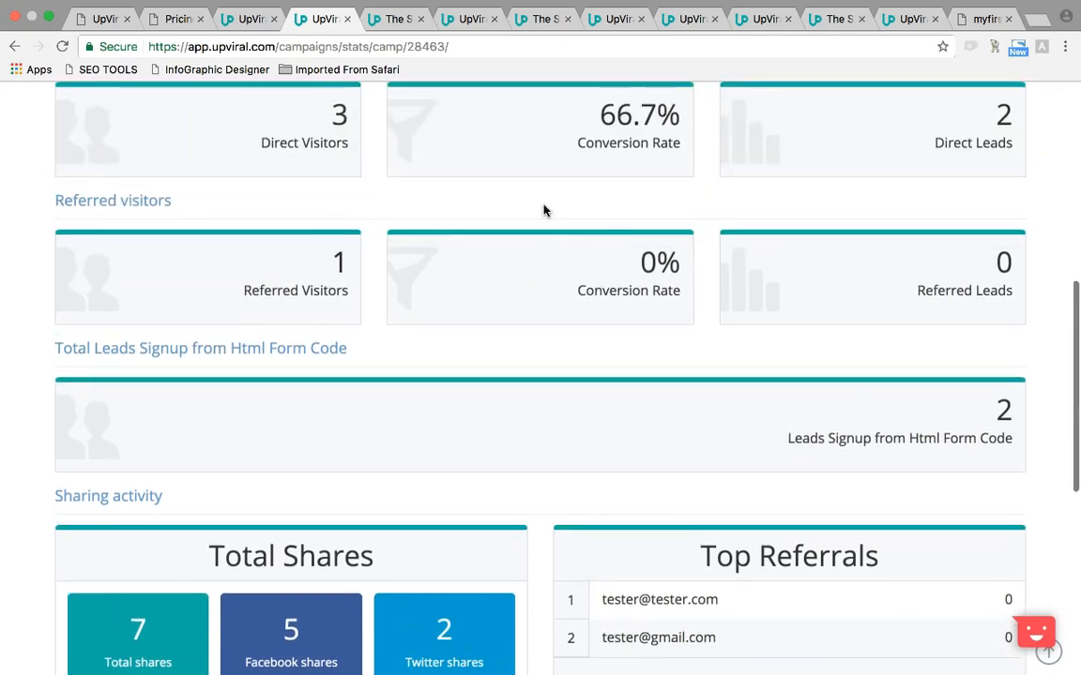
{"action": "scroll", "coordinate": [544, 210], "scroll_direction": "up", "scroll_amount": 7}
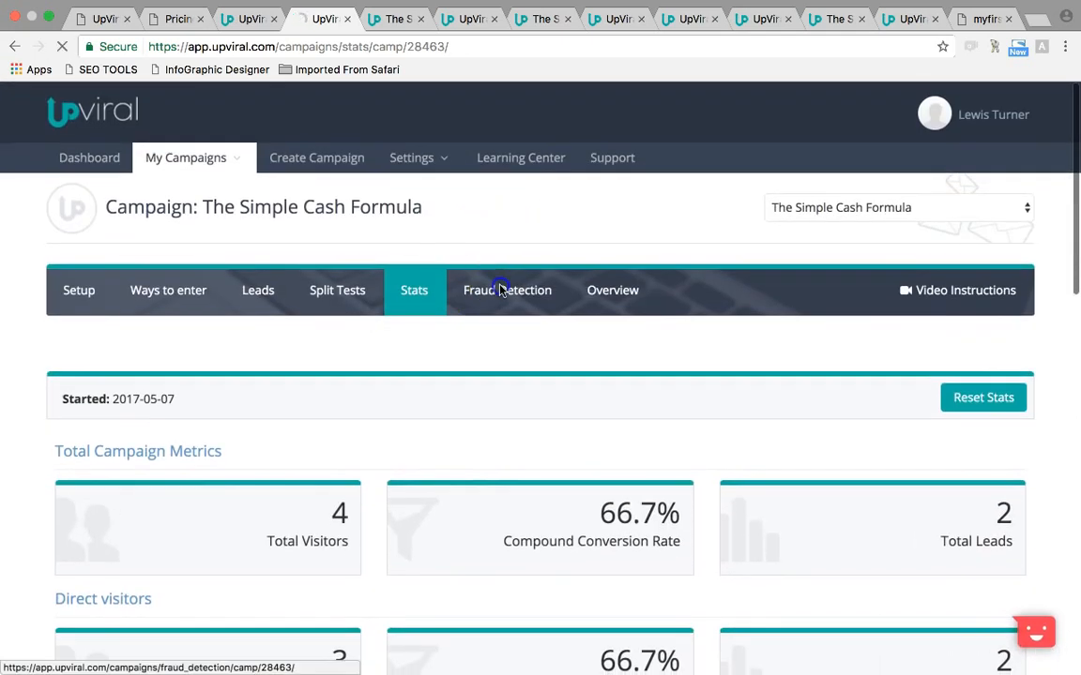
{"action": "left_click", "coordinate": [500, 290]}
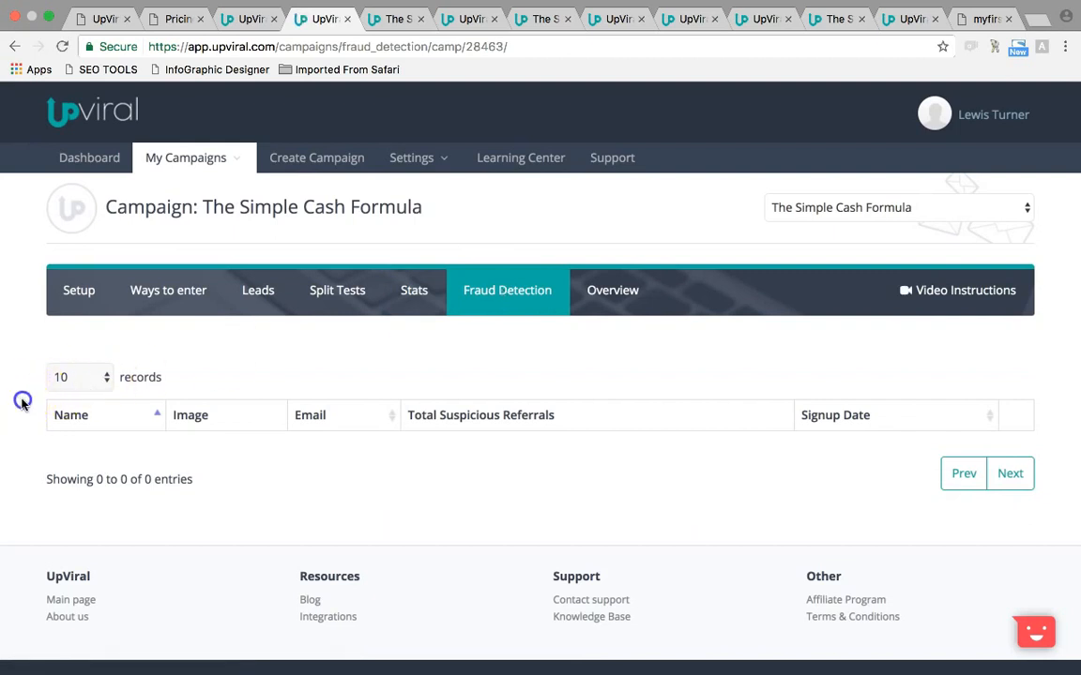
{"action": "scroll", "coordinate": [23, 397], "scroll_direction": "down", "scroll_amount": 1}
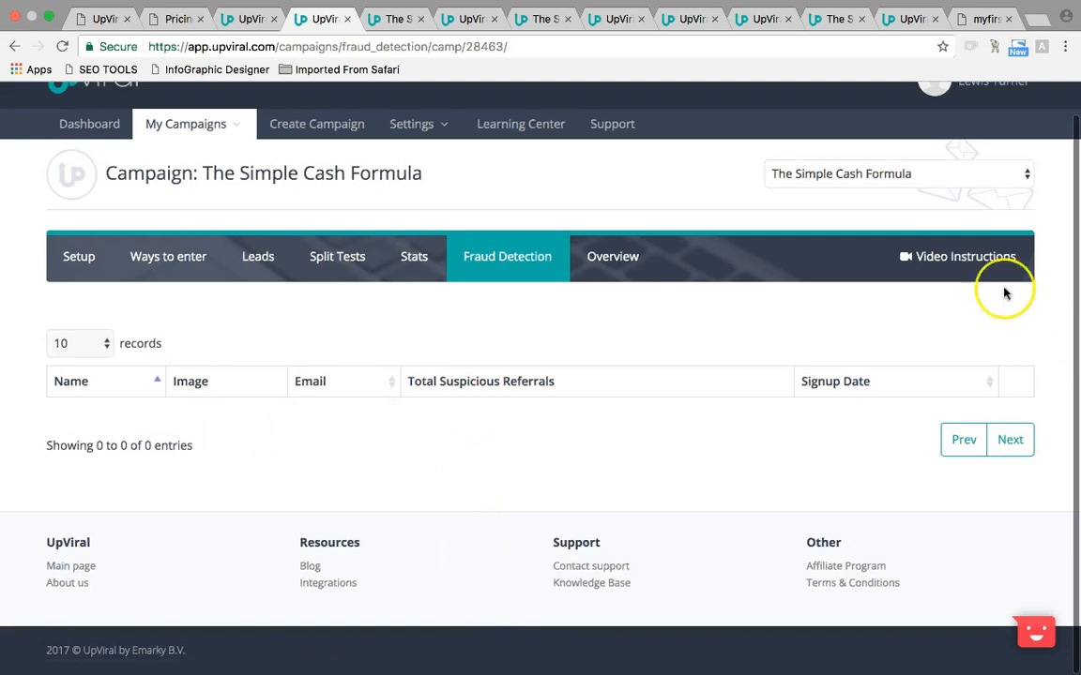
Open the campaign's Overview and examine the summary figures and the 15-day lead and referred visitor charts
{"action": "left_click", "coordinate": [606, 259]}
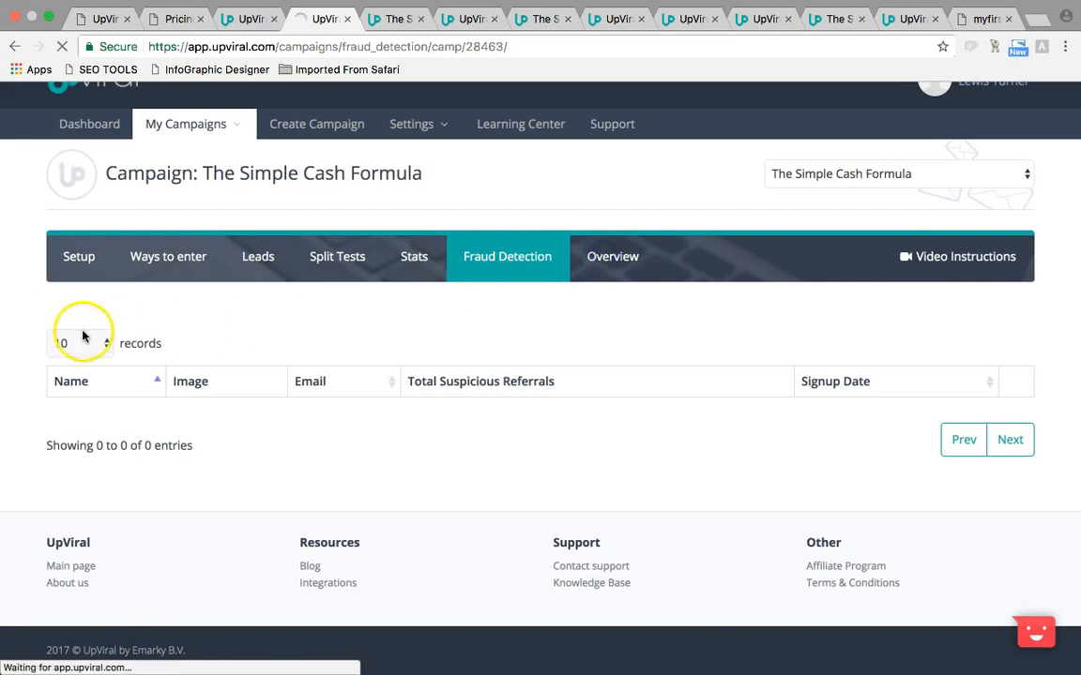
{"action": "scroll", "coordinate": [35, 347], "scroll_direction": "down", "scroll_amount": 2}
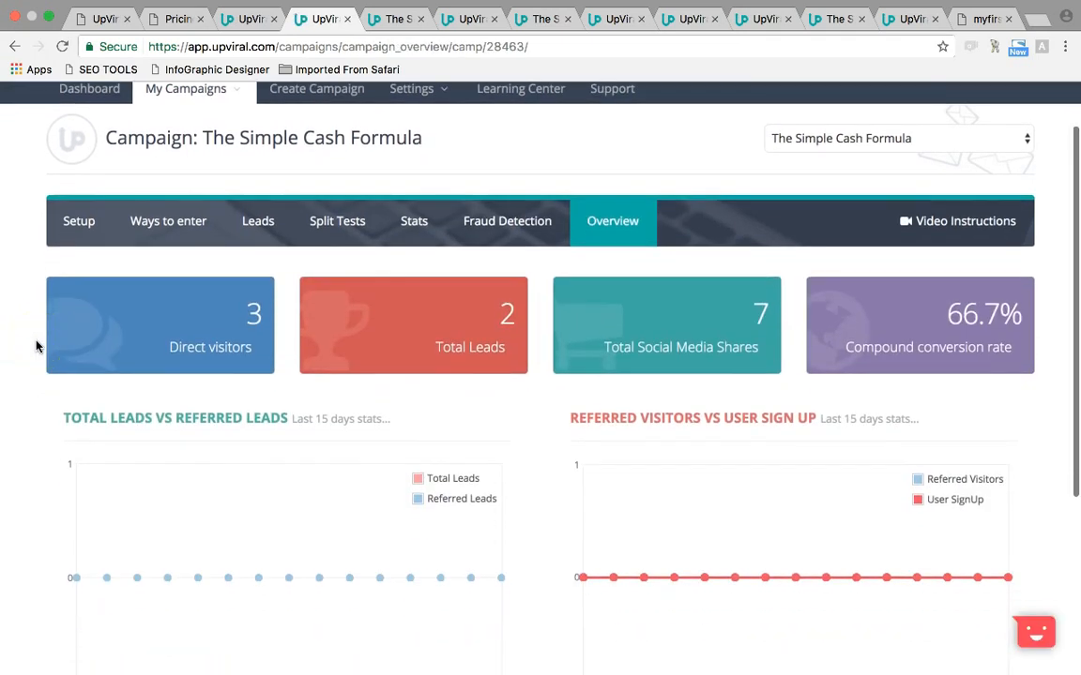
{"action": "scroll", "coordinate": [35, 347], "scroll_direction": "down", "scroll_amount": 4}
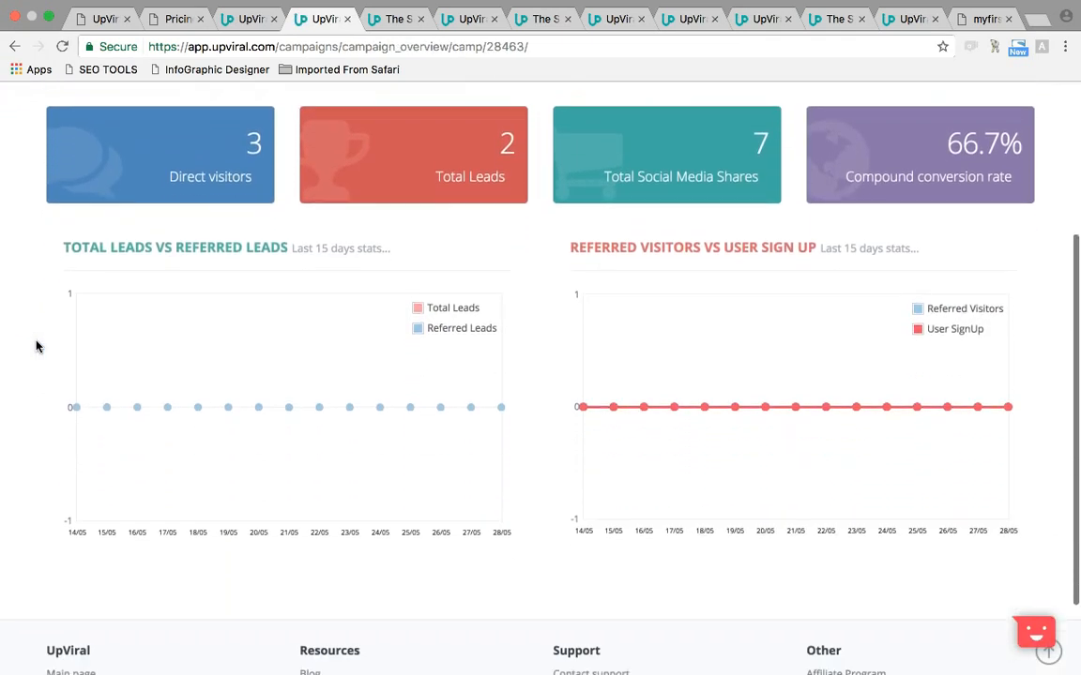
{"action": "scroll", "coordinate": [418, 259], "scroll_direction": "up", "scroll_amount": 3}
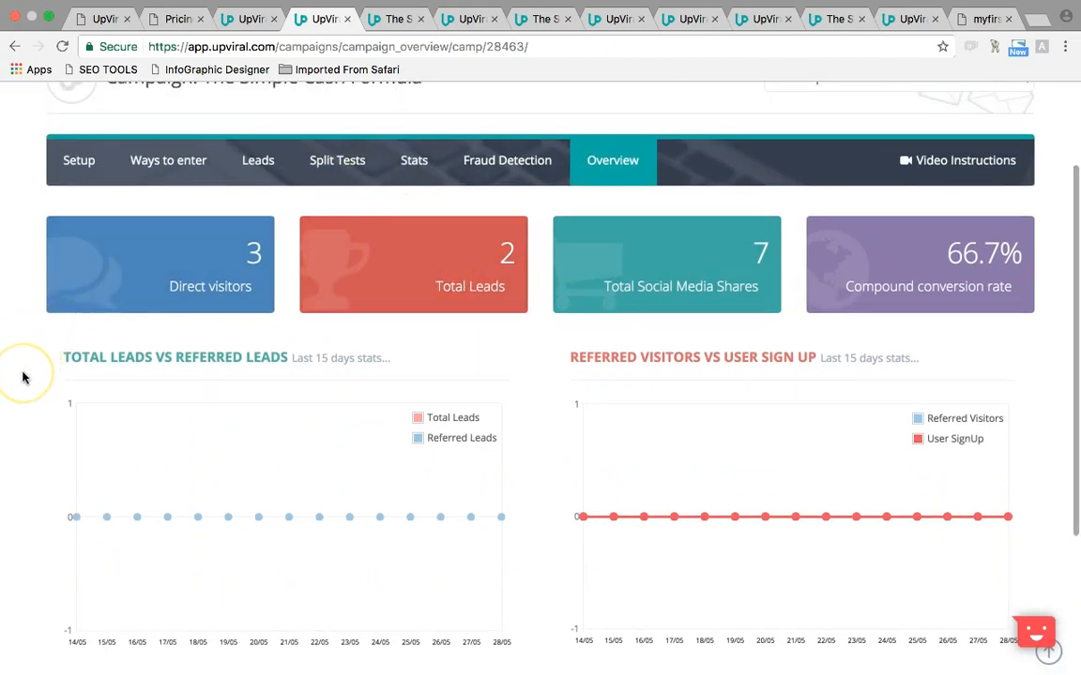
{"action": "scroll", "coordinate": [24, 377], "scroll_direction": "down", "scroll_amount": 3}
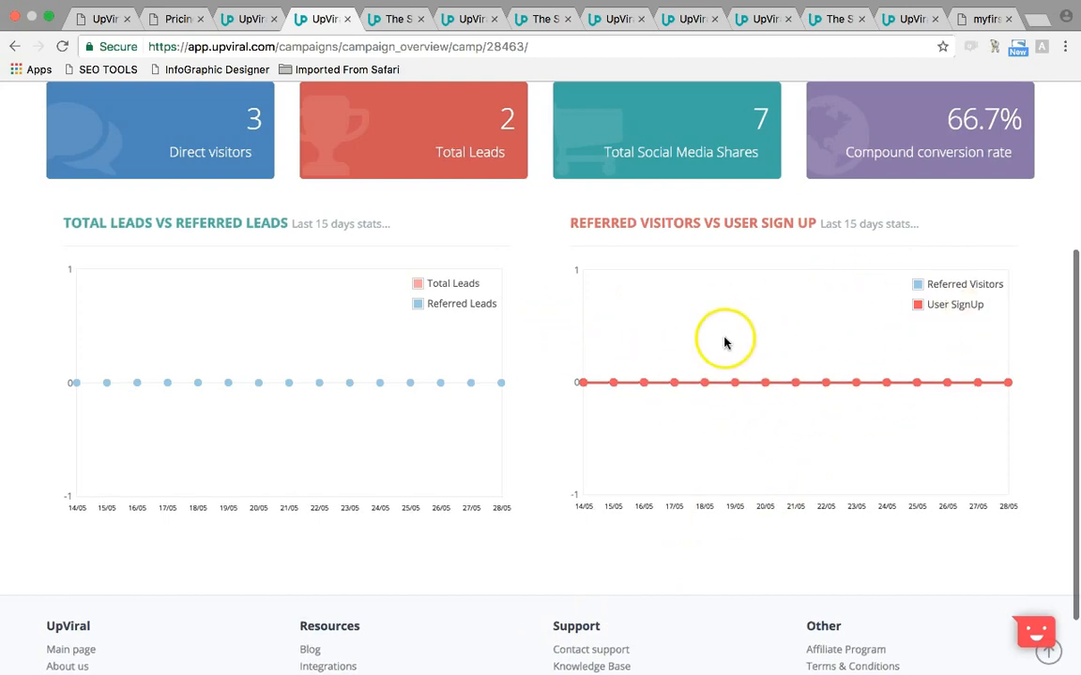
{"action": "left_click", "coordinate": [542, 322]}
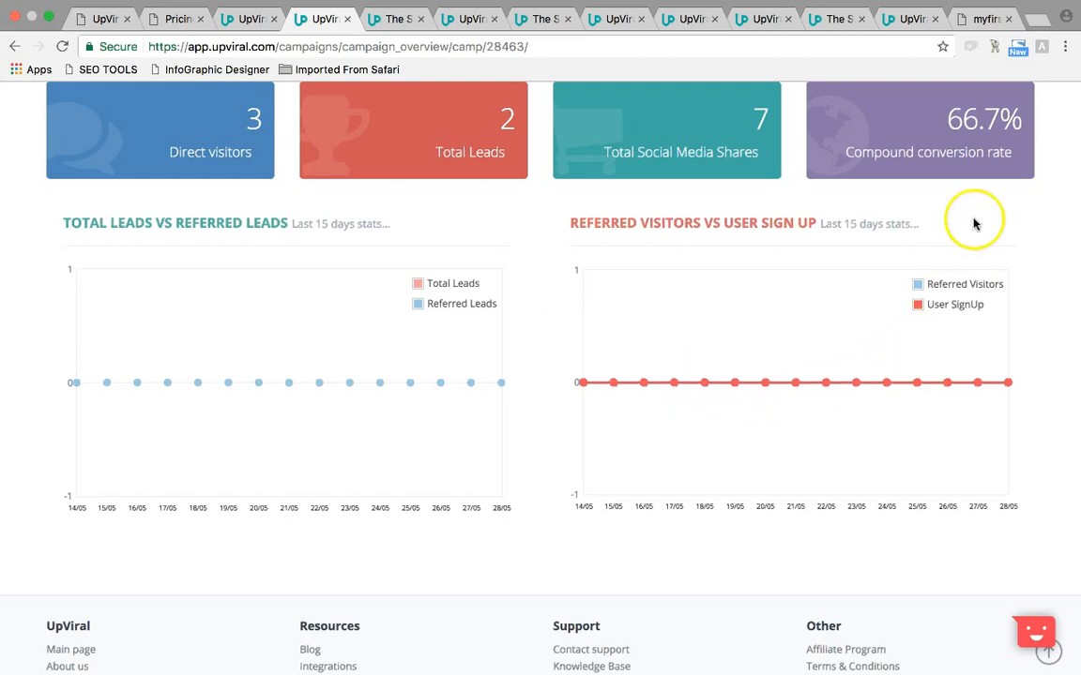
Check the available account settings options and return to the main dashboard
{"action": "scroll", "coordinate": [537, 305], "scroll_direction": "up", "scroll_amount": 5}
{"action": "left_click", "coordinate": [541, 284]}
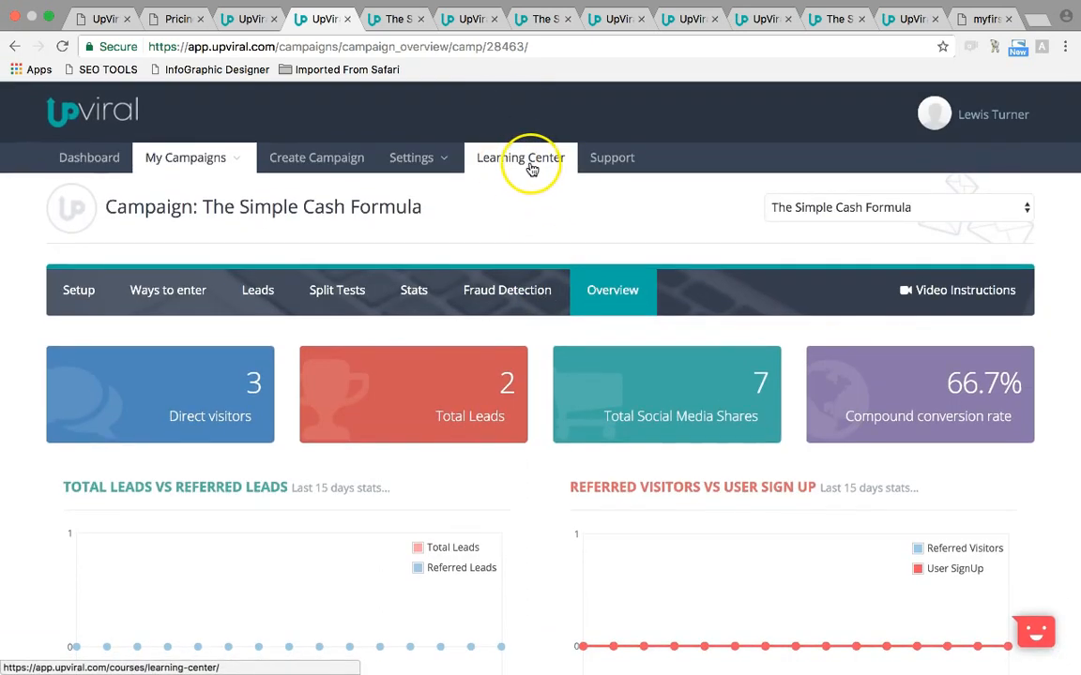
{"action": "left_click", "coordinate": [420, 156]}
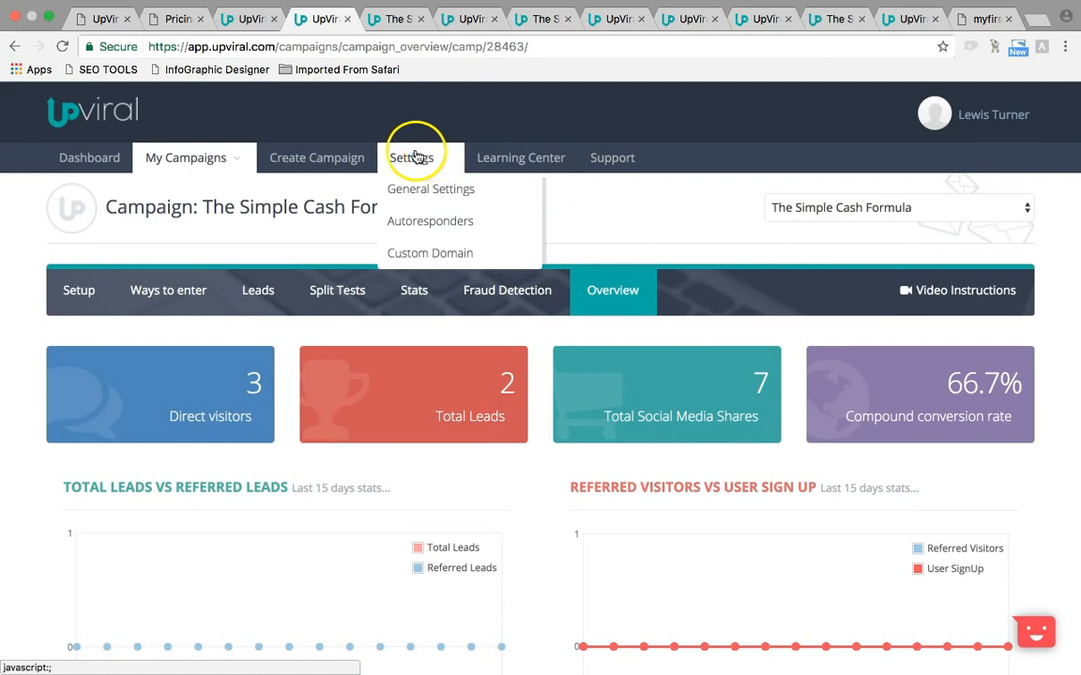
{"action": "left_click", "coordinate": [101, 174]}
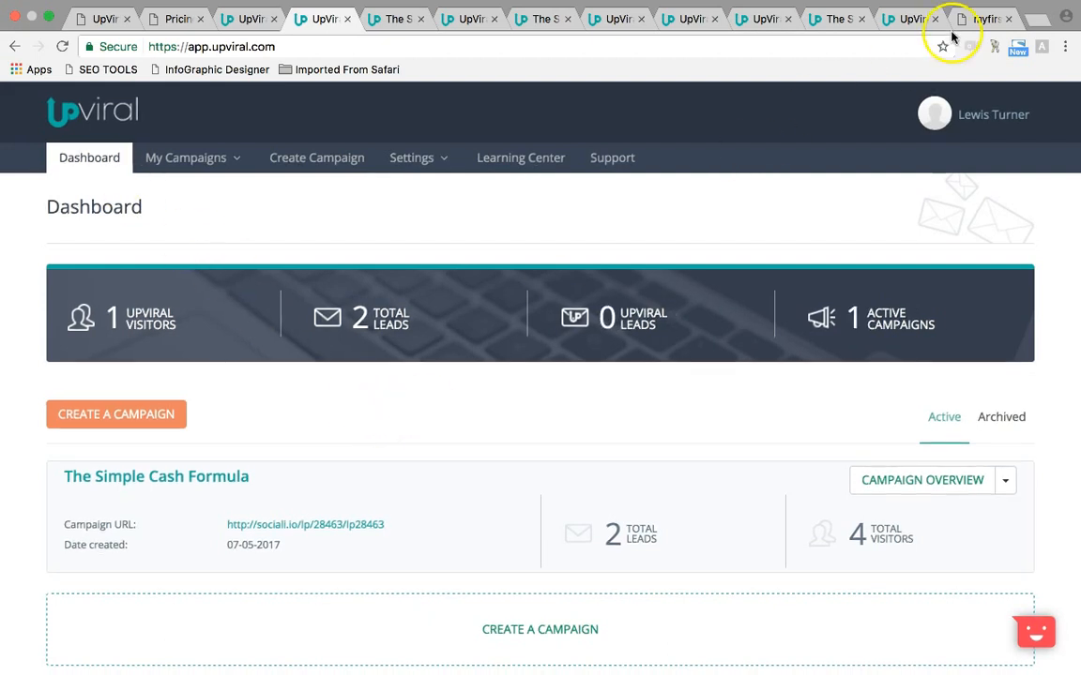
Switch to the live simple-cash-formula landing page and look over its headline, ebook image and opt-in form
{"action": "left_click", "coordinate": [980, 19]}
{"action": "left_click_drag", "start_coordinate": [208, 129], "coordinate": [1004, 280]}
{"action": "left_click", "coordinate": [1004, 280]}
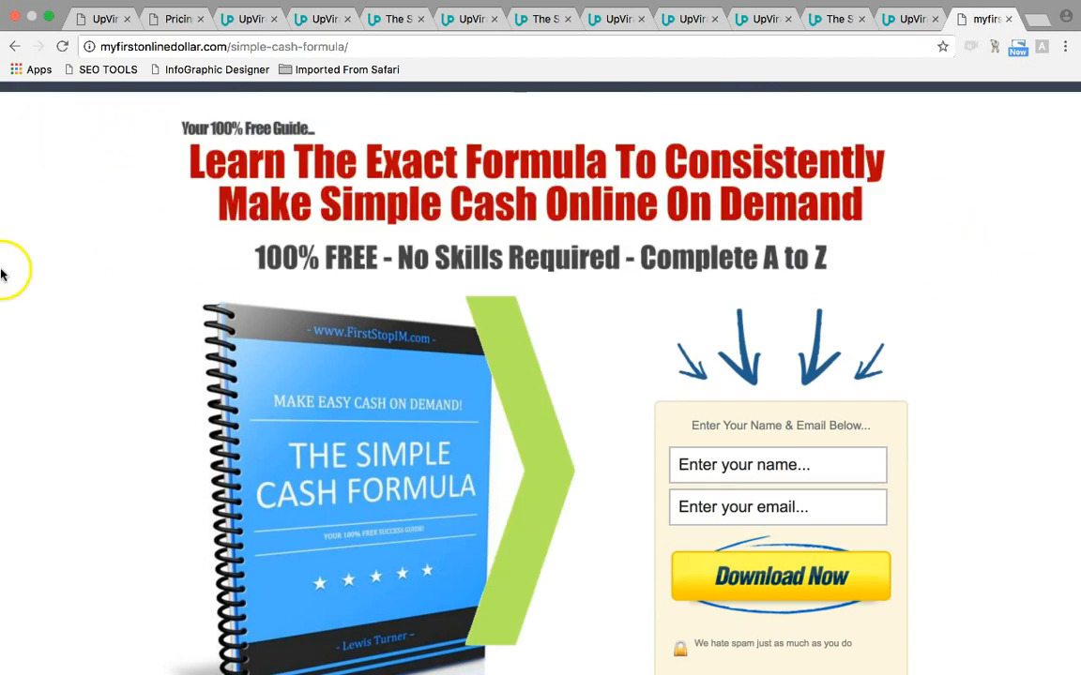
{"action": "scroll", "coordinate": [67, 273], "scroll_direction": "down", "scroll_amount": 1}
{"action": "scroll", "coordinate": [68, 273], "scroll_direction": "up", "scroll_amount": 1}
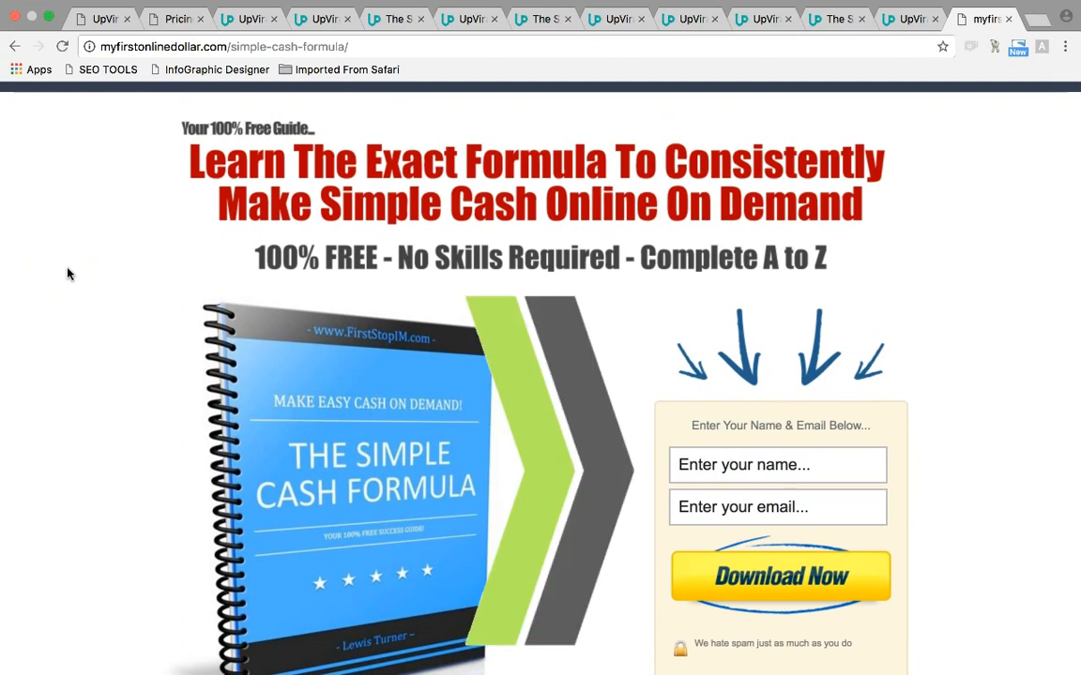
{"action": "scroll", "coordinate": [68, 273], "scroll_direction": "down", "scroll_amount": 3}
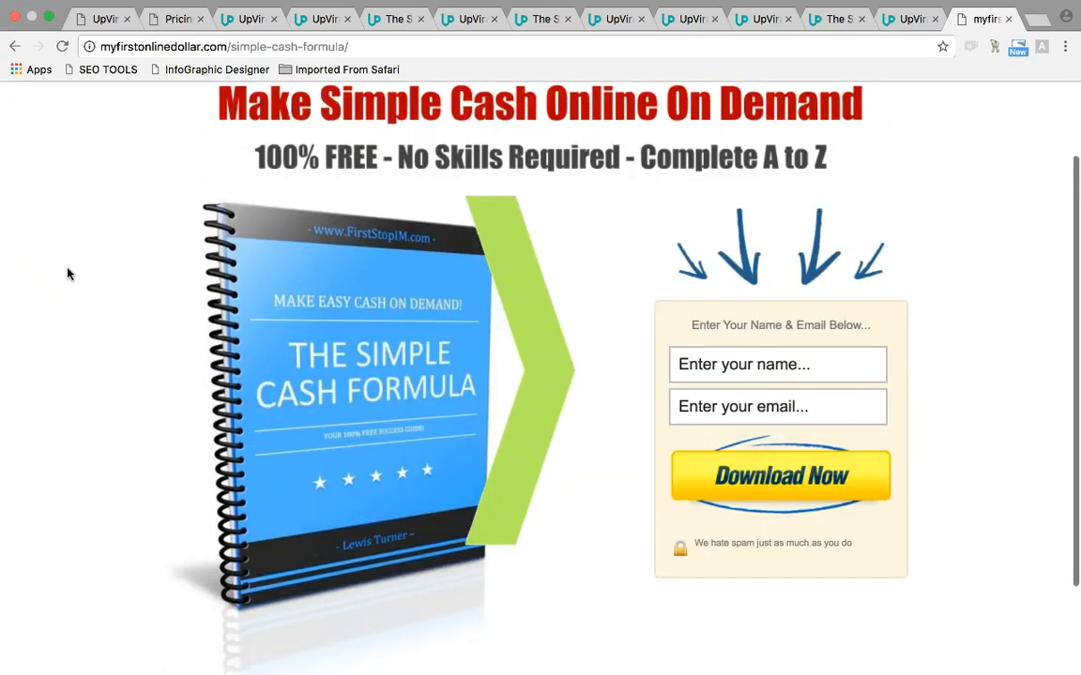
{"action": "scroll", "coordinate": [68, 272], "scroll_direction": "up", "scroll_amount": 3}
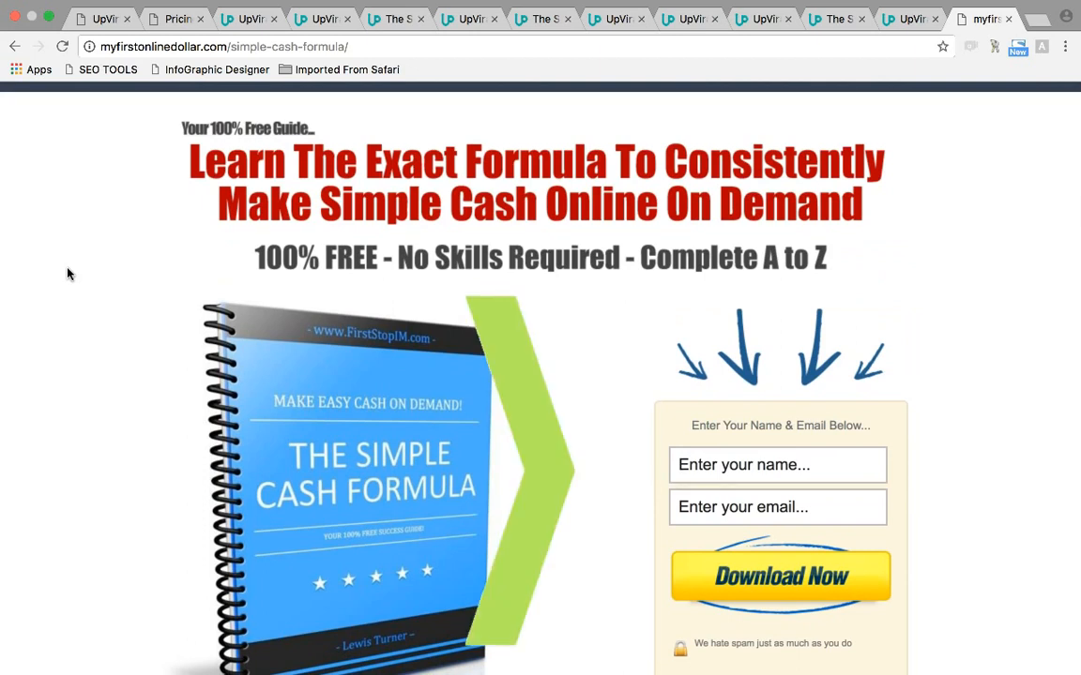
Return to the Social Share Pages setup, preview The Simple Cash Formula share page, and look through its full content
{"action": "left_click", "coordinate": [244, 18]}
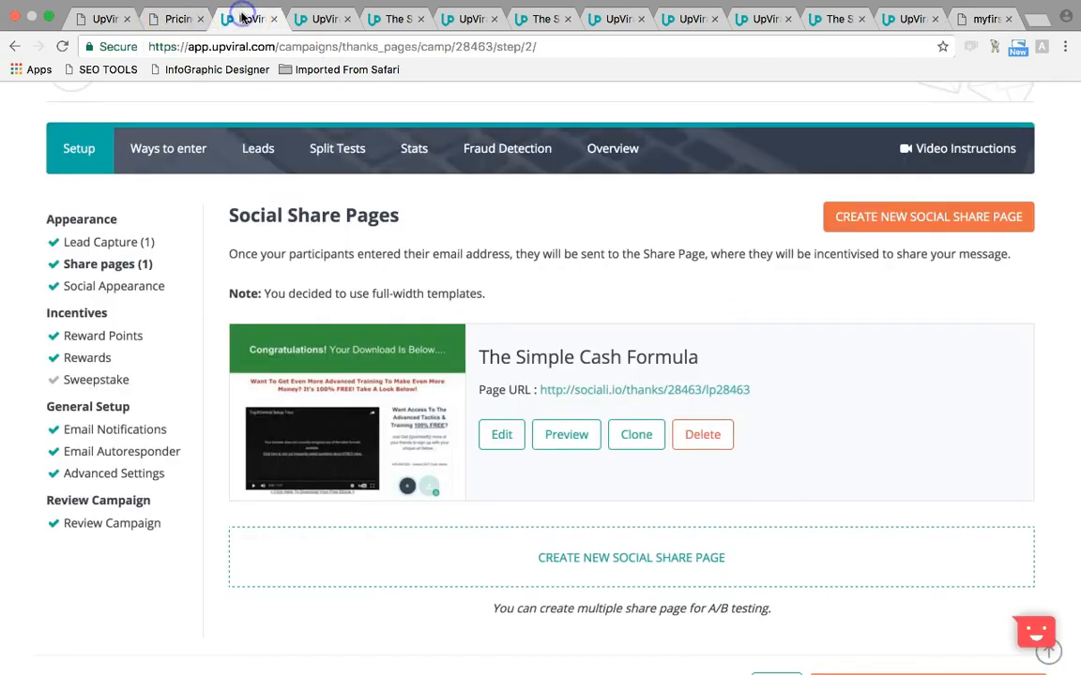
{"action": "triple_click", "coordinate": [629, 395]}
{"action": "left_click", "coordinate": [545, 388]}
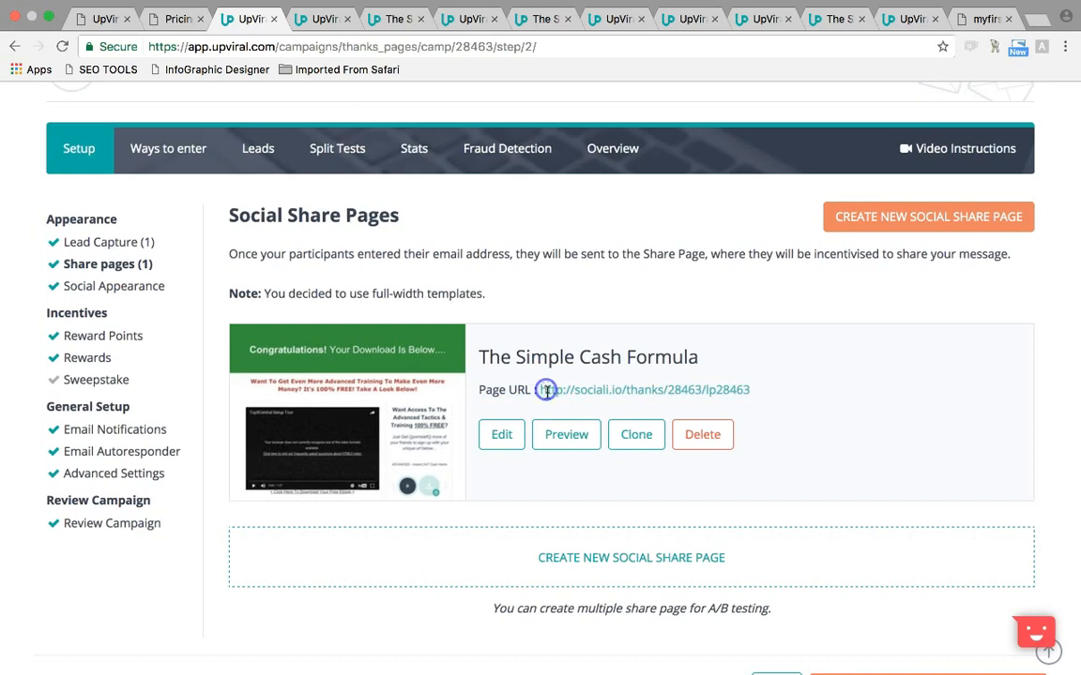
{"action": "left_click", "coordinate": [565, 435]}
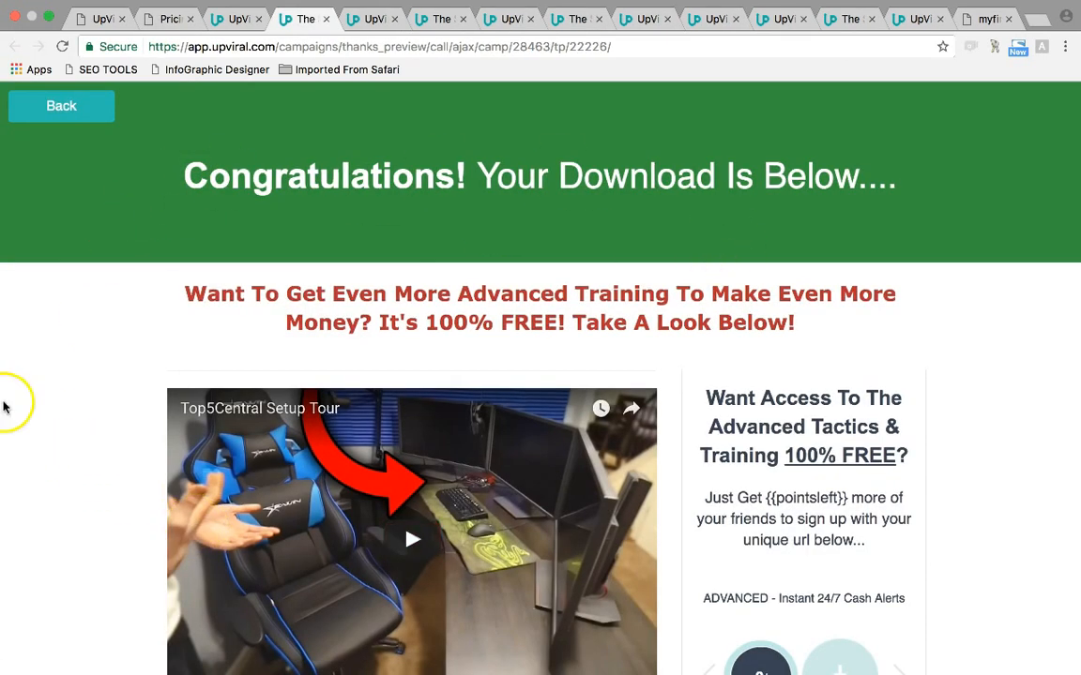
{"action": "scroll", "coordinate": [94, 449], "scroll_direction": "down", "scroll_amount": 5}
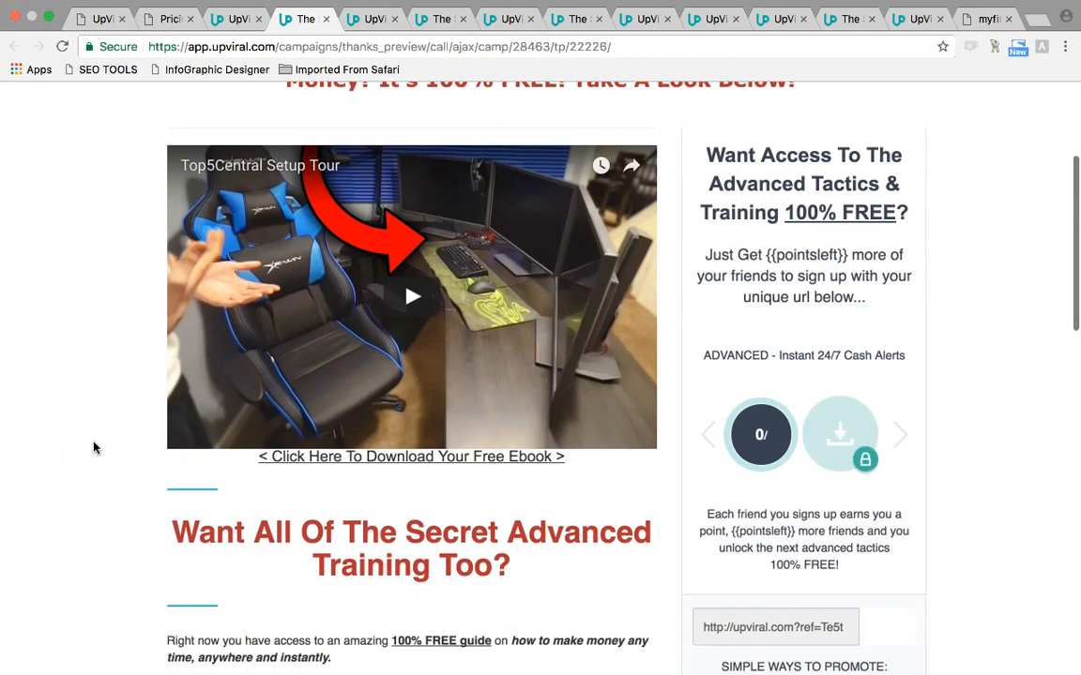
{"action": "scroll", "coordinate": [94, 448], "scroll_direction": "down", "scroll_amount": 10}
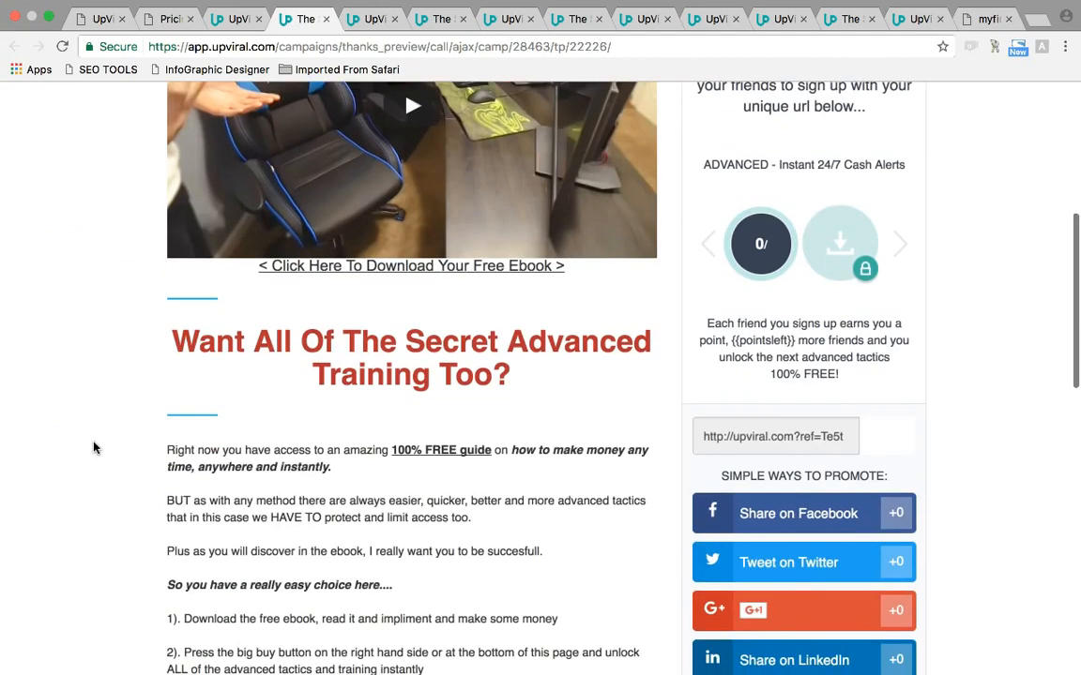
{"action": "scroll", "coordinate": [94, 448], "scroll_direction": "down", "scroll_amount": 5}
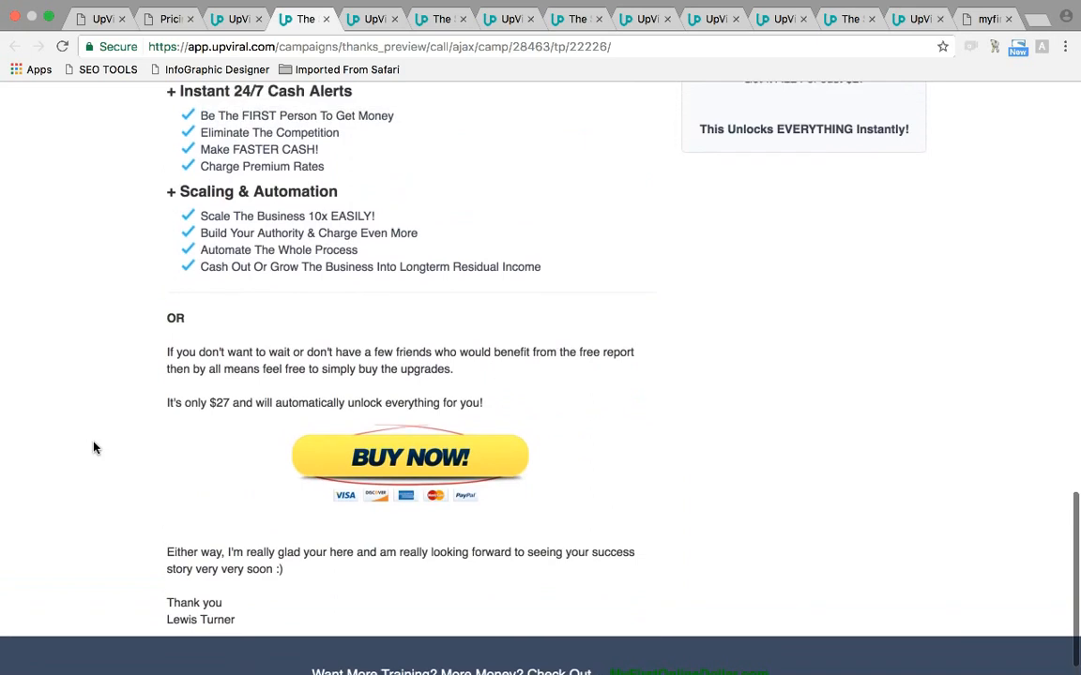
{"action": "scroll", "coordinate": [94, 446], "scroll_direction": "up", "scroll_amount": 20}
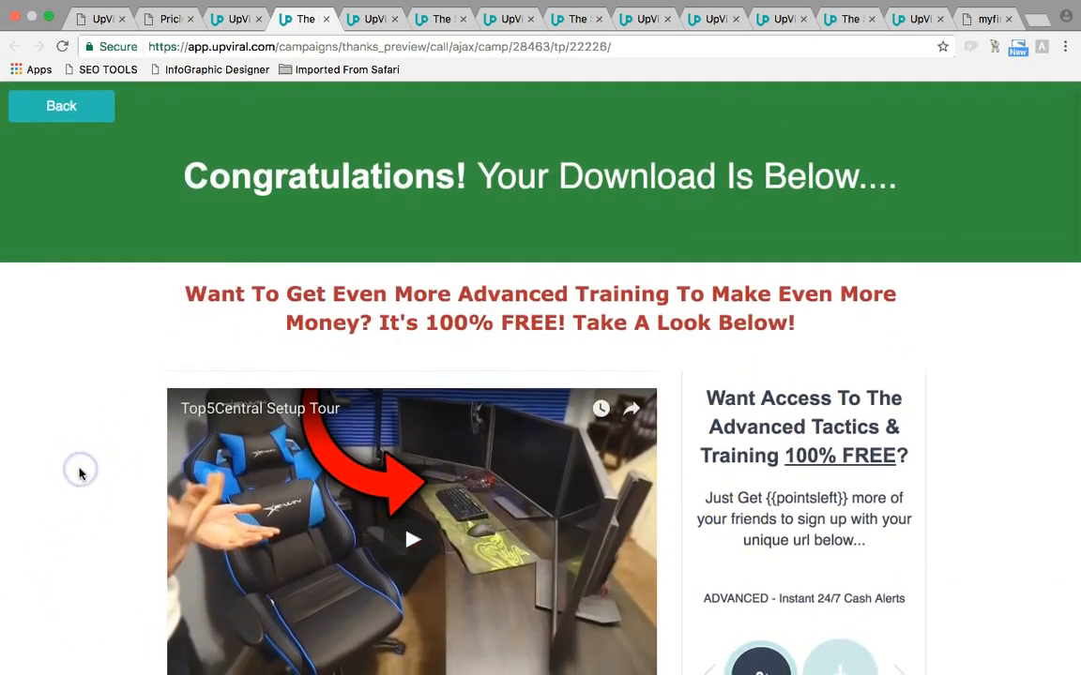
Review the share page preview from the video down to the buy-now offer and back, and return to the Social Share Pages setup
{"action": "scroll", "coordinate": [80, 473], "scroll_direction": "down", "scroll_amount": 3}
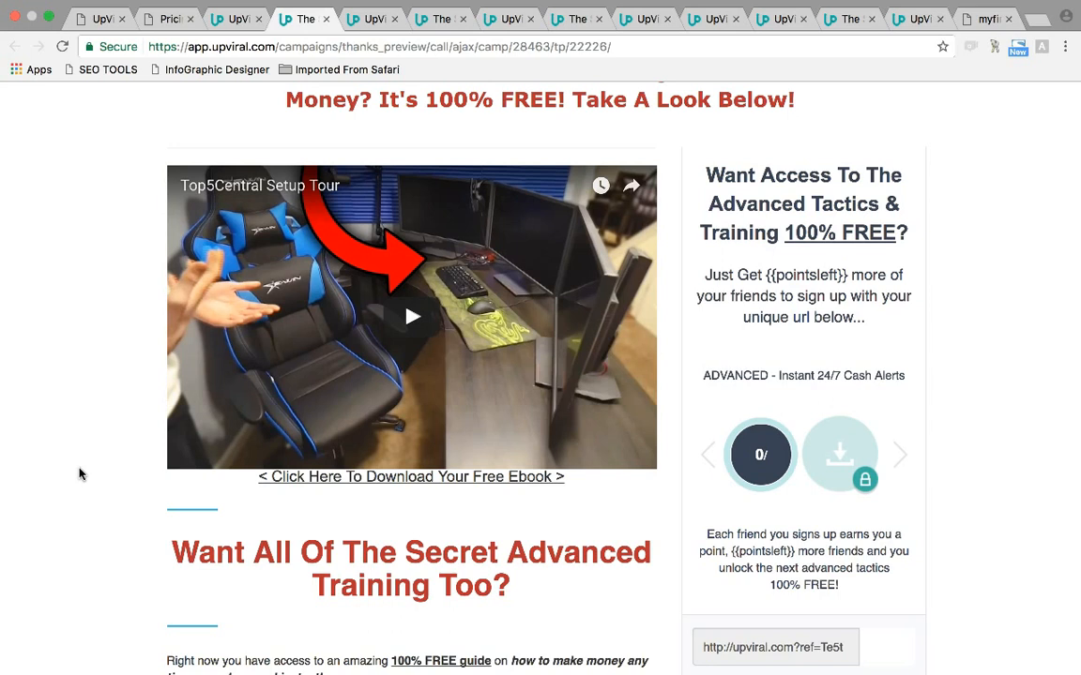
{"action": "scroll", "coordinate": [80, 474], "scroll_direction": "down", "scroll_amount": 15}
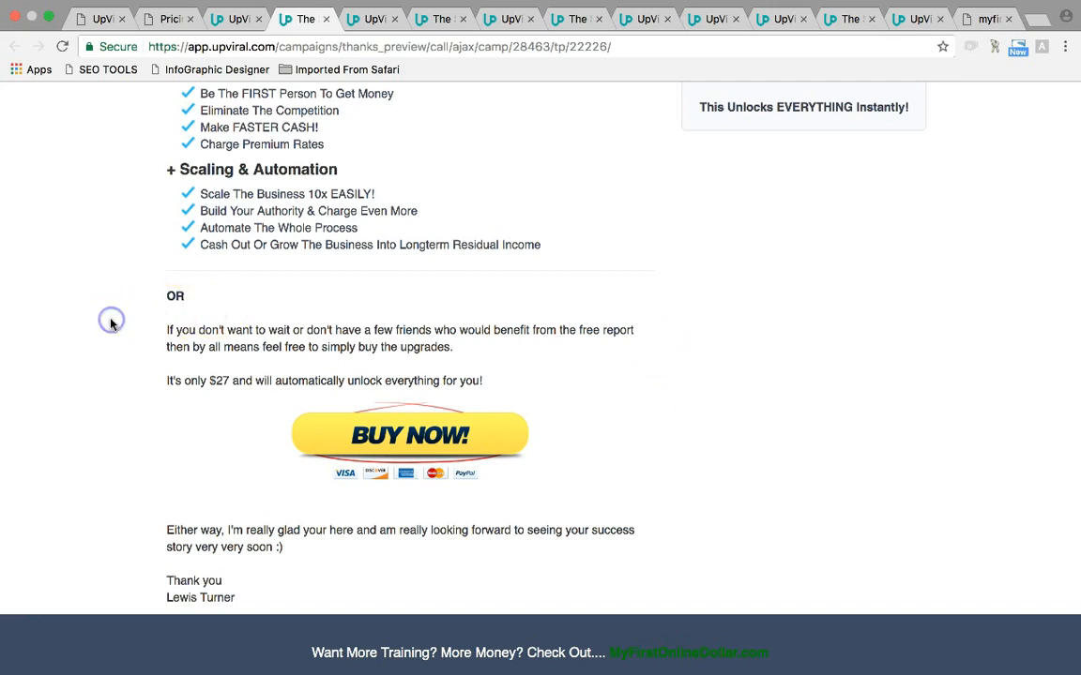
{"action": "scroll", "coordinate": [111, 325], "scroll_direction": "up", "scroll_amount": 15}
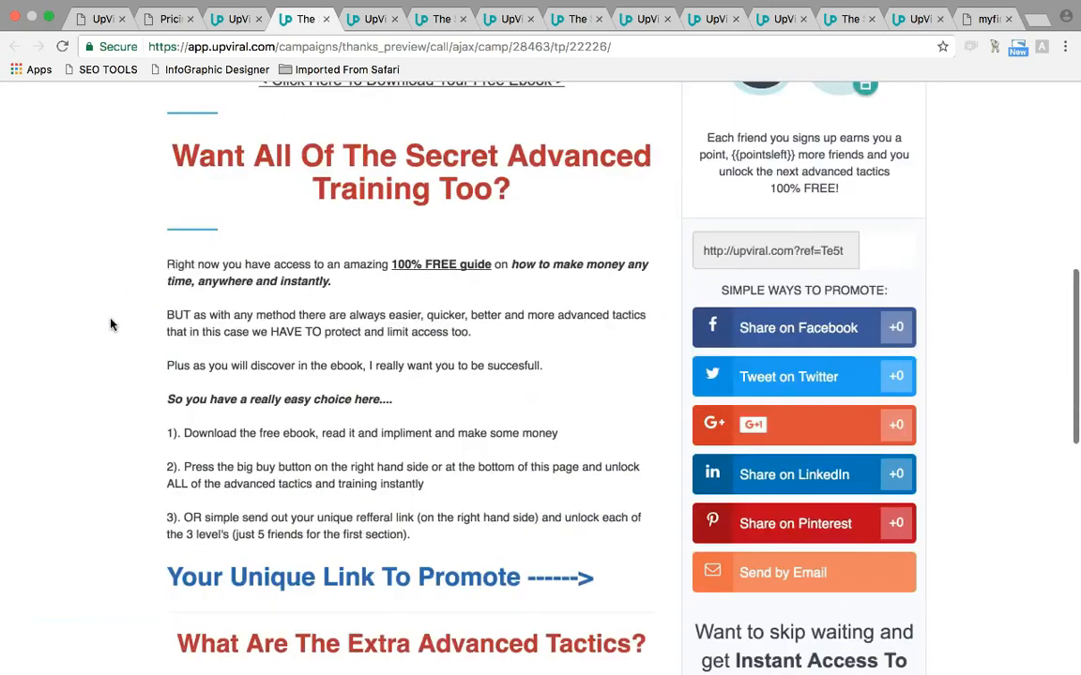
{"action": "scroll", "coordinate": [110, 324], "scroll_direction": "up", "scroll_amount": 5}
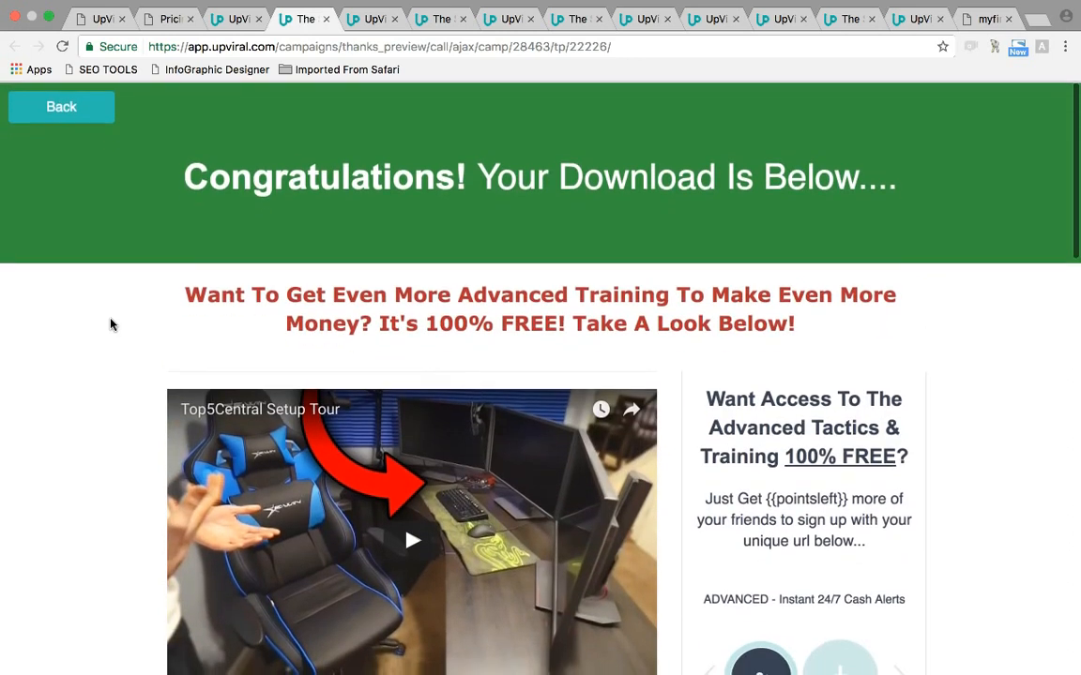
{"action": "left_click", "coordinate": [238, 22]}
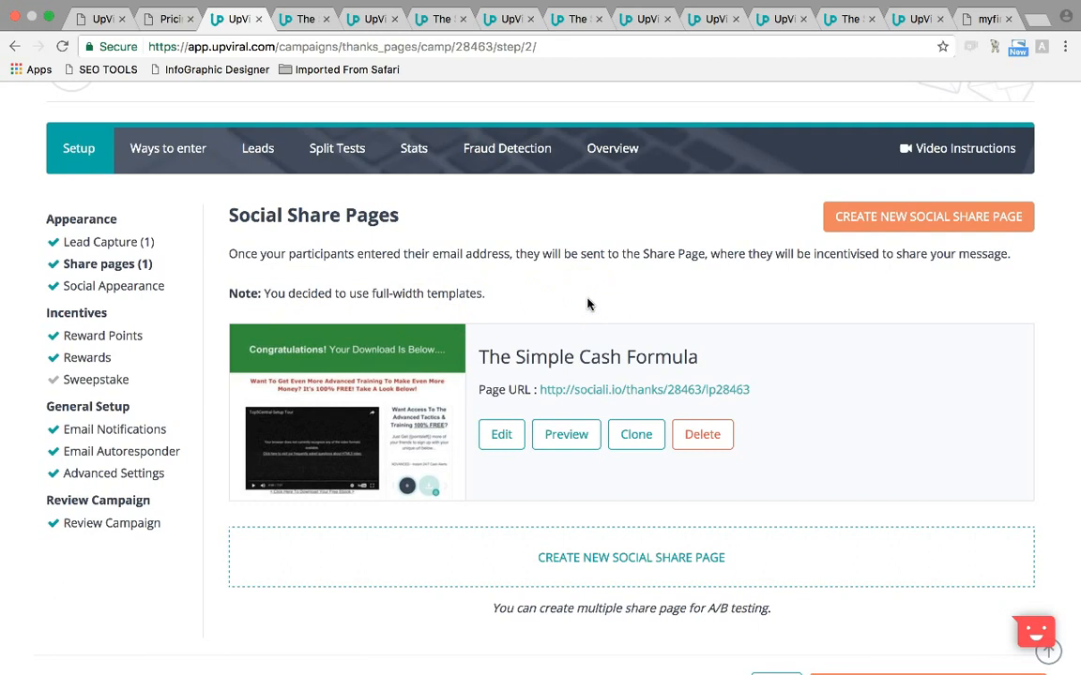
{"action": "scroll", "coordinate": [507, 295], "scroll_direction": "up", "scroll_amount": 3}
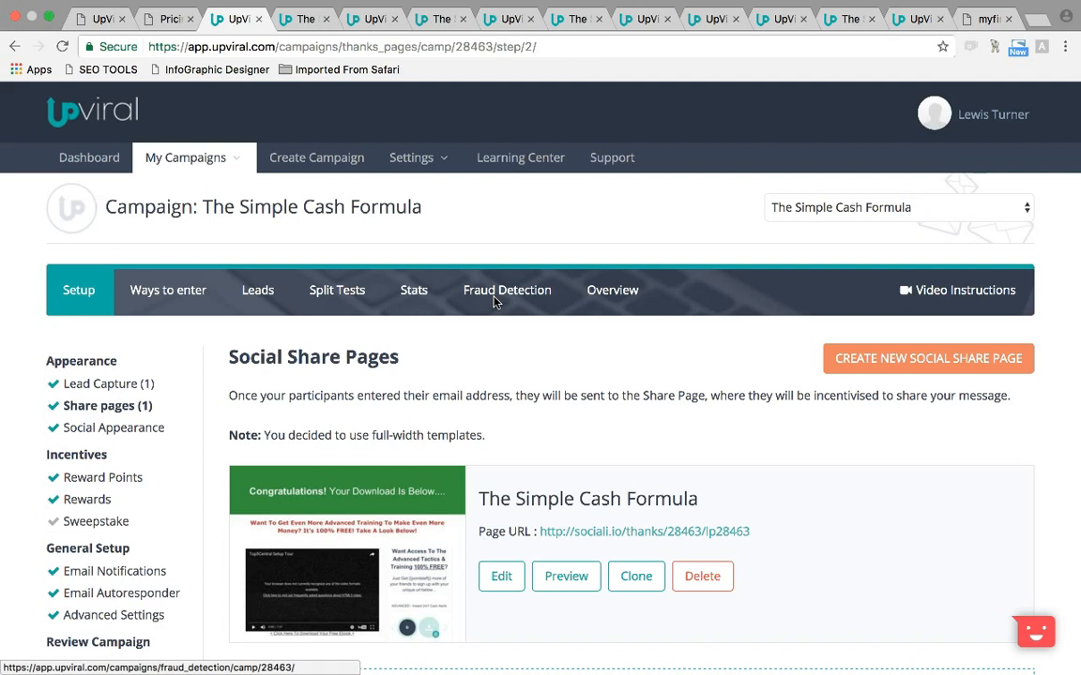
Revisit the UpViral pricing page and the homepage's opening section, and switch back to the campaign's Social Share Pages setup
{"action": "left_click", "coordinate": [154, 21]}
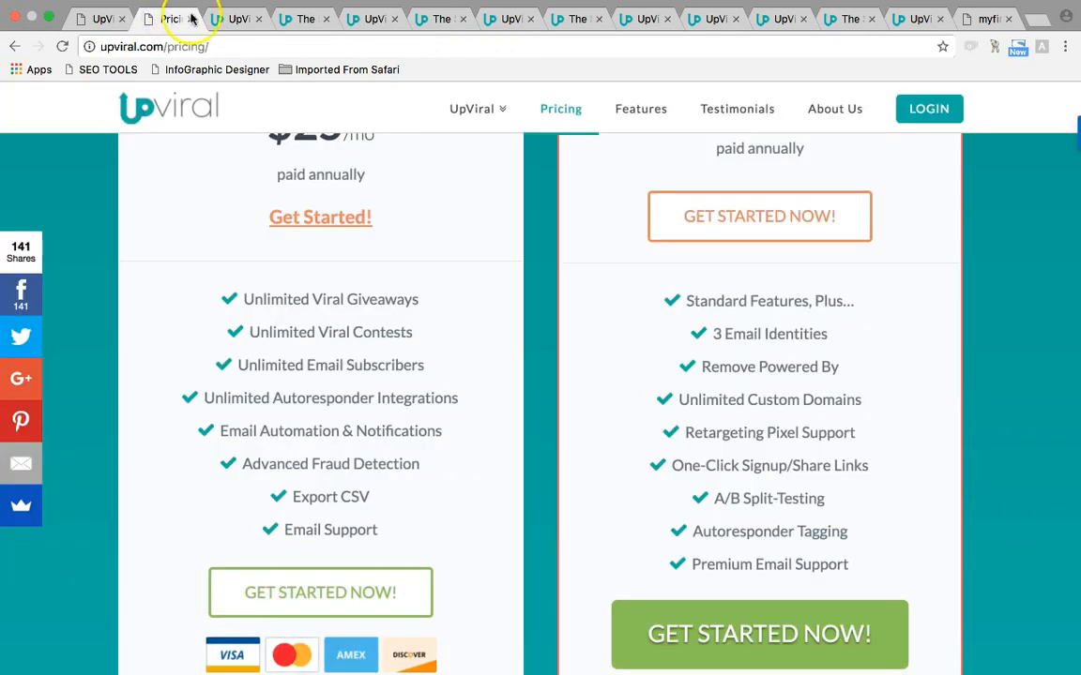
{"action": "left_click", "coordinate": [96, 19]}
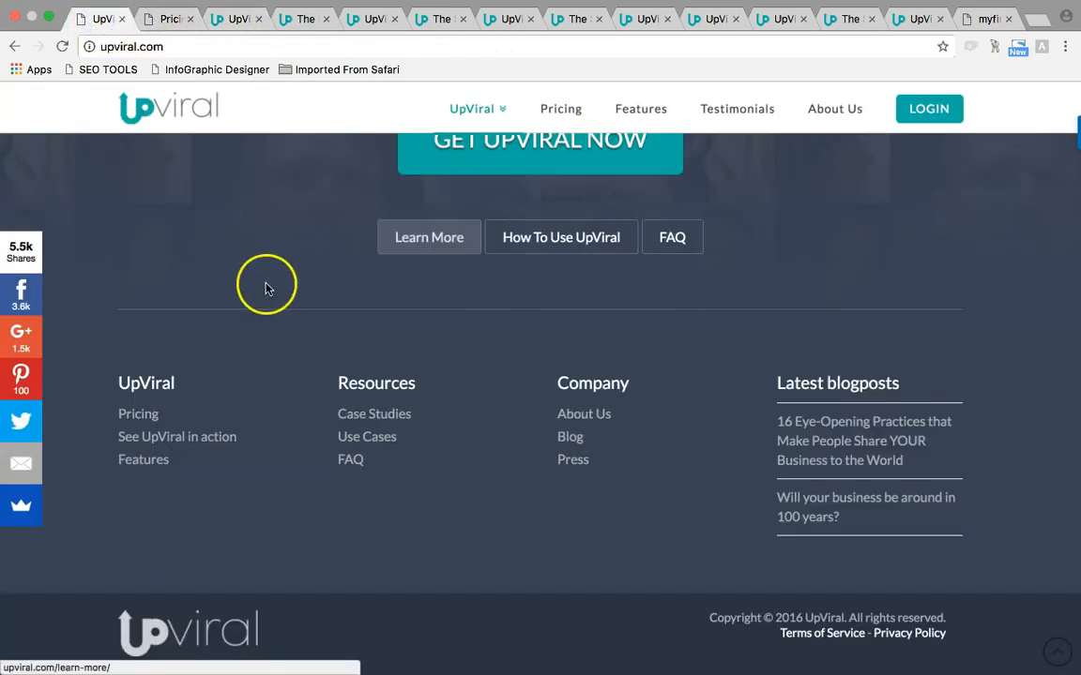
{"action": "scroll", "coordinate": [265, 288], "scroll_direction": "up", "scroll_amount": 3}
{"action": "scroll", "coordinate": [265, 288], "scroll_direction": "up", "scroll_amount": 15}
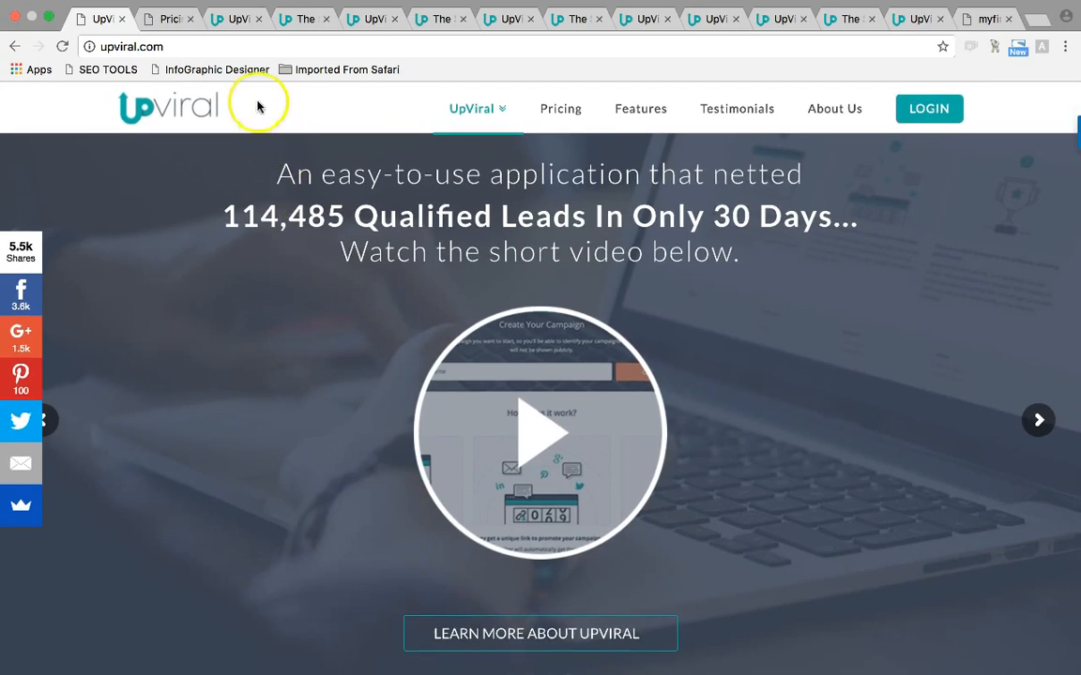
{"action": "left_click", "coordinate": [225, 18]}
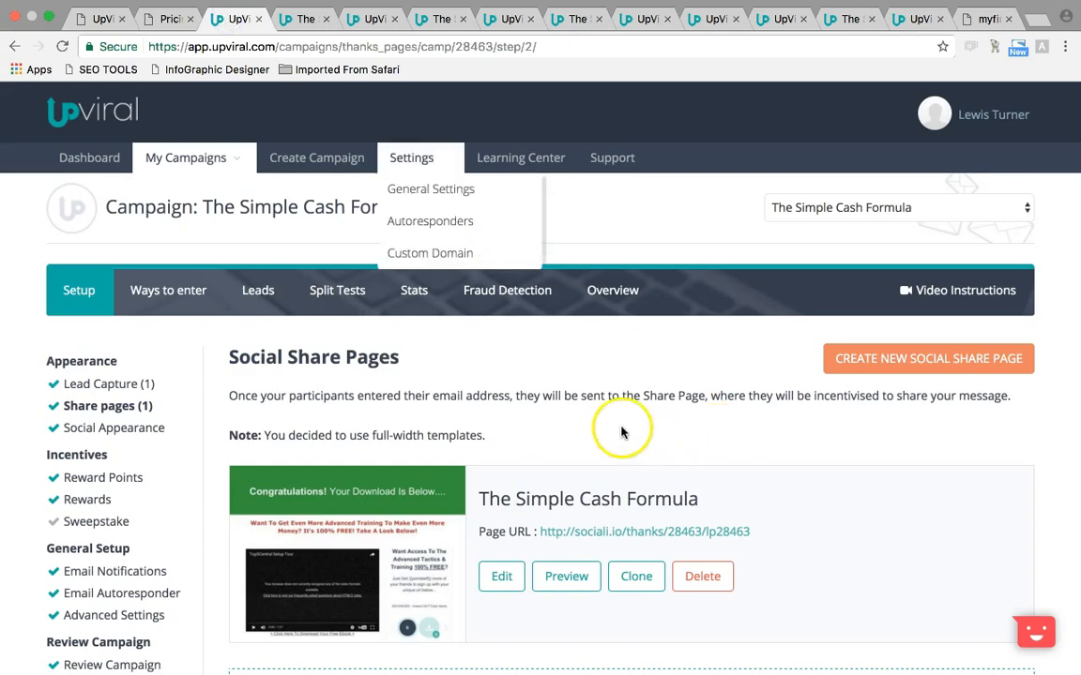